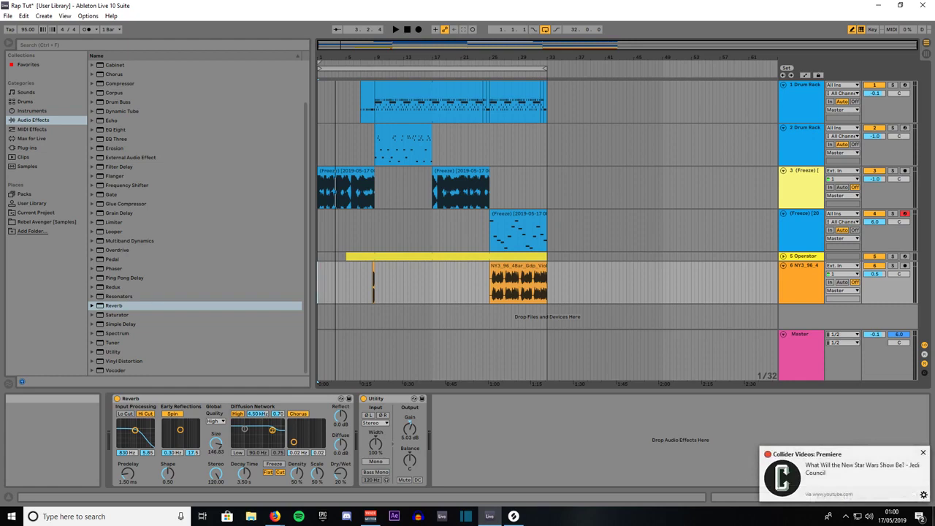
Step: Dismiss the desktop notification and play the finished arrangement from bar 1 through bar 32 to preview it
{"action": "left_click", "coordinate": [922, 453]}
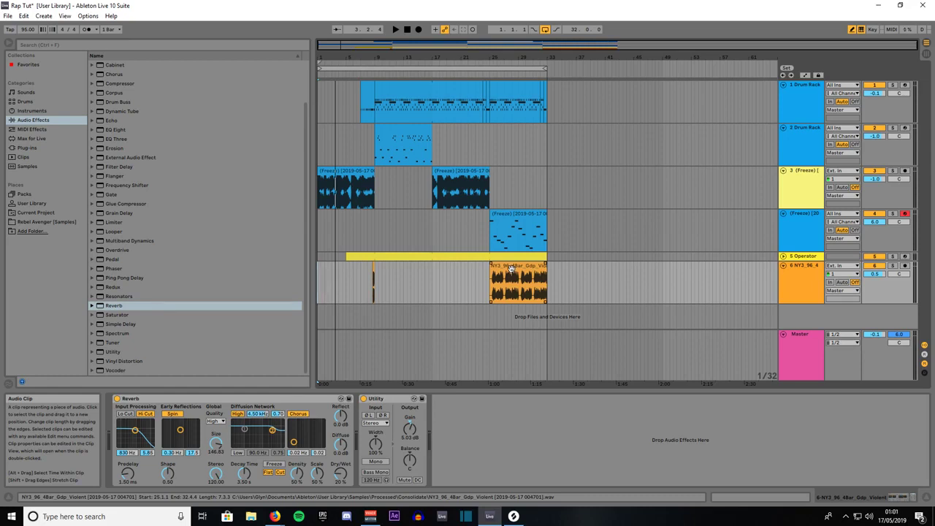
{"action": "left_click", "coordinate": [409, 34]}
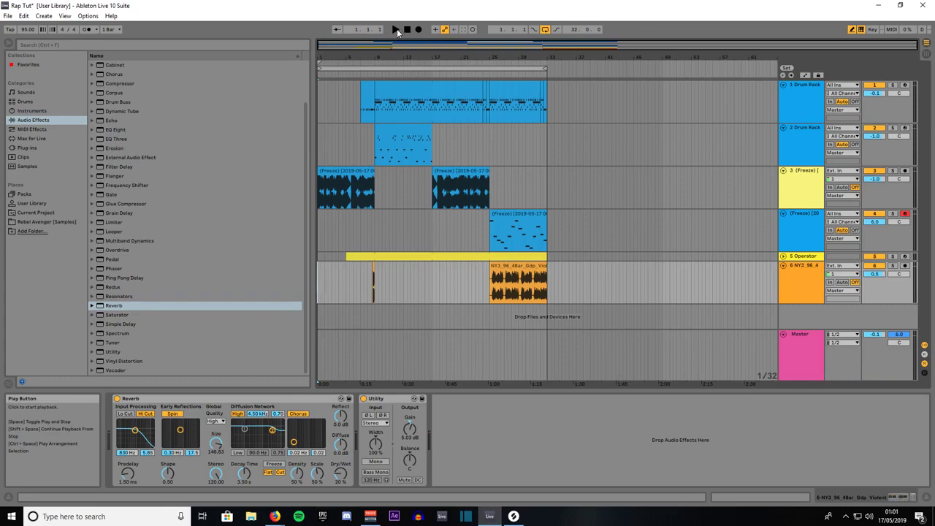
{"action": "left_click", "coordinate": [397, 32]}
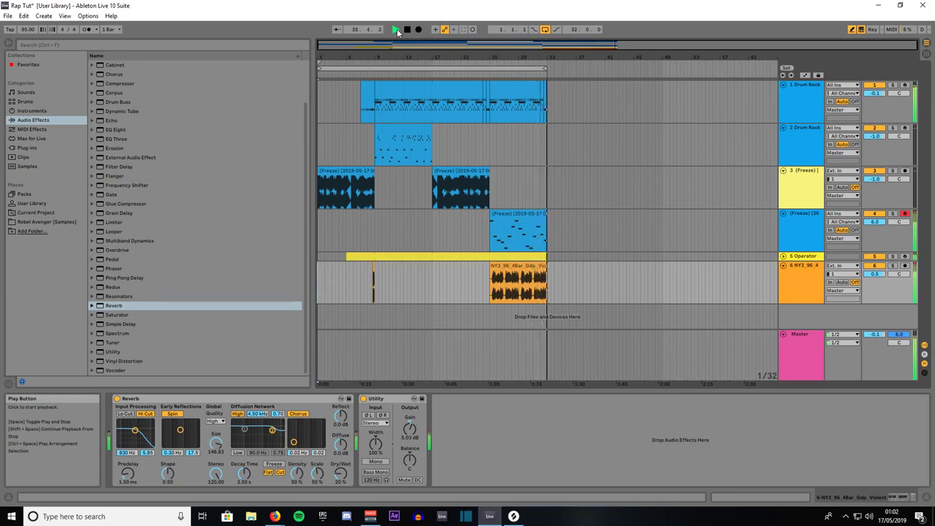
{"action": "key", "text": "space"}
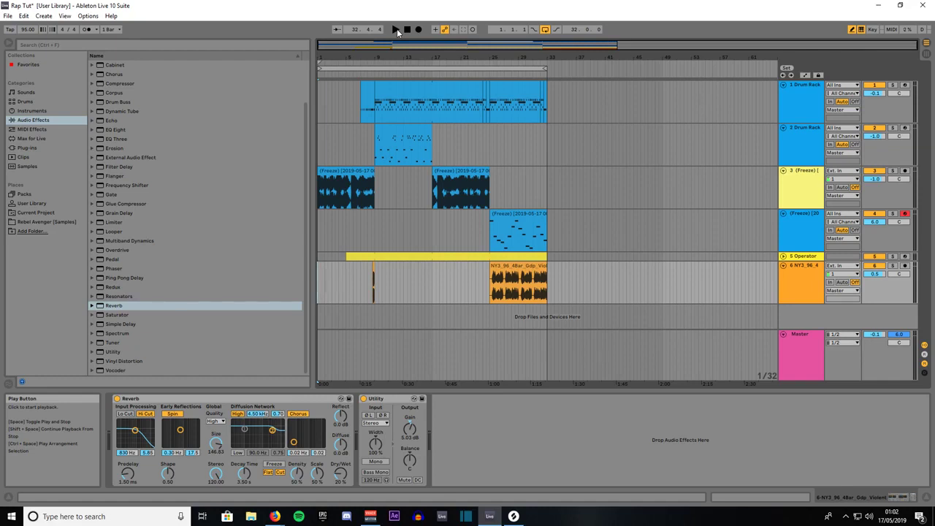
Step: Save the Rap Tut Live Set and create a new empty Live Set
{"action": "left_click", "coordinate": [9, 15]}
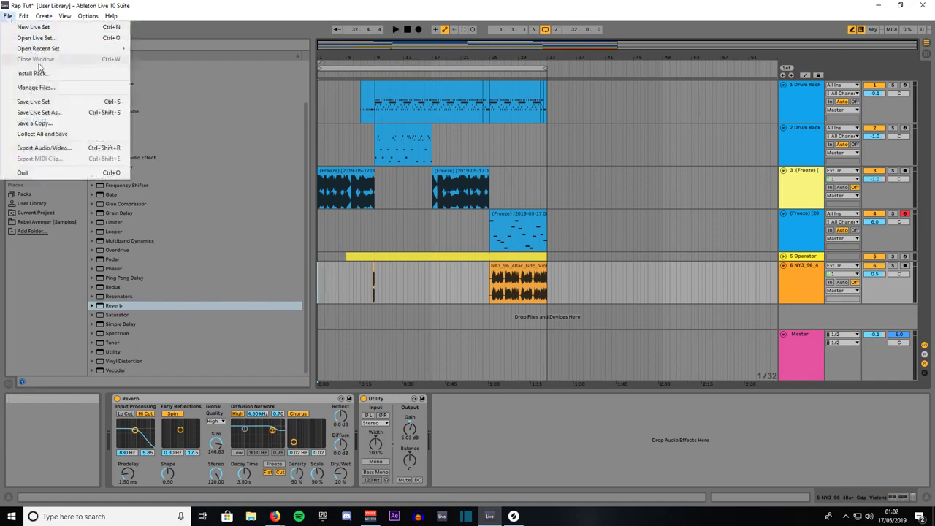
{"action": "left_click", "coordinate": [22, 98]}
{"action": "left_click", "coordinate": [8, 16]}
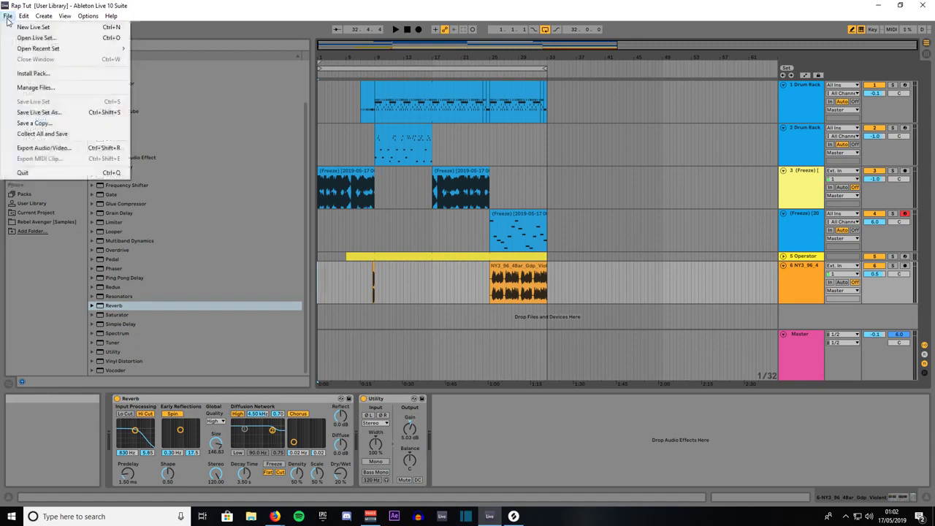
{"action": "left_click", "coordinate": [30, 28]}
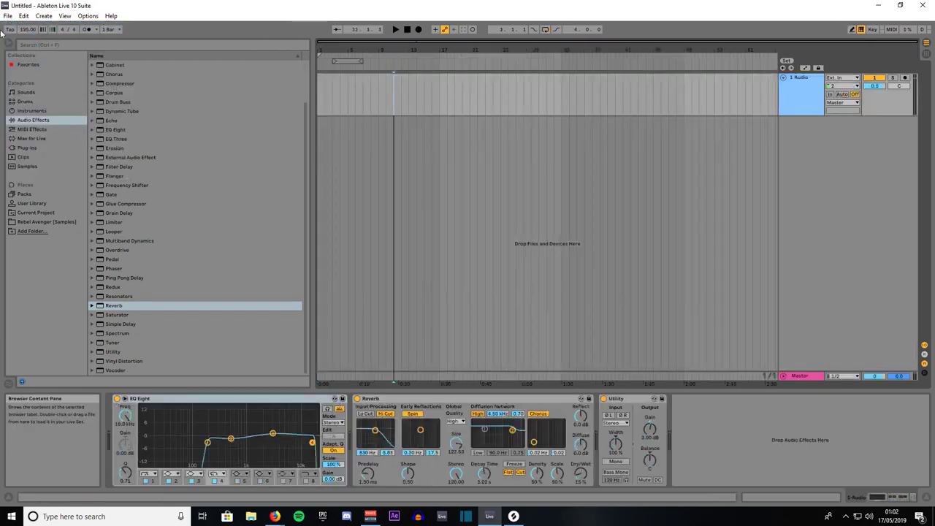
Step: Set the tempo to 95.00 BPM and replace the default audio track with a new MIDI track
{"action": "mouse_move", "coordinate": [29, 29]}
{"action": "left_mouse_down"}
{"action": "mouse_move", "coordinate": [30, 20]}
{"action": "mouse_move", "coordinate": [29, 32]}
{"action": "left_mouse_up"}
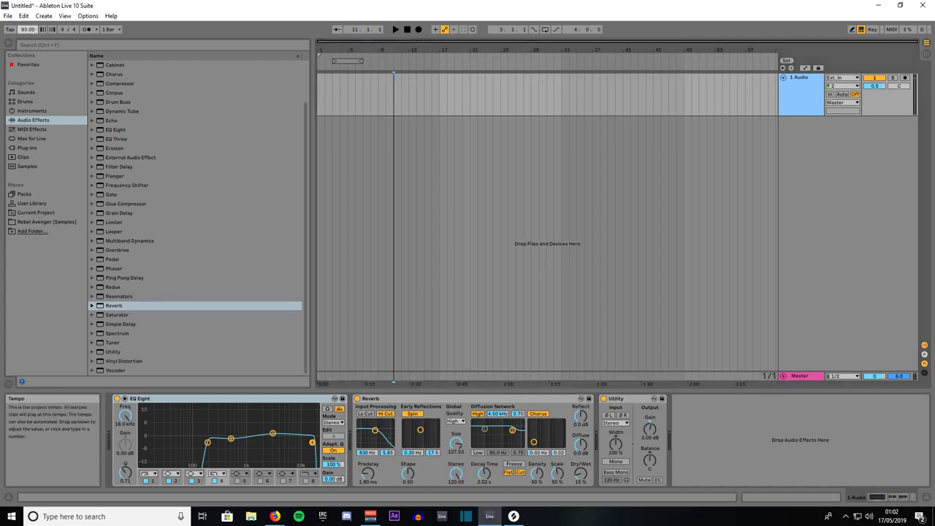
{"action": "left_click", "coordinate": [44, 16]}
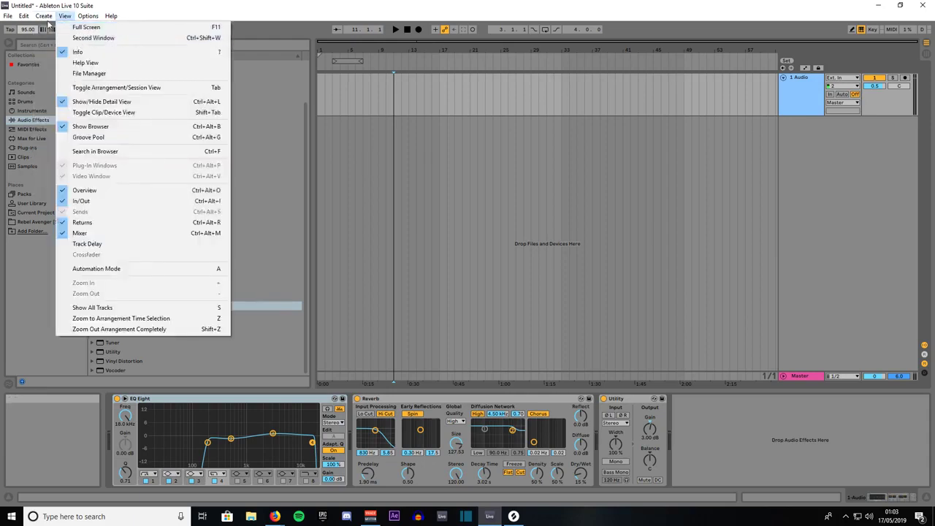
{"action": "left_click", "coordinate": [68, 81]}
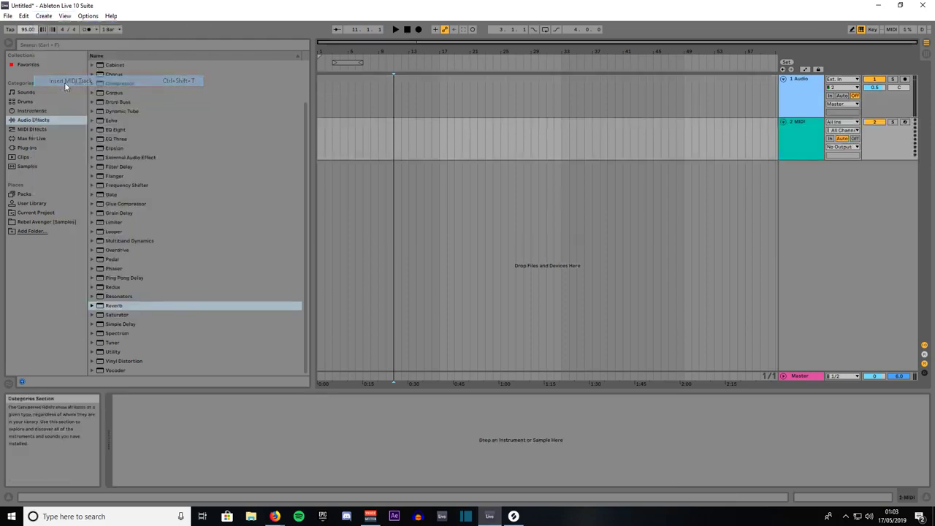
{"action": "left_click", "coordinate": [798, 84]}
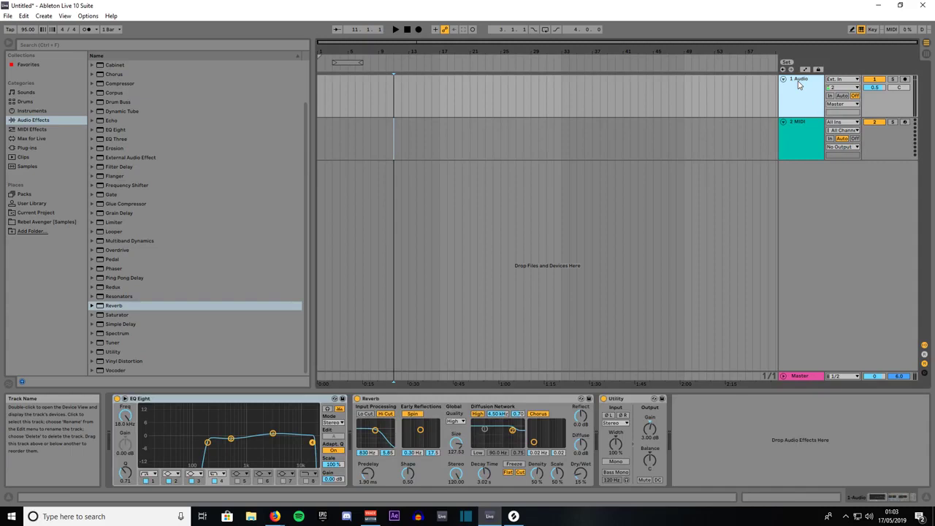
{"action": "key", "text": "Delete"}
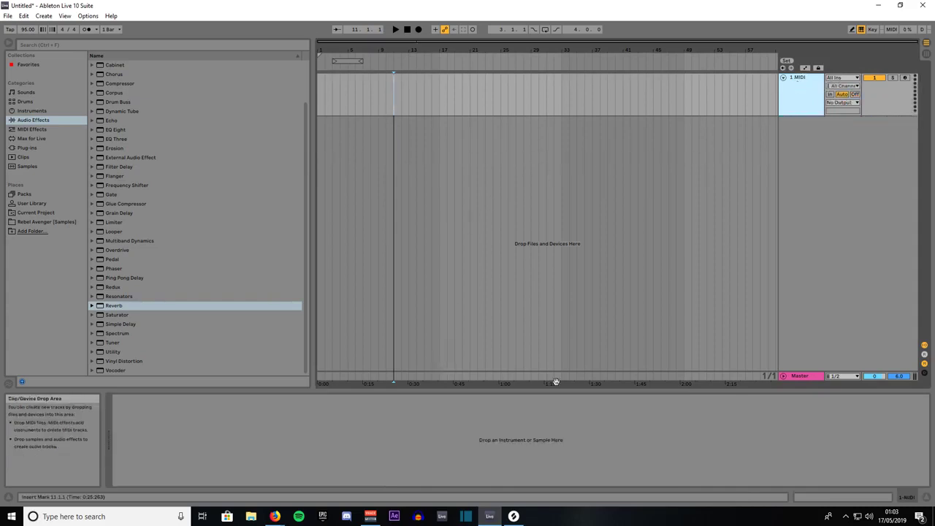
Step: Unfold the Master track and replace its existing Limiter with a fresh Limiter audio effect
{"action": "left_click", "coordinate": [783, 376]}
{"action": "left_click", "coordinate": [615, 364]}
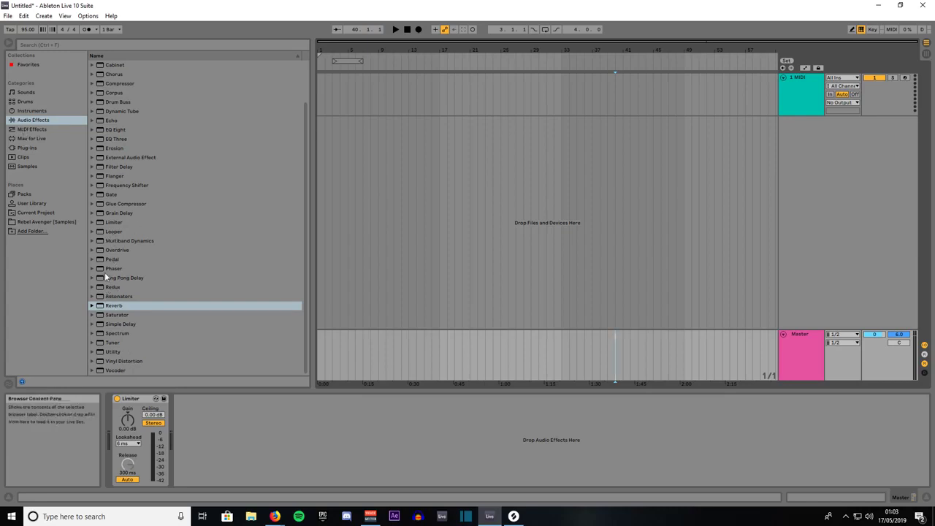
{"action": "left_click", "coordinate": [142, 398]}
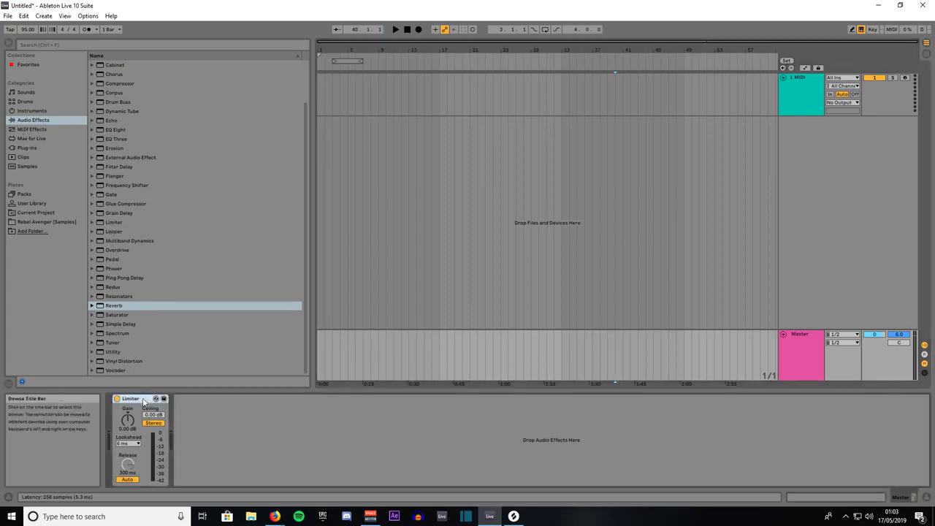
{"action": "key", "text": "Delete"}
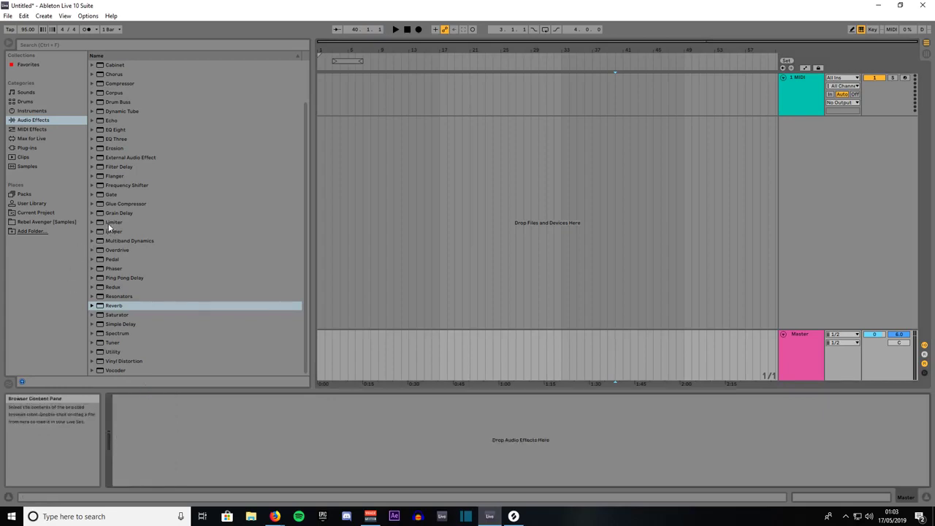
{"action": "left_click_drag", "start_coordinate": [108, 223], "coordinate": [341, 353]}
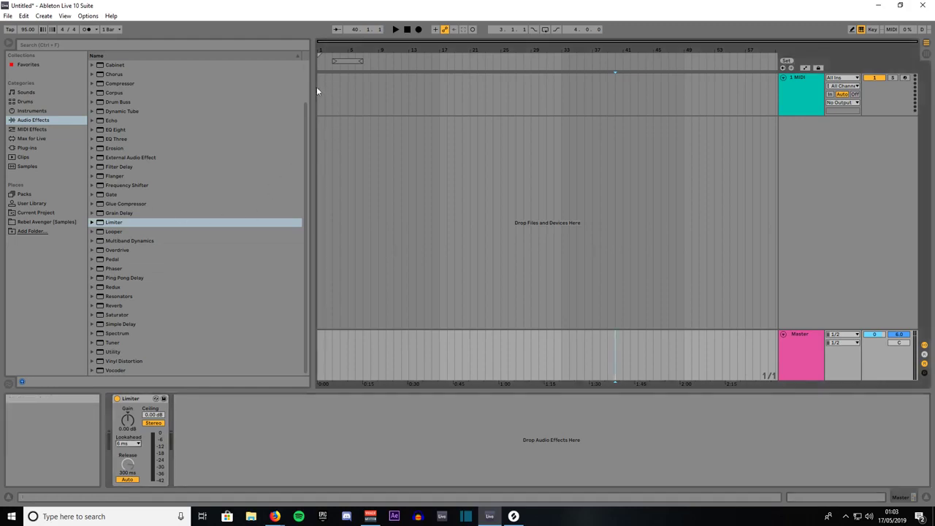
Step: Insert an 8-bar MIDI clip at bar 1 of the MIDI track and loop the arrangement over it
{"action": "left_click_drag", "start_coordinate": [317, 87], "coordinate": [377, 89]}
{"action": "right_click", "coordinate": [356, 94]}
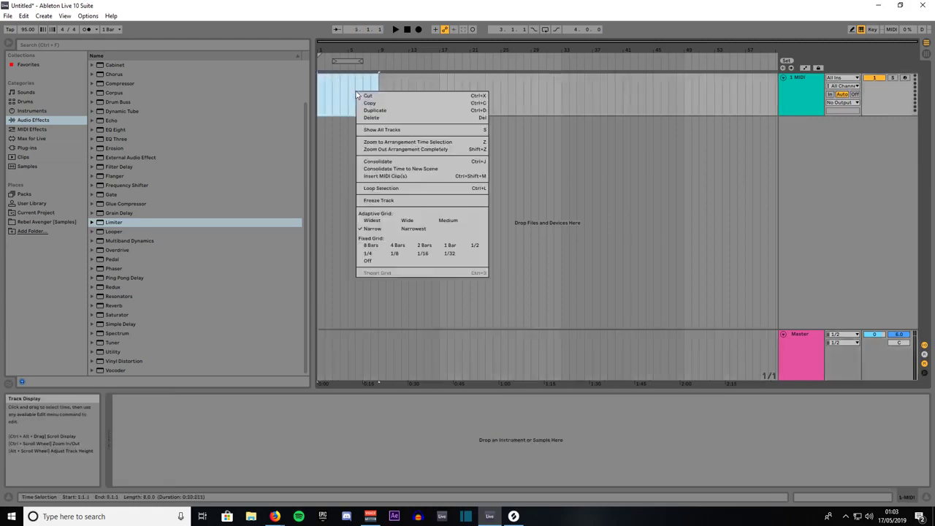
{"action": "left_click", "coordinate": [378, 176]}
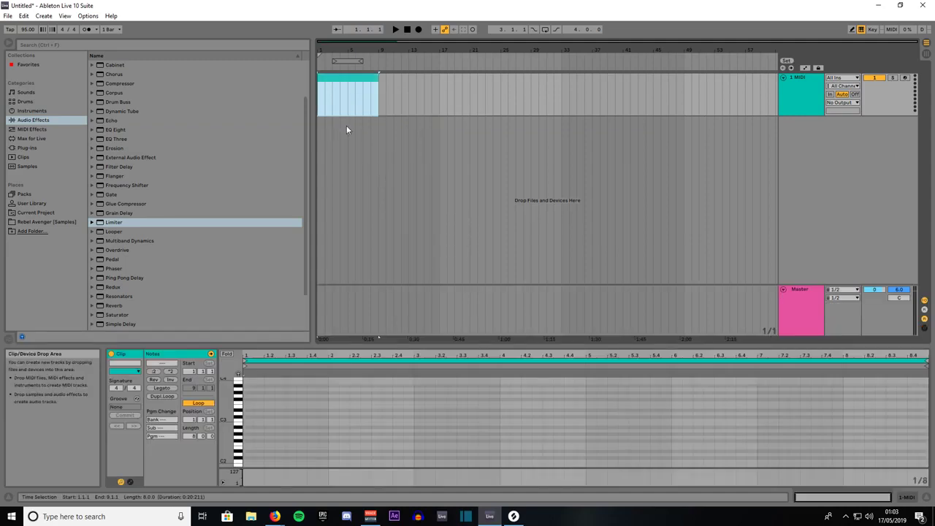
{"action": "key", "text": "ctrl+l"}
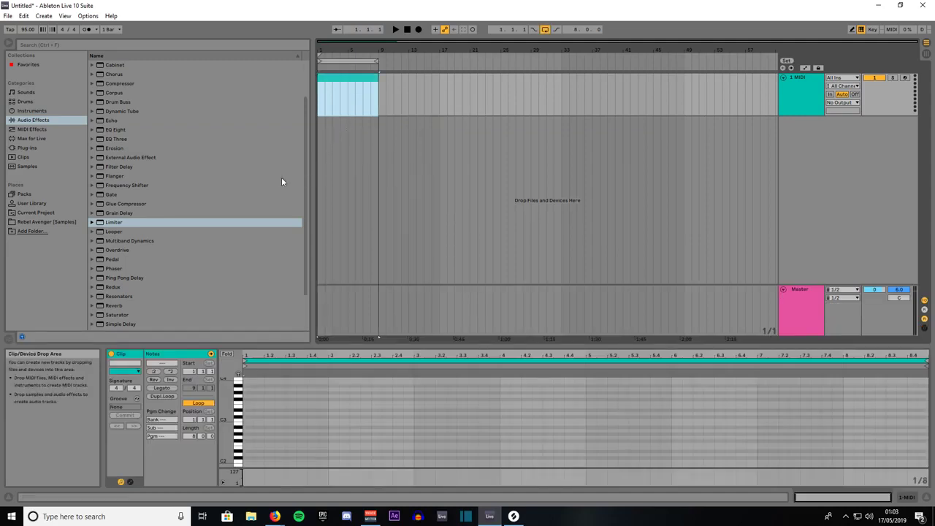
Step: Load an empty Drum Rack onto the MIDI track and show its pads E2 to G3
{"action": "left_click", "coordinate": [24, 103]}
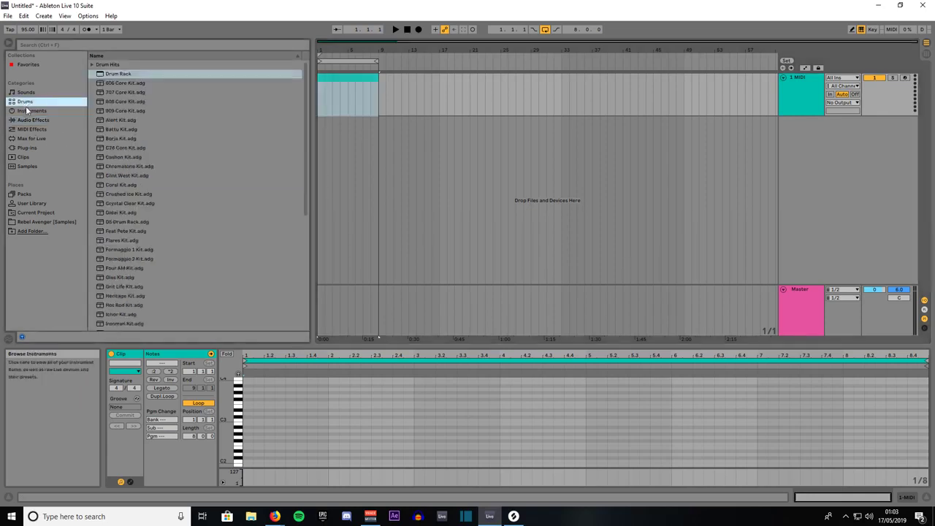
{"action": "left_click", "coordinate": [114, 76]}
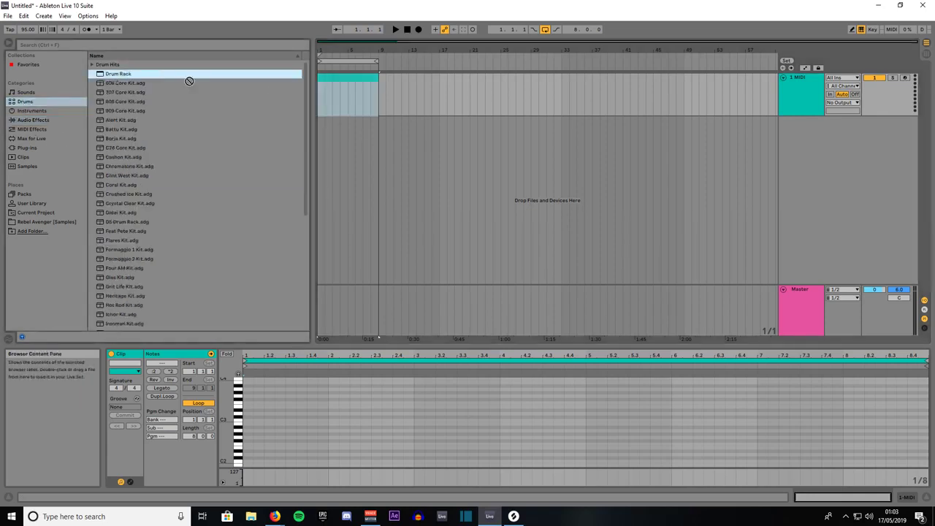
{"action": "left_click_drag", "start_coordinate": [190, 81], "coordinate": [342, 92]}
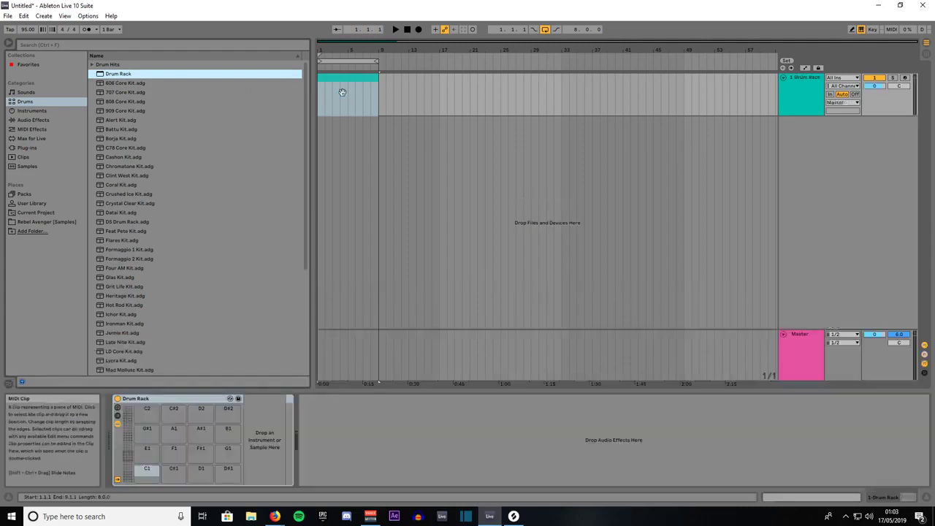
{"action": "left_click", "coordinate": [128, 444]}
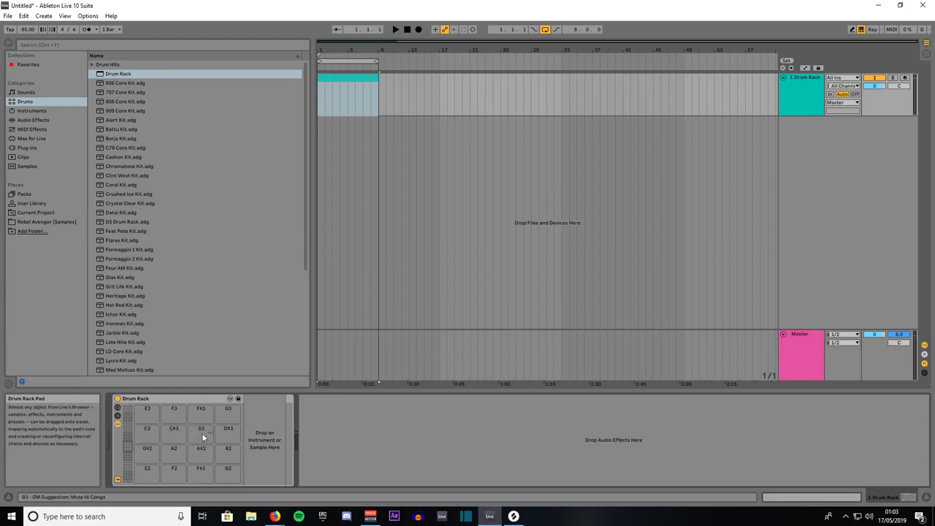
Step: In the Rebel Avenger [Samples] folder, open the RawKik folder of Du7_Crate_Digger_95bpm_Bbm under Raw Cuts [One Shots]
{"action": "left_click", "coordinate": [34, 222]}
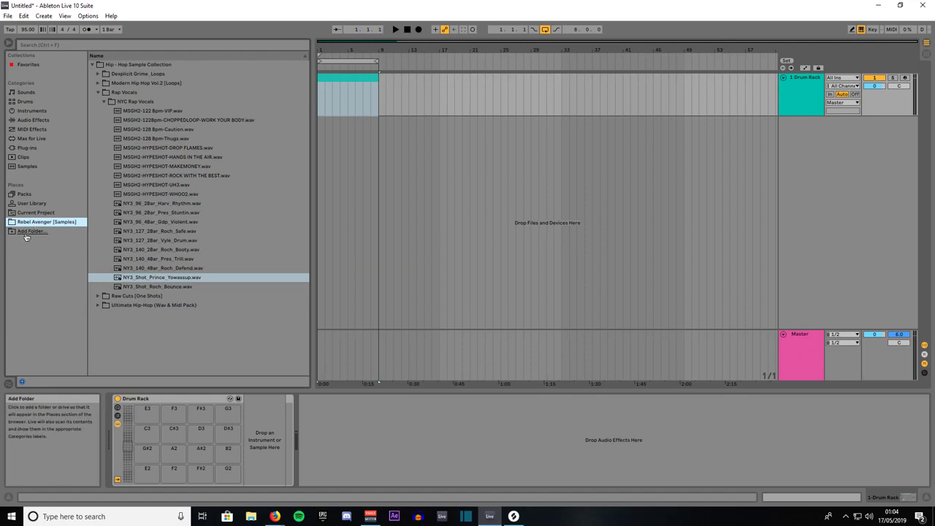
{"action": "left_click", "coordinate": [28, 233]}
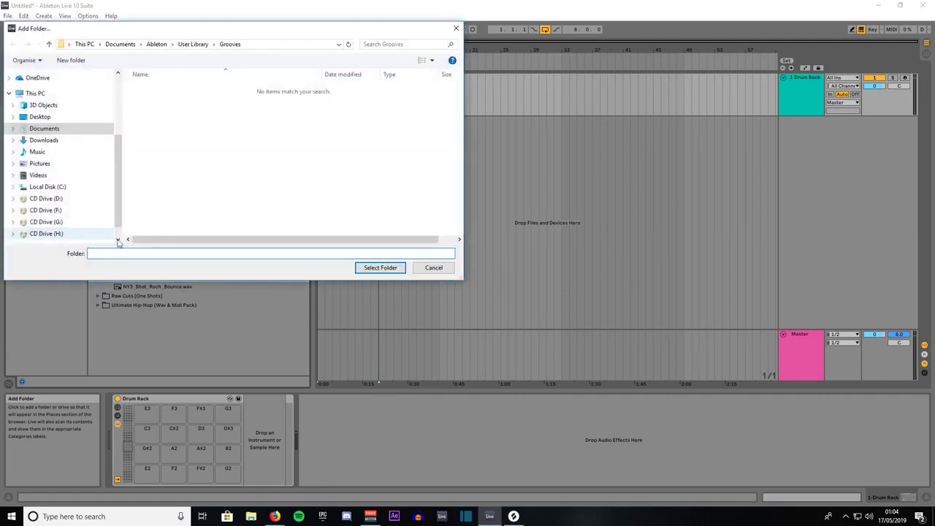
{"action": "left_click", "coordinate": [432, 267]}
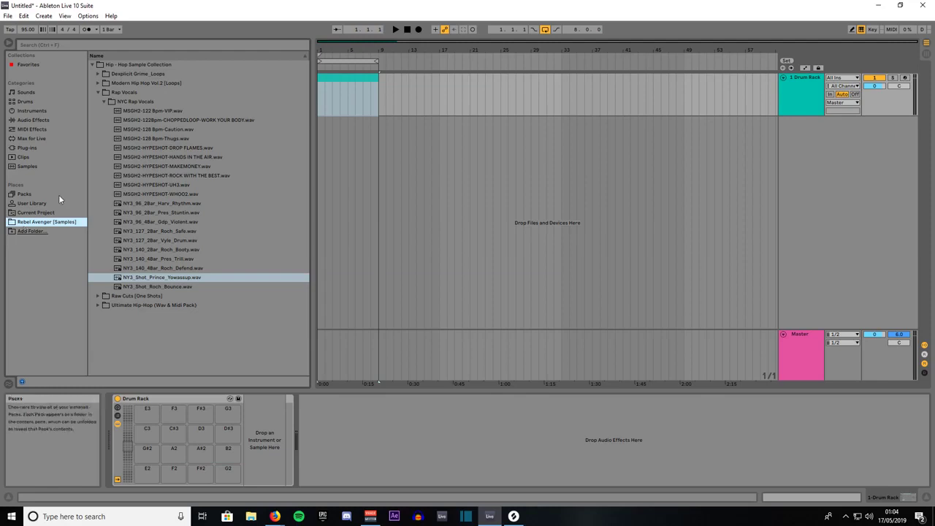
{"action": "left_click", "coordinate": [102, 102]}
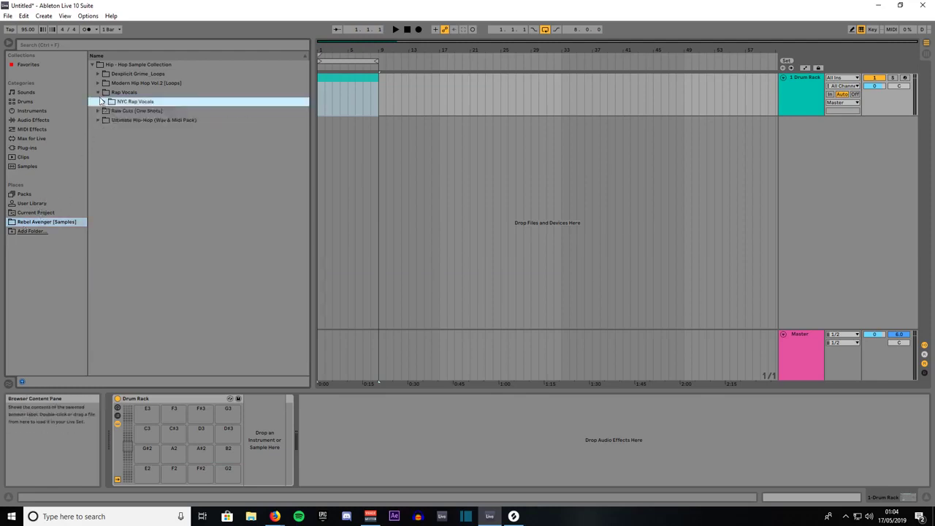
{"action": "left_click", "coordinate": [98, 93]}
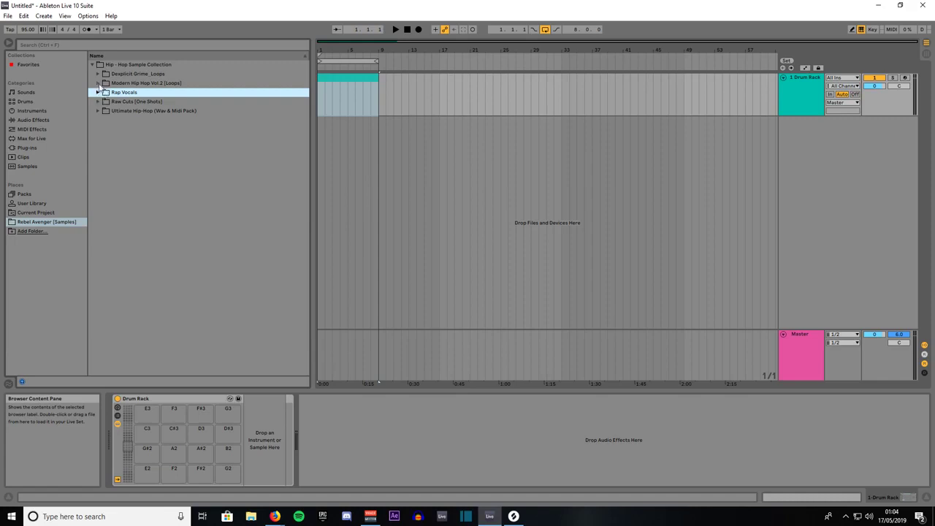
{"action": "left_click", "coordinate": [99, 102]}
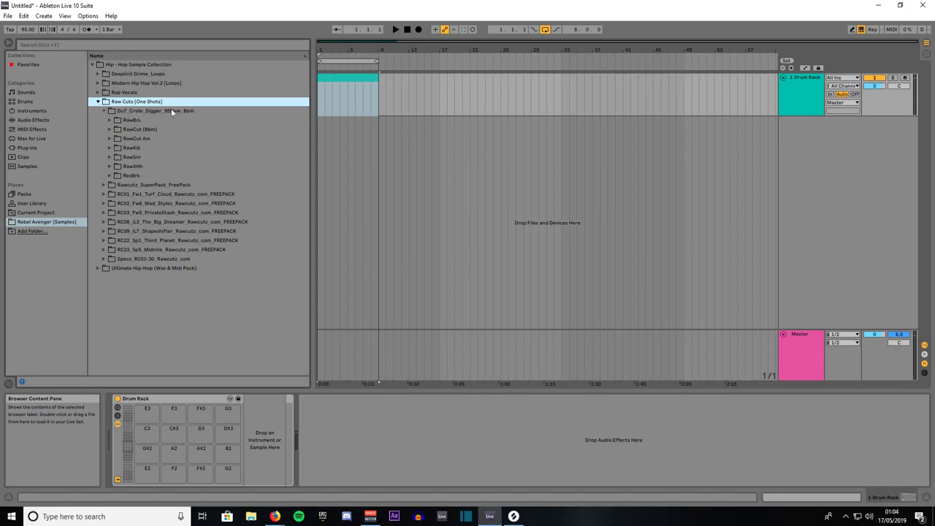
{"action": "left_click", "coordinate": [110, 148]}
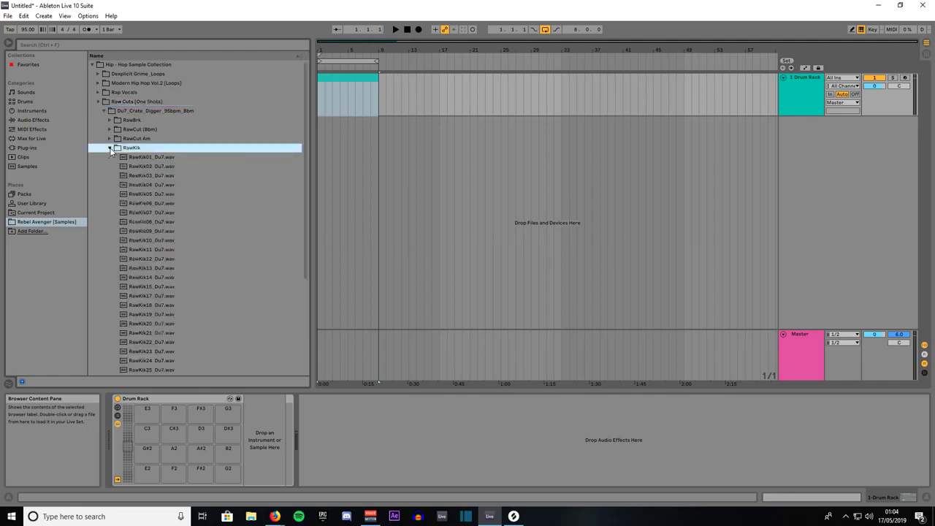
Step: Audition the kick samples RawKik01 to RawKik07 and load RawKik01_Du7.wav onto the Drum Rack's C3 pad
{"action": "key", "text": "Down"}
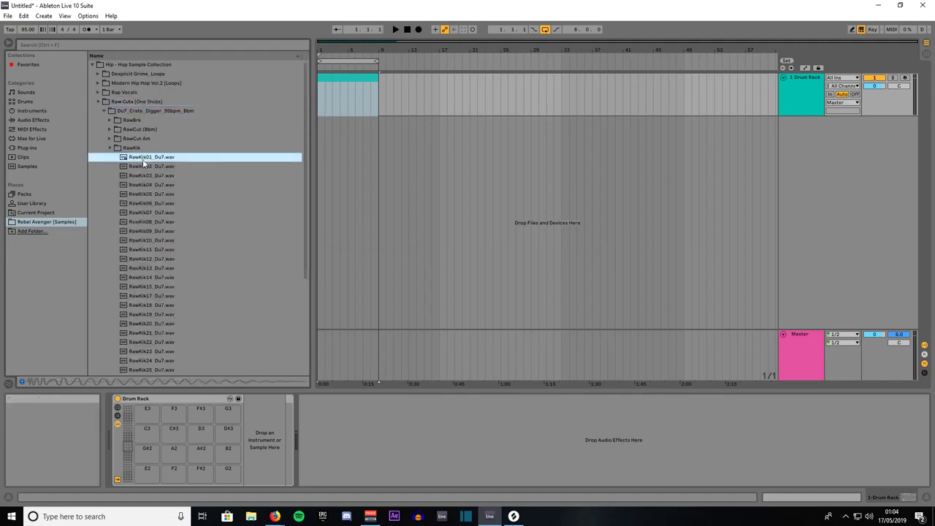
{"action": "left_click", "coordinate": [141, 169]}
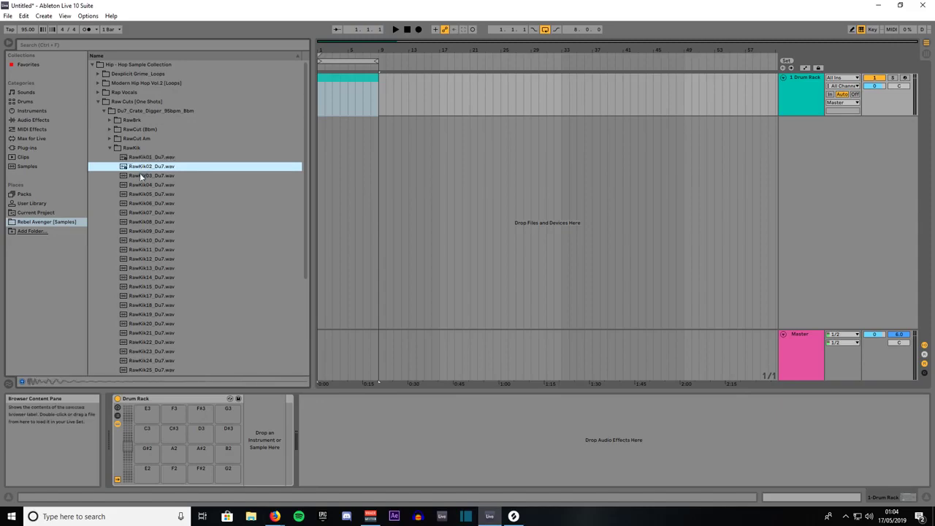
{"action": "left_click", "coordinate": [141, 177]}
{"action": "left_click", "coordinate": [141, 187]}
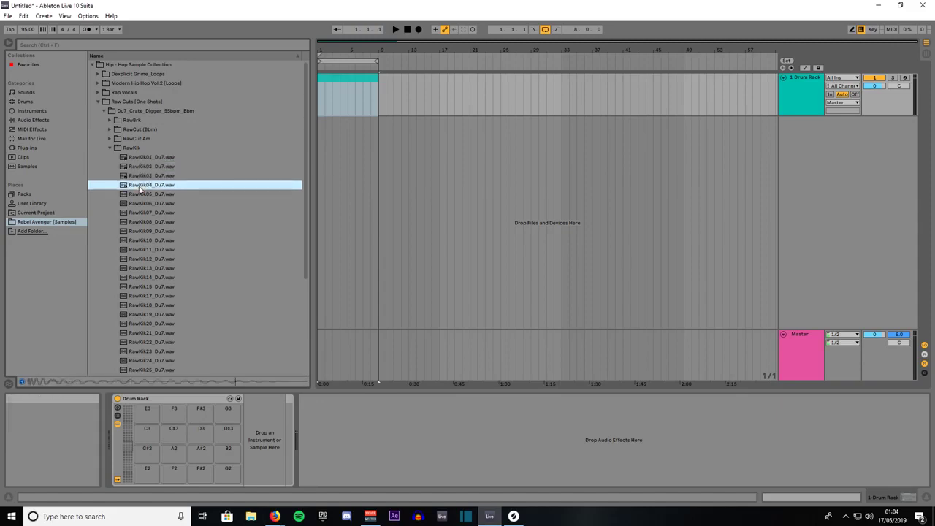
{"action": "left_click", "coordinate": [143, 195]}
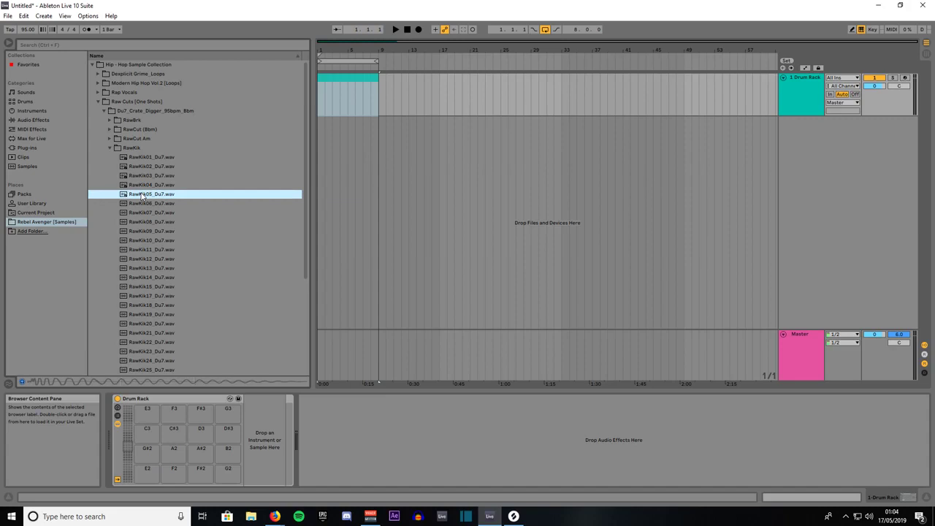
{"action": "left_click", "coordinate": [142, 203]}
{"action": "left_click", "coordinate": [143, 213]}
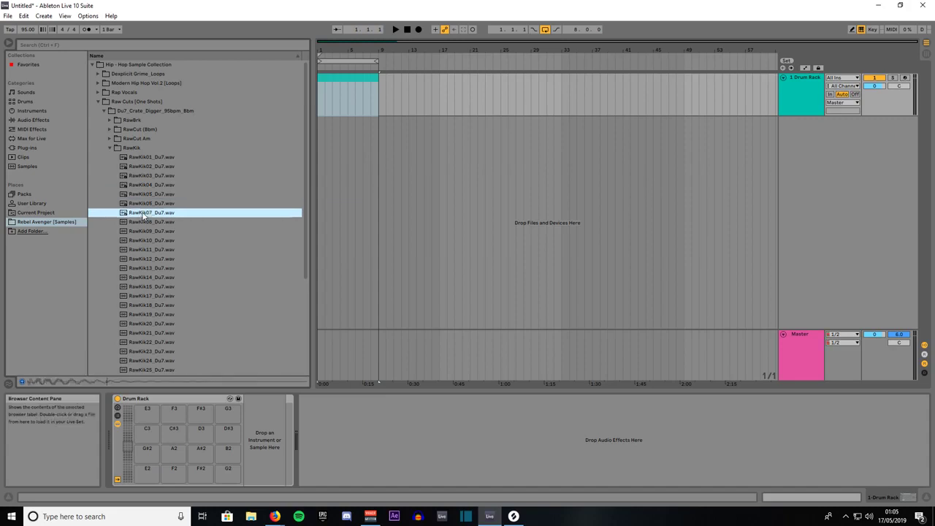
{"action": "left_click", "coordinate": [150, 158]}
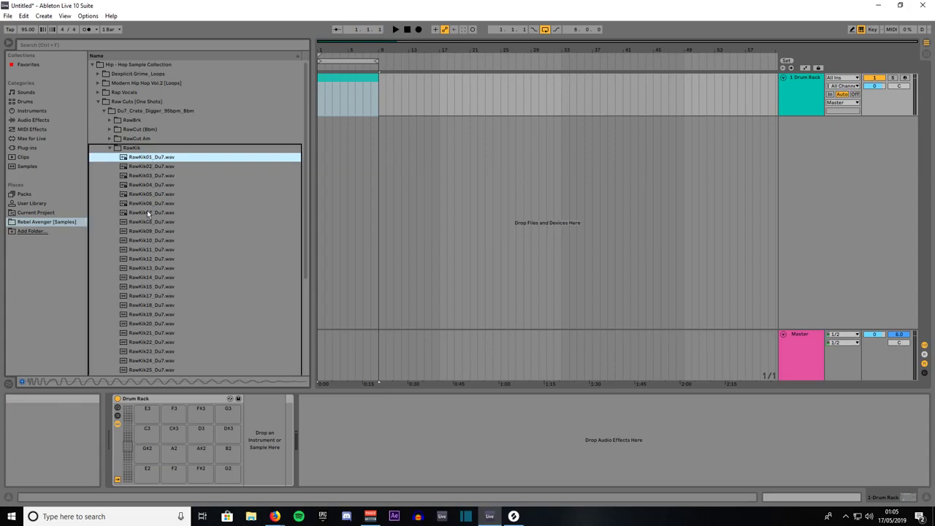
{"action": "left_click_drag", "start_coordinate": [150, 158], "coordinate": [146, 440]}
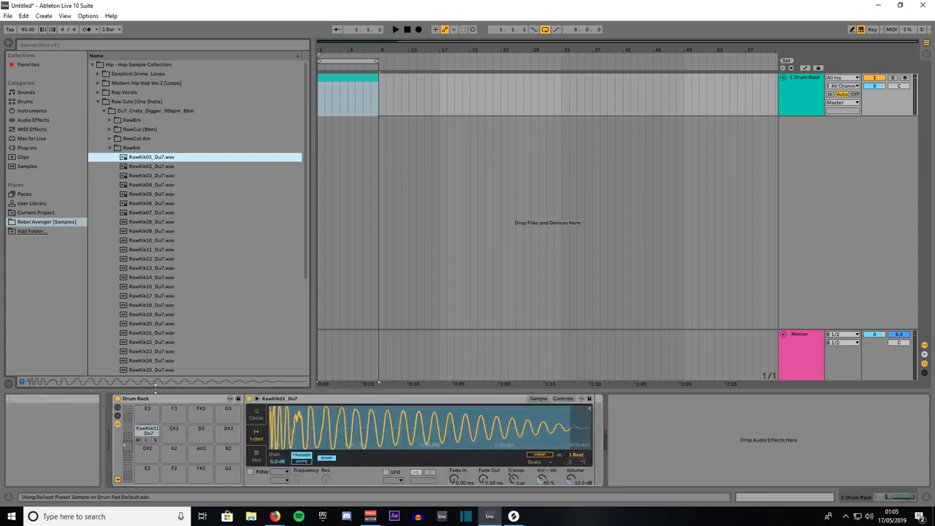
Step: Audition the first three snares in the RawSnr folder and load RawSnr03_Du7.wav onto the Drum Rack's C#3 pad
{"action": "left_click", "coordinate": [108, 148]}
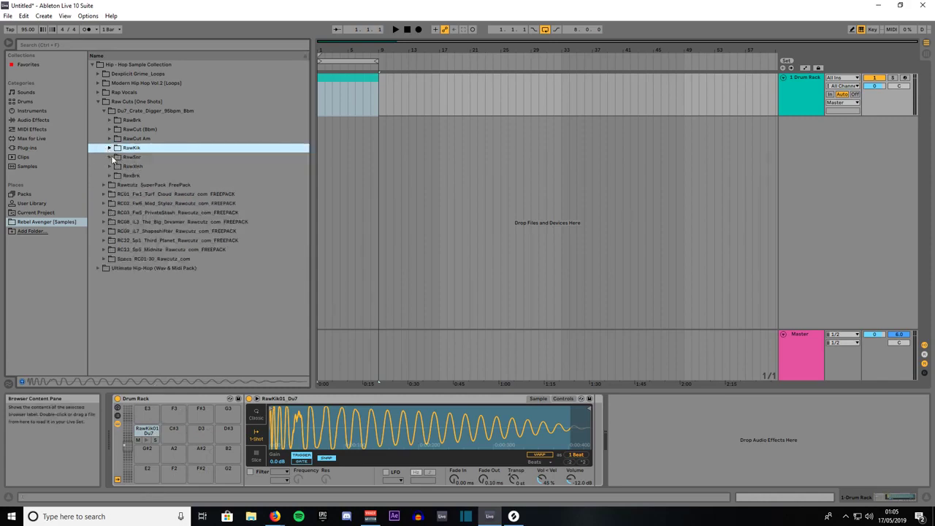
{"action": "left_click", "coordinate": [109, 157]}
{"action": "left_click", "coordinate": [145, 167]}
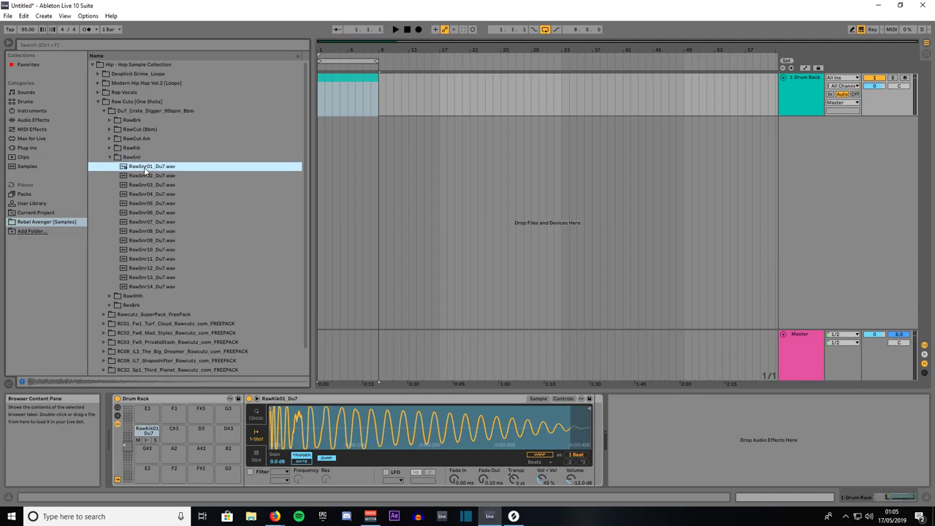
{"action": "left_click", "coordinate": [144, 176]}
{"action": "left_click", "coordinate": [143, 186]}
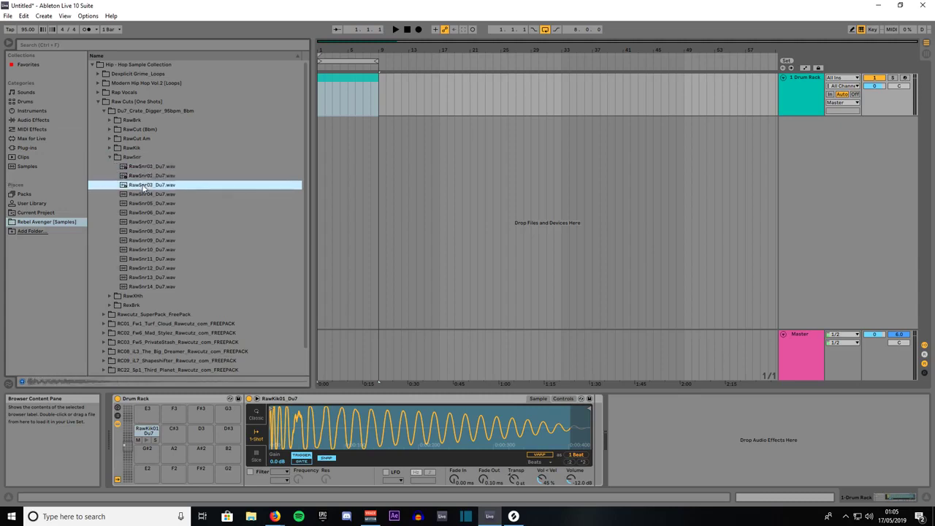
{"action": "left_click_drag", "start_coordinate": [143, 185], "coordinate": [174, 431]}
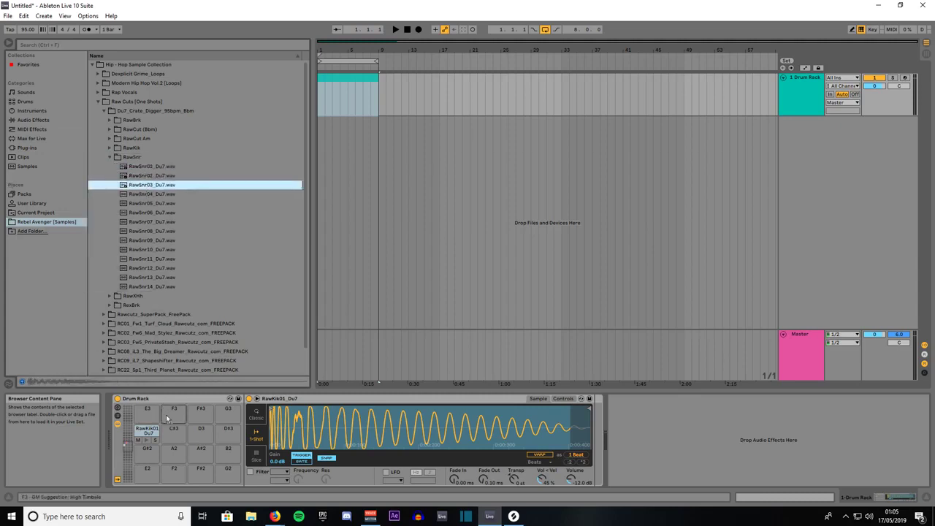
Step: Audition the hi-hats in the RawXHh folder up to number 09 and load RawXHh09_Du7.wav onto the Drum Rack's D3 pad
{"action": "left_click", "coordinate": [108, 158]}
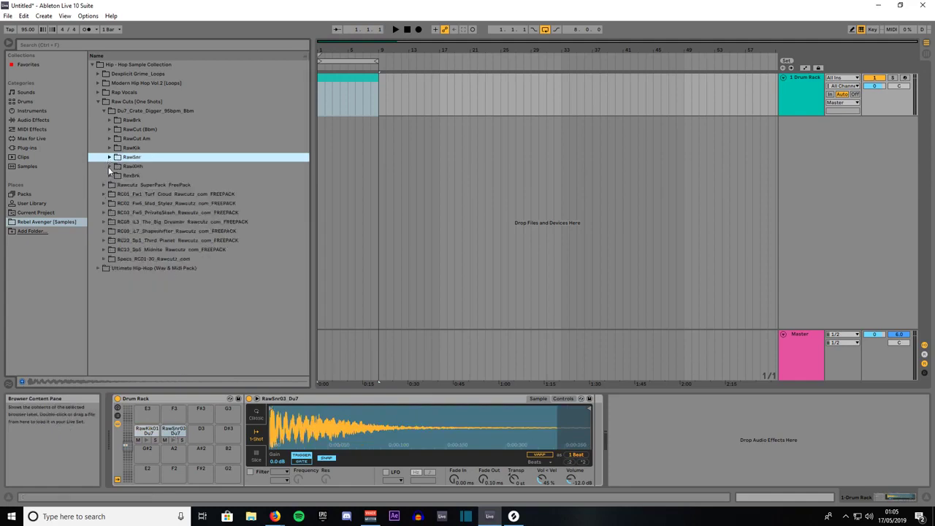
{"action": "left_click", "coordinate": [108, 166]}
{"action": "left_click", "coordinate": [148, 176]}
{"action": "left_click", "coordinate": [146, 184]}
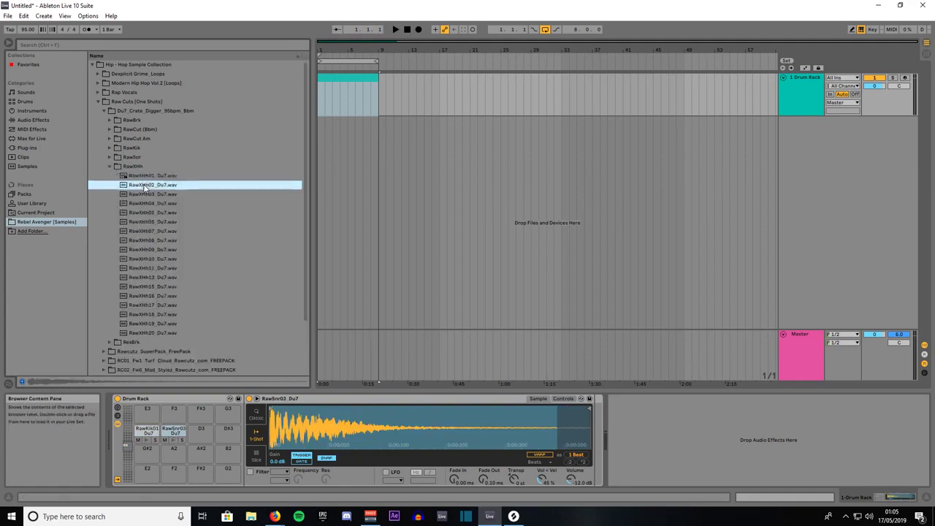
{"action": "left_click", "coordinate": [144, 194]}
{"action": "left_click", "coordinate": [144, 203]}
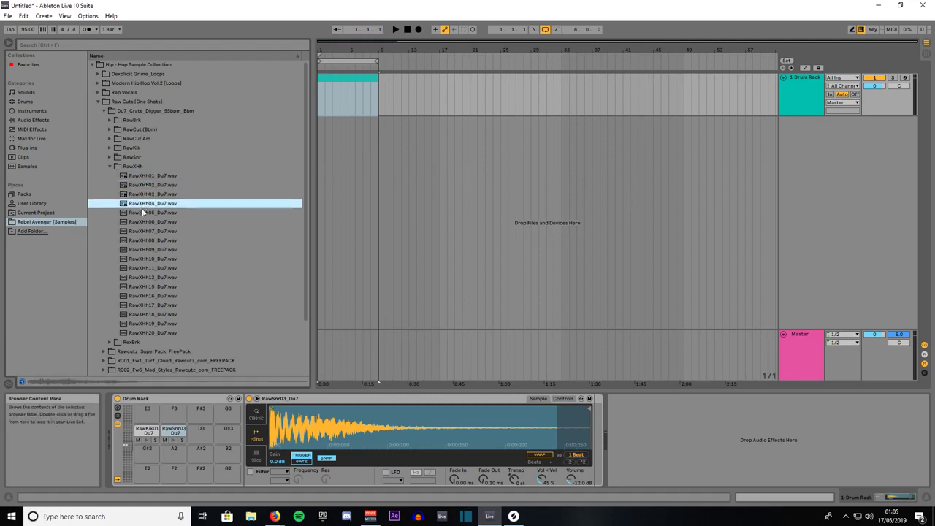
{"action": "left_click", "coordinate": [144, 212]}
{"action": "left_click", "coordinate": [143, 222]}
{"action": "left_click", "coordinate": [142, 231]}
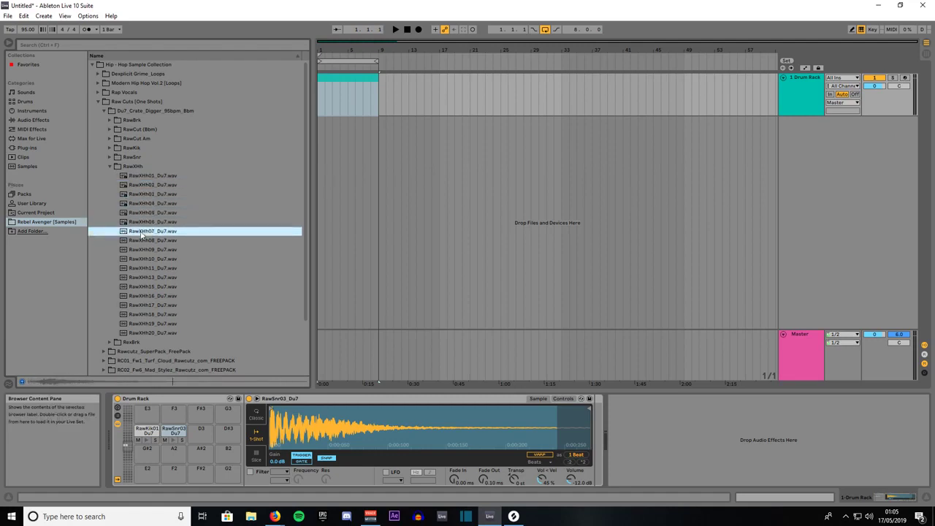
{"action": "left_click", "coordinate": [142, 240]}
{"action": "left_click", "coordinate": [141, 249]}
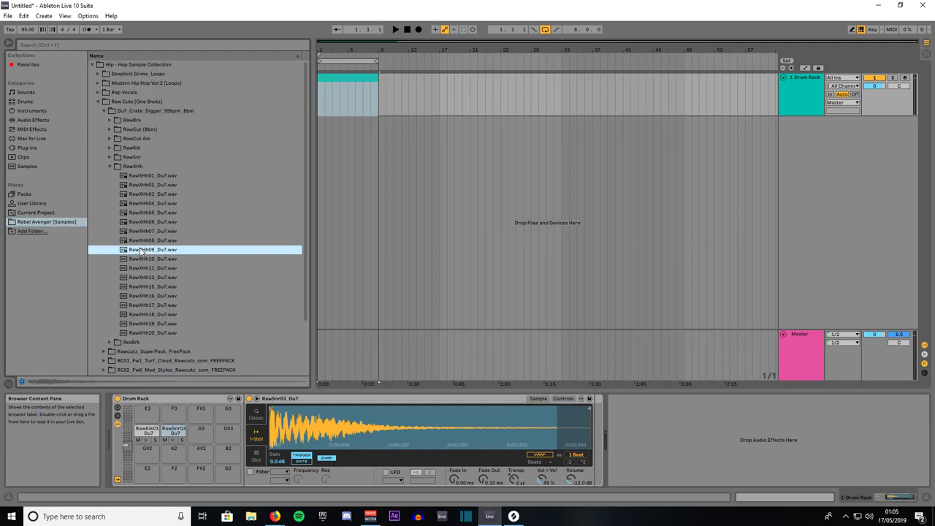
{"action": "left_click_drag", "start_coordinate": [193, 386], "coordinate": [202, 433]}
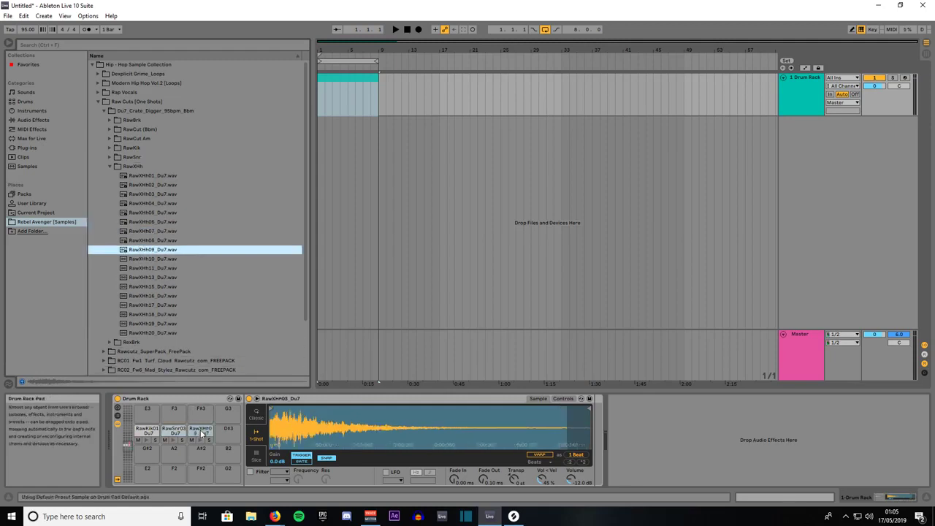
Step: Collapse the Du7_Crate_Digger folder and open Drum One-Shots under One-Shots in the Dexplicit Grime_Loops collection
{"action": "left_click", "coordinate": [109, 165]}
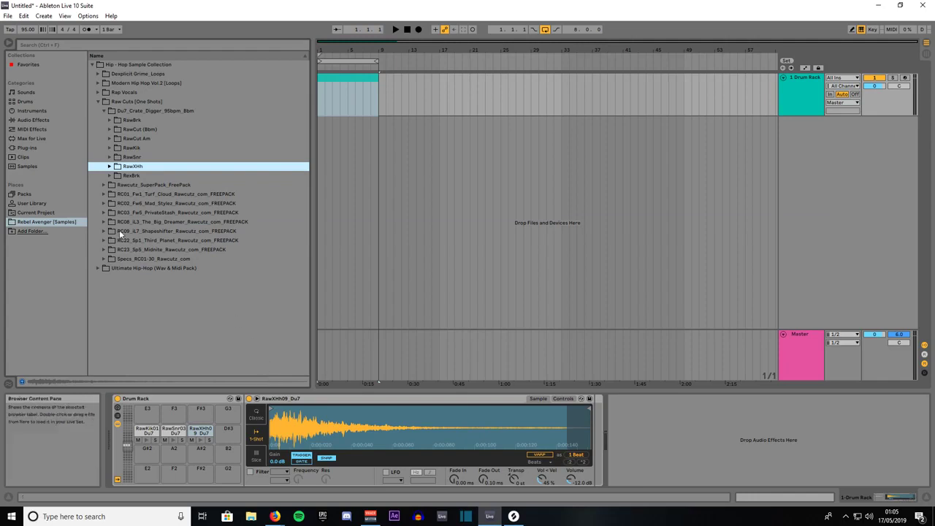
{"action": "left_click", "coordinate": [104, 110]}
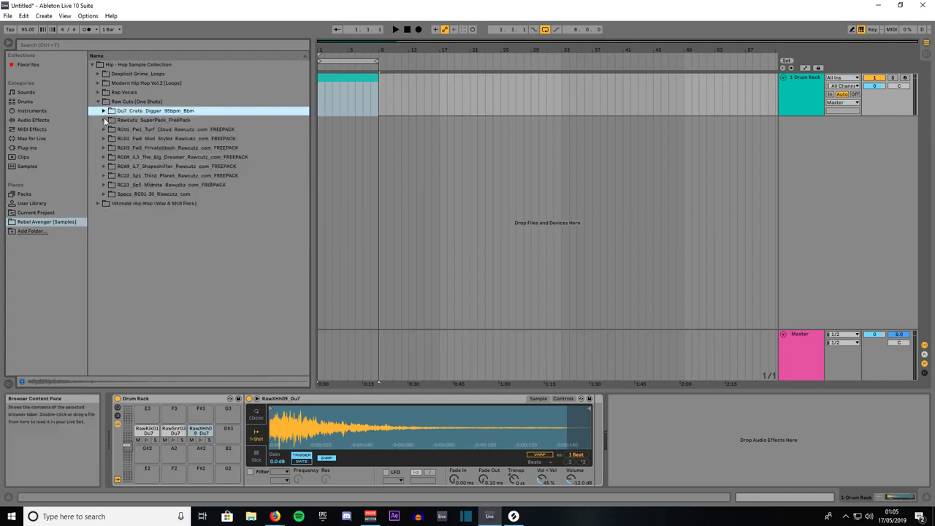
{"action": "left_click", "coordinate": [97, 73]}
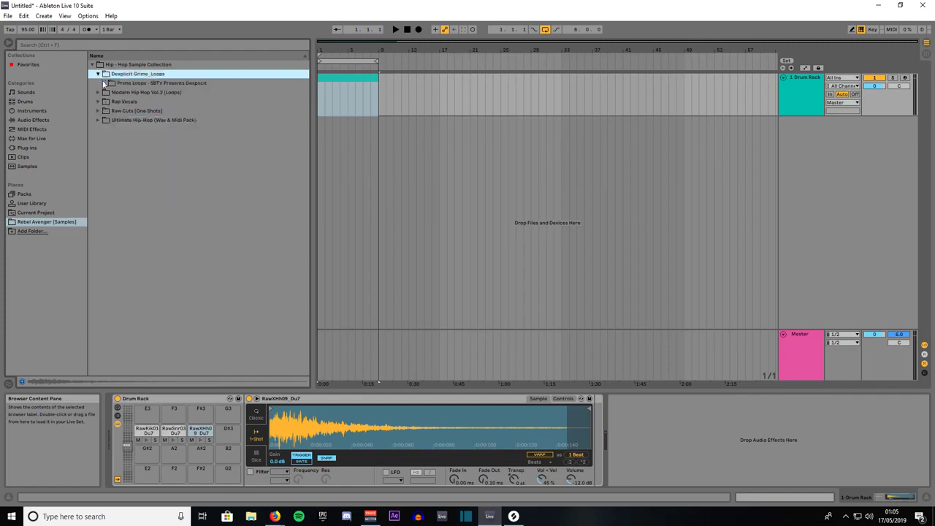
{"action": "left_click", "coordinate": [104, 83]}
{"action": "left_click", "coordinate": [110, 92]}
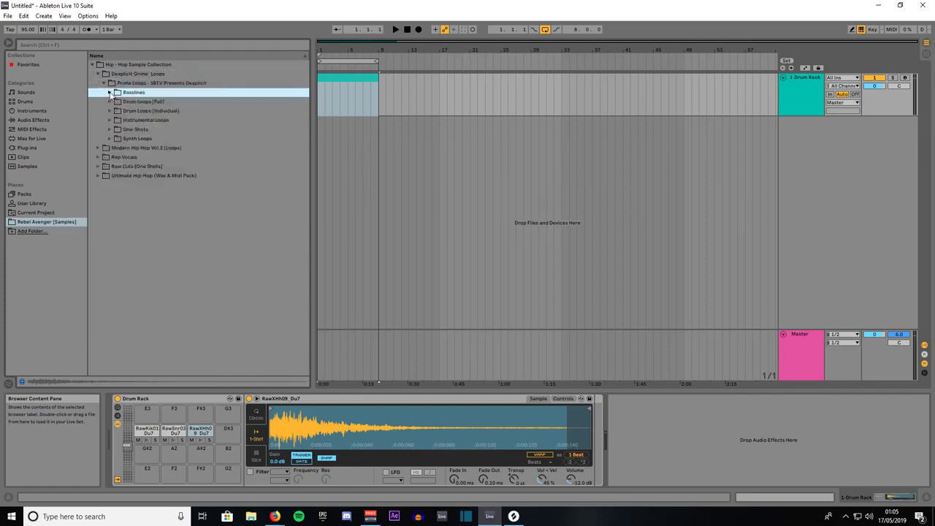
{"action": "left_click", "coordinate": [111, 129]}
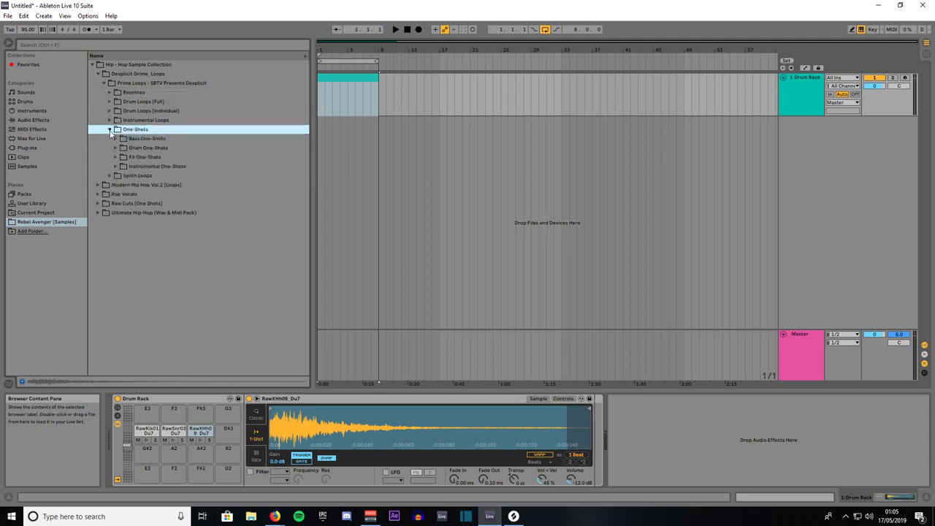
{"action": "left_click", "coordinate": [116, 147]}
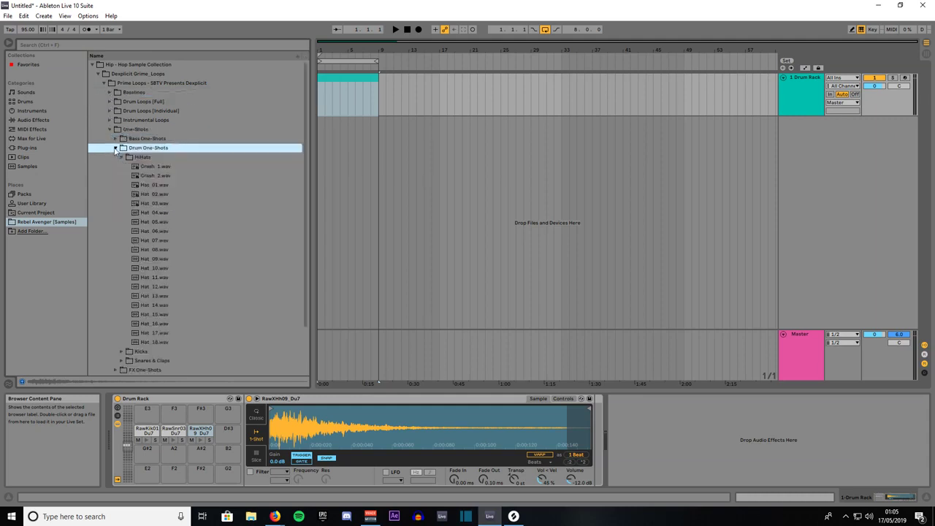
Step: Load Crash_1.wav from the HiHats folder onto the Drum Rack's D#3 pad and collapse the One-Shots folder
{"action": "left_click", "coordinate": [148, 168]}
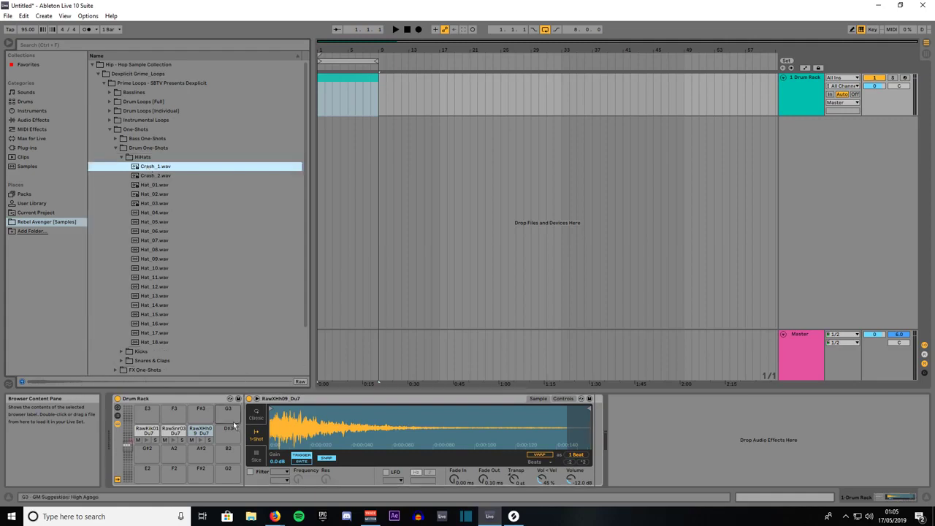
{"action": "left_click_drag", "start_coordinate": [148, 168], "coordinate": [227, 437]}
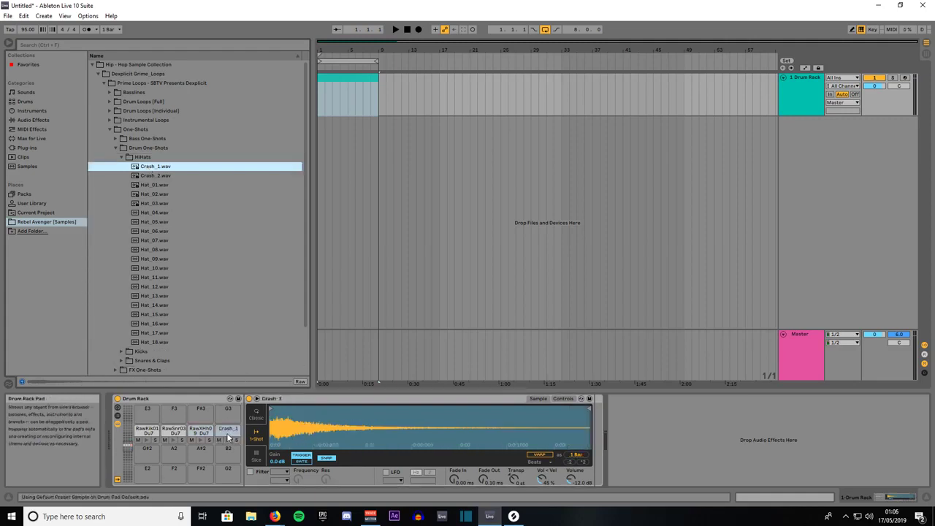
{"action": "left_click", "coordinate": [108, 130]}
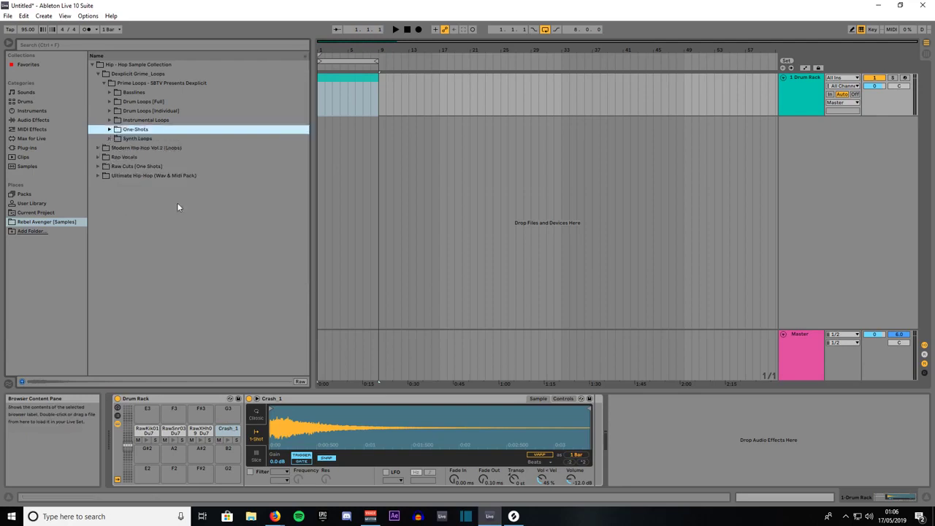
Step: Show the 8-bar MIDI clip's note editor, set its fixed grid to 1/16 and enable Draw Mode
{"action": "left_click", "coordinate": [762, 498]}
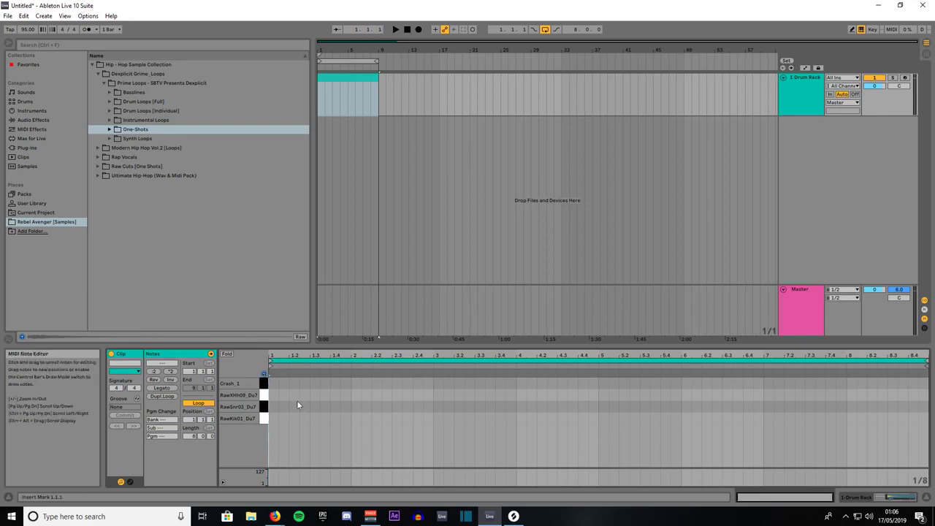
{"action": "right_click", "coordinate": [330, 404]}
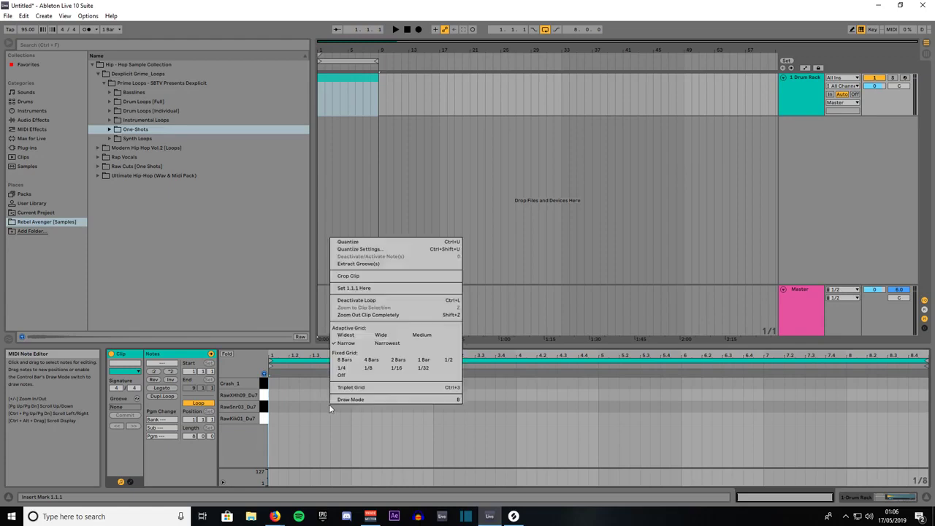
{"action": "left_click", "coordinate": [394, 368]}
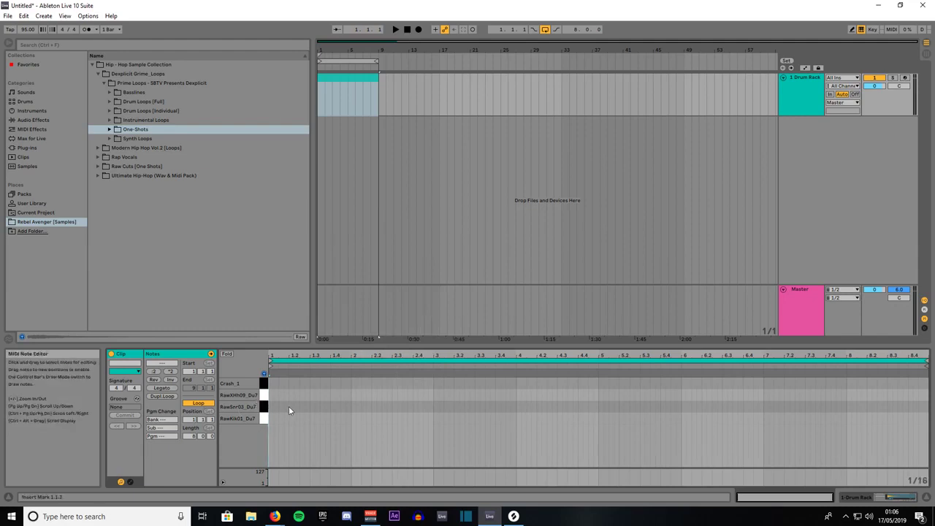
{"action": "left_click", "coordinate": [851, 30]}
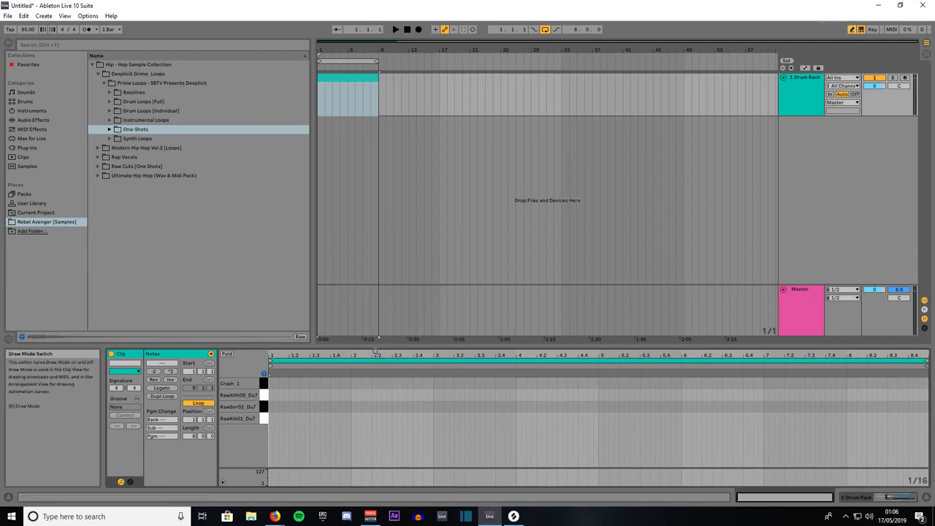
Step: Draw 1/16 kick notes on the RawKik01_Du7 row at 1.1, 1.2, 1.3, 2.1, 2.3 and 2.4
{"action": "left_click", "coordinate": [271, 417]}
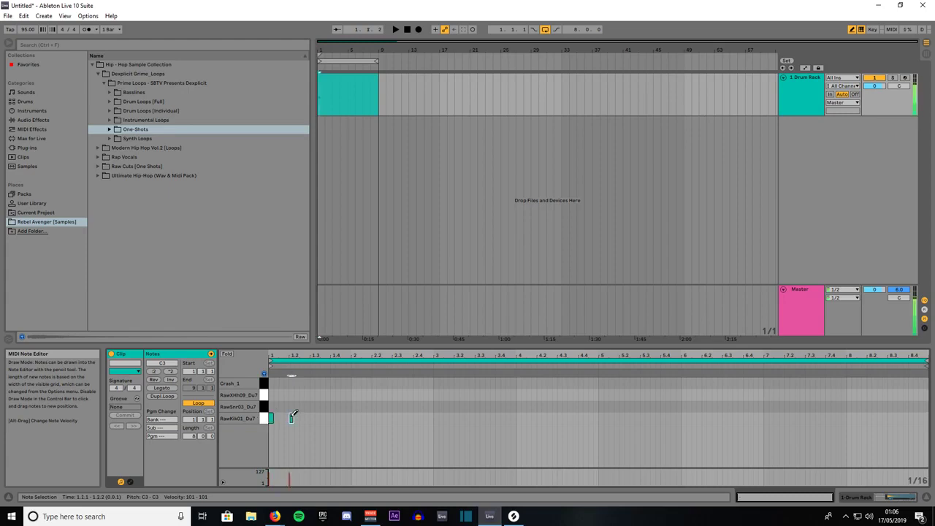
{"action": "left_click", "coordinate": [292, 417]}
{"action": "left_click", "coordinate": [313, 417]}
{"action": "left_click", "coordinate": [354, 417]}
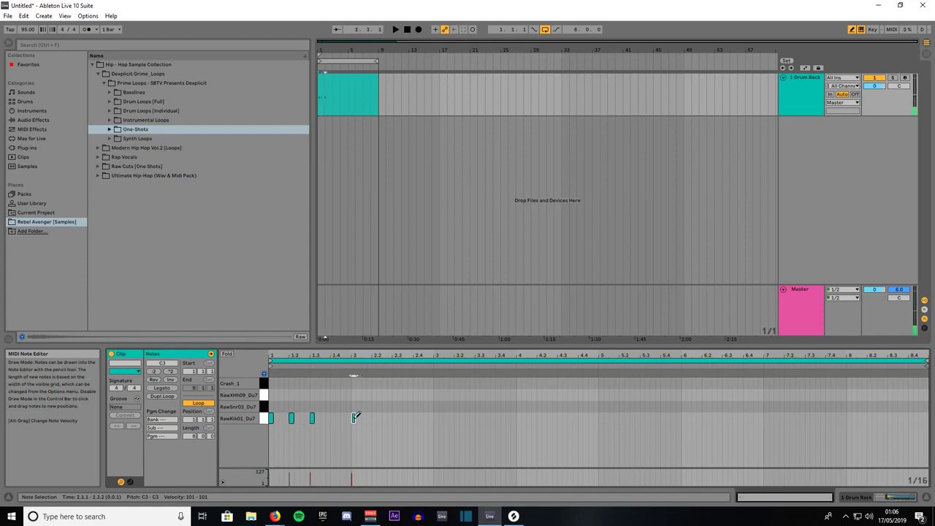
{"action": "left_click", "coordinate": [395, 417]}
{"action": "left_click", "coordinate": [415, 417]}
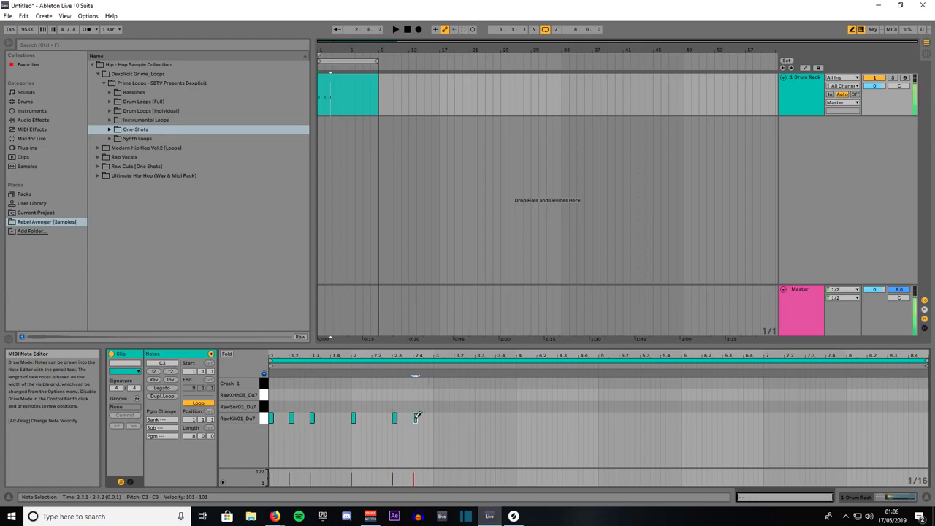
Step: Draw 1/16 snare notes on the RawSnr03_Du7 row at 1.1.3, 1.2.3, 1.4, 2.2, 2.3.3 and 2.4.3
{"action": "left_click", "coordinate": [282, 406]}
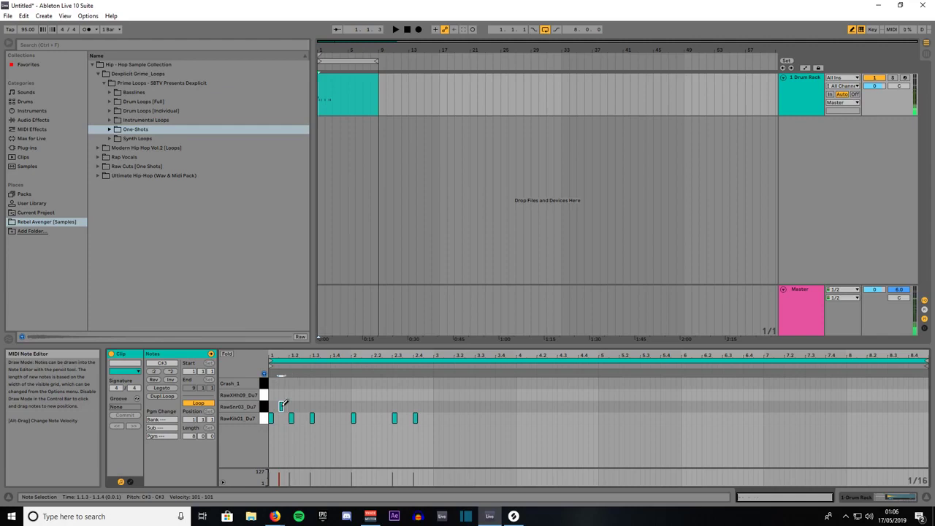
{"action": "scroll", "coordinate": [284, 404], "scroll_direction": "up", "scroll_amount": 3}
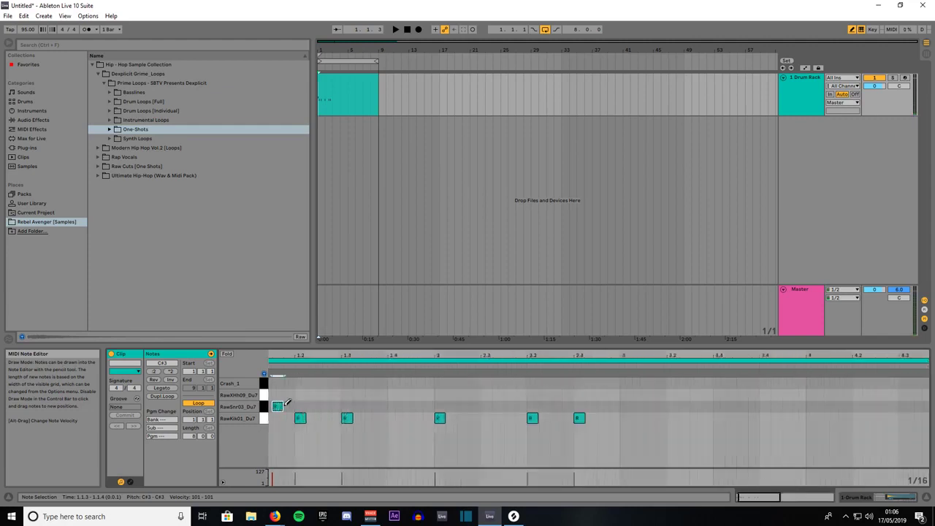
{"action": "left_click_drag", "start_coordinate": [758, 496], "coordinate": [755, 494]}
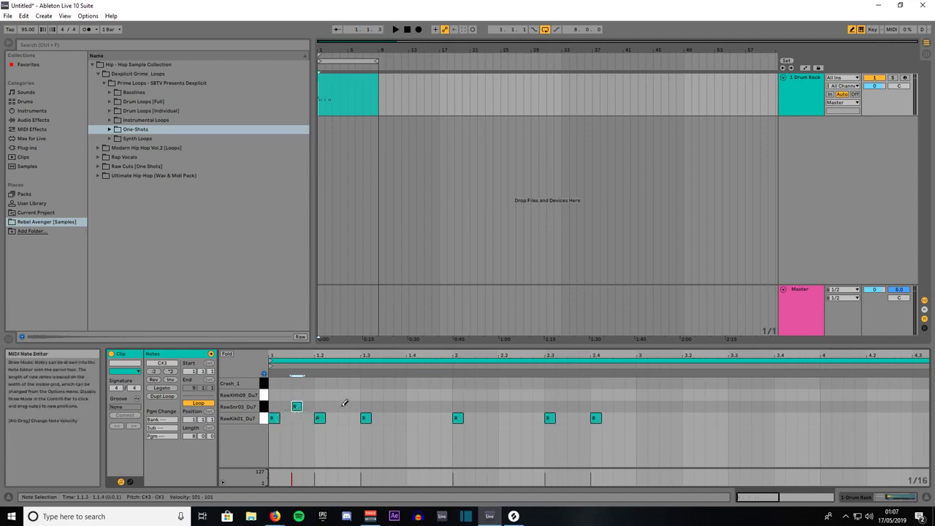
{"action": "left_click", "coordinate": [342, 406]}
{"action": "left_click", "coordinate": [412, 406]}
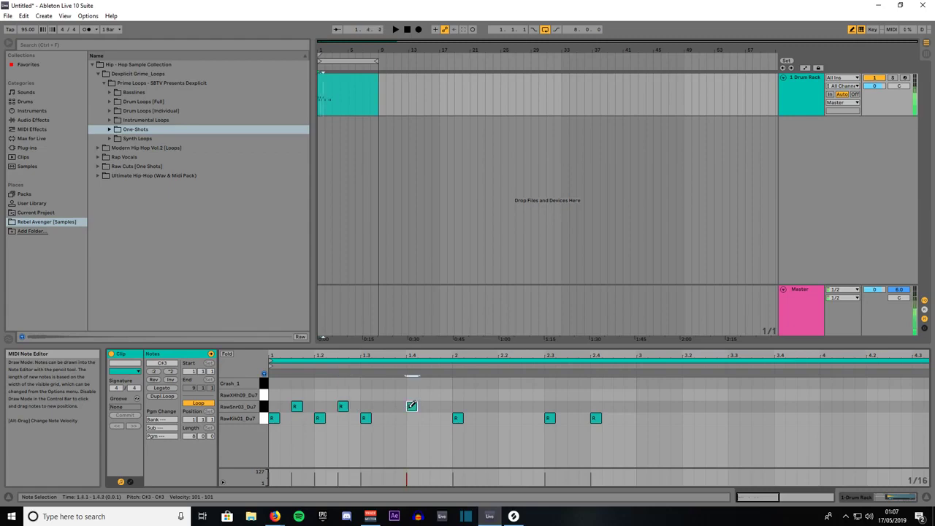
{"action": "left_click", "coordinate": [504, 406]}
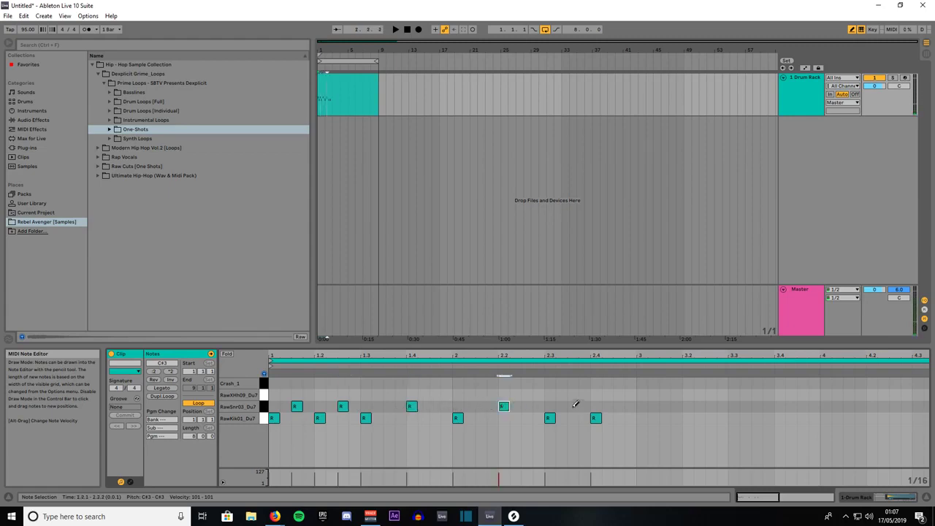
{"action": "left_click", "coordinate": [573, 406]}
{"action": "left_click", "coordinate": [619, 406]}
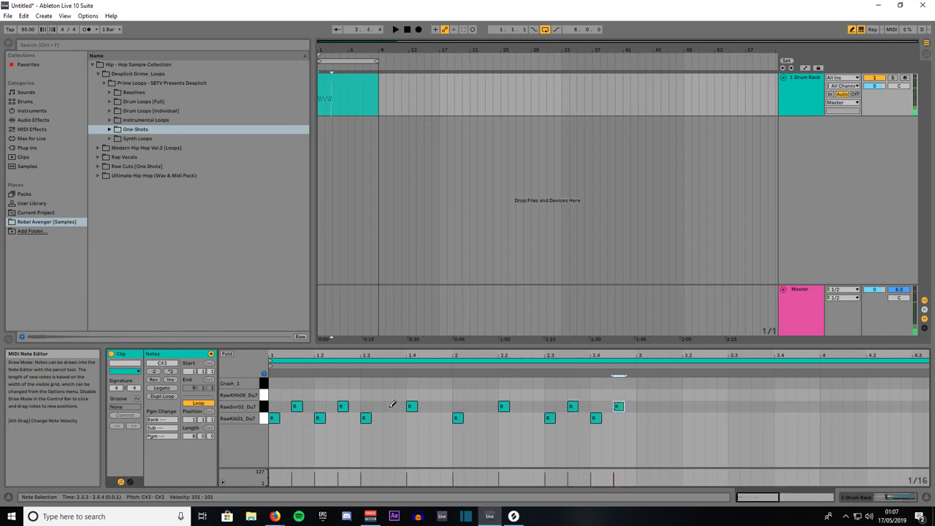
Step: Draw 1/16 hi-hat notes on the RawXHh09_Du7 row at 1.1.2, 1.1.4, 1.2.4, 1.3.3, 1.4.3, 2.1.3, 2.2.3, 2.3.2, 2.3.4 and 2.4.4
{"action": "left_click", "coordinate": [285, 395]}
{"action": "left_click", "coordinate": [308, 395]}
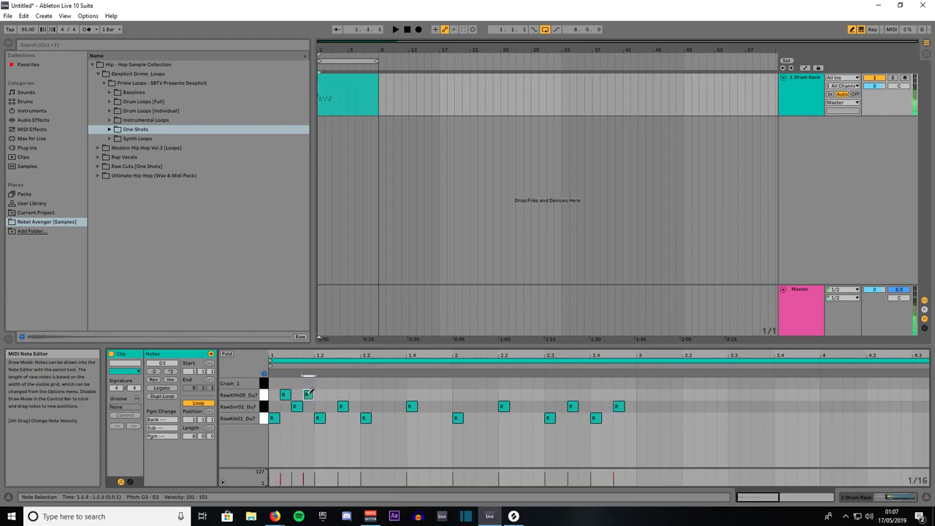
{"action": "left_click", "coordinate": [353, 395]}
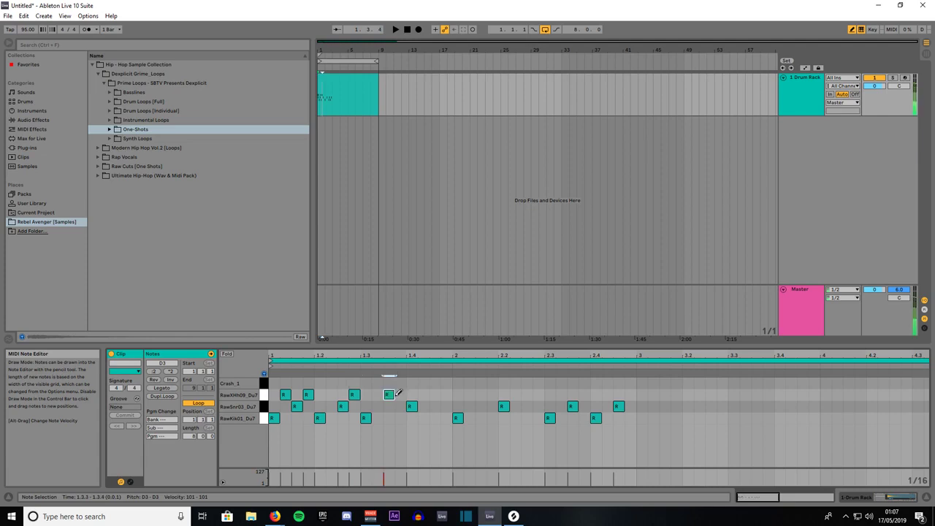
{"action": "left_click", "coordinate": [435, 394]}
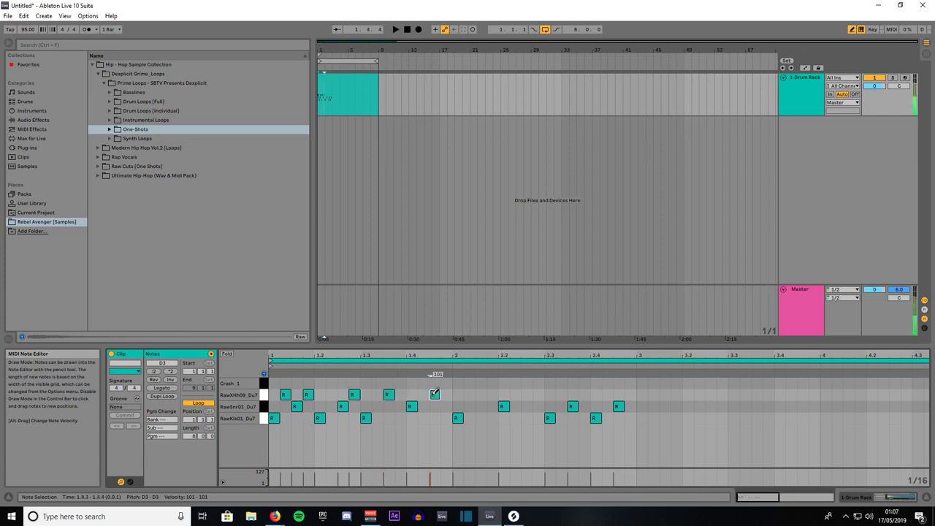
{"action": "left_click", "coordinate": [481, 394]}
{"action": "left_click", "coordinate": [526, 394]}
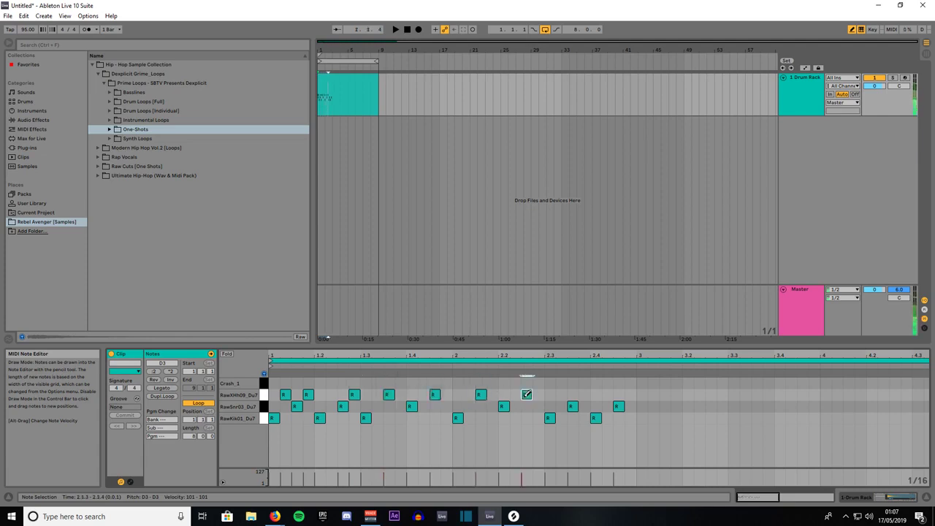
{"action": "left_click", "coordinate": [561, 394]}
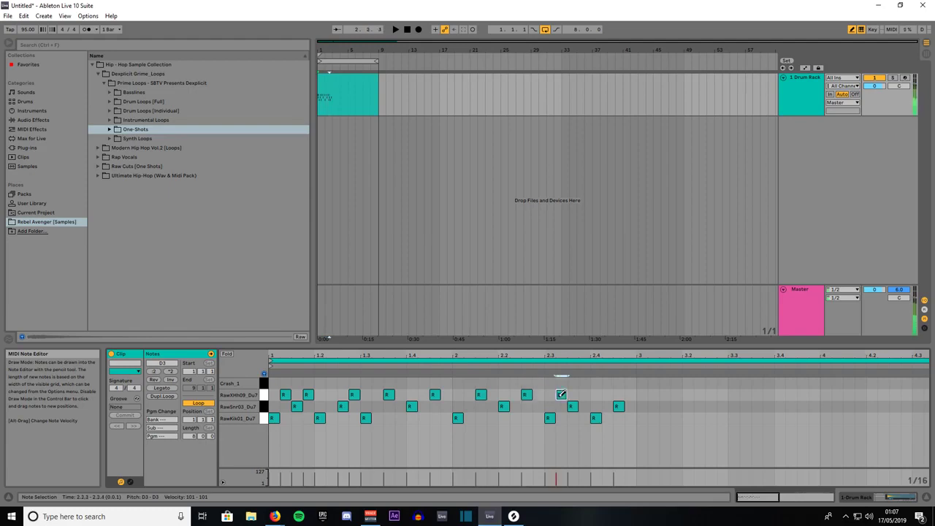
{"action": "left_click", "coordinate": [584, 394]}
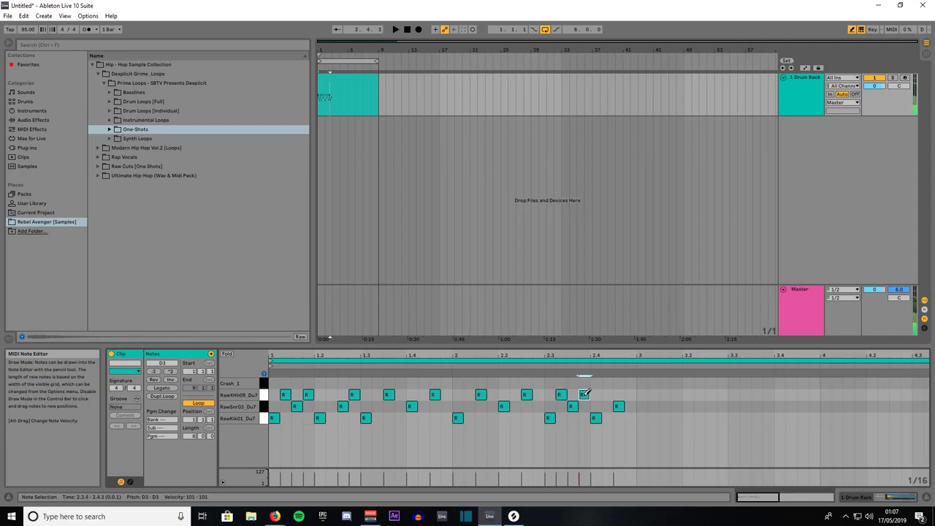
{"action": "left_click", "coordinate": [631, 394]}
Step: Draw a one-bar Crash_1 note at 1.1.1 using a 1 Bar fixed grid, and return the grid to 1/16
{"action": "right_click", "coordinate": [295, 377]}
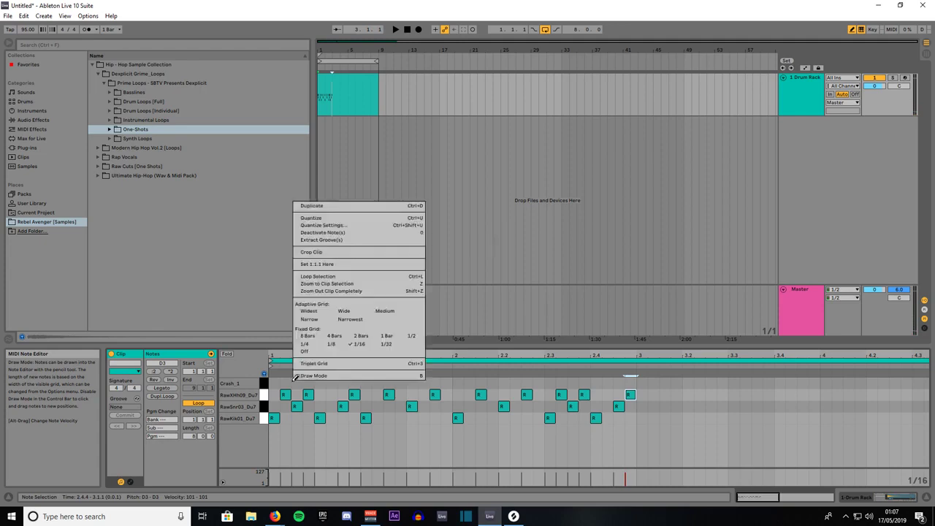
{"action": "left_click", "coordinate": [389, 337]}
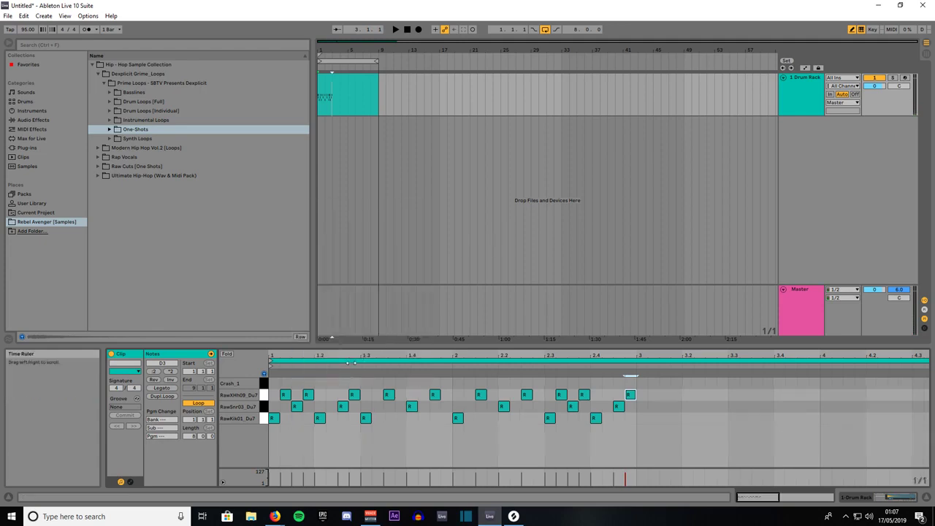
{"action": "left_click", "coordinate": [291, 381]}
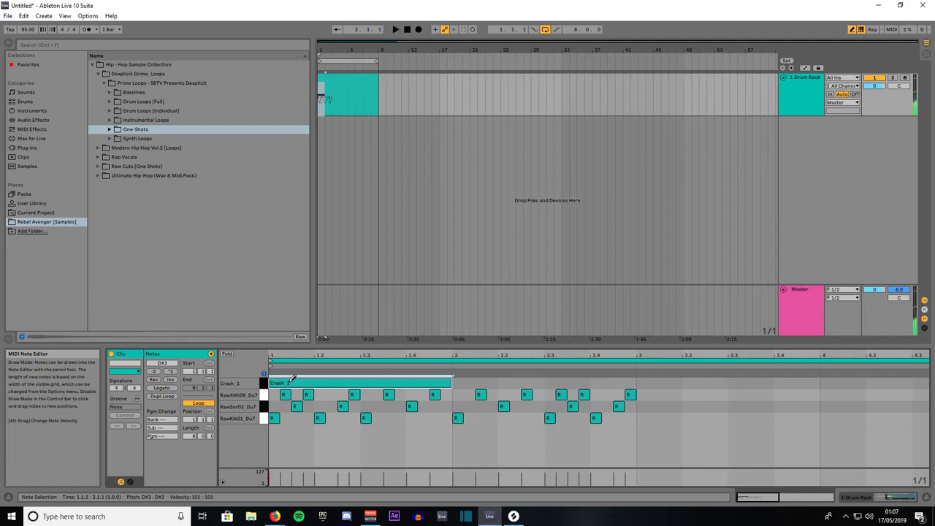
{"action": "right_click", "coordinate": [303, 432]}
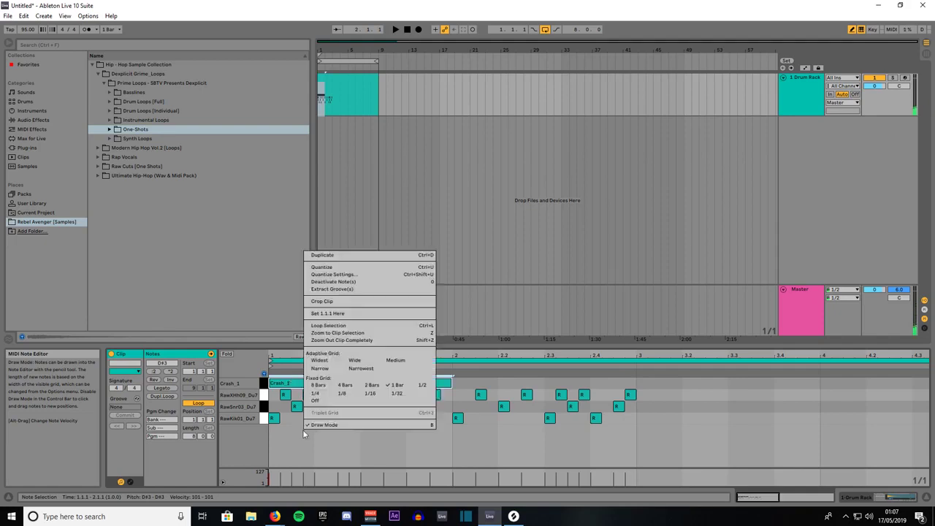
{"action": "left_click", "coordinate": [375, 401]}
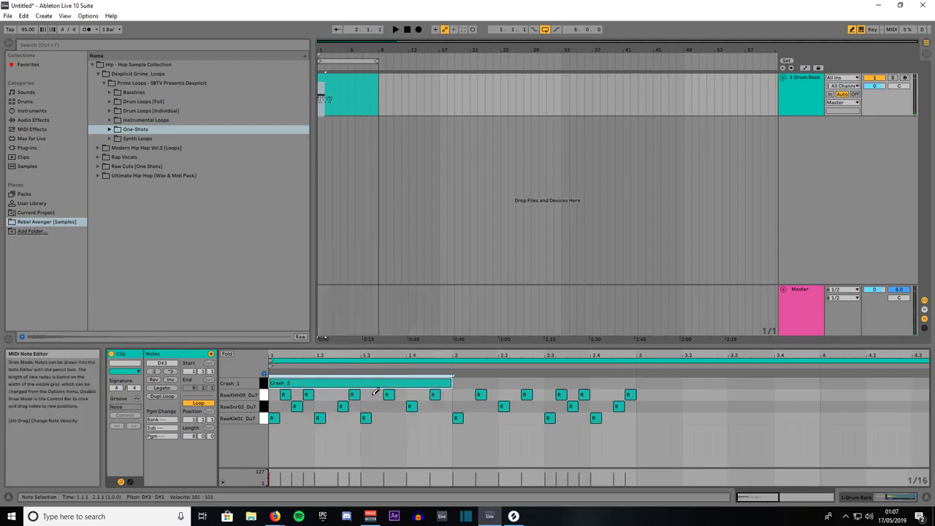
Step: Duplicate the whole two-bar drum pattern three times so it fills the 8-bar clip
{"action": "key", "text": "ctrl+a"}
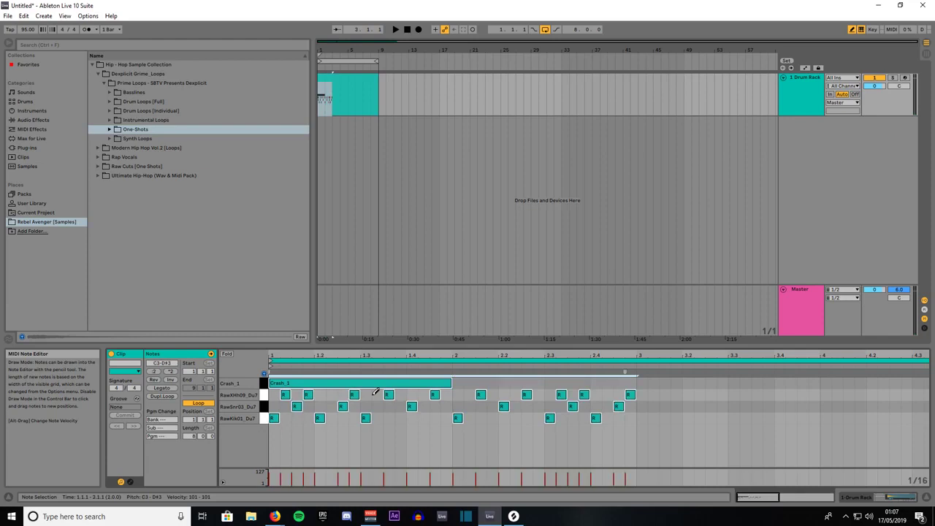
{"action": "key", "text": "ctrl+d"}
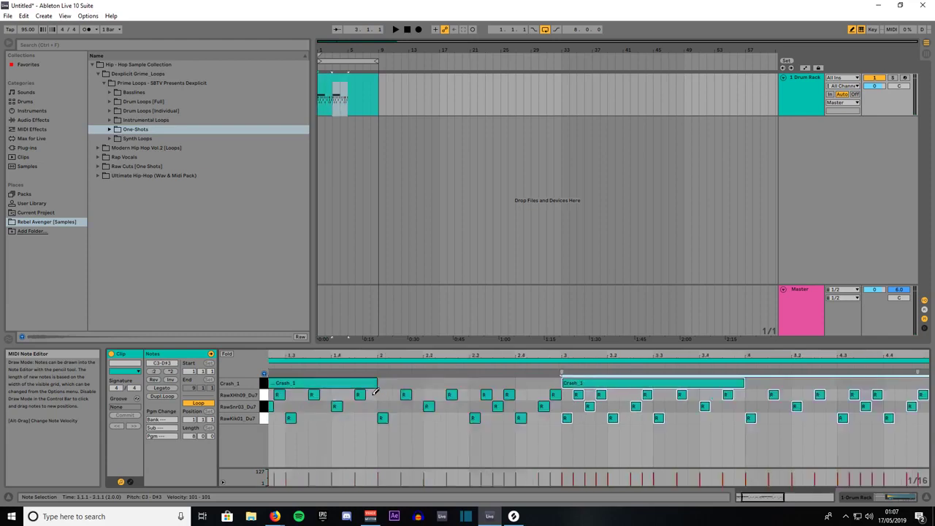
{"action": "key", "text": "ctrl+d"}
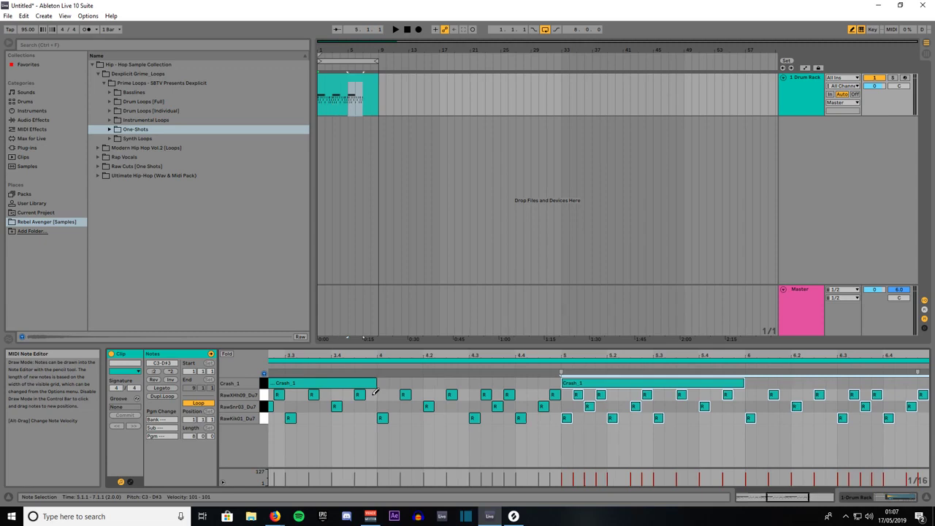
{"action": "key", "text": "ctrl+d"}
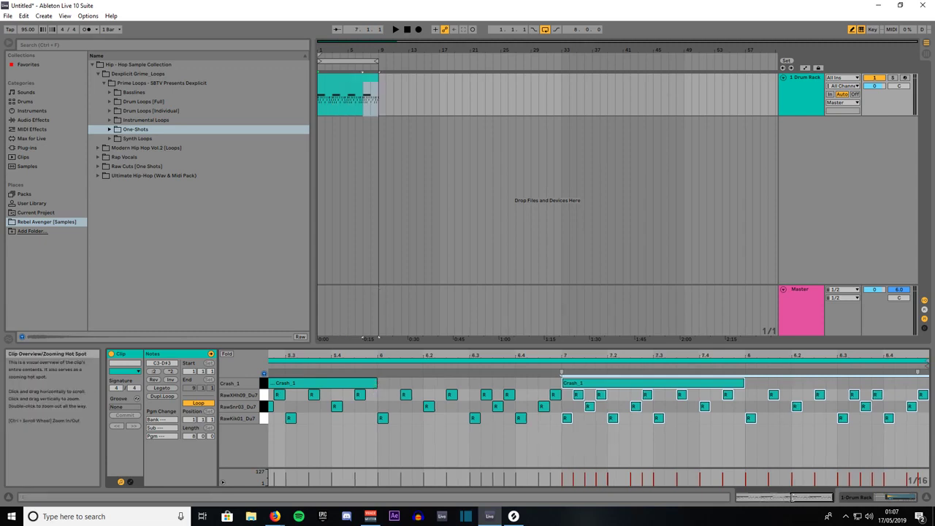
{"action": "left_click_drag", "start_coordinate": [790, 497], "coordinate": [737, 497]}
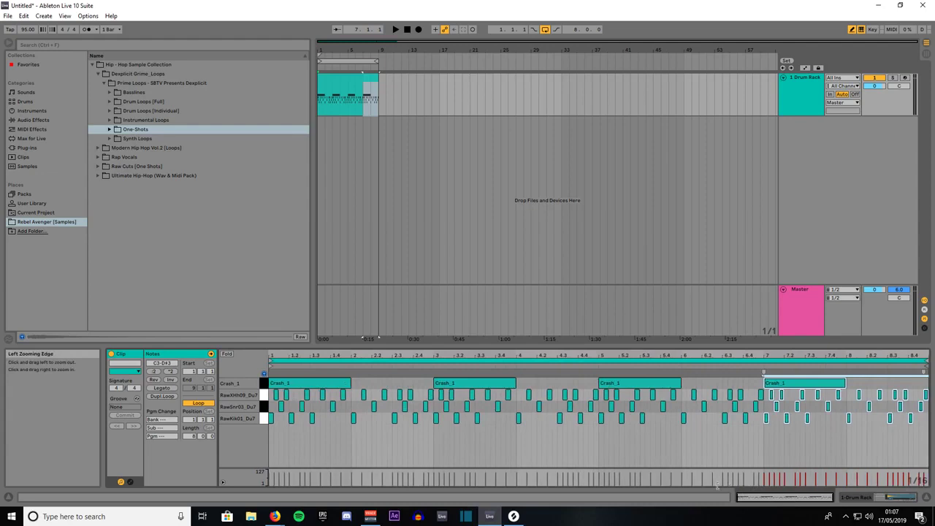
Step: Add hi-hat notes at 2.4.2 and 4.4.2, and remove the kick at 5.1.1 and the hi-hat at 4.3.4
{"action": "left_click", "coordinate": [423, 393]}
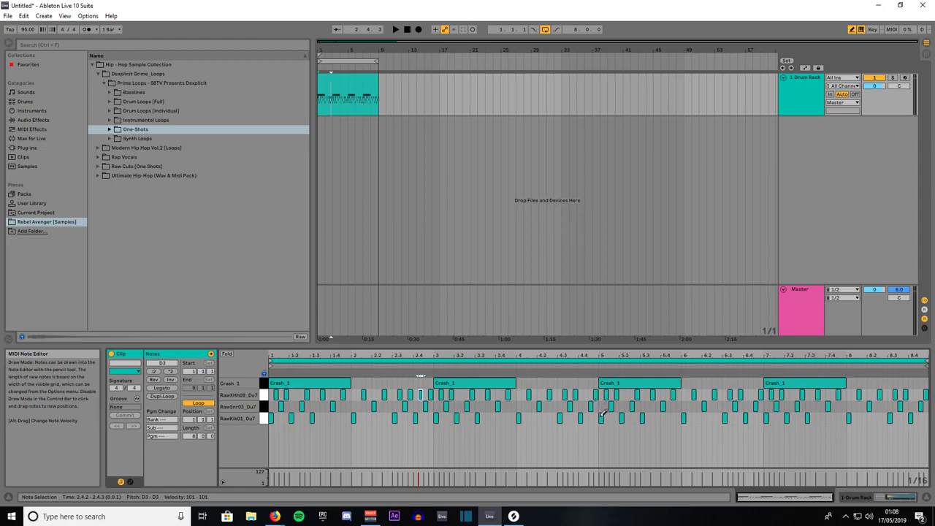
{"action": "left_click", "coordinate": [601, 414]}
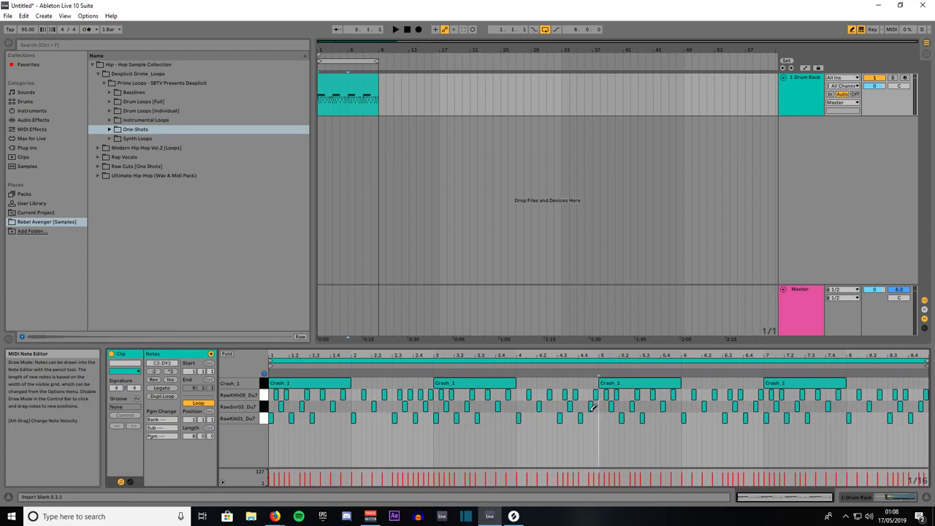
{"action": "left_click", "coordinate": [585, 395]}
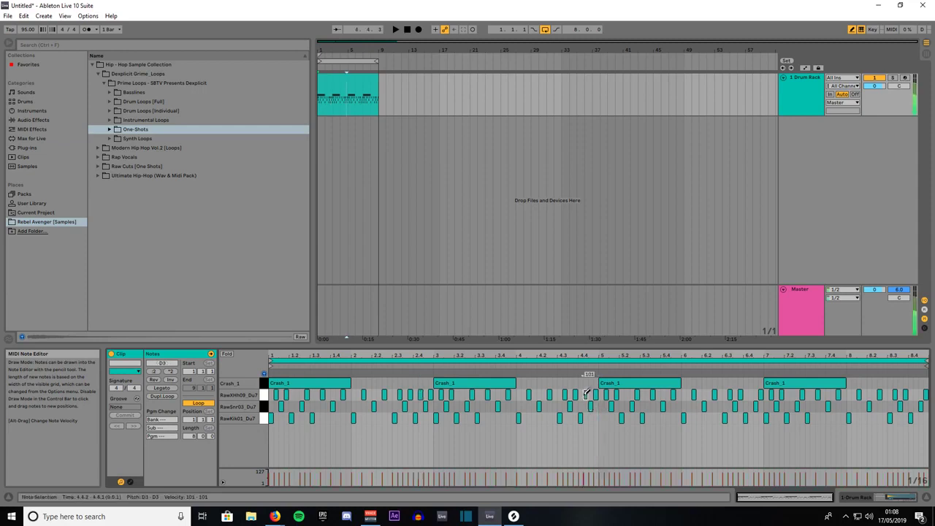
{"action": "left_click", "coordinate": [574, 395]}
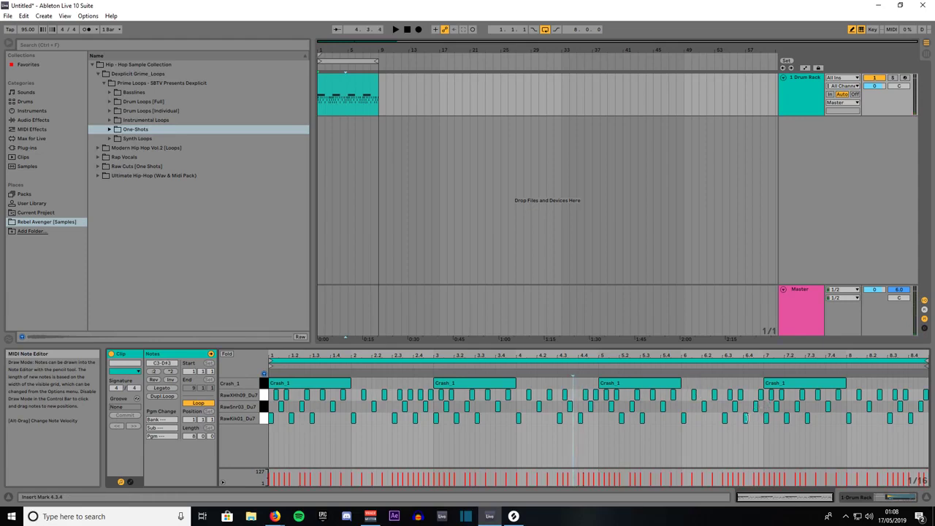
Step: Replace the kick at 6.4.1 with a snare, add a hi-hat at 6.4.2 and remove the one at 6.4.4
{"action": "left_click", "coordinate": [747, 415]}
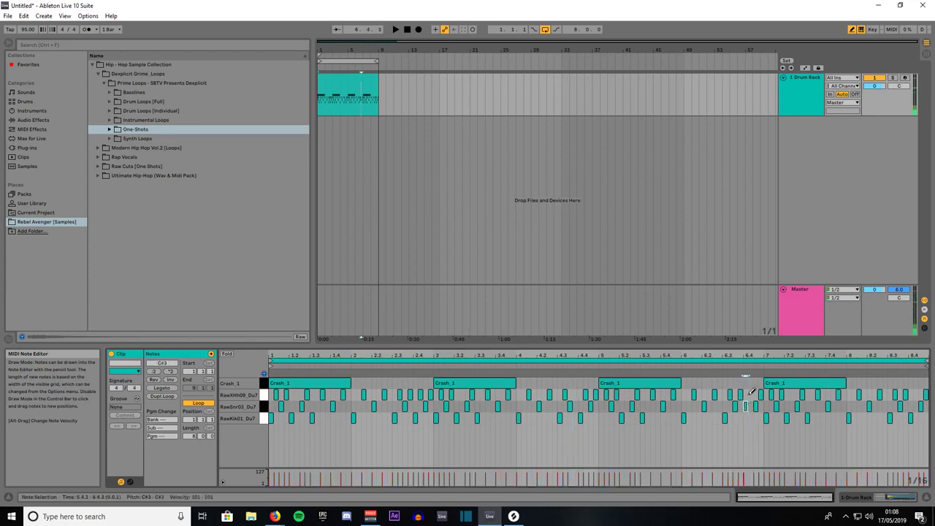
{"action": "left_click", "coordinate": [750, 395]}
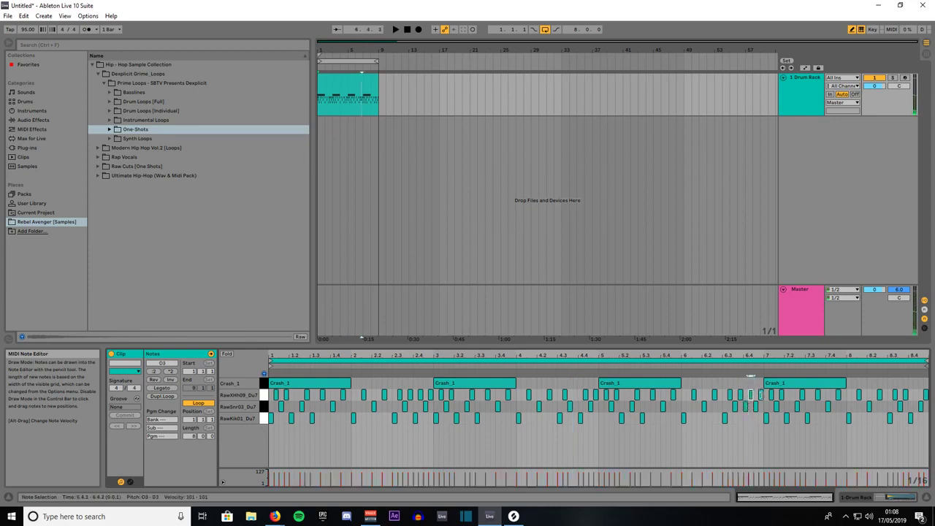
{"action": "left_click", "coordinate": [760, 394]}
{"action": "left_click", "coordinate": [761, 395]}
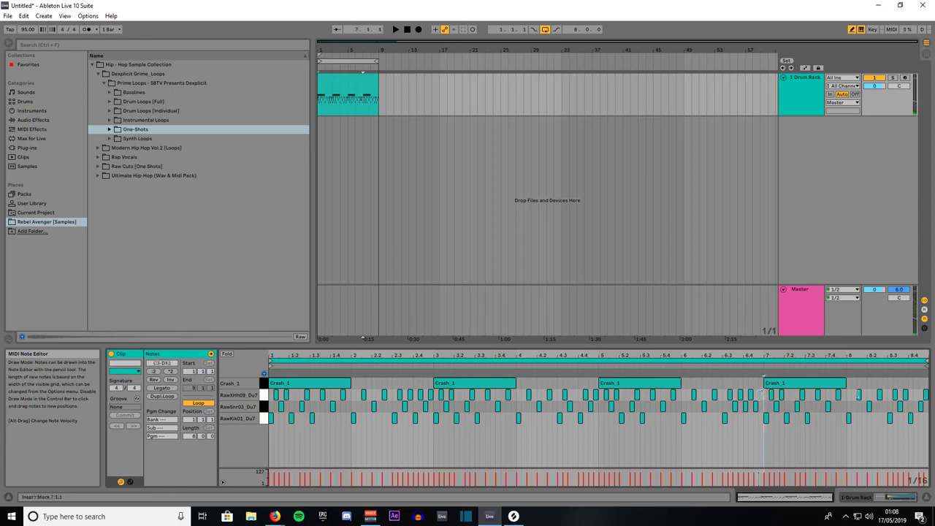
Step: Replace the hi-hat at 8.4.4 with a snare and add a hi-hat note at 8.4.2
{"action": "left_click", "coordinate": [924, 406]}
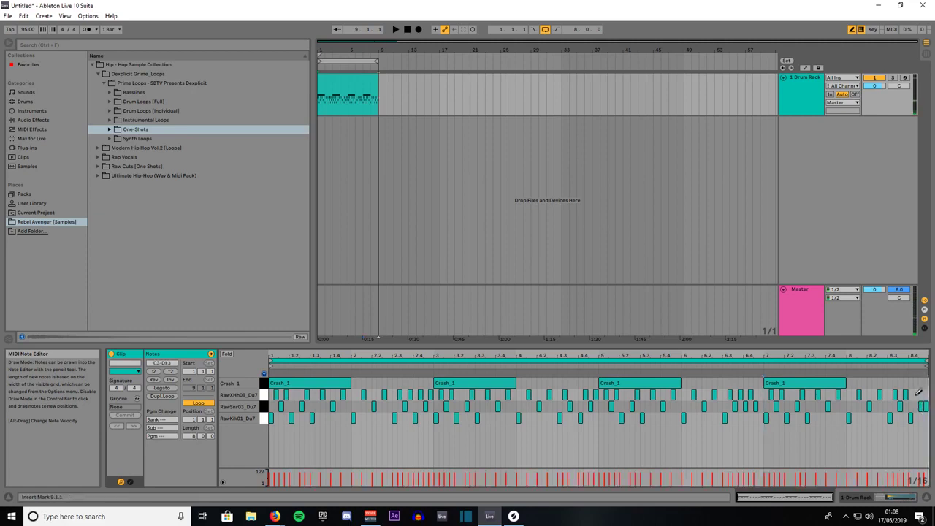
{"action": "left_click", "coordinate": [915, 395]}
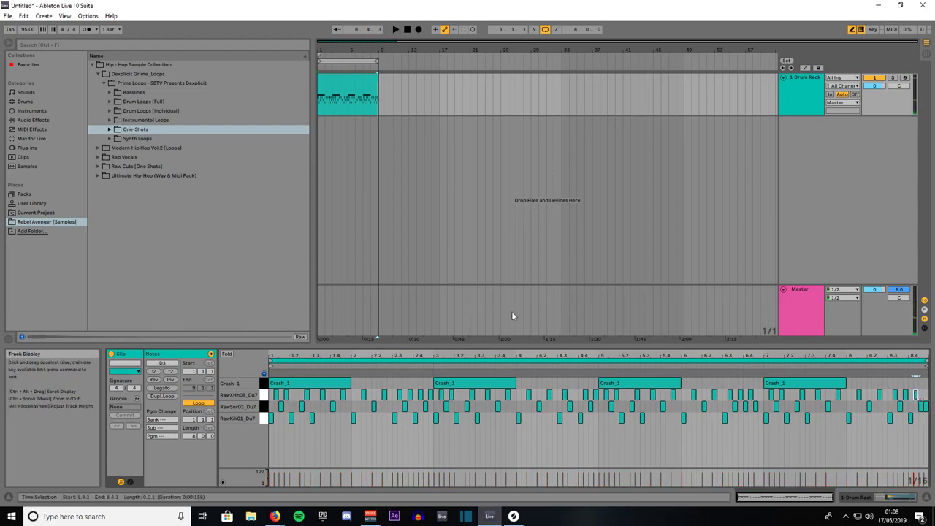
Step: Play back the drum clip and try removing and redrawing the hi-hat note at 1.1.2
{"action": "key", "text": "space"}
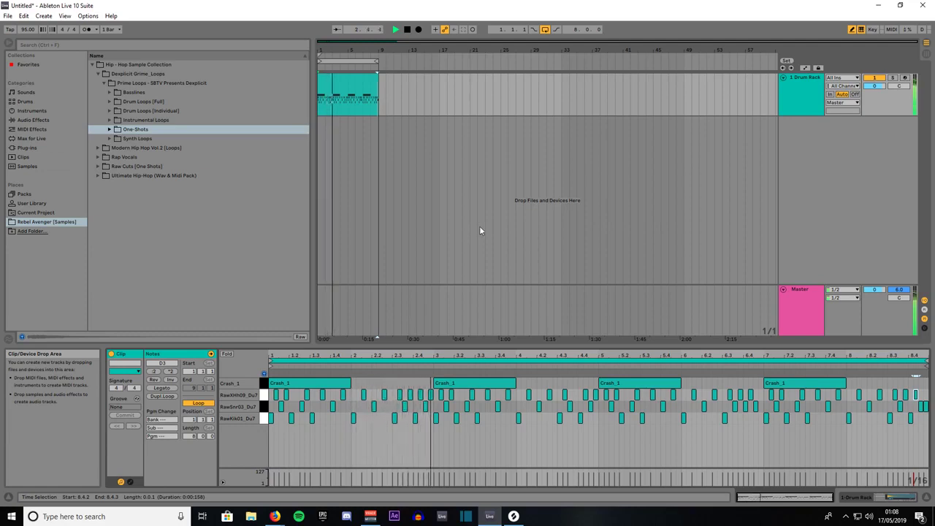
{"action": "left_click", "coordinate": [276, 394]}
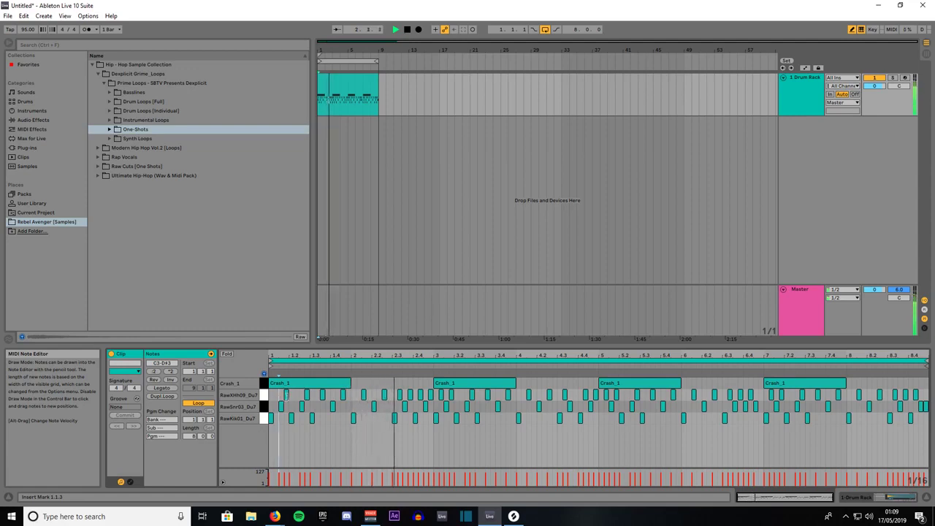
{"action": "left_click", "coordinate": [276, 394]}
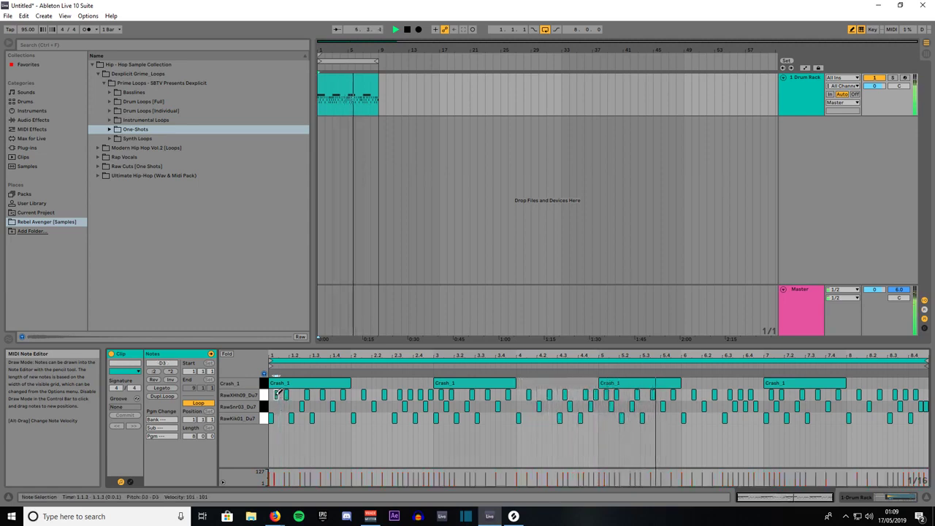
{"action": "left_click", "coordinate": [278, 394]}
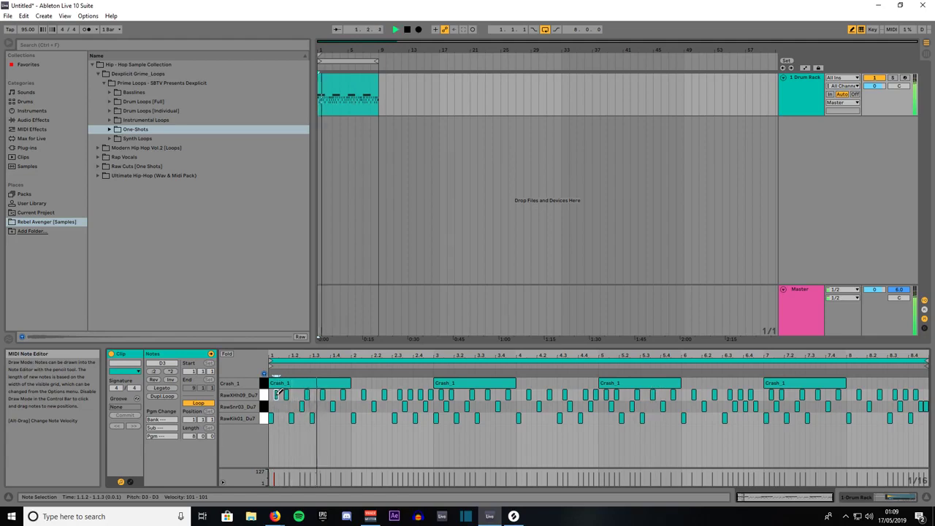
Step: Add a snare note at 1.1.3 in place of the hi-hat at 1.1.2 and play back the drum clip
{"action": "left_click", "coordinate": [280, 403]}
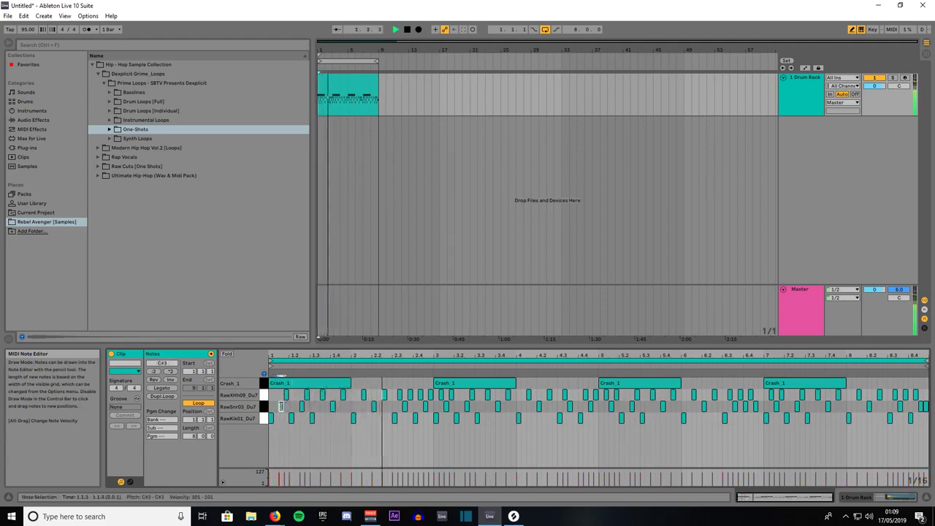
{"action": "key", "text": "space"}
{"action": "key", "text": "space"}
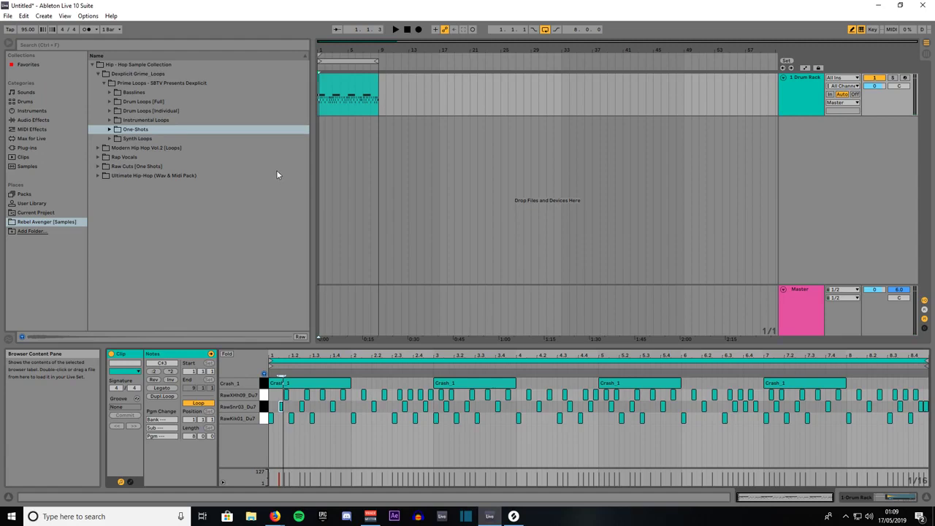
Step: Duplicate the Drum Rack track and delete all notes from the copied clip
{"action": "right_click", "coordinate": [804, 77]}
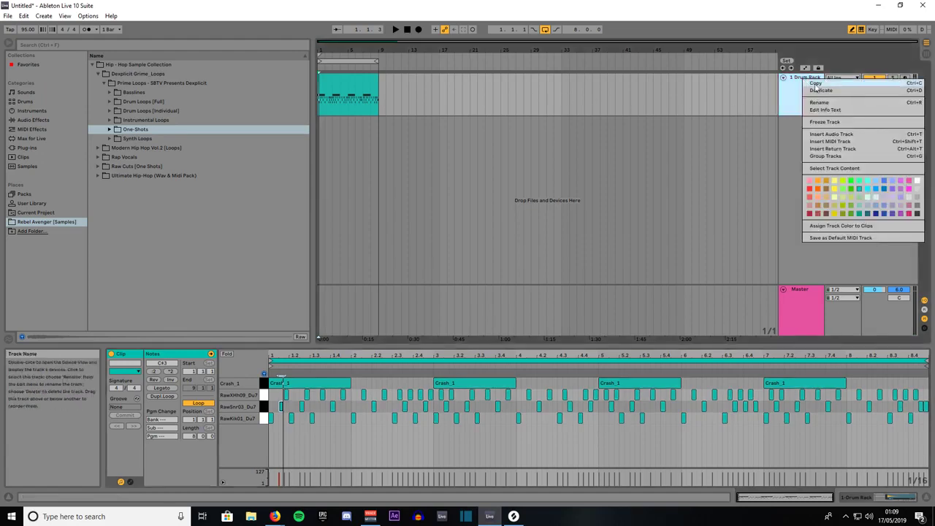
{"action": "left_click", "coordinate": [821, 90]}
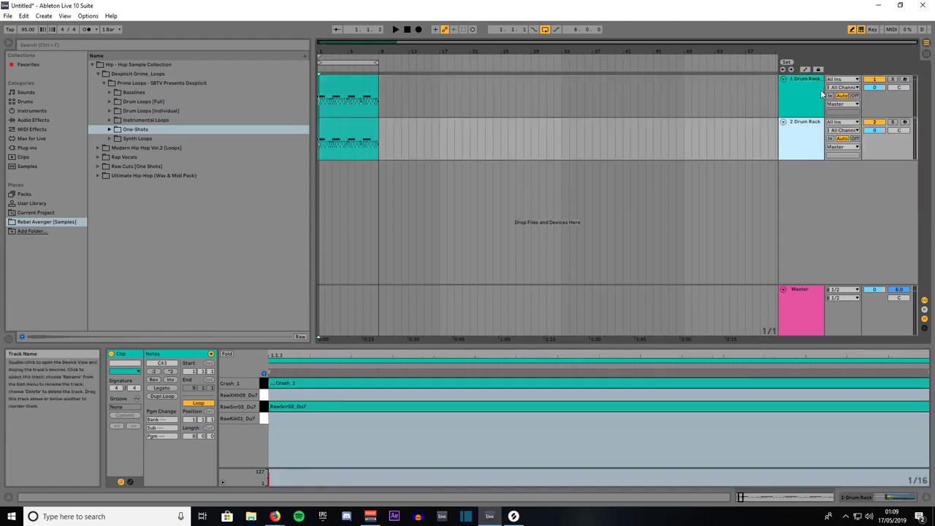
{"action": "left_click", "coordinate": [346, 125]}
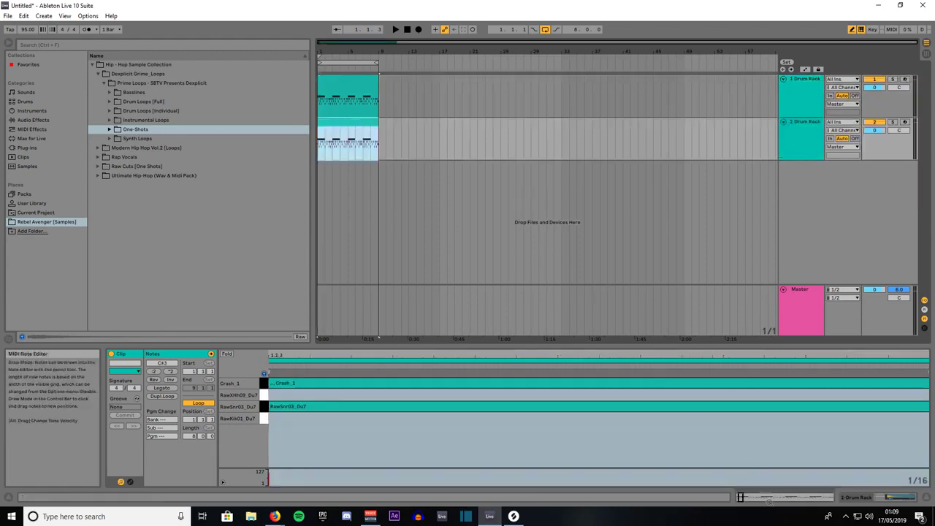
{"action": "left_click", "coordinate": [772, 497]}
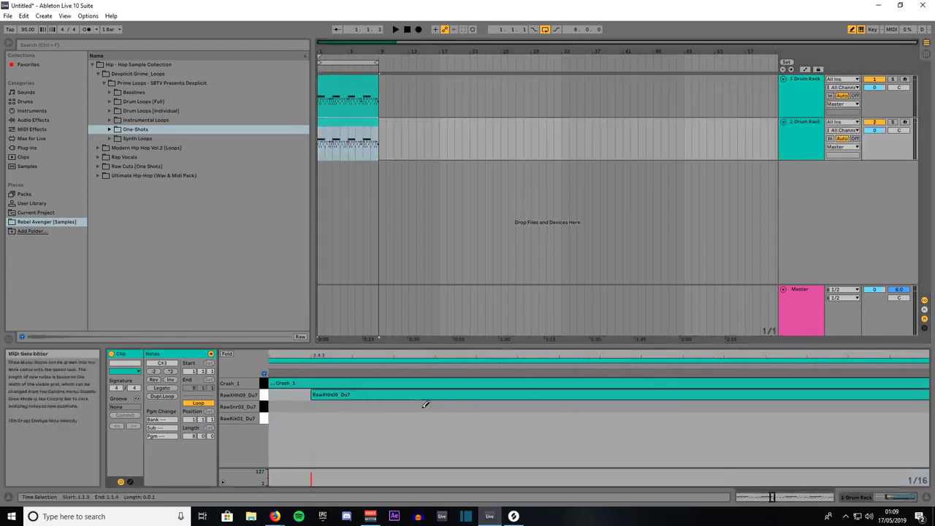
{"action": "key", "text": "minus"}
{"action": "key", "text": "minus"}
{"action": "key", "text": "minus"}
{"action": "key", "text": "minus"}
{"action": "key", "text": "minus"}
{"action": "key", "text": "minus"}
{"action": "key", "text": "minus"}
{"action": "key", "text": "minus"}
{"action": "key", "text": "minus"}
{"action": "key", "text": "minus"}
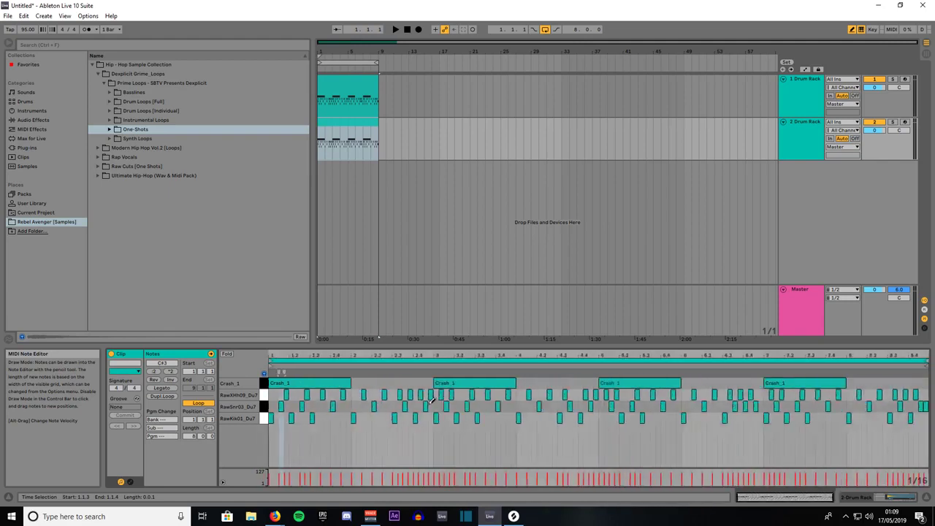
{"action": "left_click", "coordinate": [406, 419]}
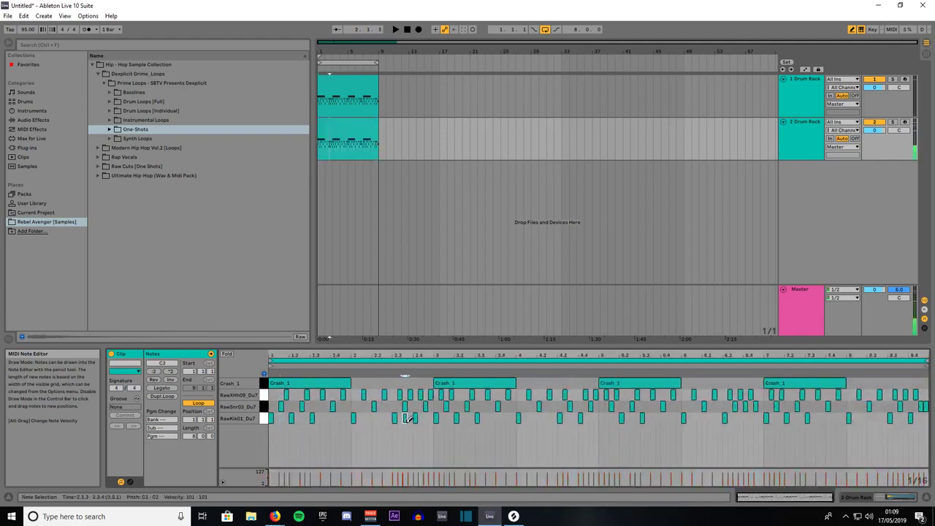
{"action": "key", "text": "ctrl+a"}
{"action": "key", "text": "Delete"}
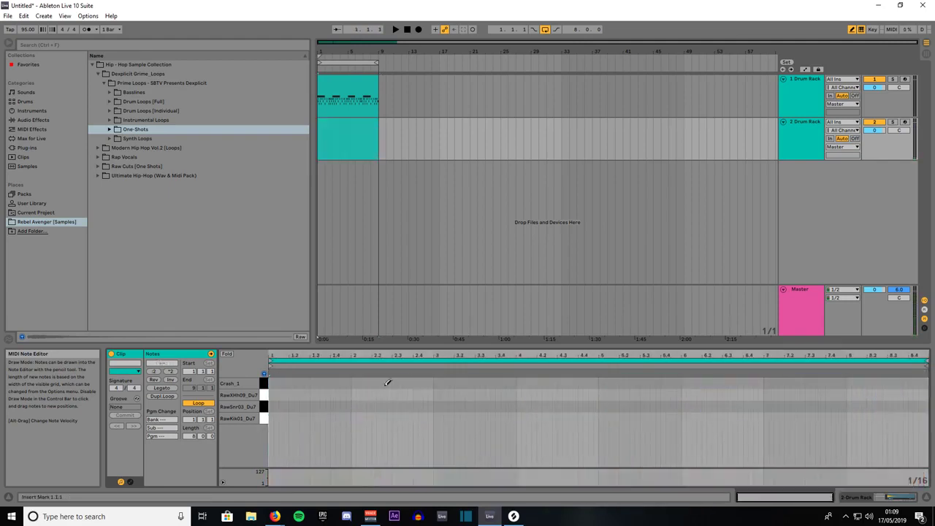
Step: Delete the Drum Rack device from the duplicated track
{"action": "left_click", "coordinate": [871, 499]}
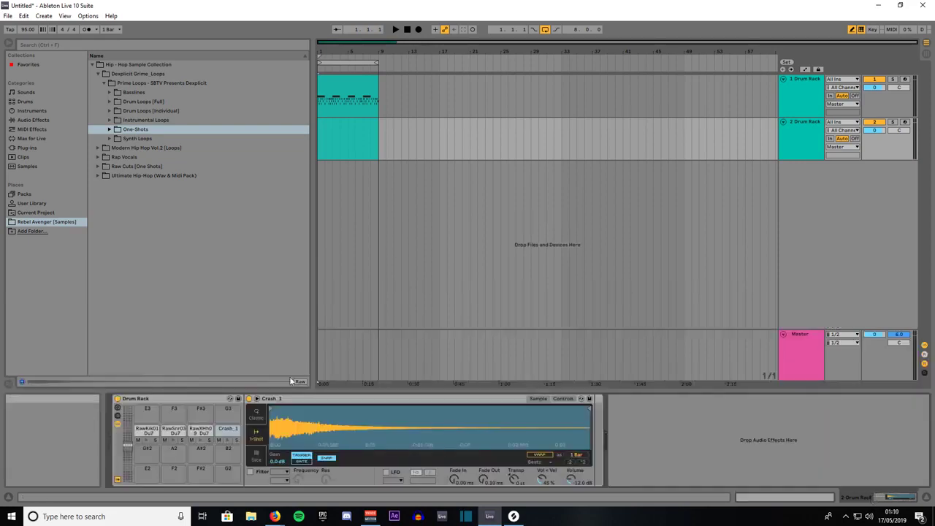
{"action": "left_click", "coordinate": [145, 400]}
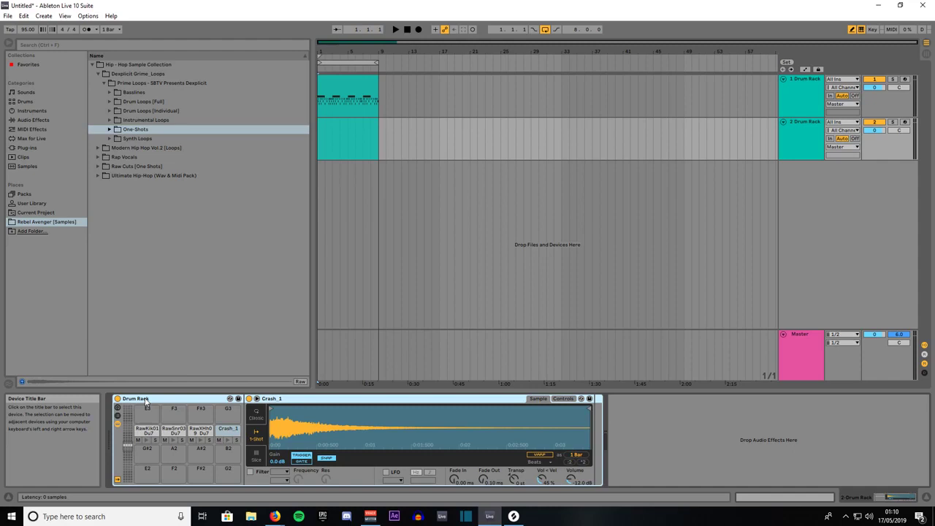
{"action": "key", "text": "Delete"}
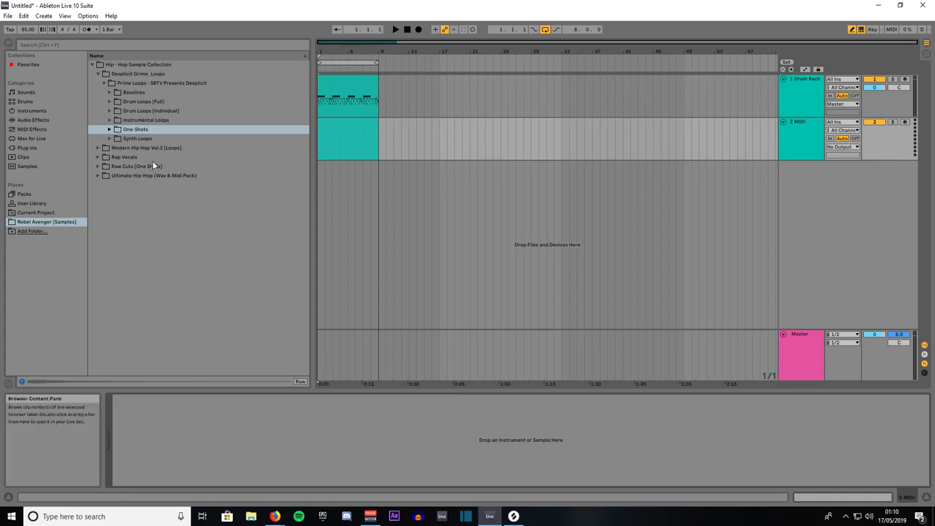
Step: Collapse Dexplicit Grime_Loops and open the RawCut (Bbm) folder of Du7_Crate_Digger_95bpm_Bbm inside Raw Cuts [One Shots]
{"action": "left_click", "coordinate": [98, 74]}
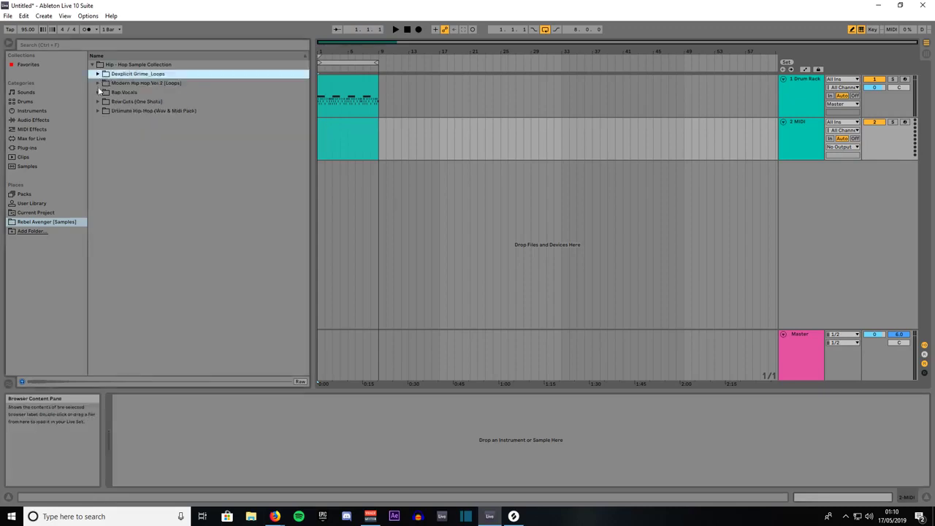
{"action": "left_click", "coordinate": [99, 101]}
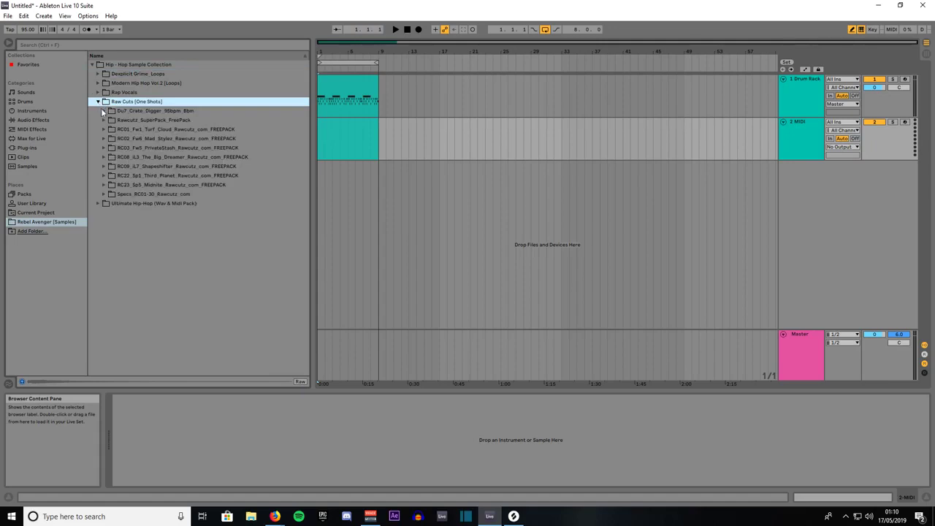
{"action": "left_click", "coordinate": [103, 110]}
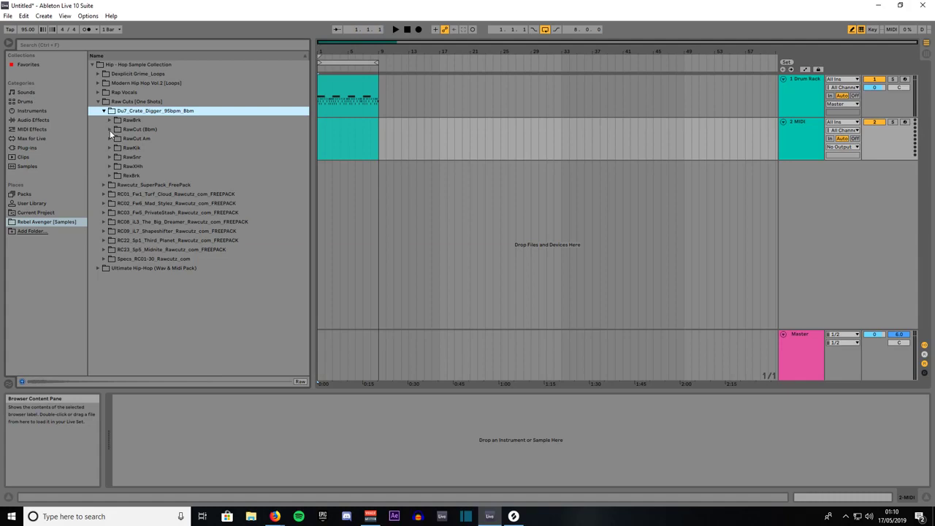
{"action": "left_click", "coordinate": [109, 129]}
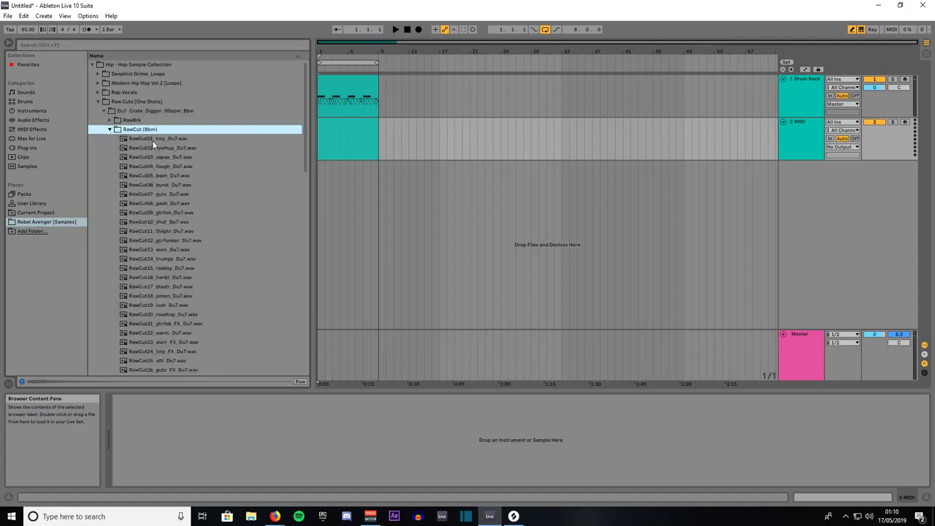
Step: Load an empty Drum Rack onto the second track and show its pads from E2 to G3
{"action": "left_click", "coordinate": [327, 125]}
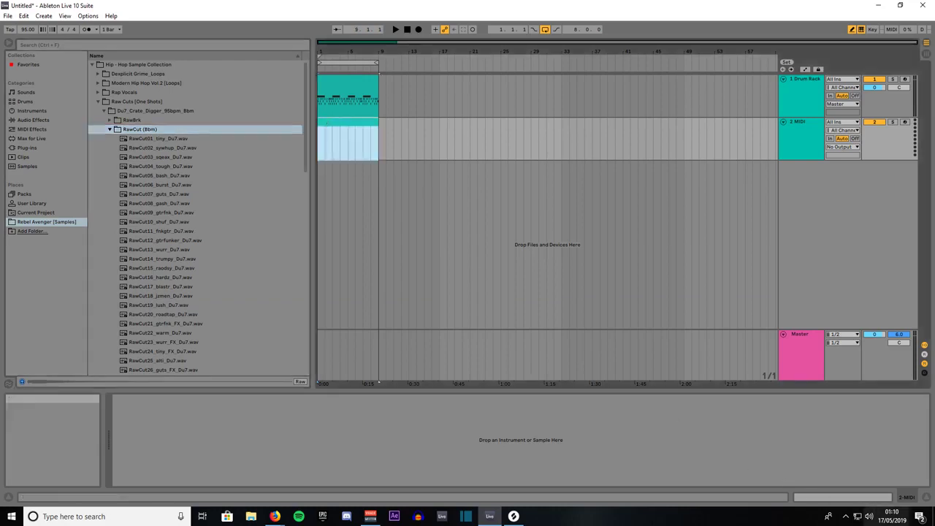
{"action": "left_click", "coordinate": [863, 500]}
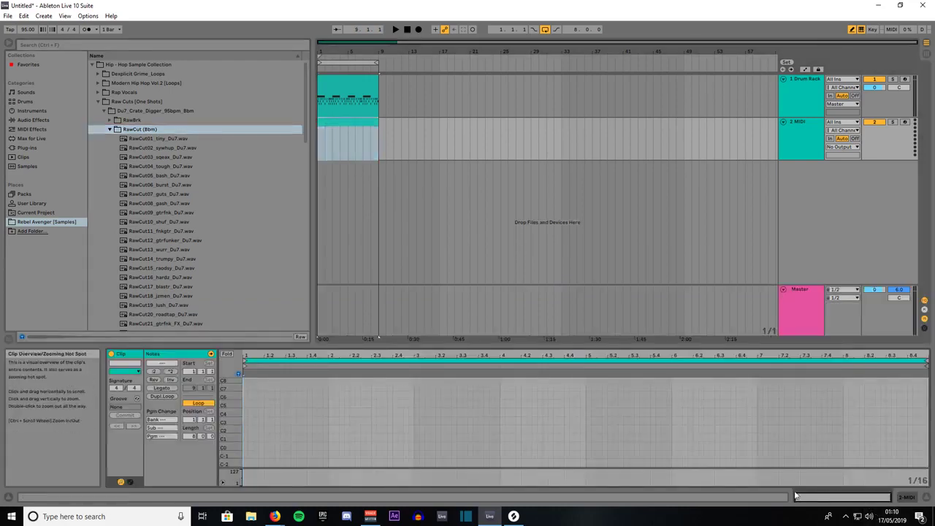
{"action": "left_click", "coordinate": [904, 499]}
{"action": "left_click", "coordinate": [25, 101]}
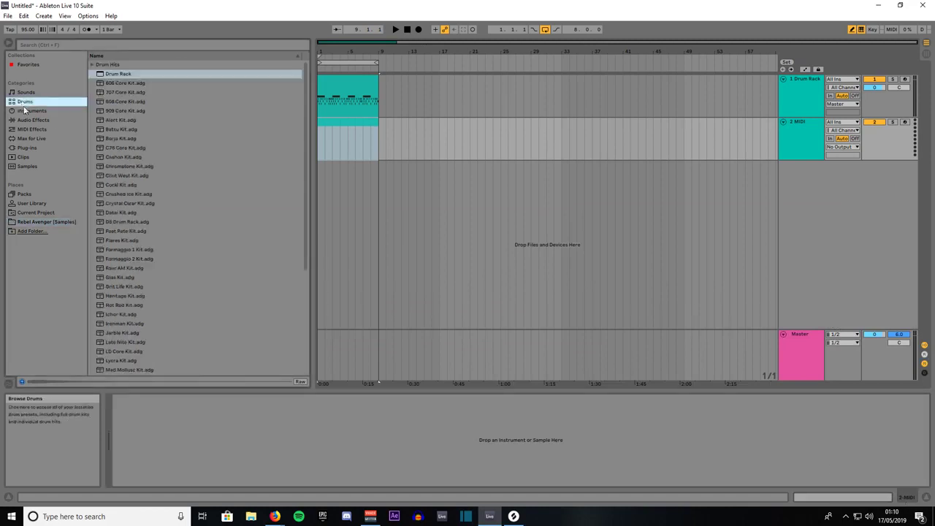
{"action": "left_click", "coordinate": [111, 75]}
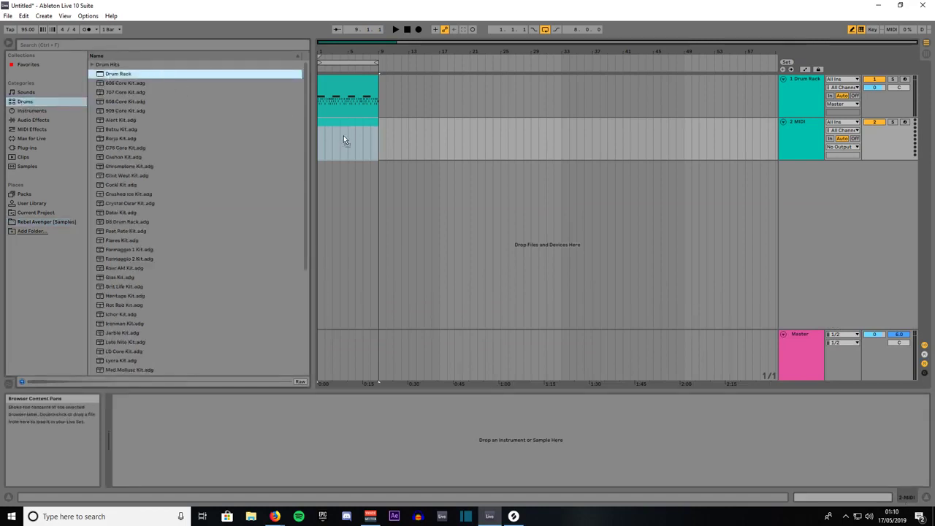
{"action": "left_click_drag", "start_coordinate": [344, 135], "coordinate": [343, 135]}
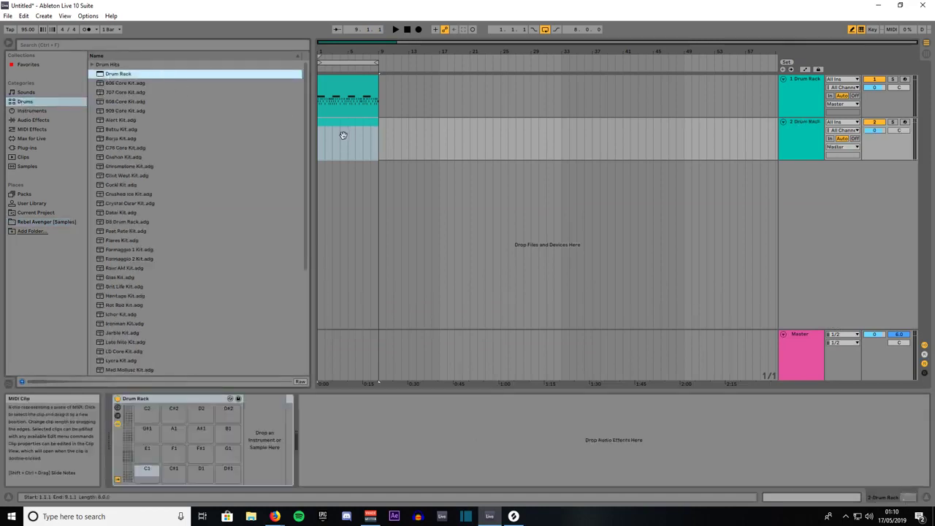
{"action": "left_click", "coordinate": [126, 446]}
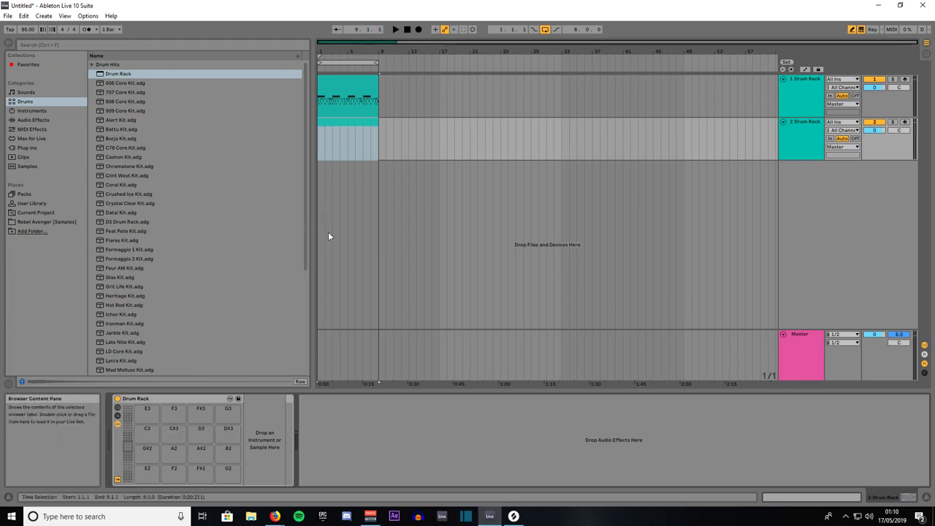
Step: Preview the RawCut (Bbm) samples 01 to 07 and load RawCut07_guts_Du7.wav onto the C3 pad
{"action": "left_click", "coordinate": [33, 221]}
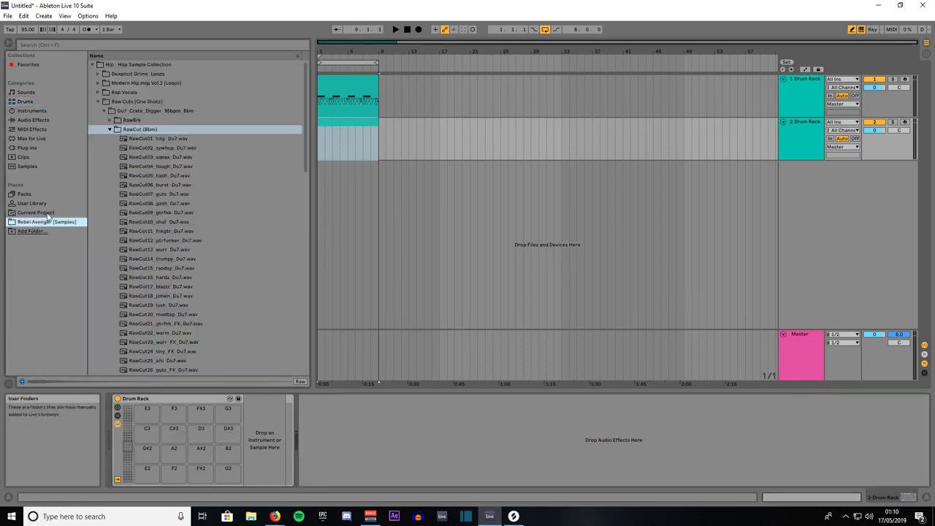
{"action": "left_click", "coordinate": [143, 138]}
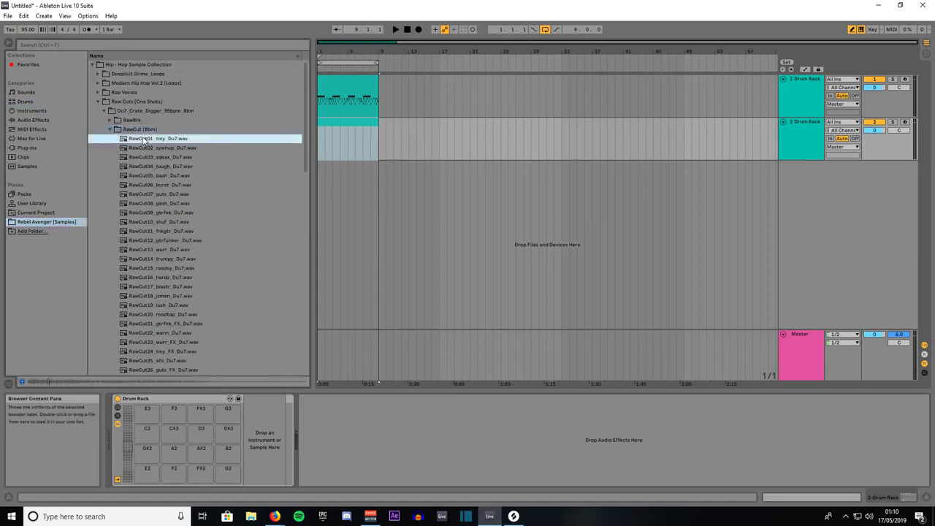
{"action": "left_click", "coordinate": [140, 146]}
{"action": "left_click", "coordinate": [139, 156]}
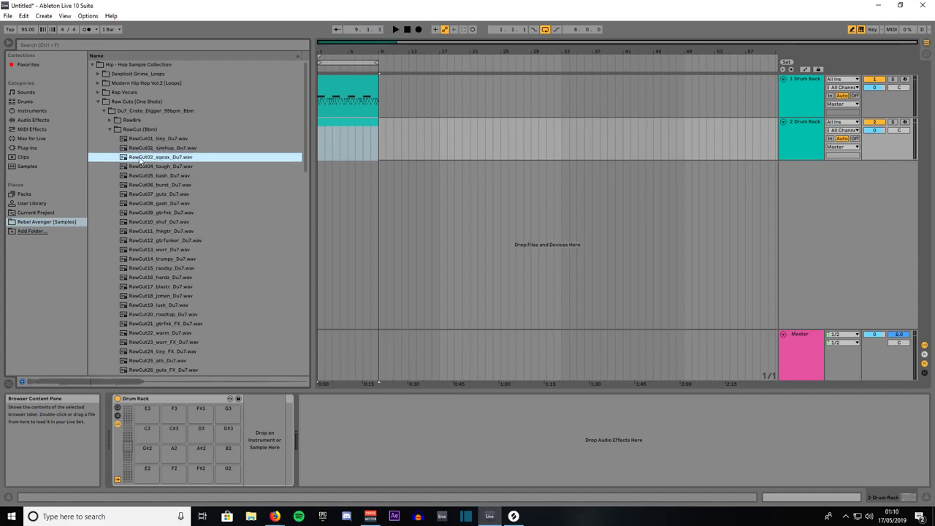
{"action": "left_click", "coordinate": [141, 167]}
{"action": "left_click", "coordinate": [139, 175]}
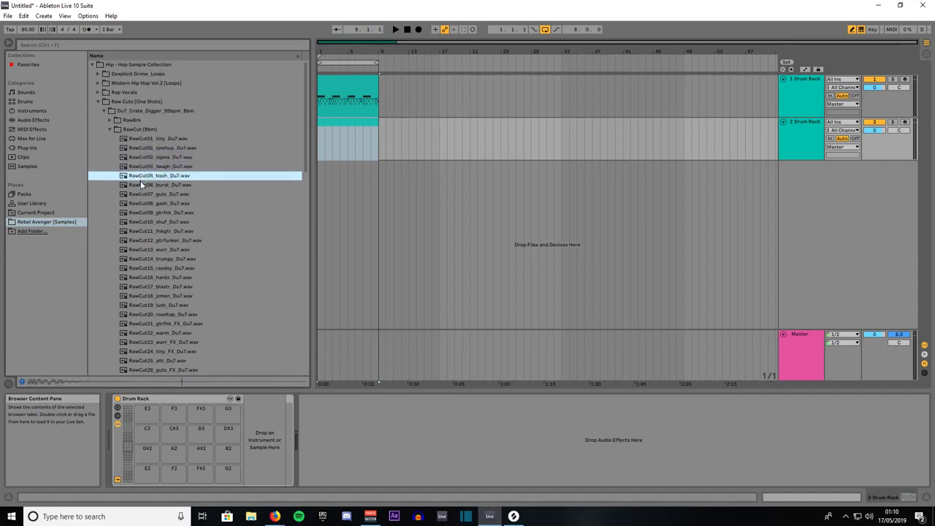
{"action": "left_click", "coordinate": [141, 185]}
{"action": "left_click", "coordinate": [141, 194]}
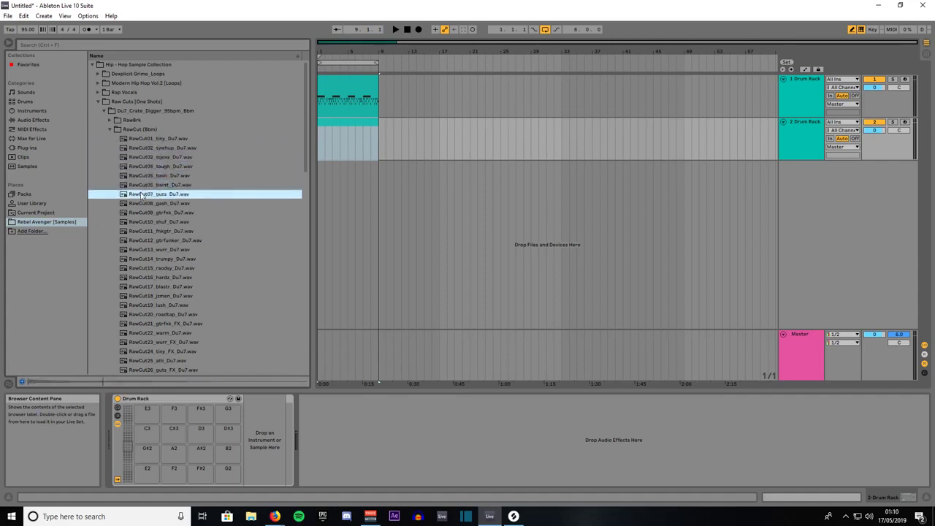
{"action": "left_click_drag", "start_coordinate": [140, 198], "coordinate": [143, 432]}
Step: Load the samples RawCut08_gash, RawCut10_shuf and RawCut11_fnkgtr onto the C#3, D3 and D#3 pads
{"action": "left_click", "coordinate": [162, 204]}
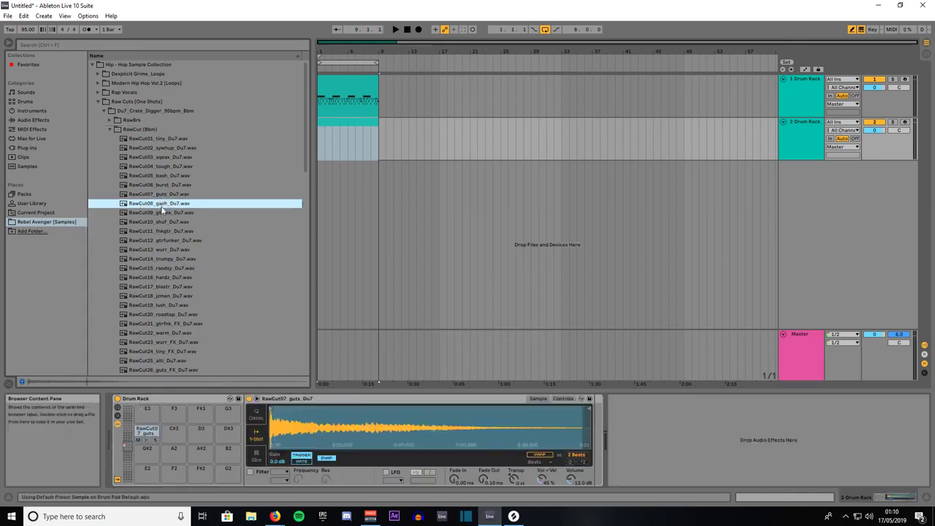
{"action": "left_click_drag", "start_coordinate": [162, 210], "coordinate": [173, 430]}
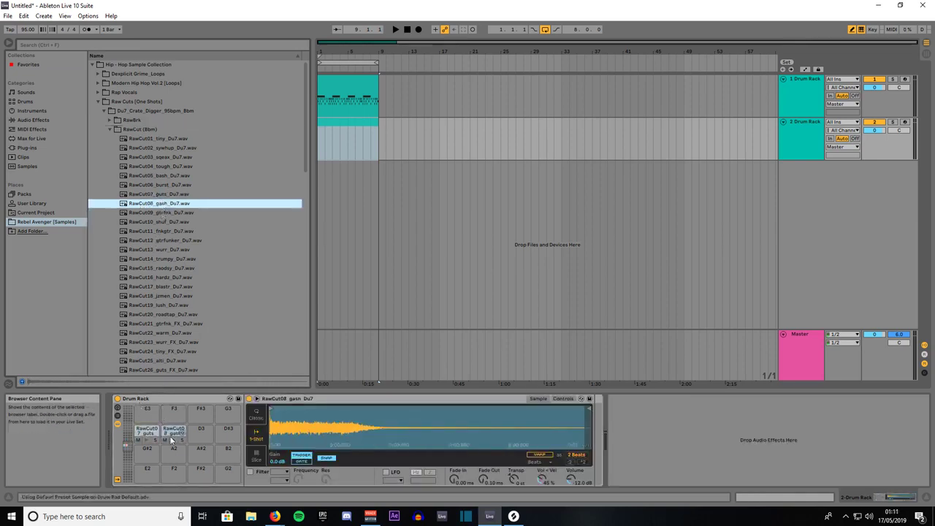
{"action": "left_click", "coordinate": [160, 215]}
{"action": "left_click", "coordinate": [160, 222]}
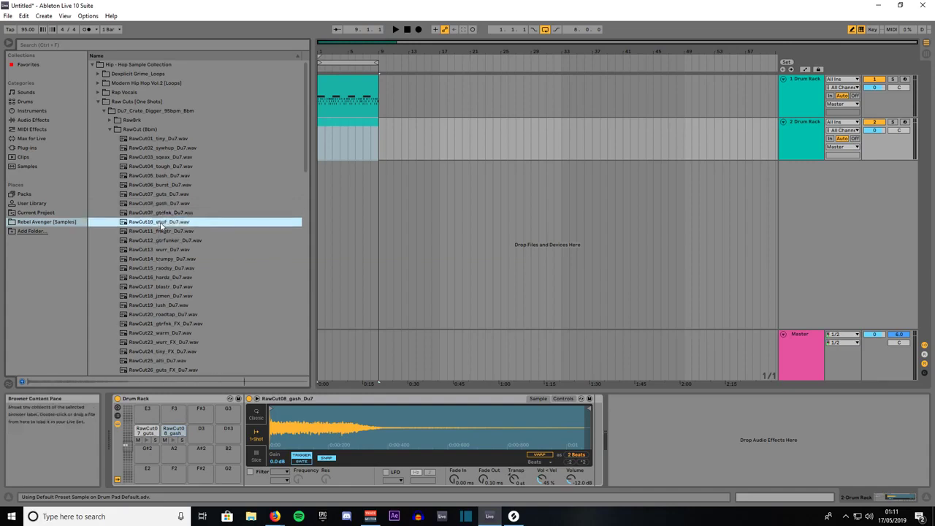
{"action": "left_click_drag", "start_coordinate": [161, 229], "coordinate": [200, 433]}
{"action": "left_click", "coordinate": [167, 233]}
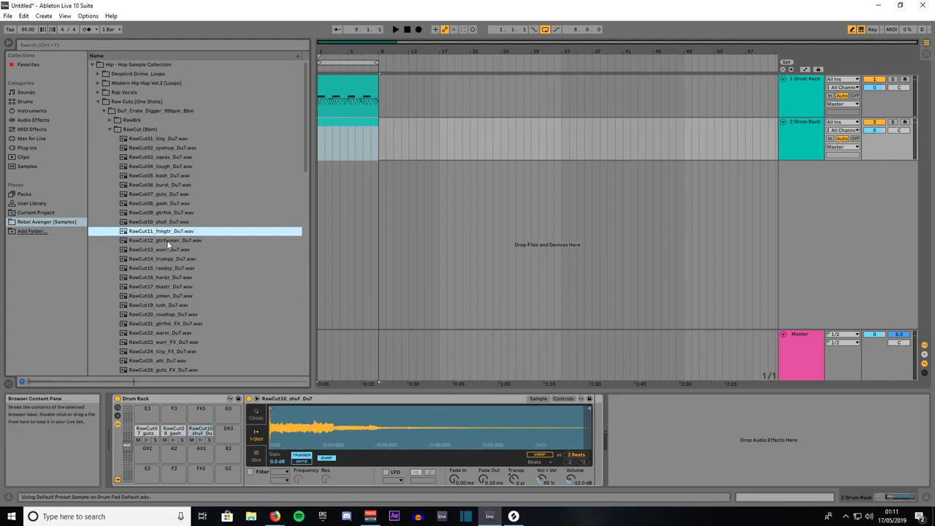
{"action": "left_click_drag", "start_coordinate": [167, 234], "coordinate": [225, 433]}
Step: Preview the RawCut samples 12 to 15 and load the RawCut15 sample onto the E3 pad
{"action": "left_click", "coordinate": [160, 241]}
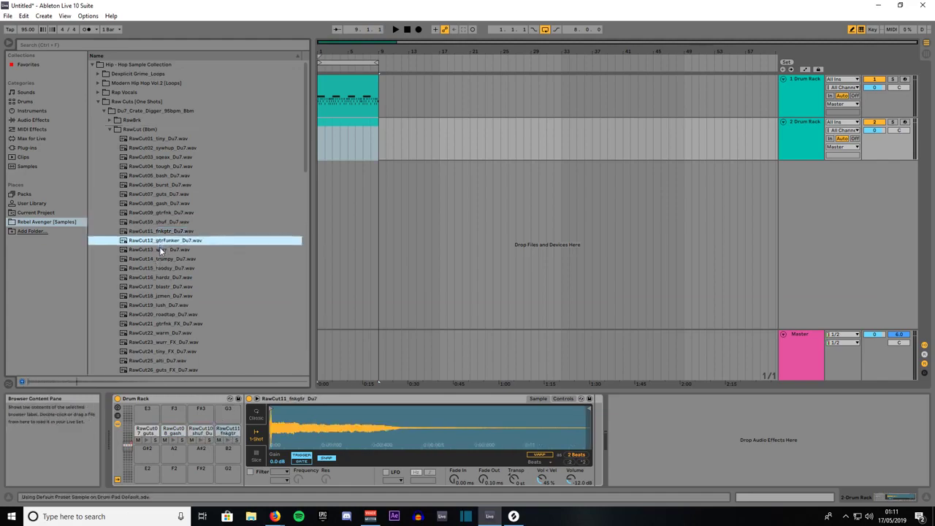
{"action": "left_click", "coordinate": [159, 248]}
{"action": "left_click", "coordinate": [162, 261]}
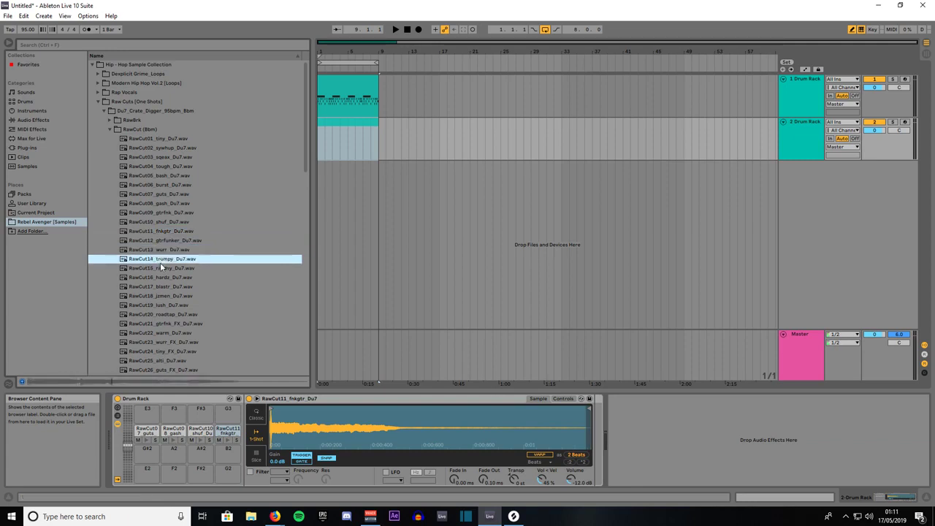
{"action": "left_click", "coordinate": [162, 269]}
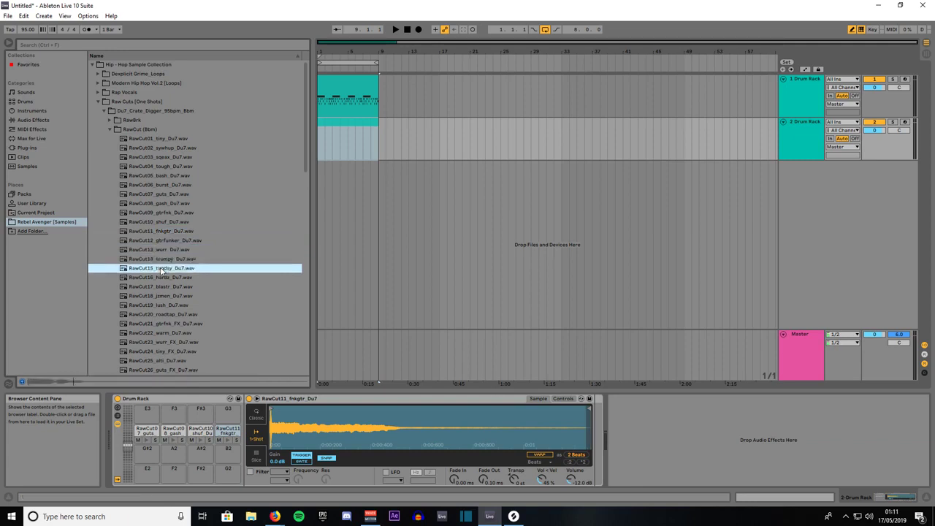
{"action": "left_click_drag", "start_coordinate": [149, 418], "coordinate": [149, 418]}
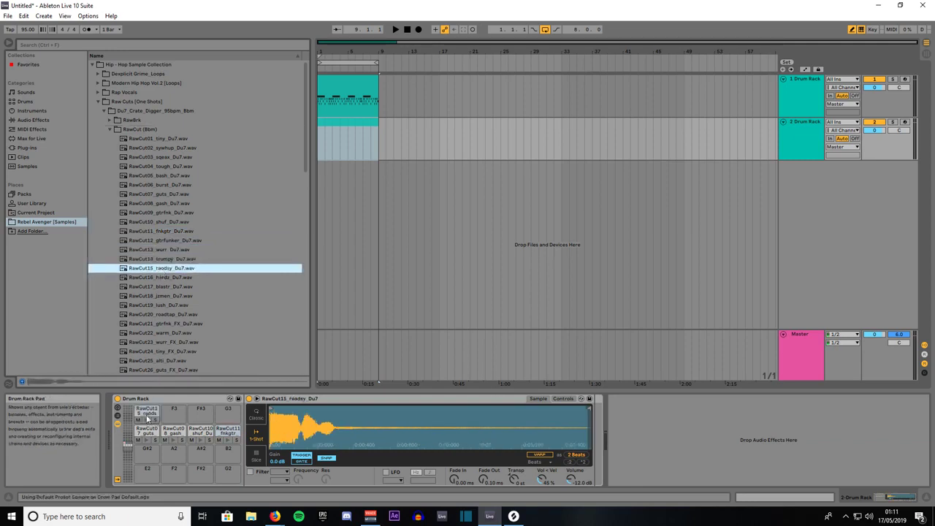
Step: Load RawCut16_hardz onto the F3 pad and, after previewing samples 18 to 20, load RawCut21_gtrfnk_FX onto the F#3 pad
{"action": "left_click", "coordinate": [159, 278]}
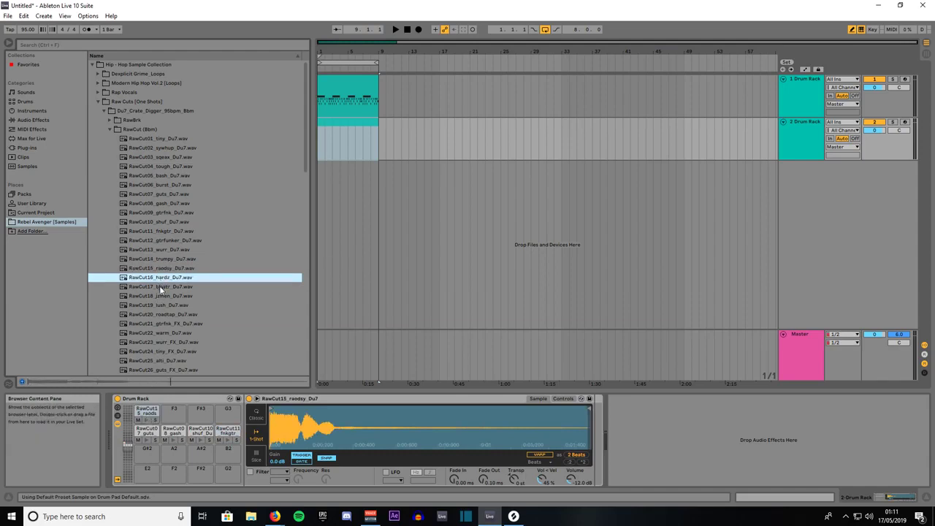
{"action": "left_click_drag", "start_coordinate": [159, 279], "coordinate": [170, 411]}
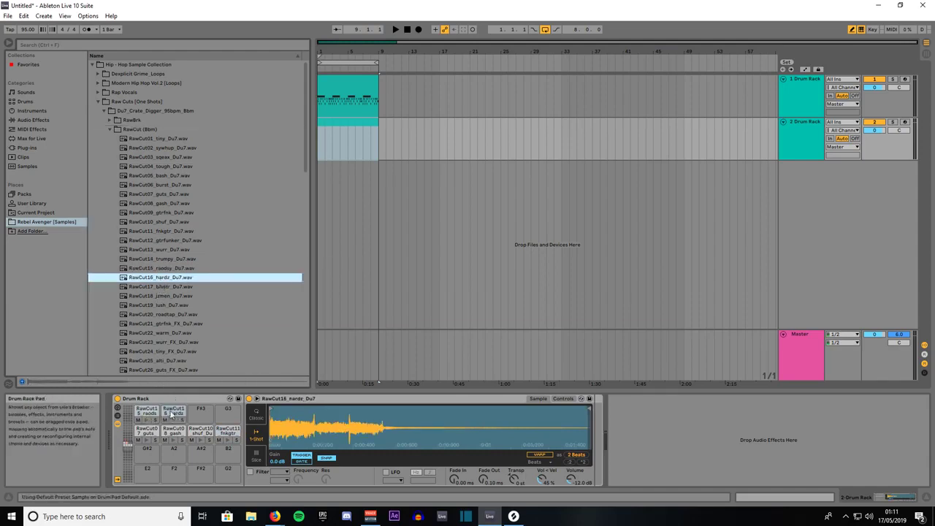
{"action": "left_click", "coordinate": [151, 289]}
{"action": "left_click", "coordinate": [153, 296]}
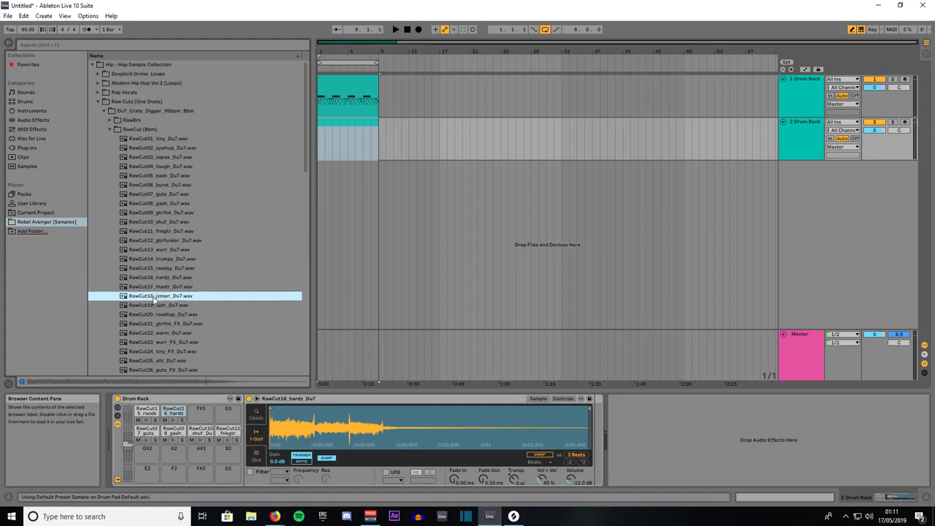
{"action": "left_click", "coordinate": [153, 305]}
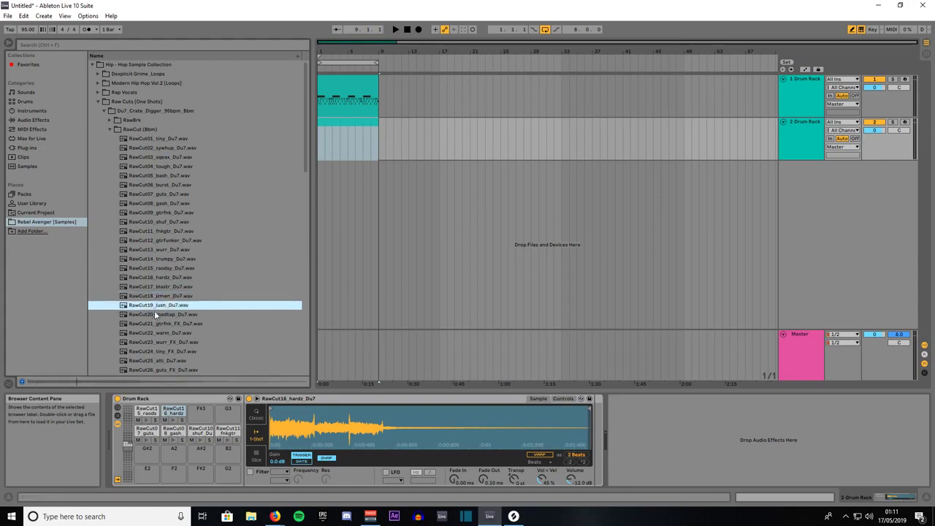
{"action": "left_click", "coordinate": [155, 314]}
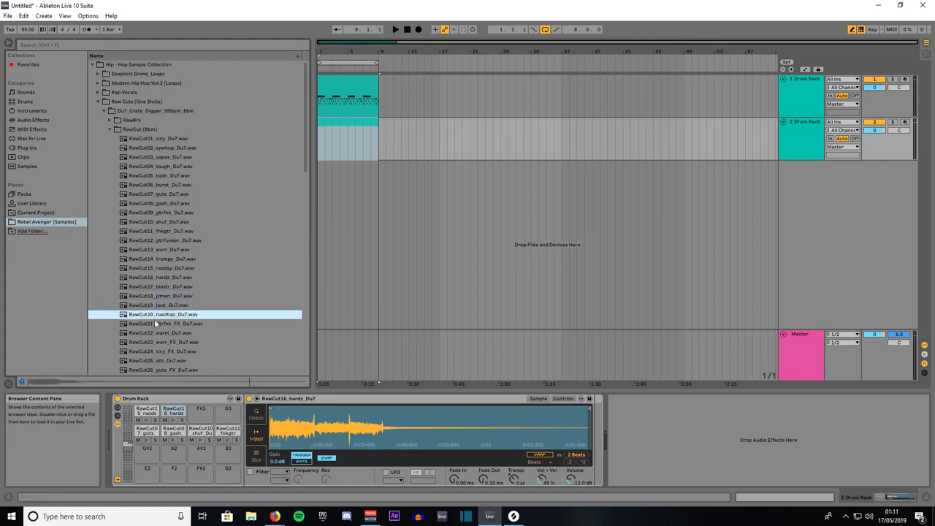
{"action": "left_click", "coordinate": [155, 323]}
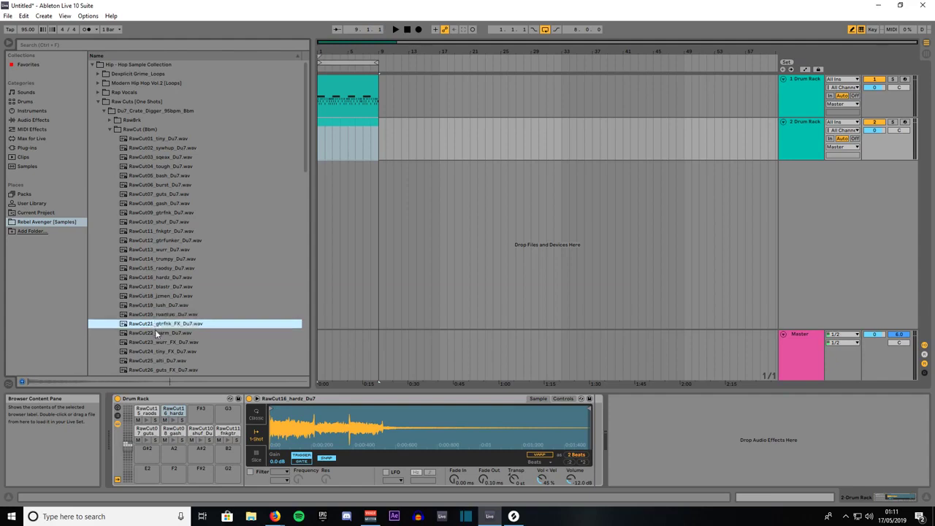
{"action": "left_click_drag", "start_coordinate": [155, 329], "coordinate": [196, 412]}
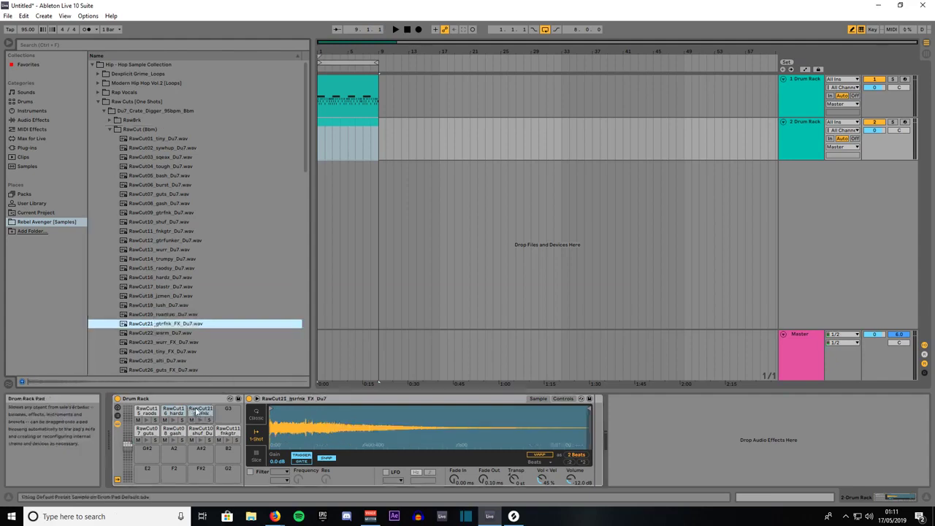
Step: Preview the RawCut samples 22 to 25, and load RawCut26_guts_FX onto the G3 pad and RawCut28_fnkgtr_FX onto the G#2 pad
{"action": "left_click", "coordinate": [155, 333]}
{"action": "scroll", "coordinate": [157, 333], "scroll_direction": "down", "scroll_amount": 4}
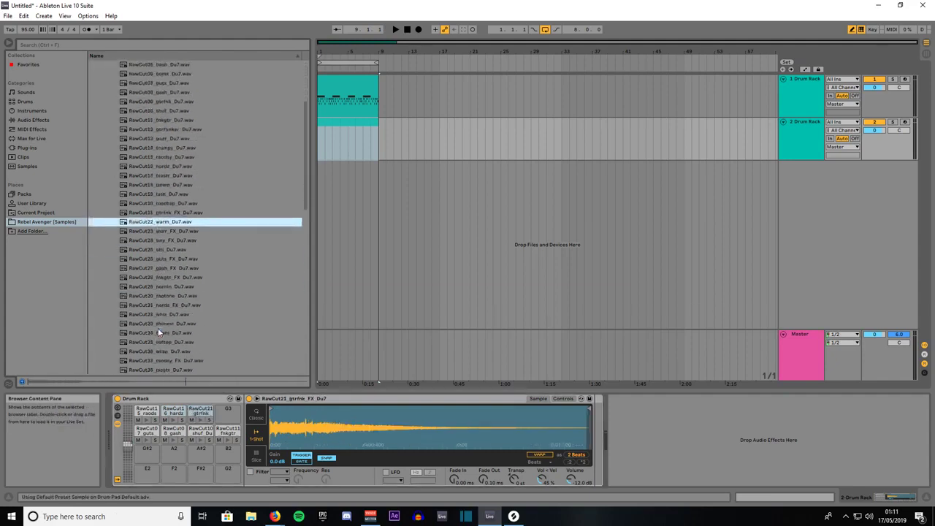
{"action": "scroll", "coordinate": [159, 332], "scroll_direction": "down", "scroll_amount": 2}
{"action": "left_click", "coordinate": [157, 185]}
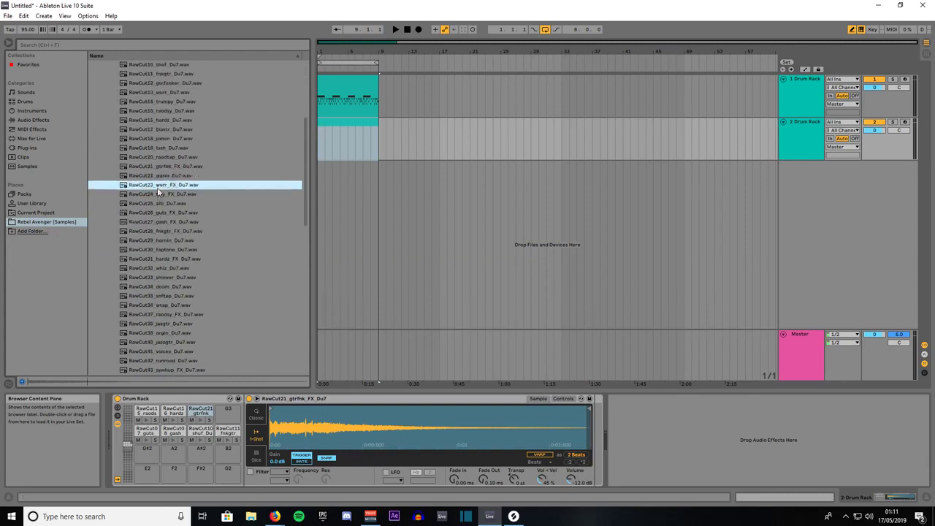
{"action": "left_click", "coordinate": [157, 194]}
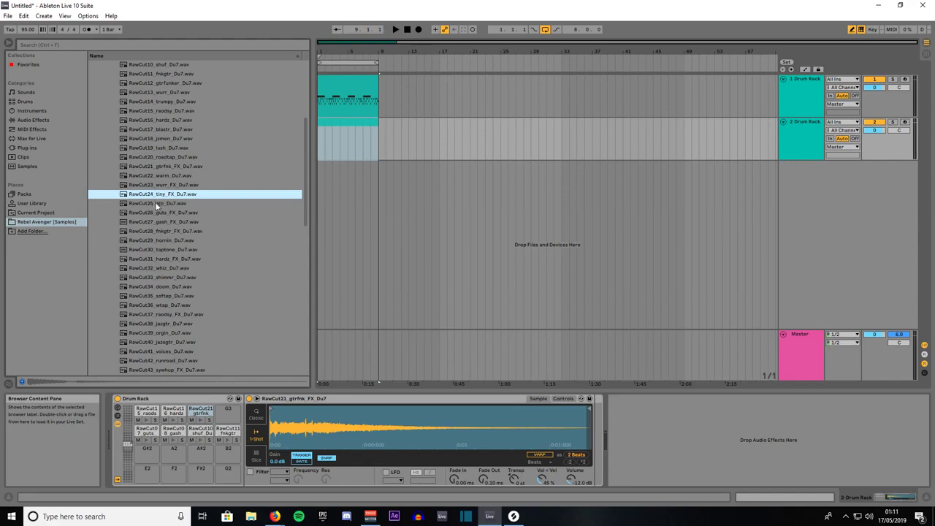
{"action": "left_click", "coordinate": [154, 203]}
{"action": "left_click", "coordinate": [155, 212]}
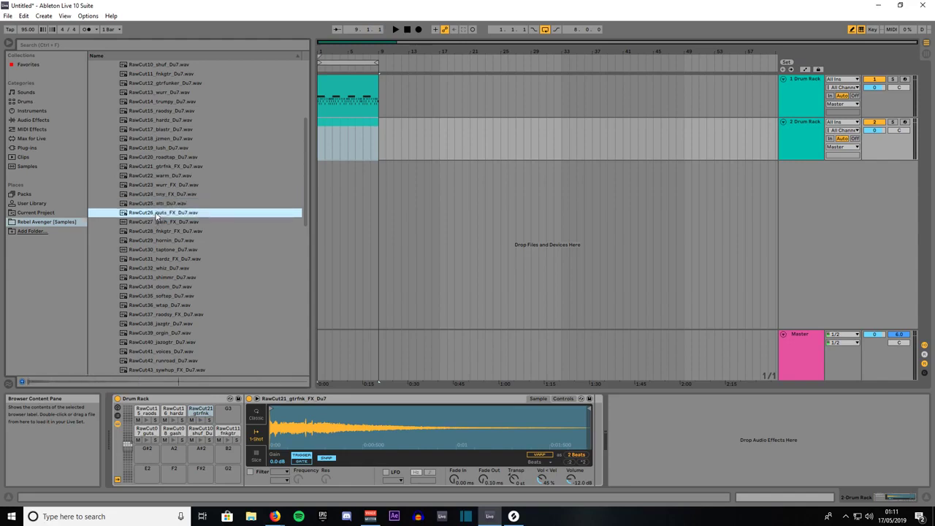
{"action": "left_click_drag", "start_coordinate": [217, 419], "coordinate": [223, 415]}
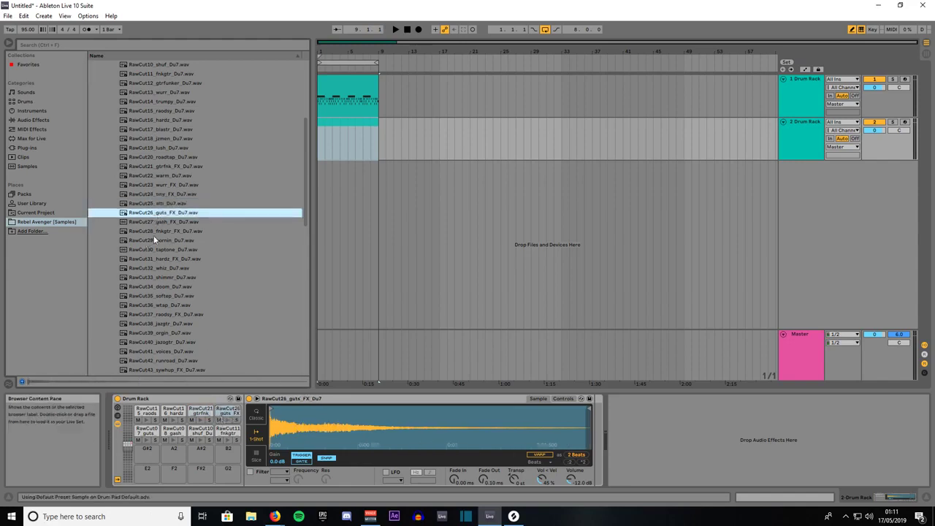
{"action": "left_click", "coordinate": [155, 231]}
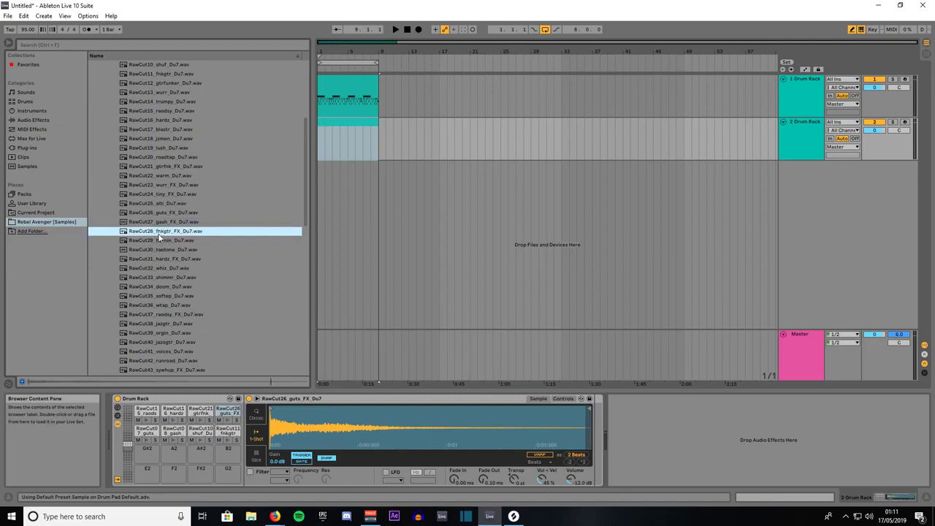
{"action": "left_click_drag", "start_coordinate": [150, 444], "coordinate": [148, 448]}
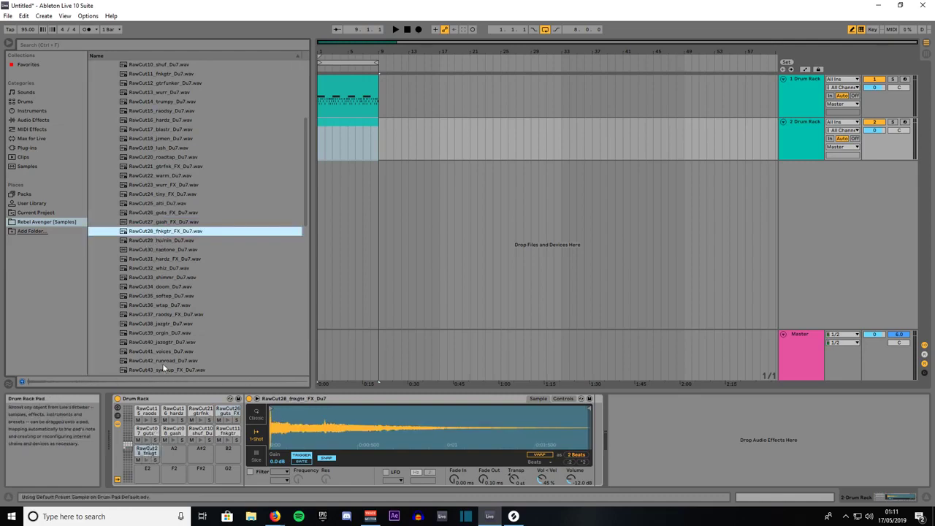
Step: Preview RawCut35 and the RawCut samples 38 to 42, and load RawCut43_sywhup_FX onto the A2 pad
{"action": "left_click", "coordinate": [173, 296]}
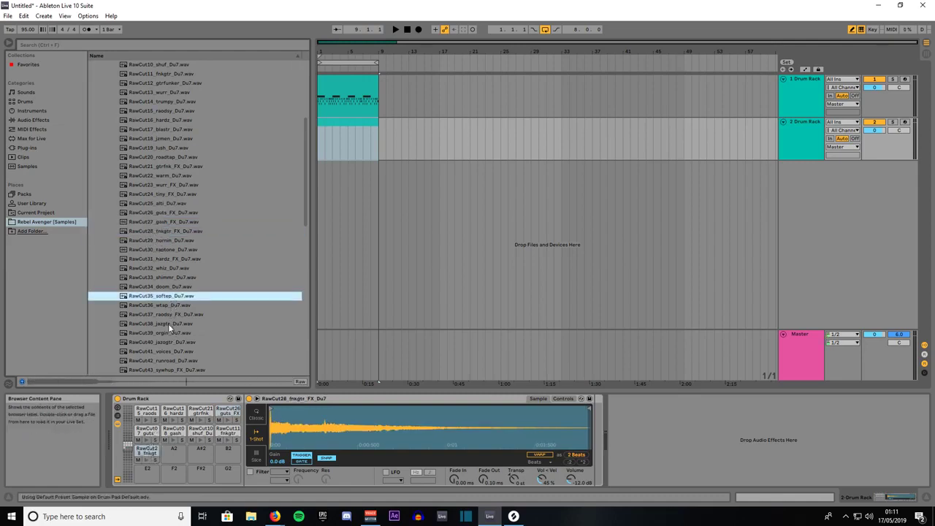
{"action": "left_click", "coordinate": [164, 323]}
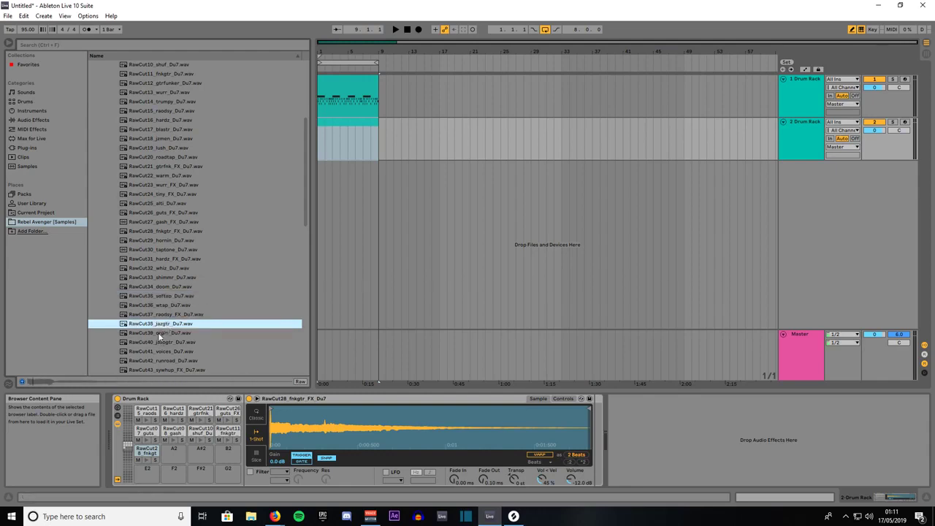
{"action": "left_click", "coordinate": [158, 333]}
{"action": "left_click", "coordinate": [159, 343]}
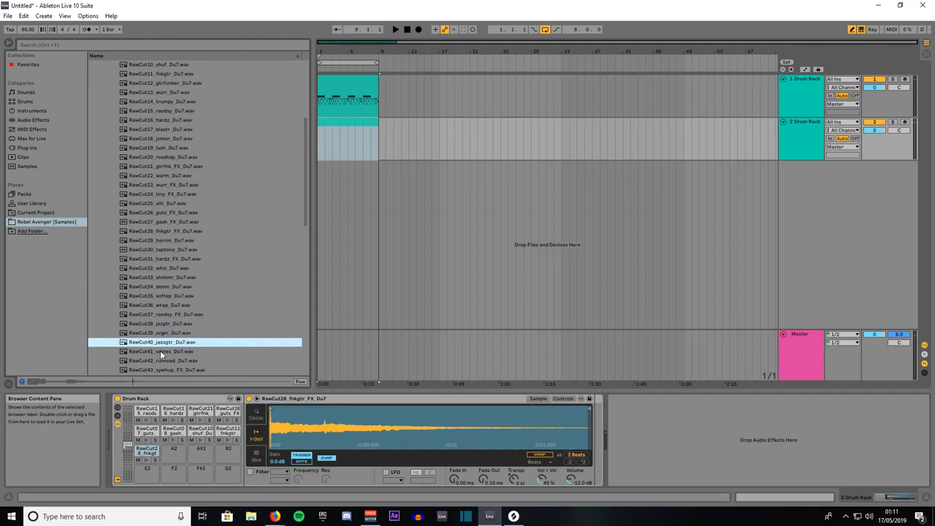
{"action": "left_click", "coordinate": [160, 351]}
{"action": "left_click", "coordinate": [160, 360]}
{"action": "scroll", "coordinate": [160, 325], "scroll_direction": "down", "scroll_amount": 2}
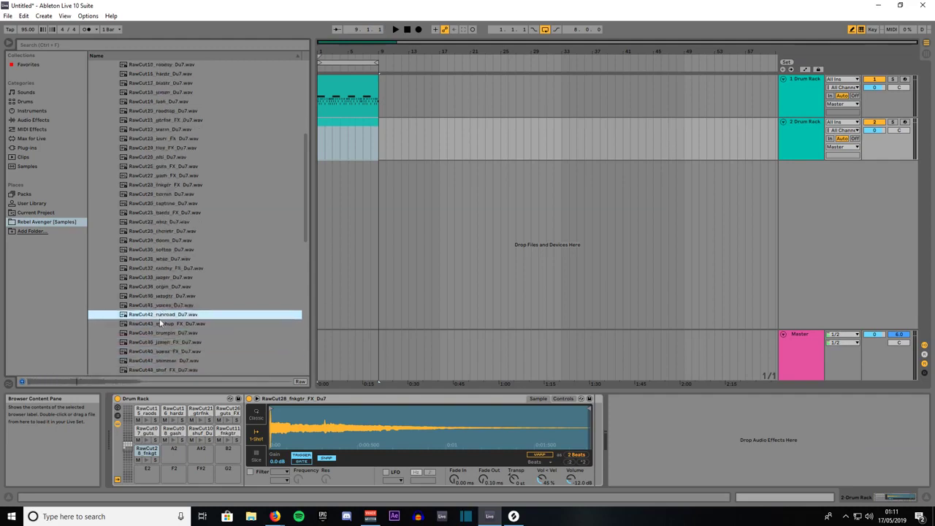
{"action": "scroll", "coordinate": [160, 324], "scroll_direction": "down", "scroll_amount": 2}
{"action": "left_click", "coordinate": [165, 280]}
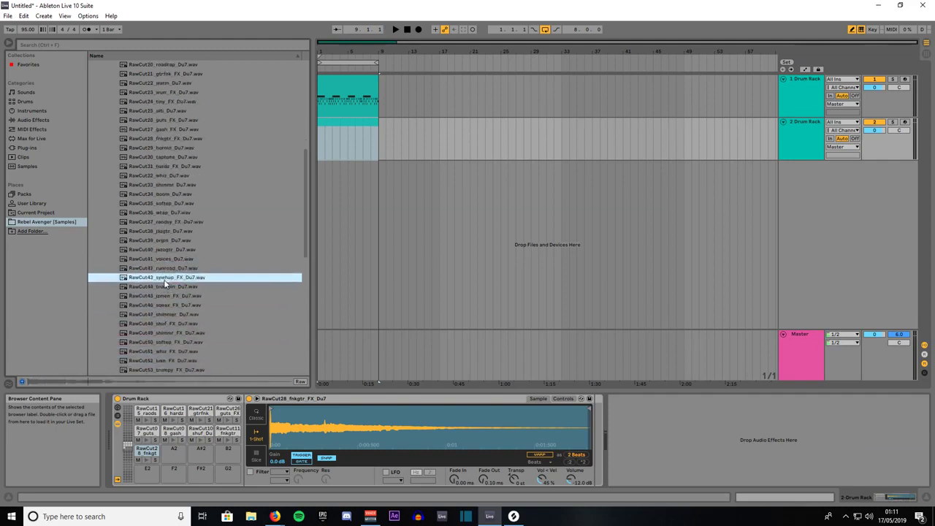
{"action": "left_click_drag", "start_coordinate": [165, 283], "coordinate": [173, 453]}
Step: Load RawCut44_trumpin onto the A#2 pad and, after previewing samples 49 to 51, load RawCut52_lush_FX onto the B2 pad
{"action": "left_click", "coordinate": [154, 288]}
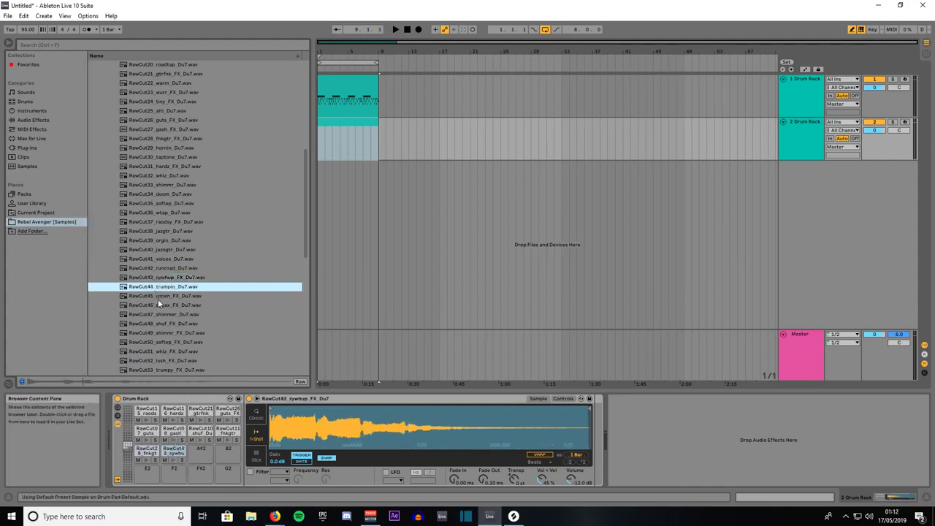
{"action": "left_click_drag", "start_coordinate": [158, 295], "coordinate": [196, 452]}
{"action": "left_click", "coordinate": [152, 334]}
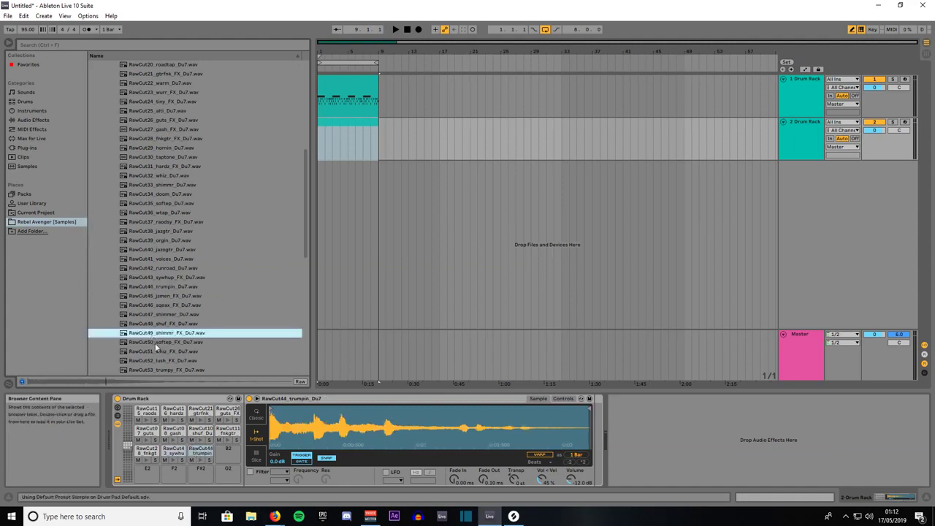
{"action": "left_click", "coordinate": [156, 344]}
{"action": "left_click", "coordinate": [156, 351]}
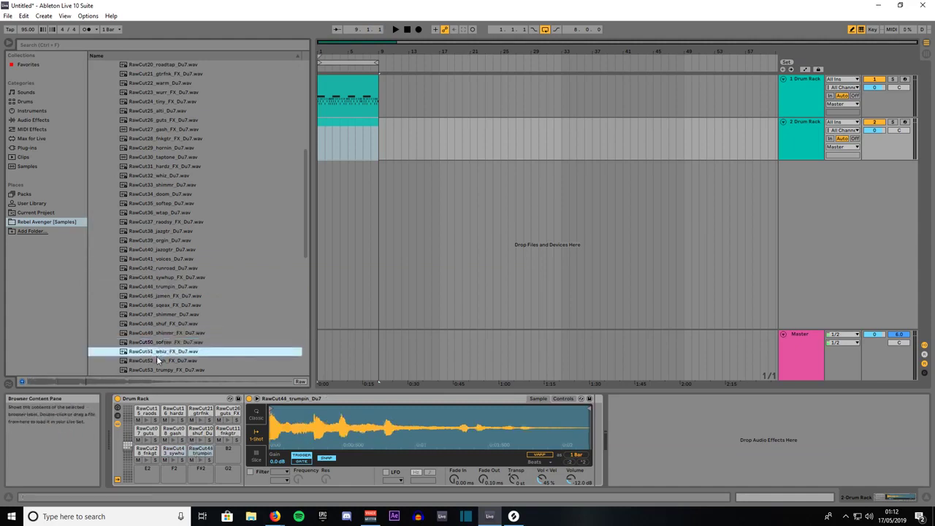
{"action": "left_click", "coordinate": [157, 360]}
{"action": "scroll", "coordinate": [158, 353], "scroll_direction": "down", "scroll_amount": 1}
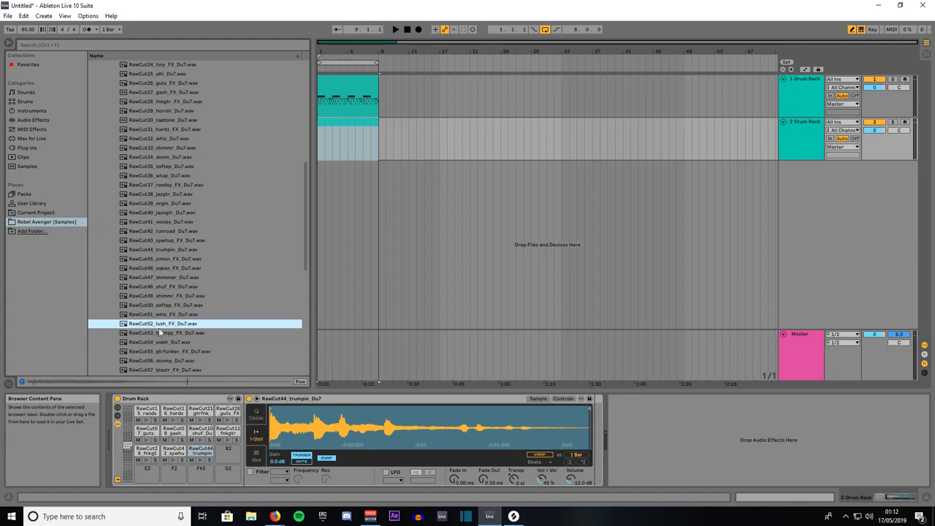
{"action": "left_click_drag", "start_coordinate": [159, 327], "coordinate": [224, 452]}
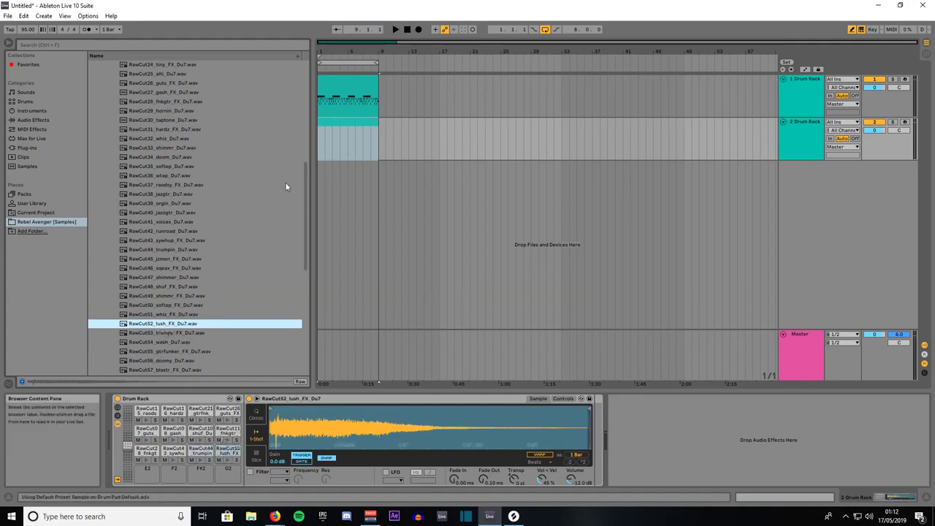
Step: Show the notes of the second track's empty 8-bar MIDI clip and rename that track Melody
{"action": "left_click", "coordinate": [751, 498]}
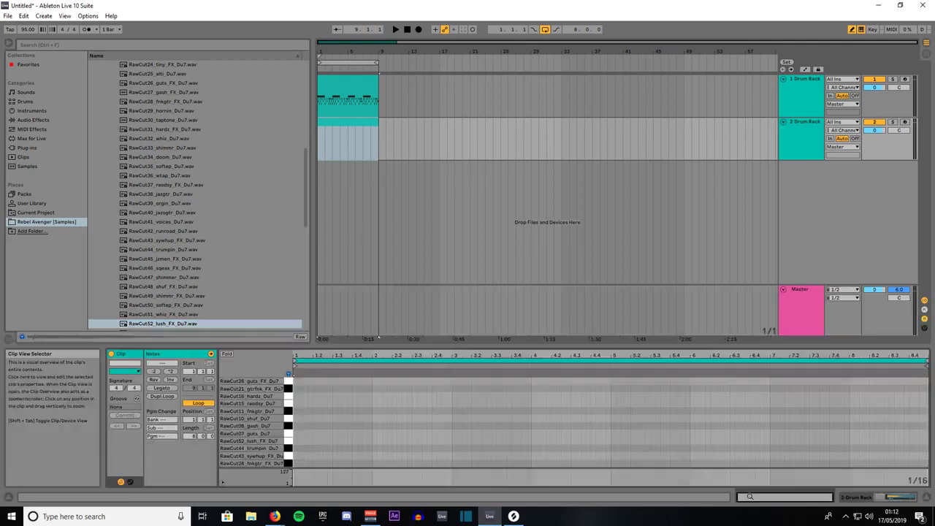
{"action": "left_click", "coordinate": [334, 122]}
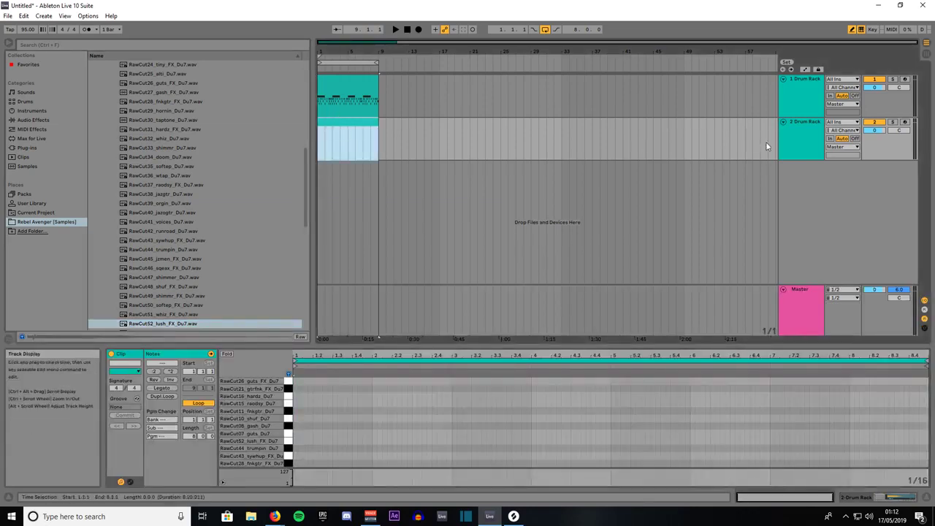
{"action": "right_click", "coordinate": [801, 123]}
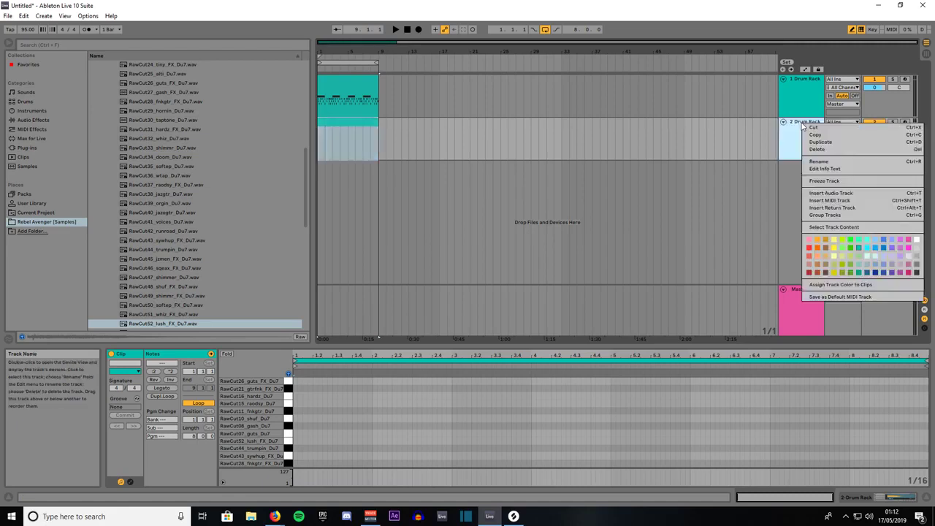
{"action": "left_click", "coordinate": [816, 163]}
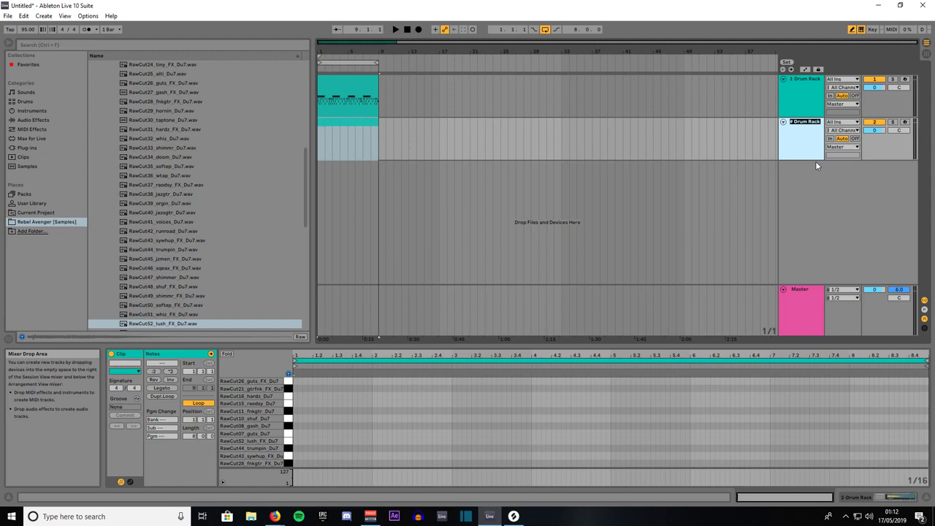
{"action": "type", "text": "Melody"}
{"action": "key", "text": "Return"}
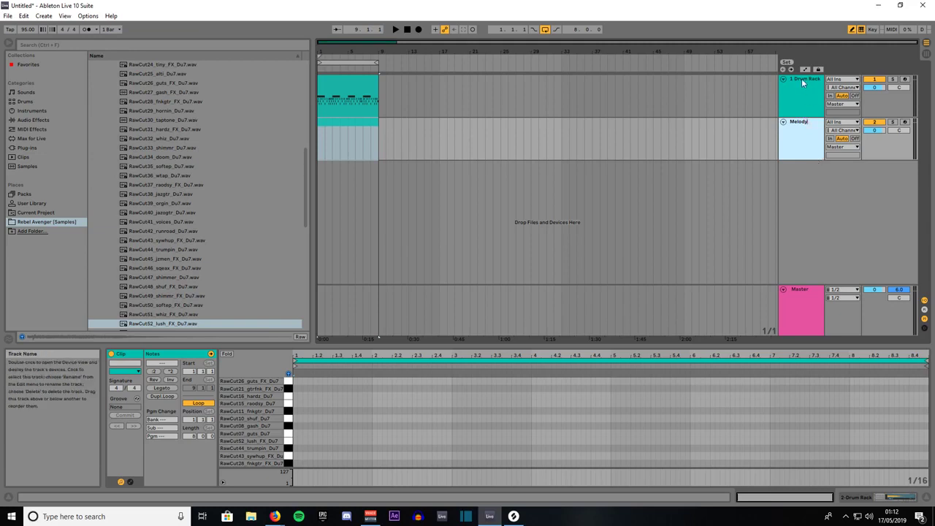
Step: Rename the first Drum Rack track Drums
{"action": "right_click", "coordinate": [801, 79]}
{"action": "left_click", "coordinate": [824, 118]}
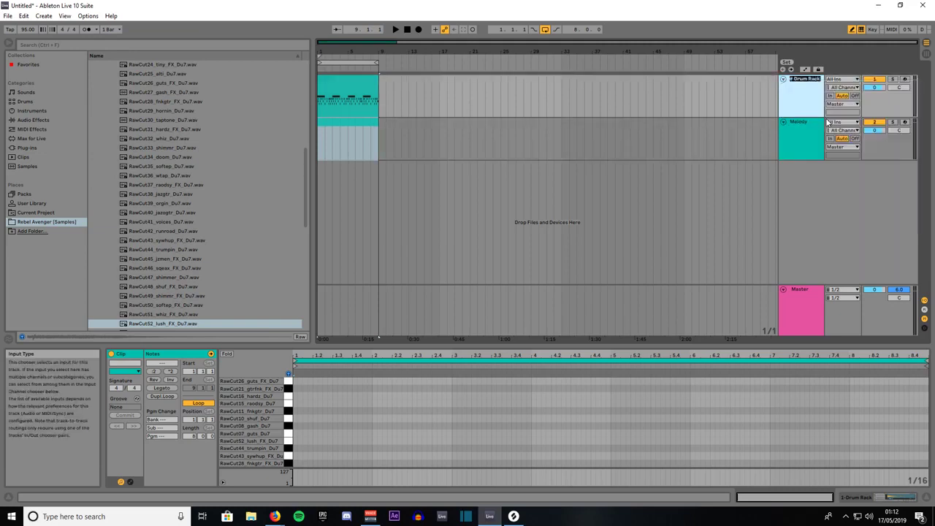
{"action": "type", "text": "Drums"}
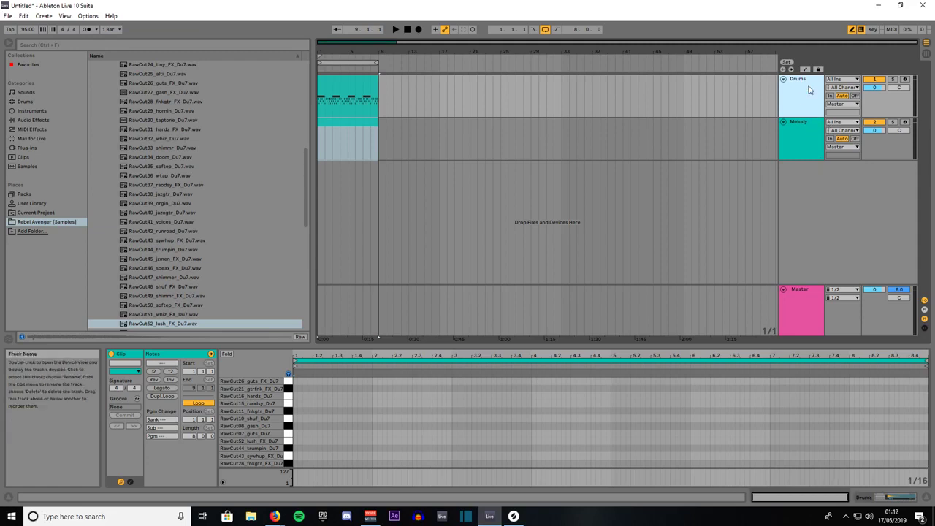
Step: Color the Drums track green and the Melody track red, and select the Melody track's MIDI clip
{"action": "right_click", "coordinate": [801, 97]}
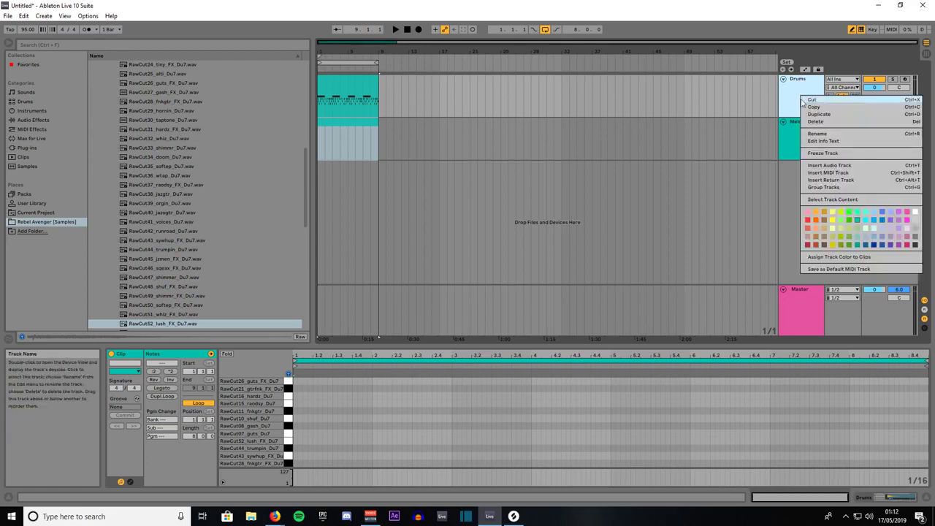
{"action": "left_click", "coordinate": [847, 215]}
{"action": "right_click", "coordinate": [810, 129]}
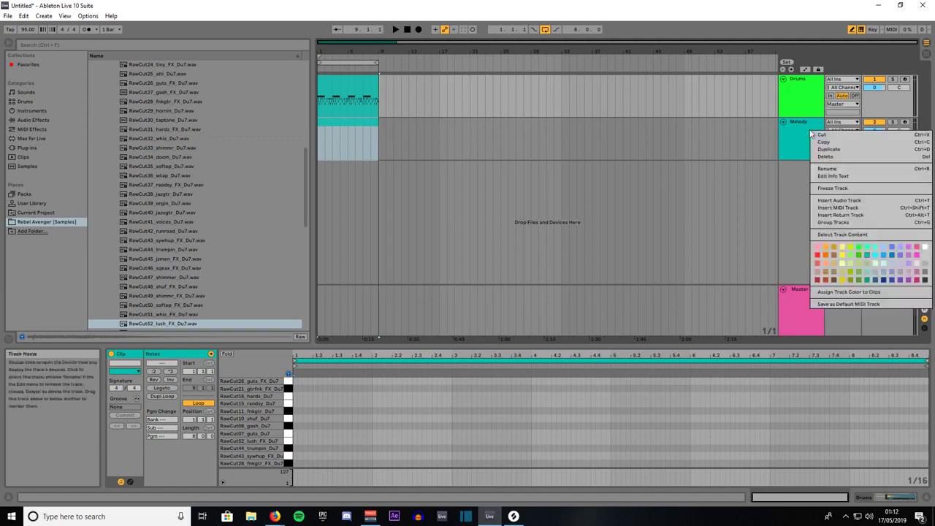
{"action": "left_click", "coordinate": [816, 255]}
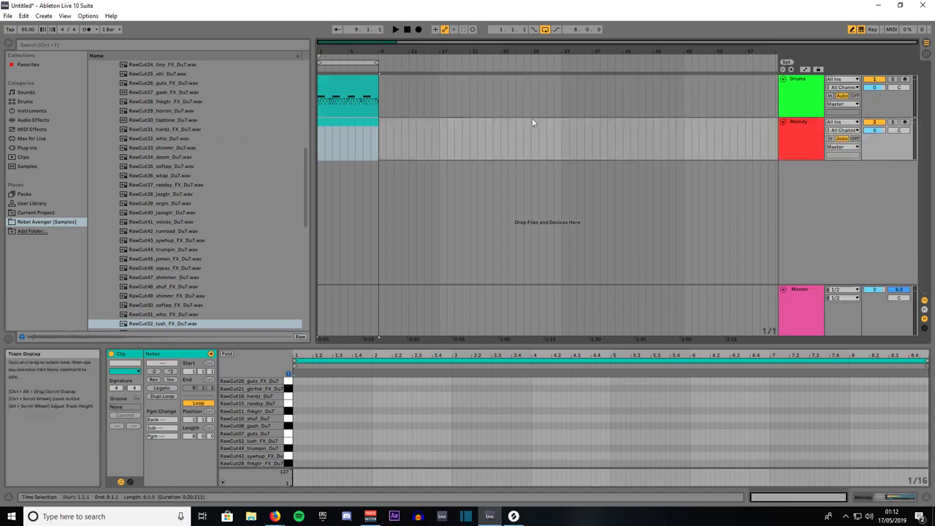
{"action": "left_click", "coordinate": [343, 126]}
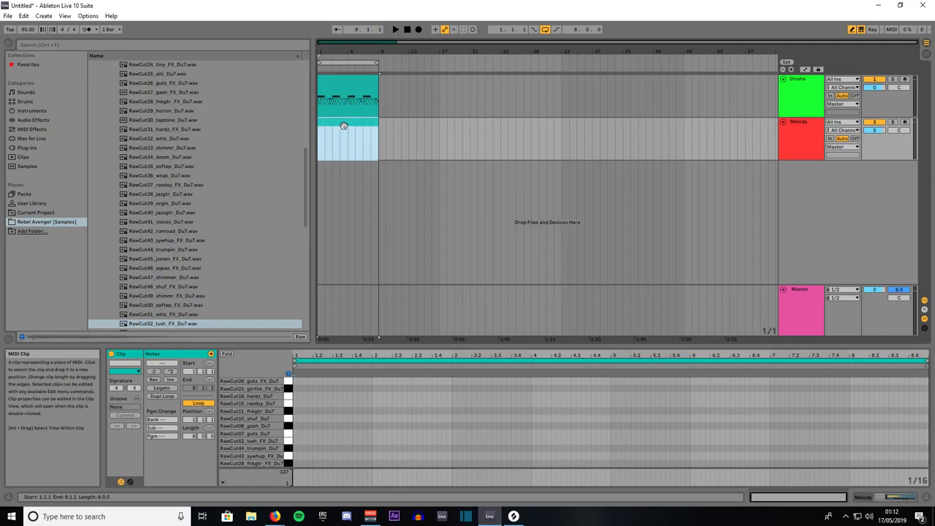
Step: Set the Melody clip's note grid to 1/4, then audition the pads and place a RawCut07_guts note at 1.1
{"action": "left_click", "coordinate": [814, 499]}
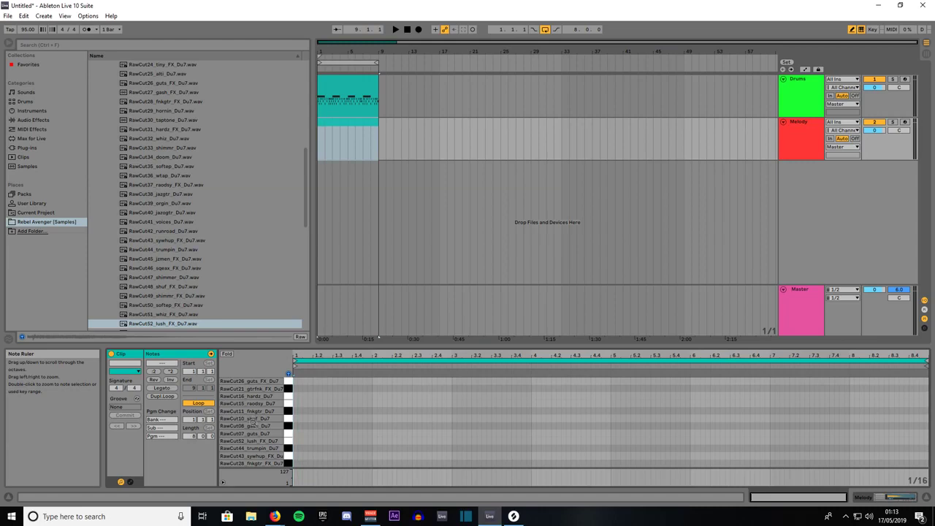
{"action": "right_click", "coordinate": [313, 458]}
{"action": "left_click", "coordinate": [322, 421]}
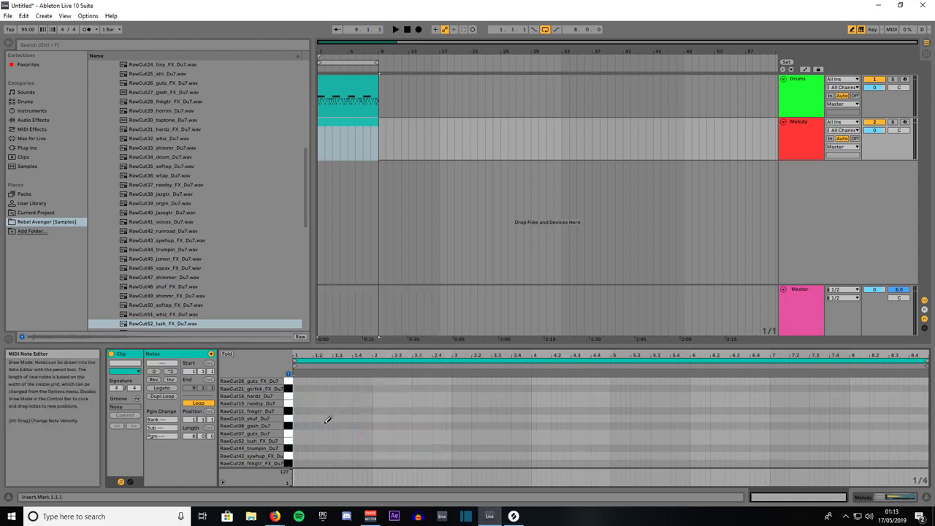
{"action": "left_click", "coordinate": [287, 458]}
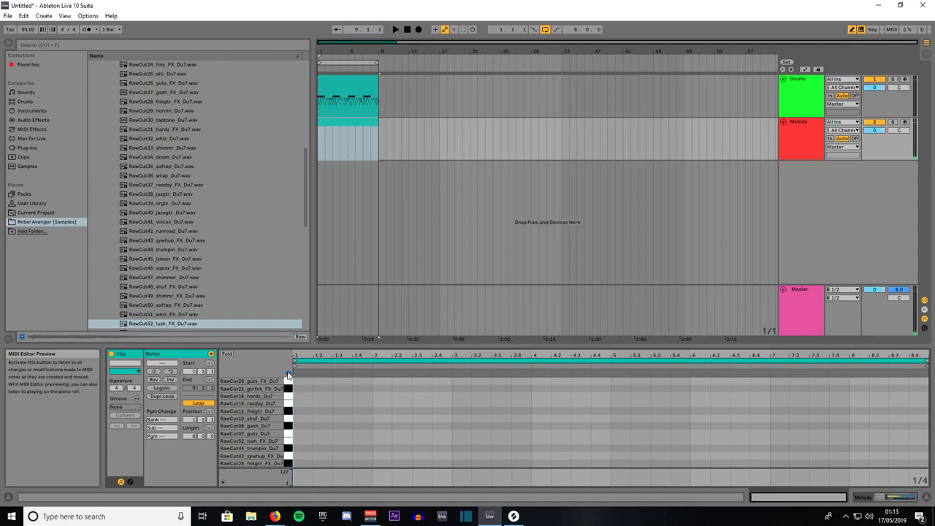
{"action": "left_click", "coordinate": [287, 443]}
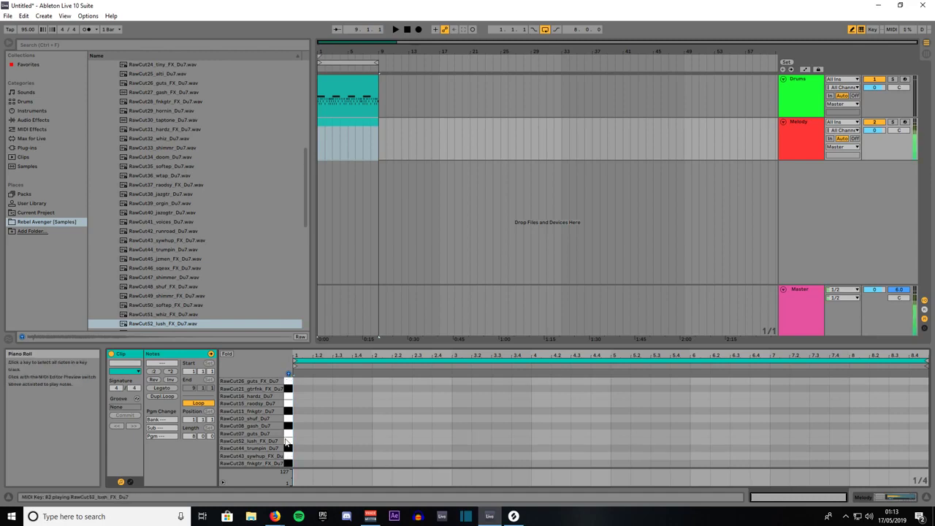
{"action": "left_click", "coordinate": [288, 437]}
{"action": "left_click", "coordinate": [302, 433]}
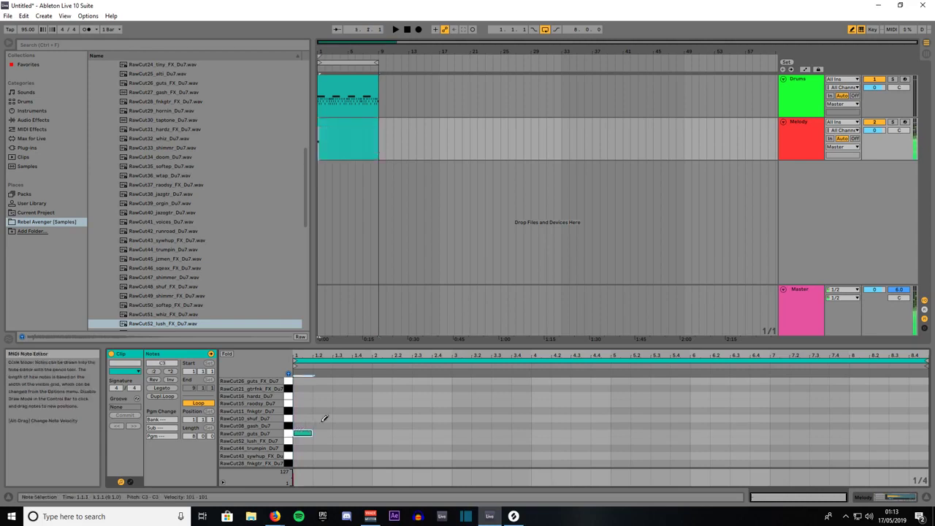
{"action": "key", "text": "space"}
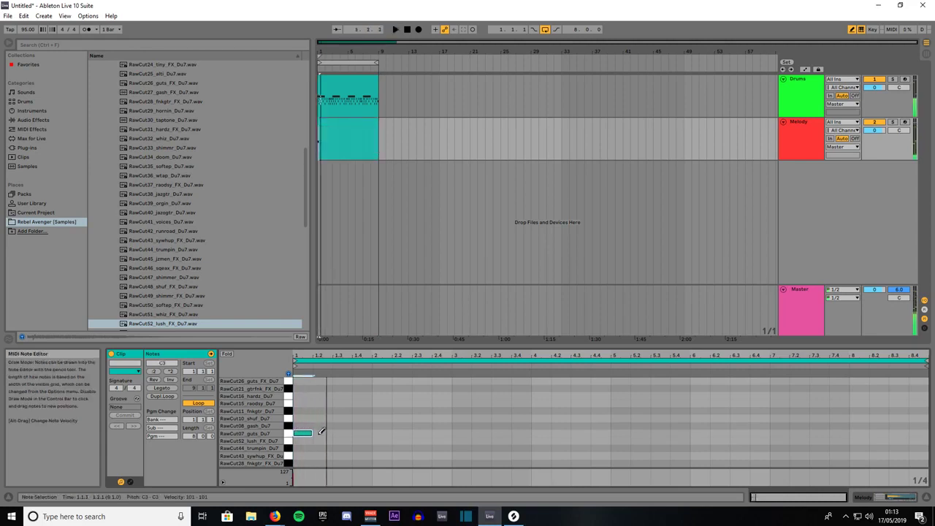
{"action": "key", "text": "space"}
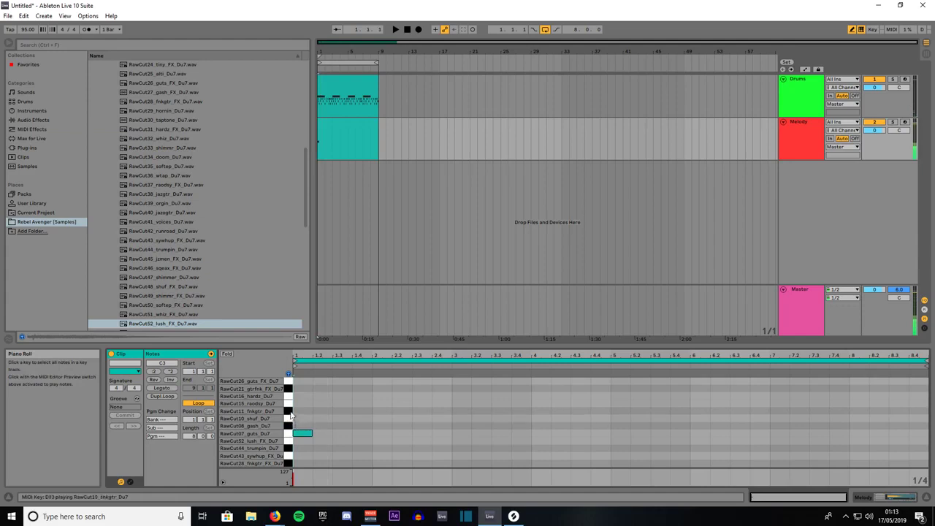
Step: Add a quarter-note RawCut11_fnkgtr hit at 1.2 and a RawCut16_hardz hit at 1.4
{"action": "left_click", "coordinate": [319, 409]}
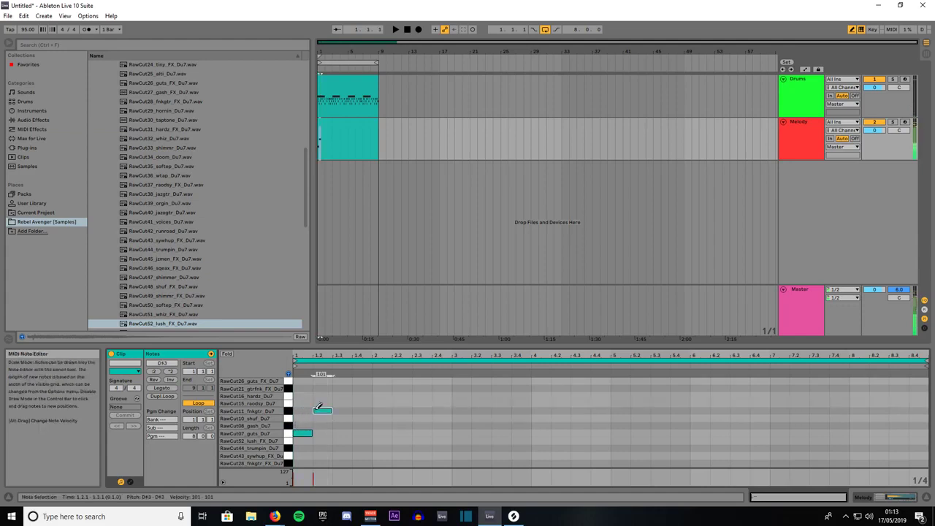
{"action": "left_click", "coordinate": [290, 397]}
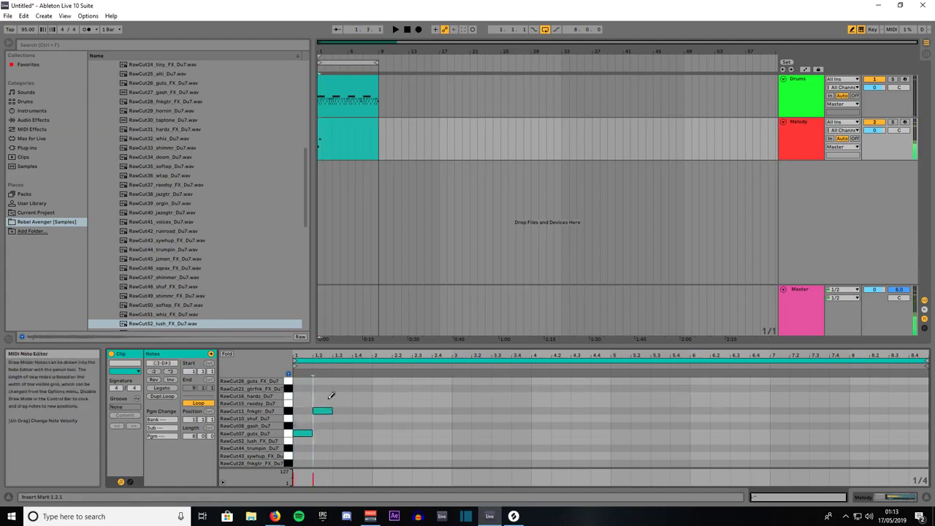
{"action": "left_click", "coordinate": [361, 395]}
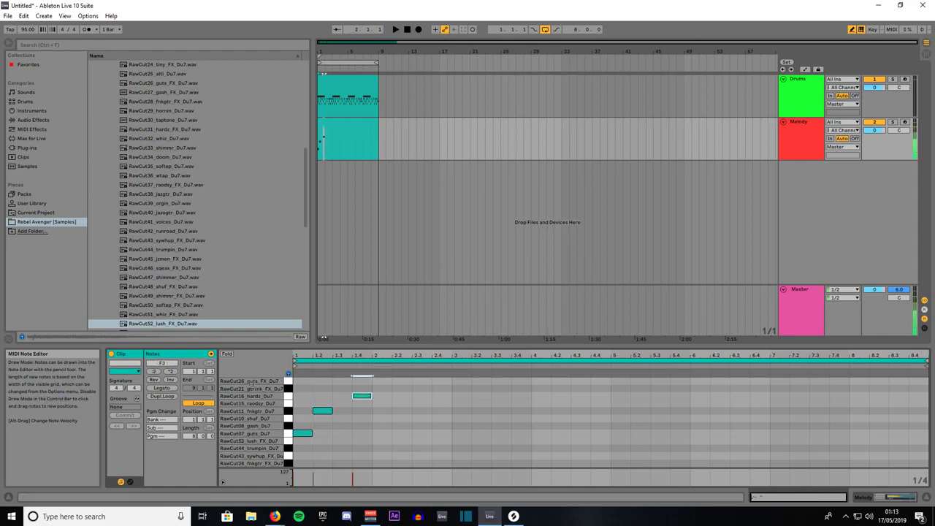
Step: Try RawCut21_gtrfnk_FX, RawCut44_trumpin and RawCut28_fnkgtr notes in turn at 1.3 and listen with the drums
{"action": "left_click", "coordinate": [289, 381]}
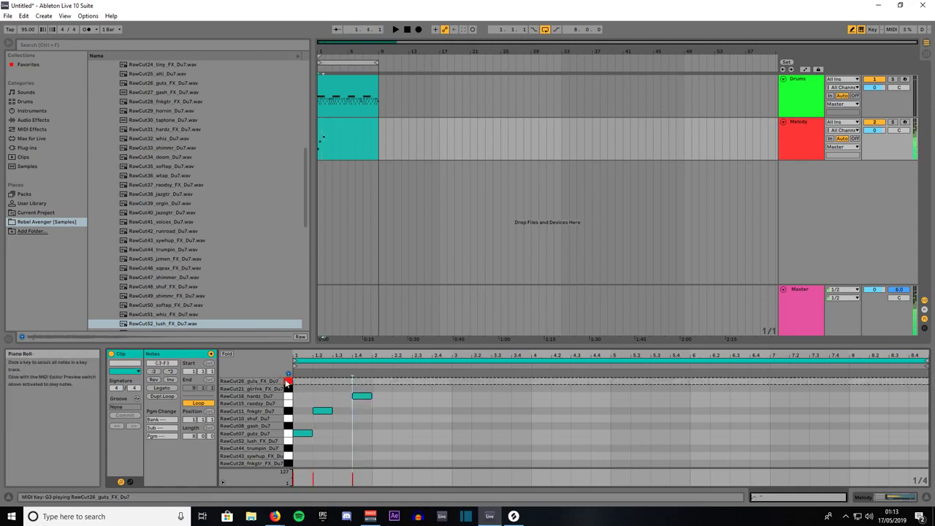
{"action": "left_click", "coordinate": [333, 377]}
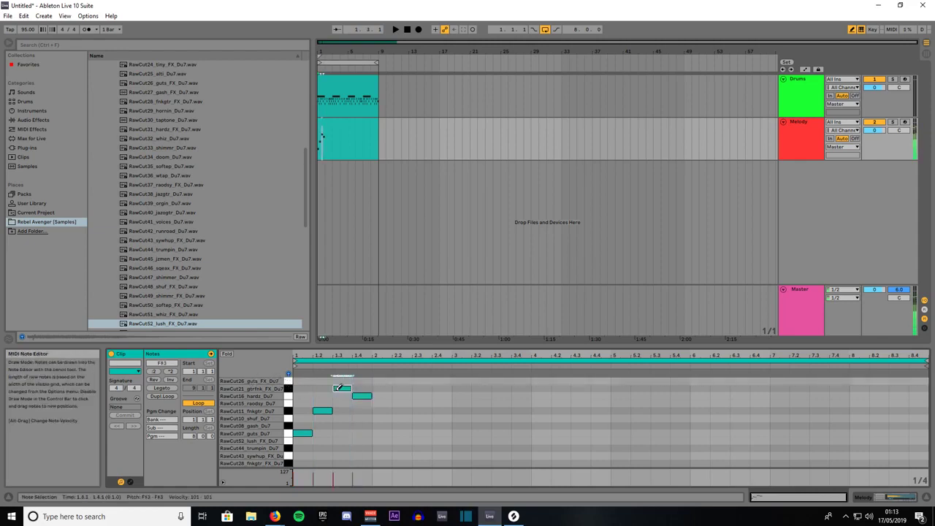
{"action": "left_click", "coordinate": [340, 447]}
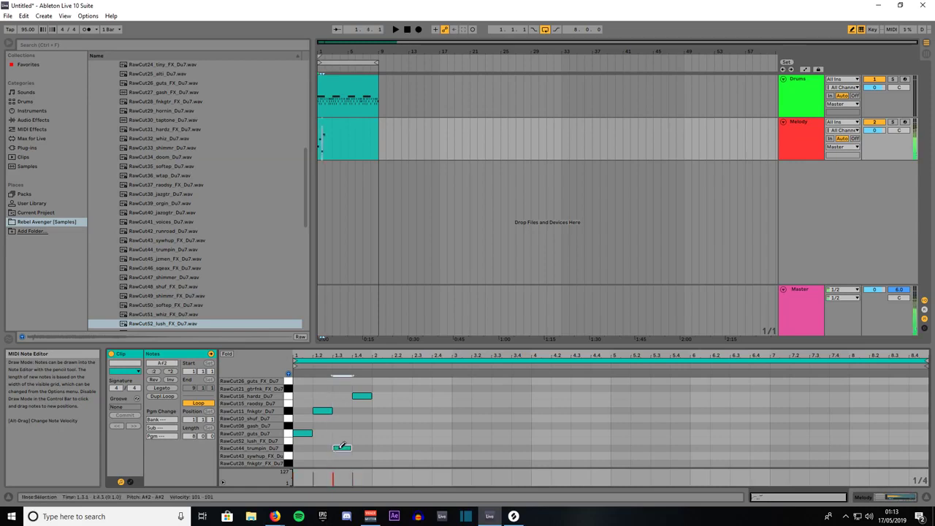
{"action": "left_click", "coordinate": [340, 462]}
{"action": "left_click", "coordinate": [341, 447]}
{"action": "key", "text": "space"}
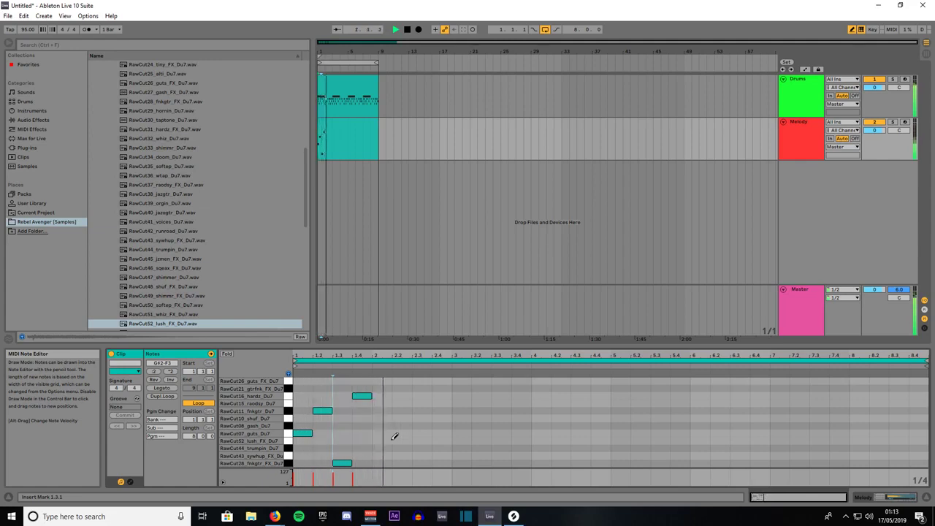
{"action": "key", "text": "space"}
Step: Try RawCut43_sywhup_FX, RawCut44_trumpin and RawCut52_lush_FX in turn for the note at 1.3 while the beat plays
{"action": "left_click_drag", "start_coordinate": [345, 461], "coordinate": [345, 454]}
{"action": "key", "text": "space"}
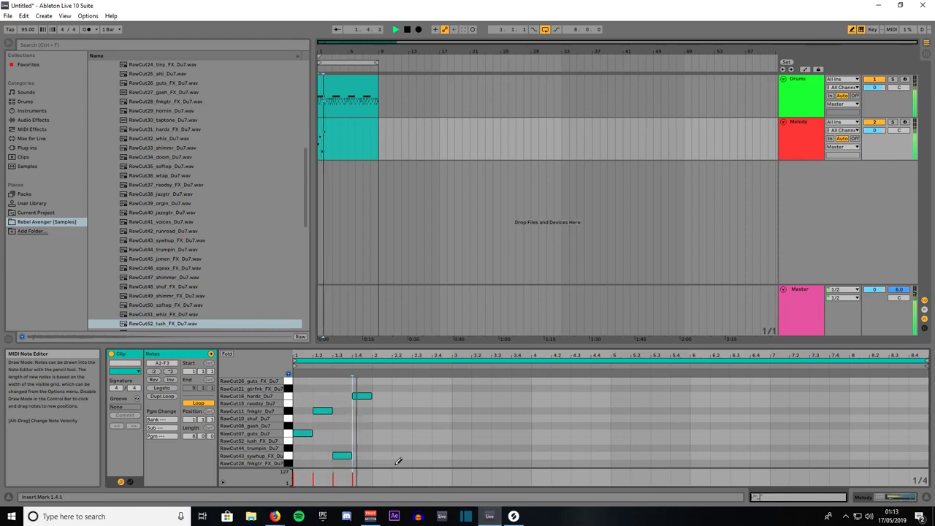
{"action": "left_click", "coordinate": [342, 455]}
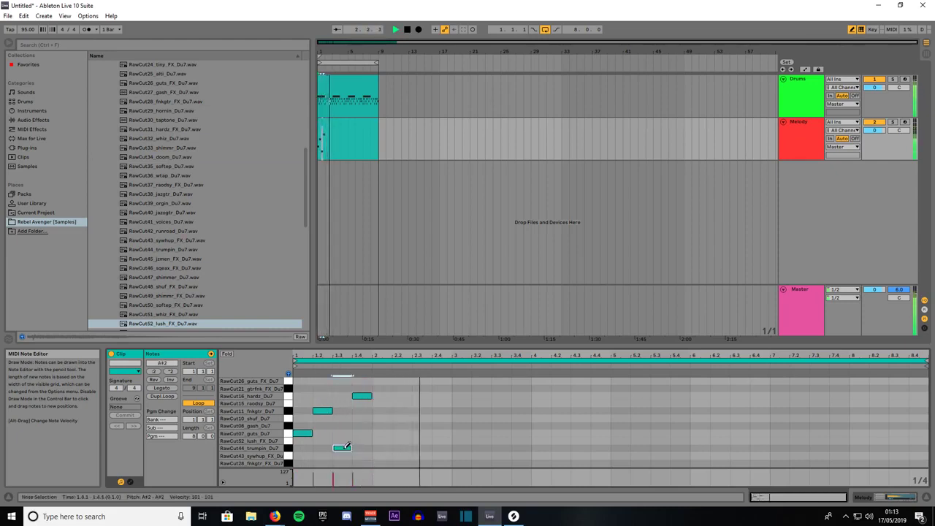
{"action": "left_click", "coordinate": [345, 440]}
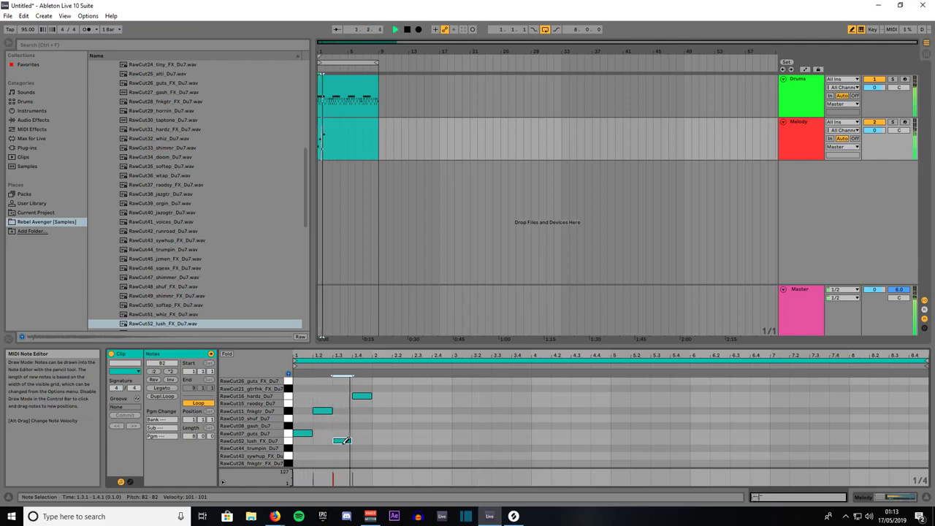
{"action": "left_click", "coordinate": [346, 439]}
Step: Fill beat 1.3 with two eighth-note RawCut08_gash hits on a 1/8 grid and listen to the result
{"action": "left_click", "coordinate": [343, 426]}
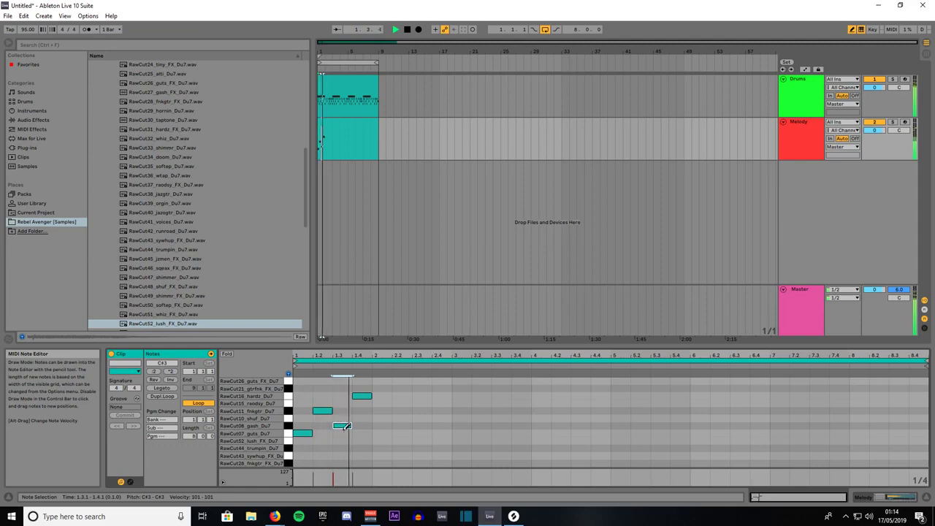
{"action": "right_click", "coordinate": [360, 431]}
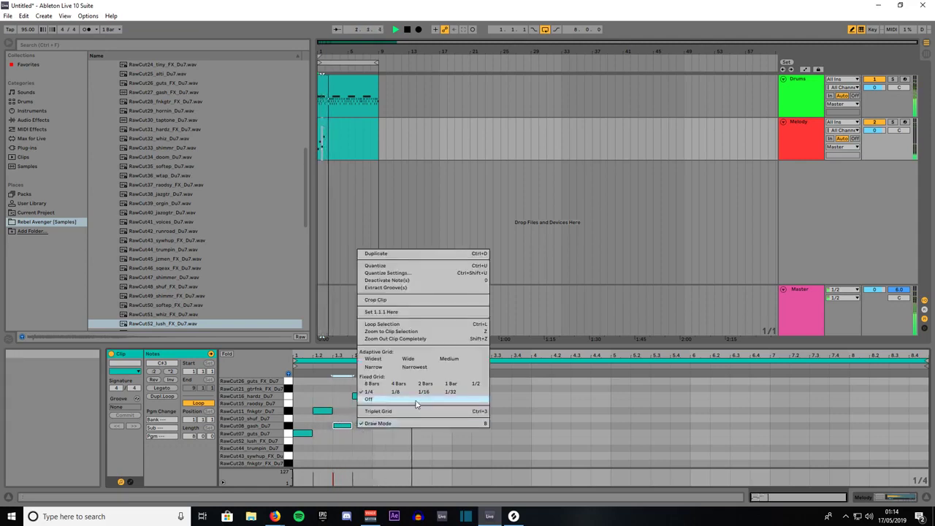
{"action": "left_click", "coordinate": [395, 391]}
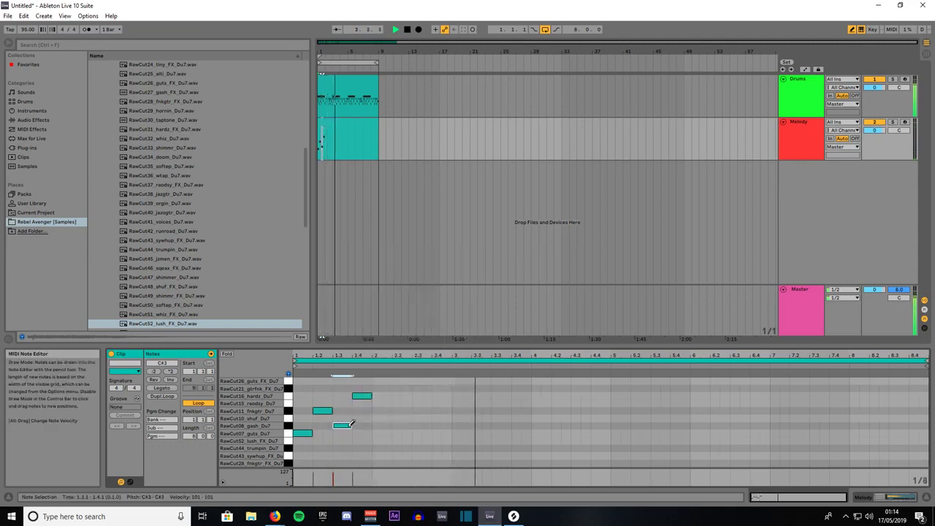
{"action": "left_click_drag", "start_coordinate": [351, 425], "coordinate": [347, 426]}
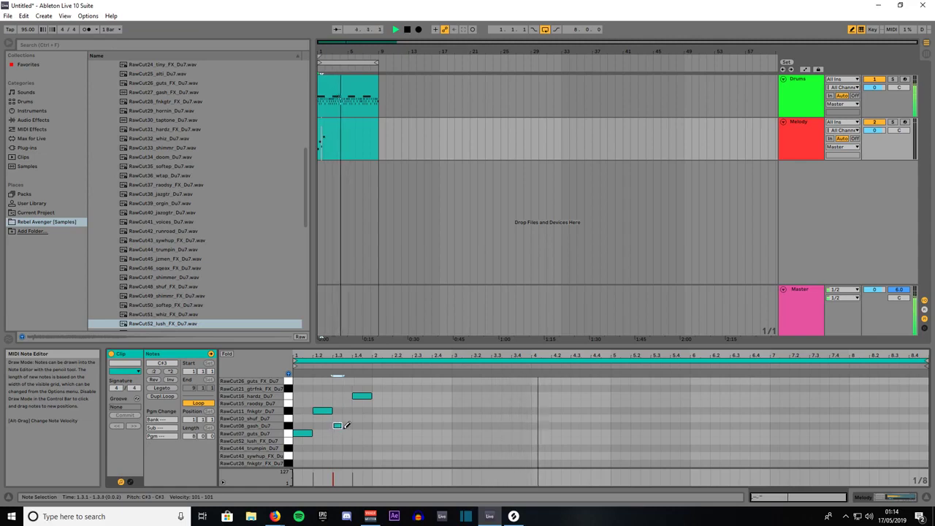
{"action": "left_click", "coordinate": [344, 426]}
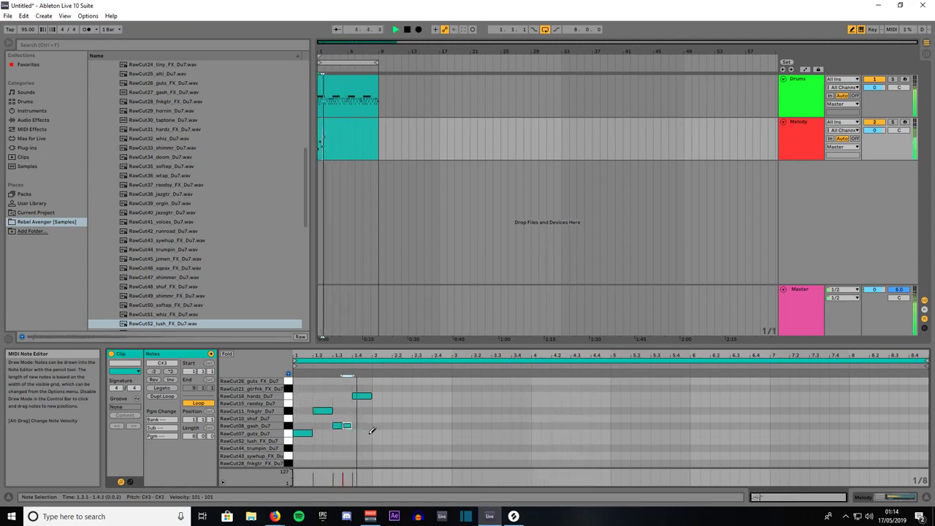
{"action": "key", "text": "space"}
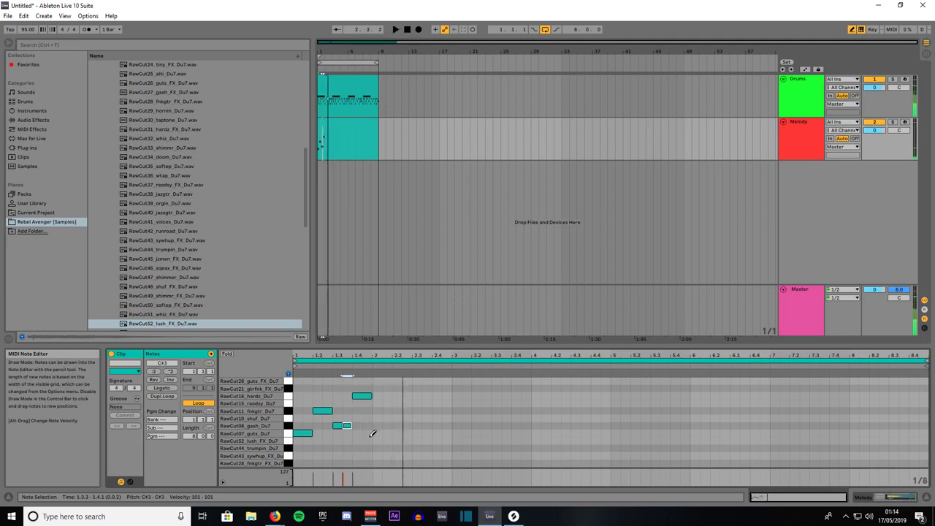
Step: Duplicate the one-bar melody pattern until it fills all eight bars of the clip
{"action": "key", "text": "ctrl+a"}
{"action": "key", "text": "ctrl+d"}
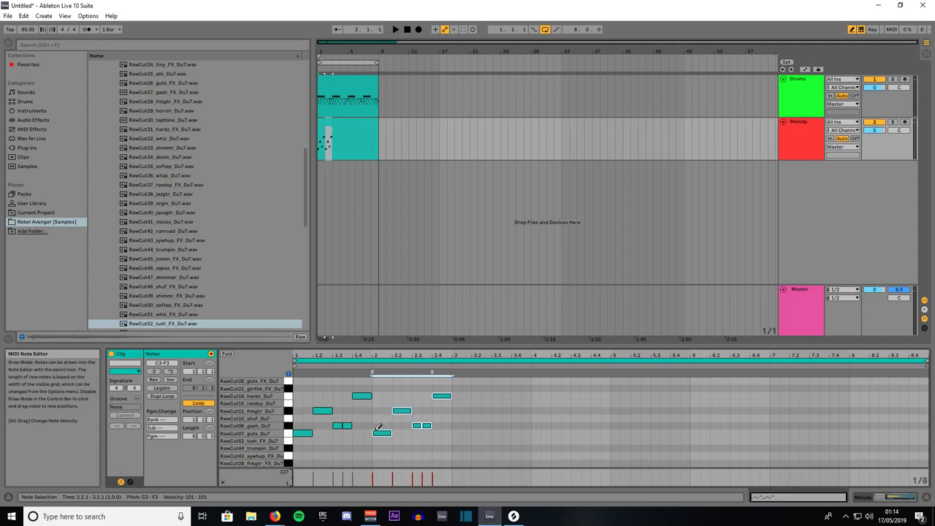
{"action": "key", "text": "ctrl+a"}
{"action": "key", "text": "ctrl+d"}
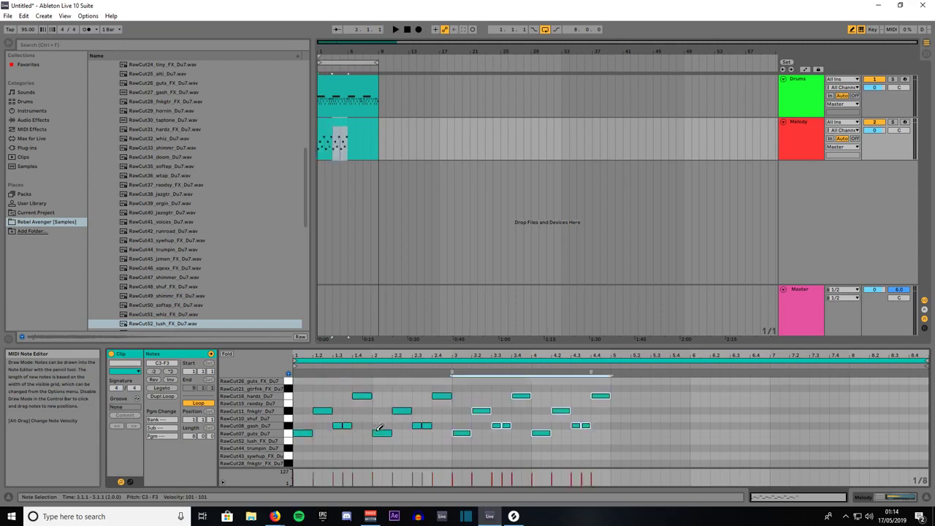
{"action": "key", "text": "ctrl+d"}
{"action": "key", "text": "ctrl+d"}
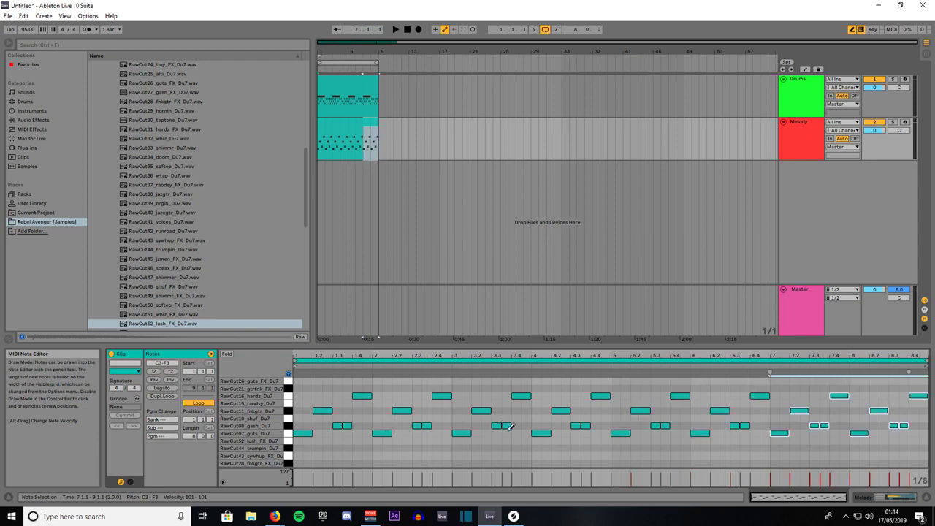
Step: Replace the RawCut07_guts note at the start of bar 3 with a quarter-note RawCut44_trumpin hit and play it back
{"action": "left_click", "coordinate": [458, 431]}
{"action": "left_click", "coordinate": [457, 447]}
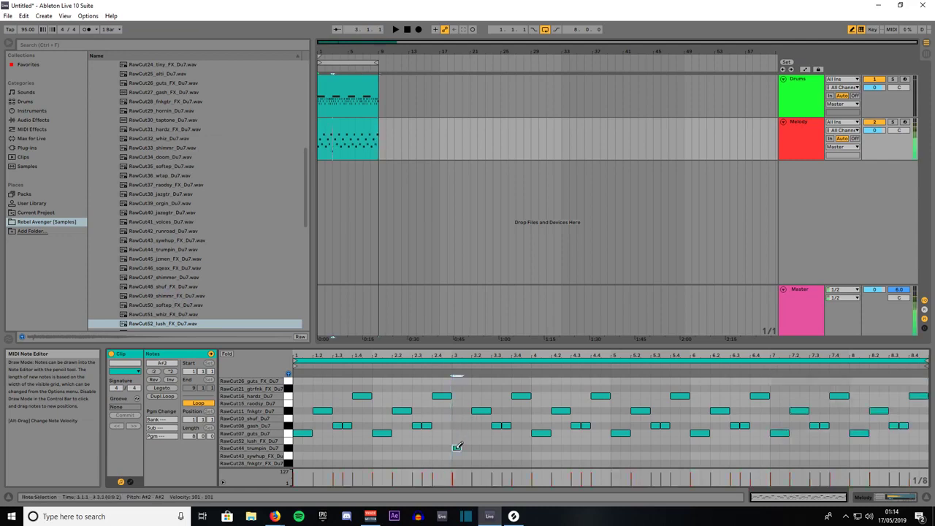
{"action": "left_click_drag", "start_coordinate": [459, 448], "coordinate": [471, 448]}
{"action": "left_click", "coordinate": [429, 368]}
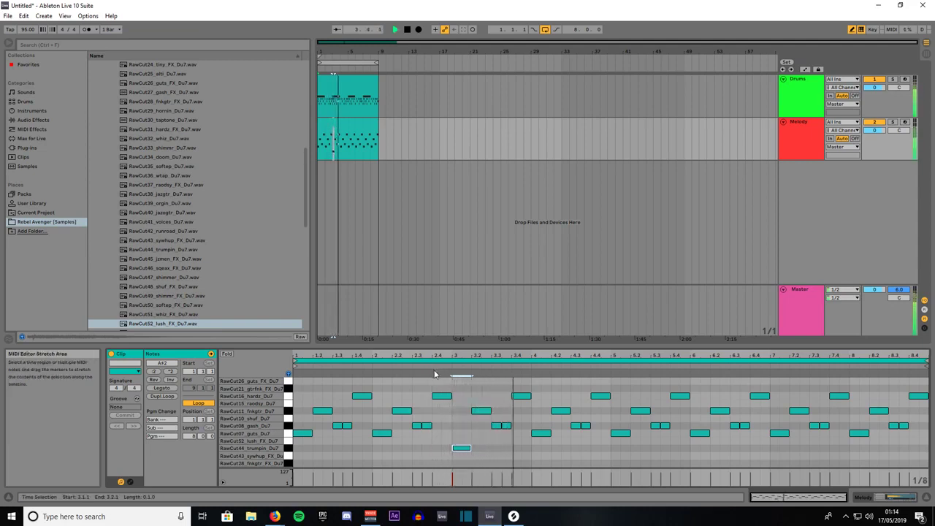
Step: Replace the RawCut07_guts note at the start of bar 5 with a quarter-note RawCut26_guts_FX hit and play it back
{"action": "left_click", "coordinate": [616, 431]}
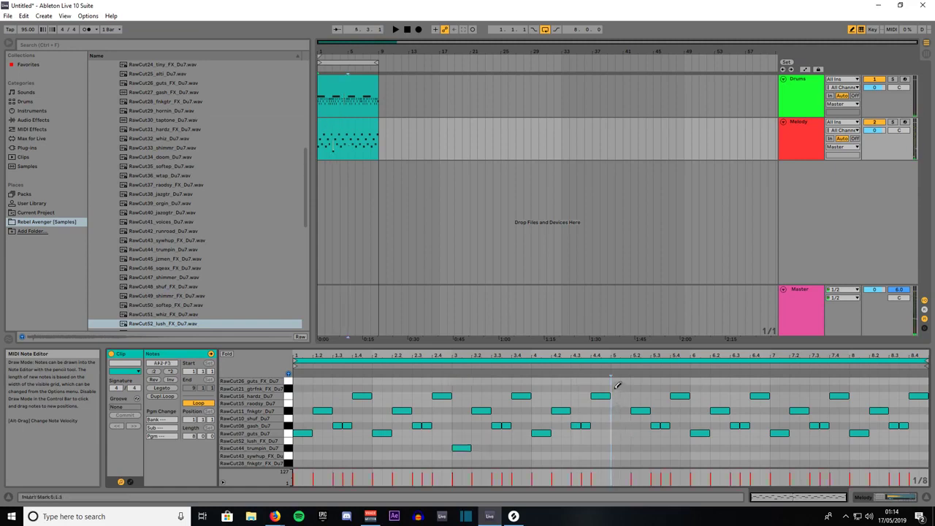
{"action": "left_click", "coordinate": [615, 387]}
{"action": "left_click_drag", "start_coordinate": [618, 387], "coordinate": [629, 380]}
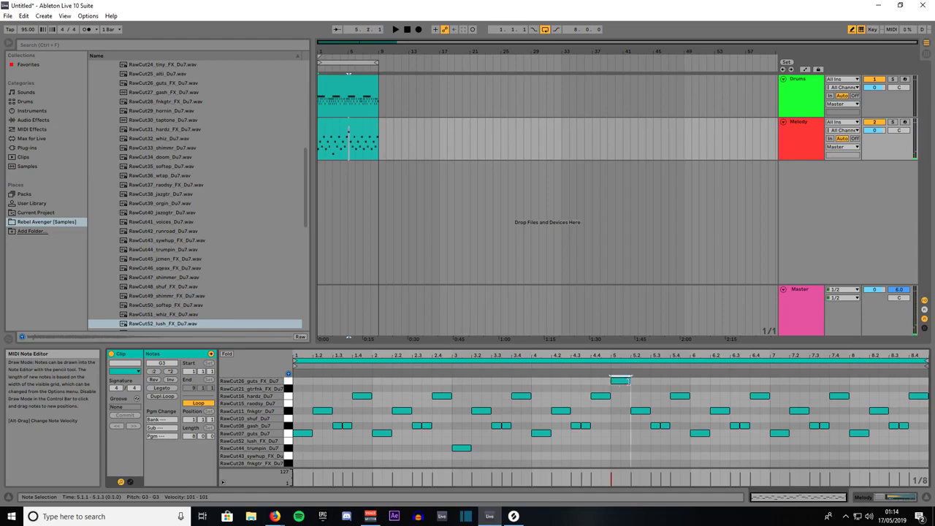
{"action": "left_click", "coordinate": [589, 368]}
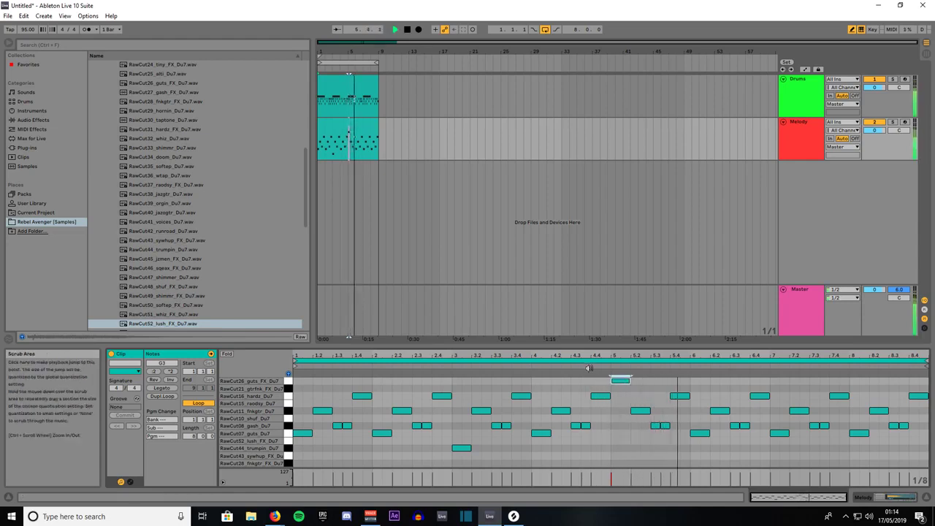
{"action": "key", "text": "space"}
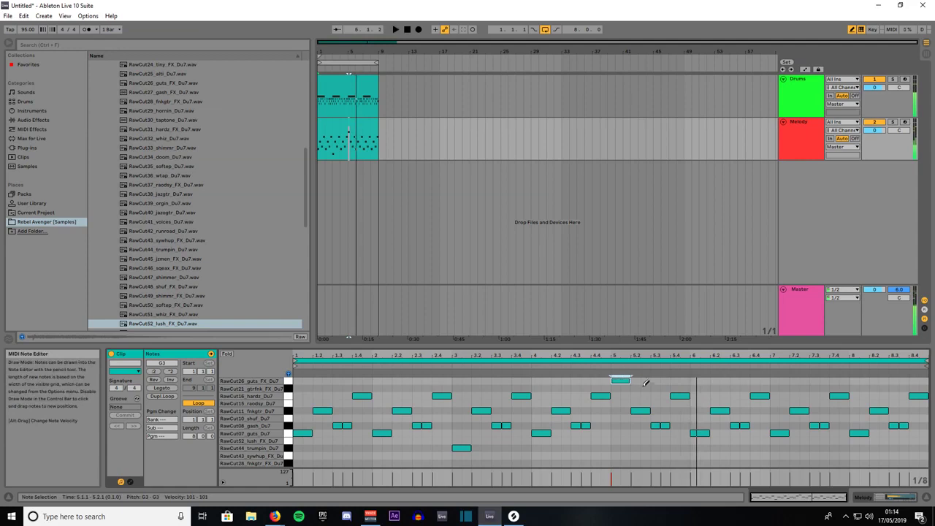
Step: Replace the RawCut07_guts note starting bar 7 with two eighth-note RawCut10_shuf hits, and delete the RawCut16_hardz note at 8.4
{"action": "left_click", "coordinate": [776, 431]}
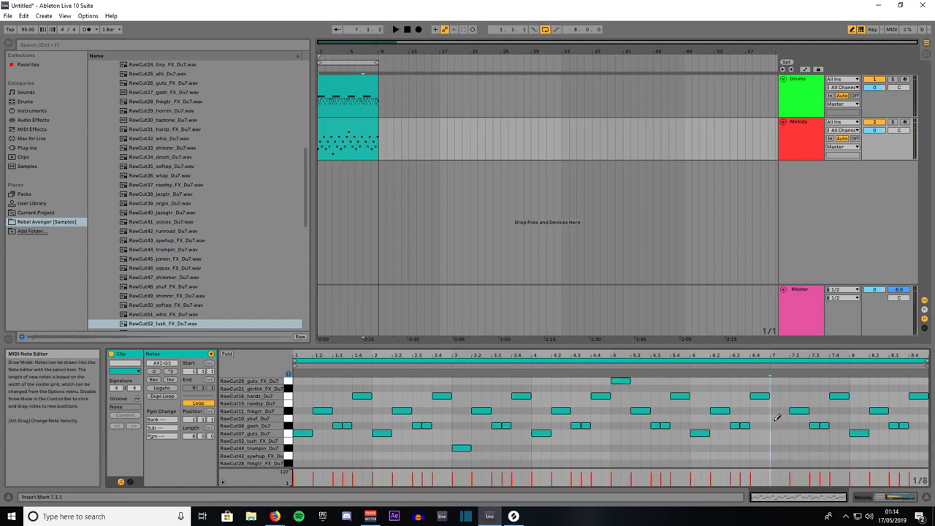
{"action": "left_click", "coordinate": [775, 418]}
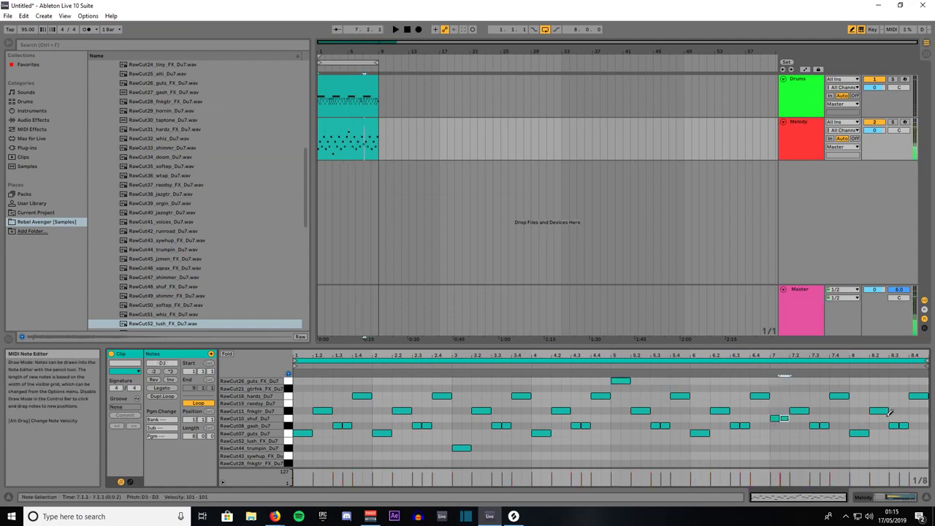
{"action": "left_click", "coordinate": [913, 395]}
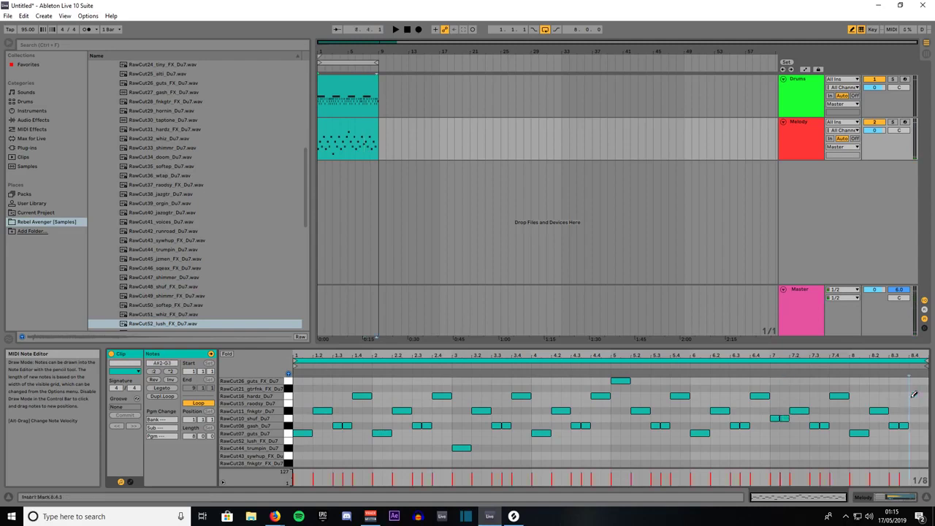
Step: Add a quarter-note RawCut26_guts_FX hit at 8.4 in the Melody clip and play it back
{"action": "left_click", "coordinate": [913, 389]}
{"action": "left_click_drag", "start_coordinate": [914, 388], "coordinate": [927, 380]}
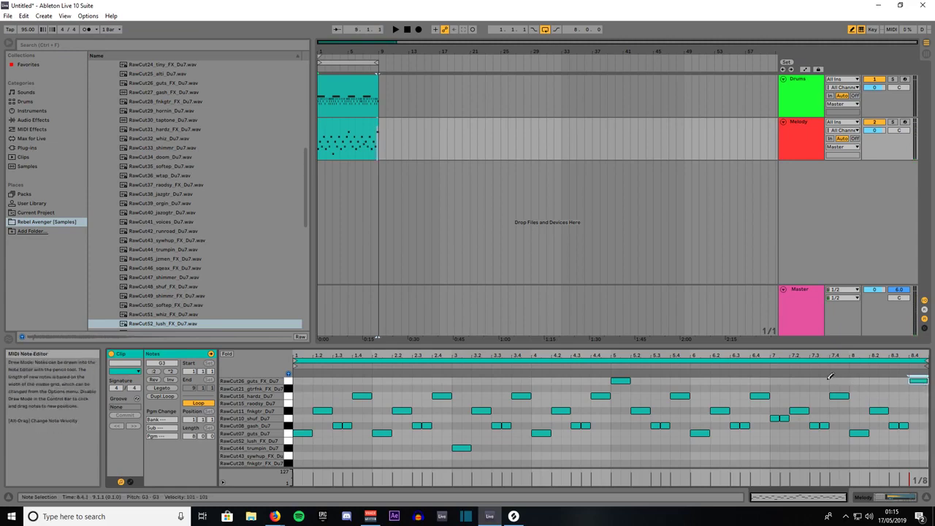
{"action": "key", "text": "space"}
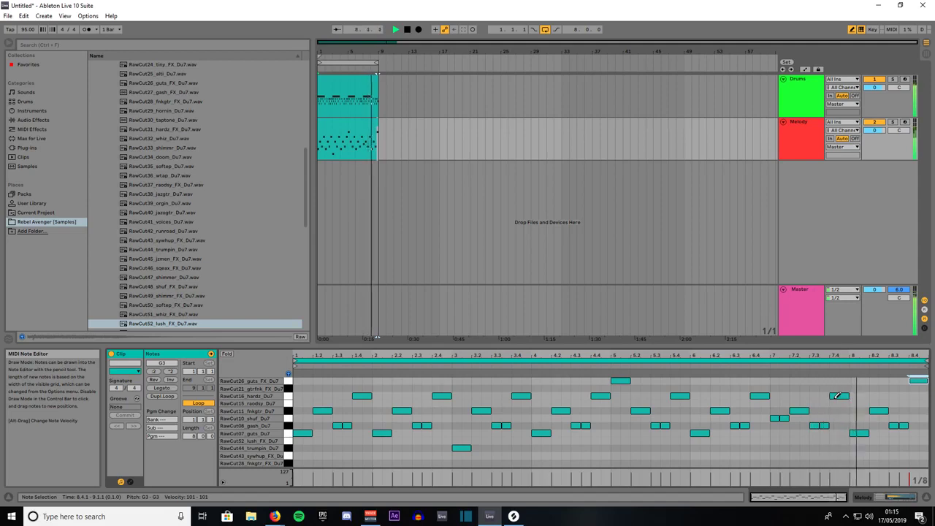
Step: Replace the two RawCut10_shuf eighth notes at the start of bar 7 with RawCut15_raodsy hits and audition the bar
{"action": "left_click", "coordinate": [785, 417]}
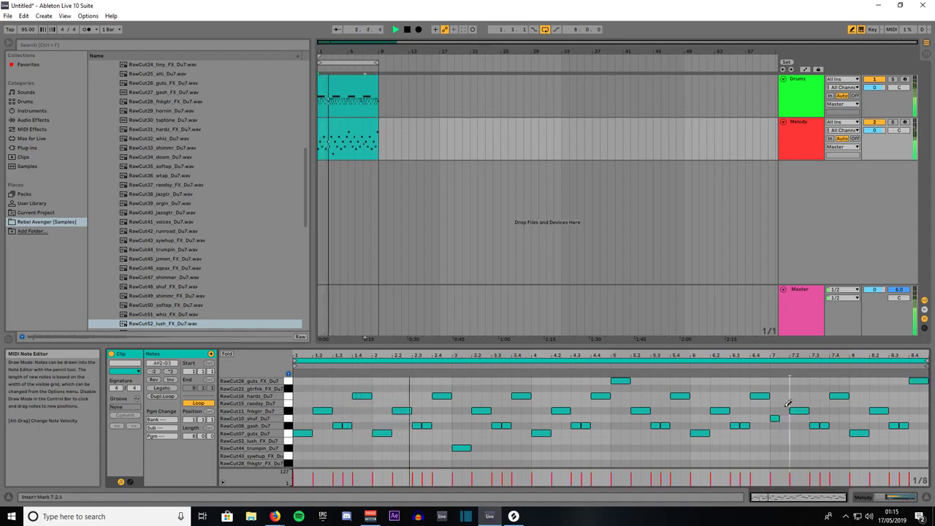
{"action": "left_click", "coordinate": [784, 403]}
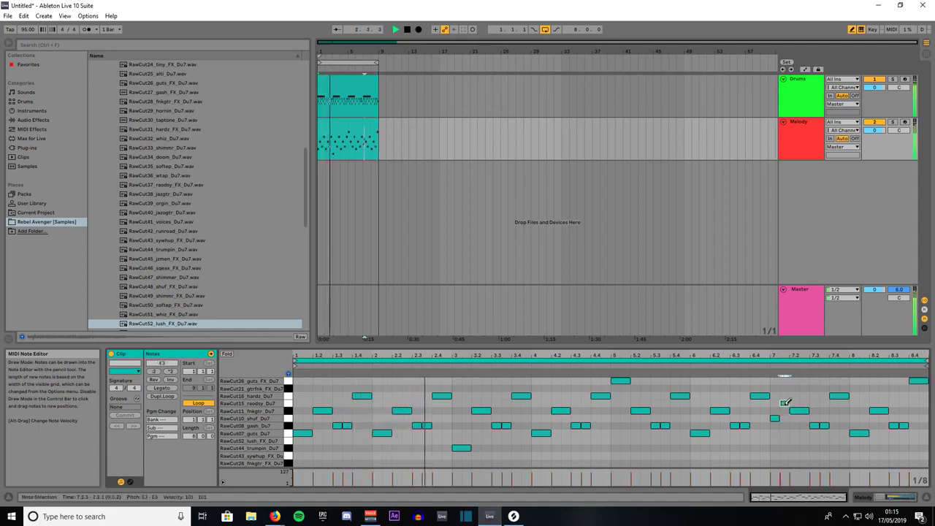
{"action": "left_click", "coordinate": [747, 367]}
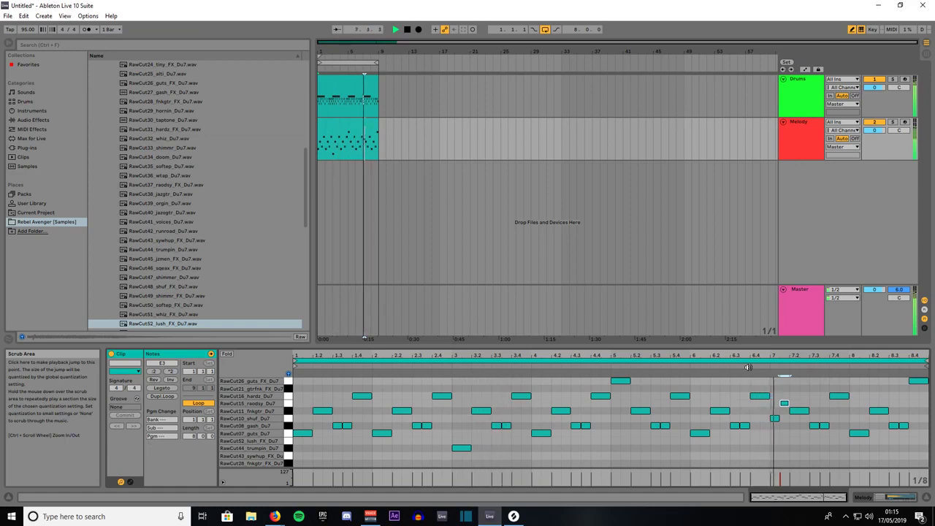
{"action": "left_click", "coordinate": [775, 418]}
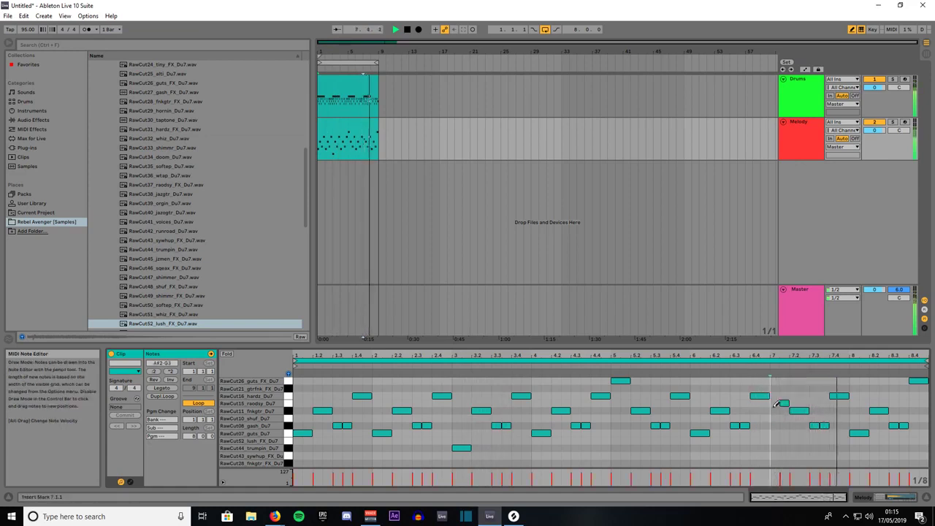
{"action": "left_click", "coordinate": [774, 404]}
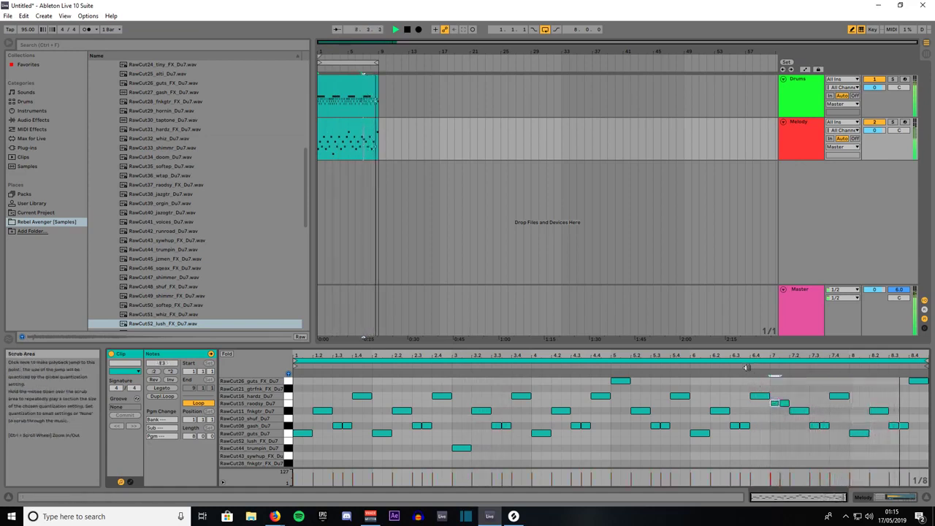
{"action": "left_click", "coordinate": [746, 367]}
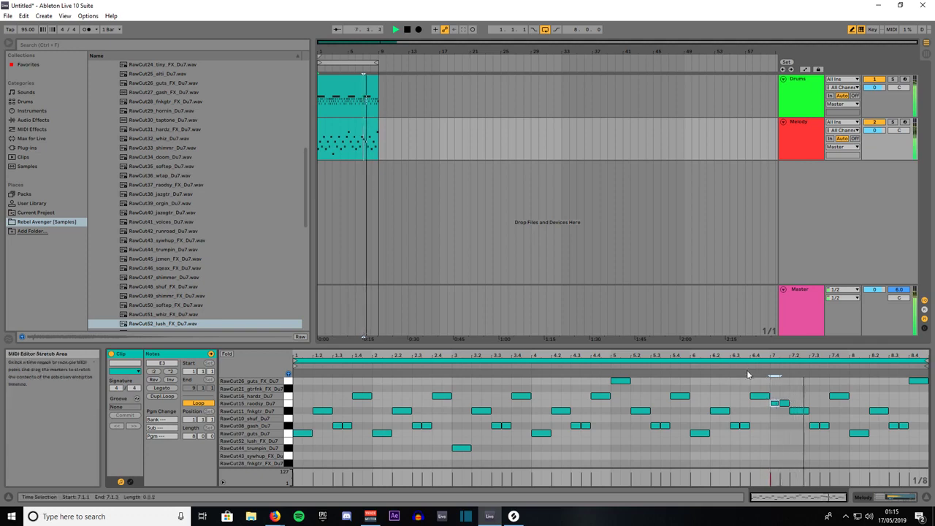
Step: Replace the two RawCut08_gash eighth notes at 4.3 with RawCut15_raodsy hits, play the passage, and stop playback
{"action": "left_click", "coordinate": [585, 403]}
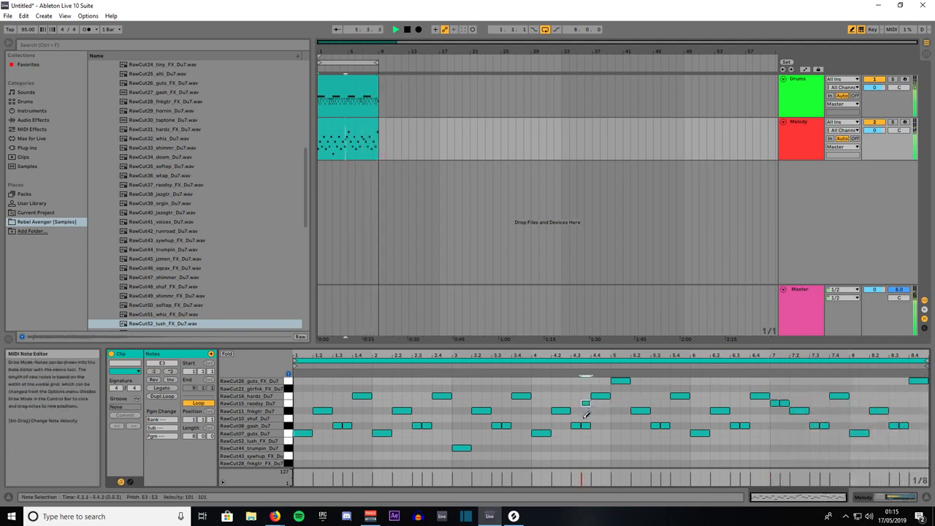
{"action": "left_click", "coordinate": [585, 425]}
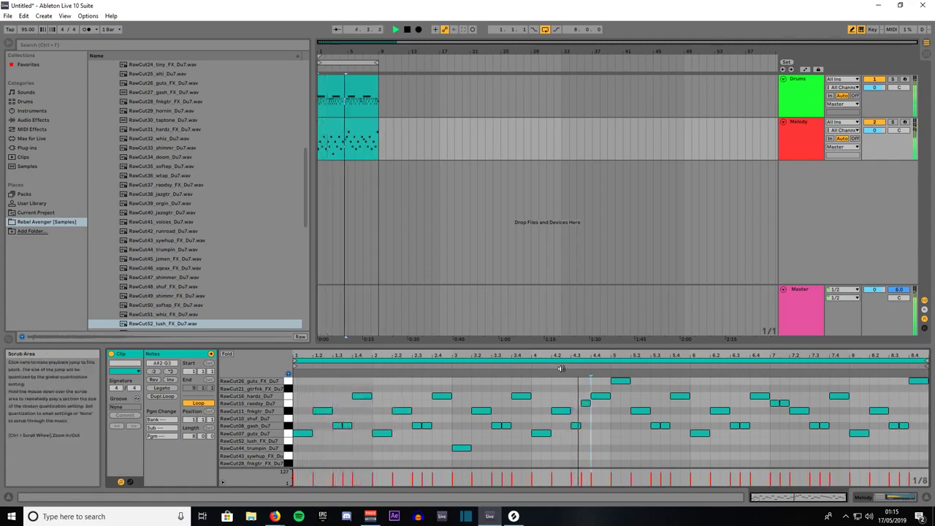
{"action": "left_click", "coordinate": [576, 403]}
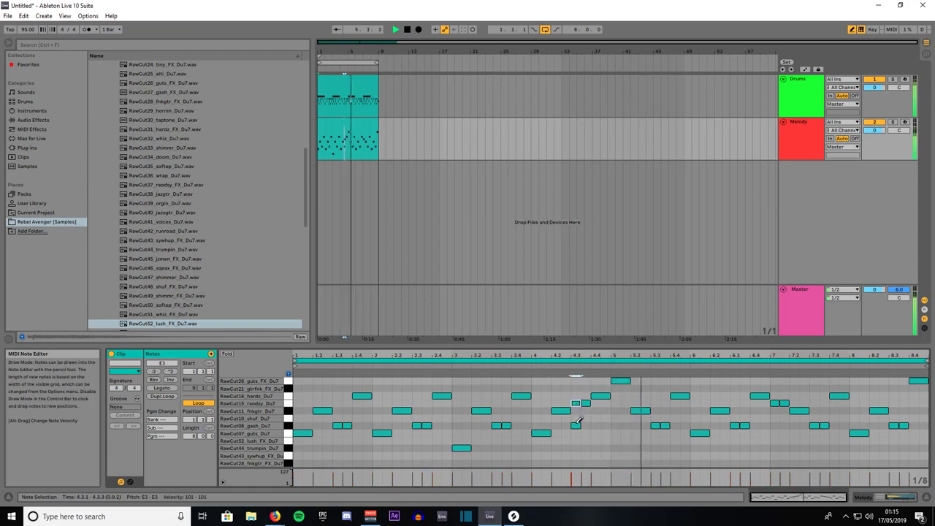
{"action": "left_click", "coordinate": [575, 425]}
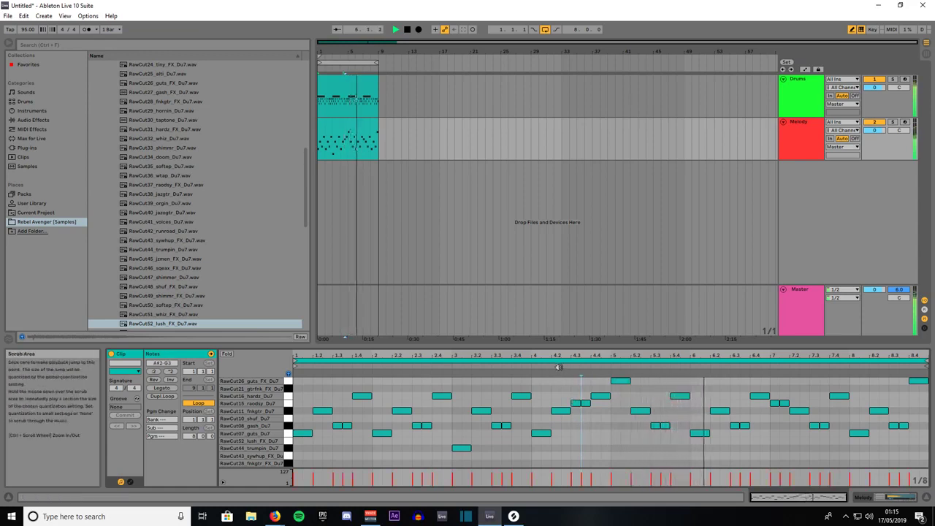
{"action": "left_click", "coordinate": [558, 367]}
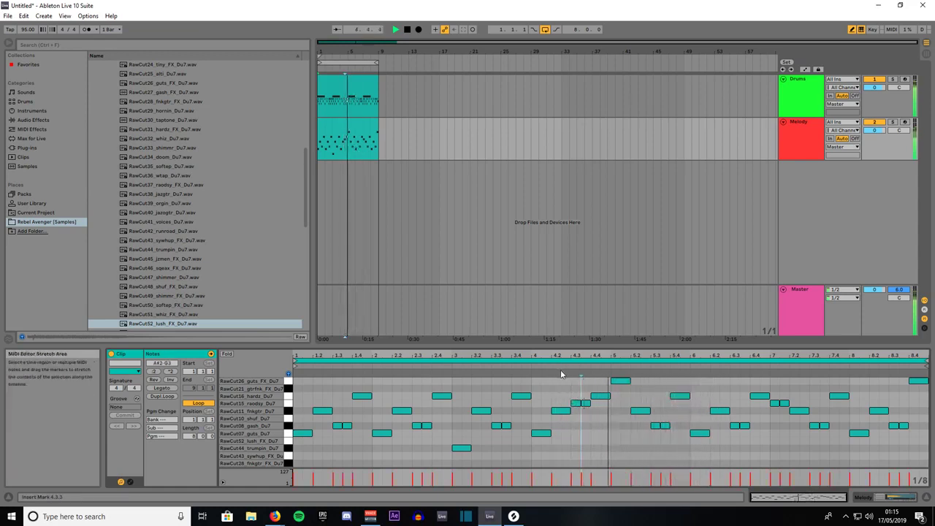
{"action": "key", "text": "space"}
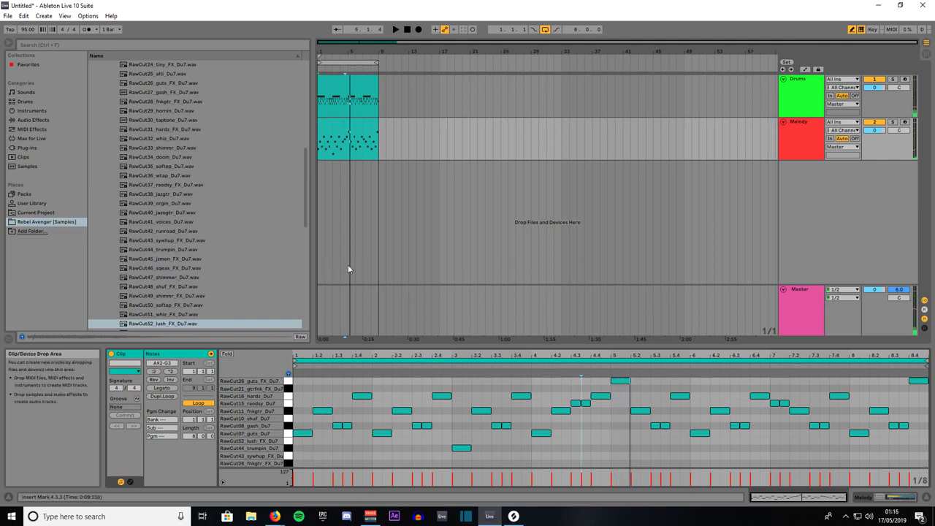
Step: Add an Arpeggiator to the Melody track with a 1/16 rate, 75% gate and Beat retrigger
{"action": "left_click", "coordinate": [25, 129]}
{"action": "left_click", "coordinate": [111, 65]}
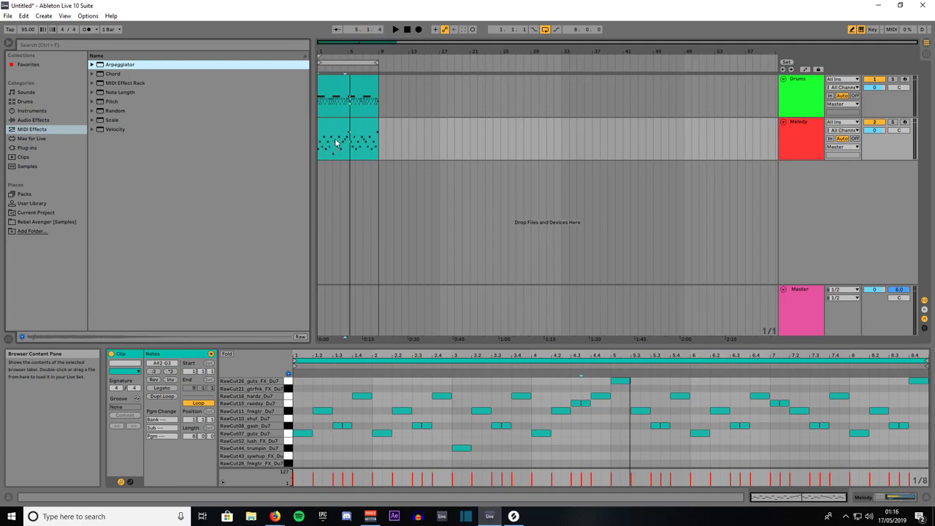
{"action": "left_click_drag", "start_coordinate": [336, 143], "coordinate": [337, 143]}
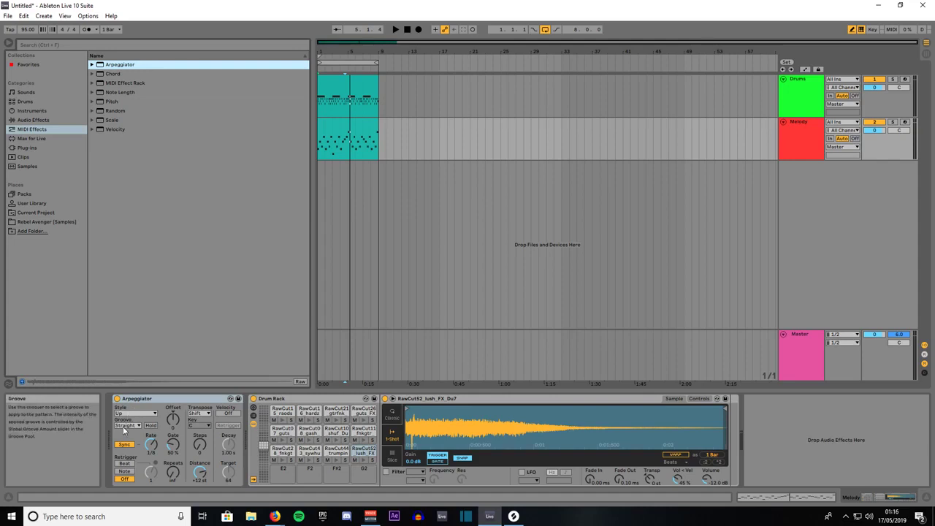
{"action": "left_click", "coordinate": [153, 446]}
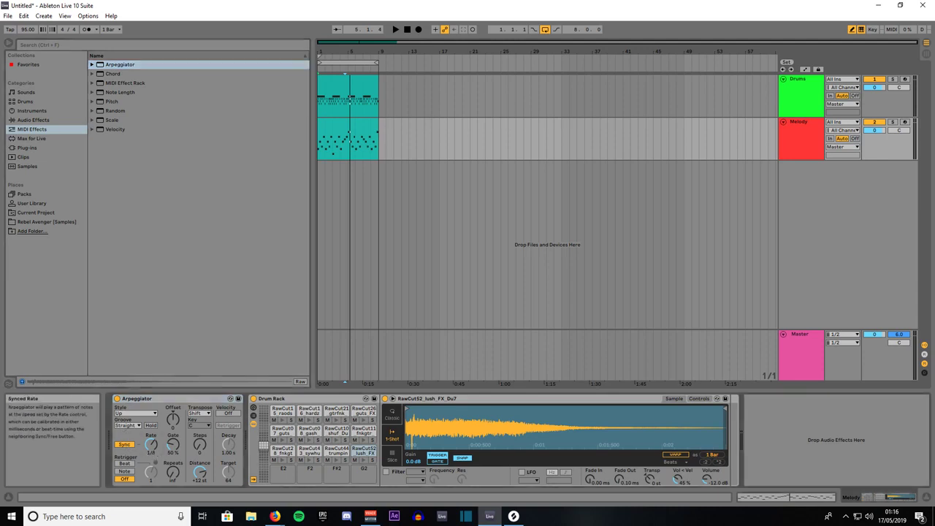
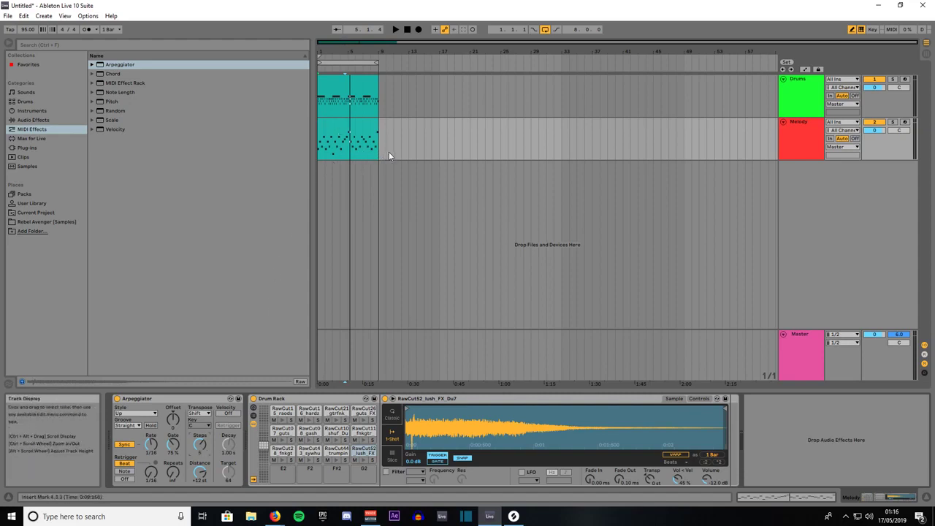
Step: Set the Arpeggiator's rate and its beat retrigger interval to 1/8 while listening to the loop
{"action": "key", "text": "space"}
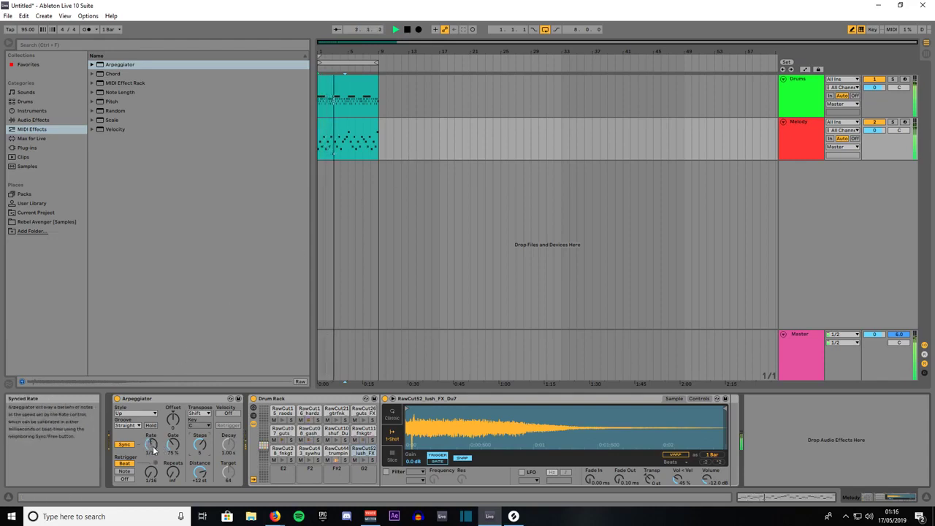
{"action": "left_click_drag", "start_coordinate": [151, 446], "coordinate": [152, 433]}
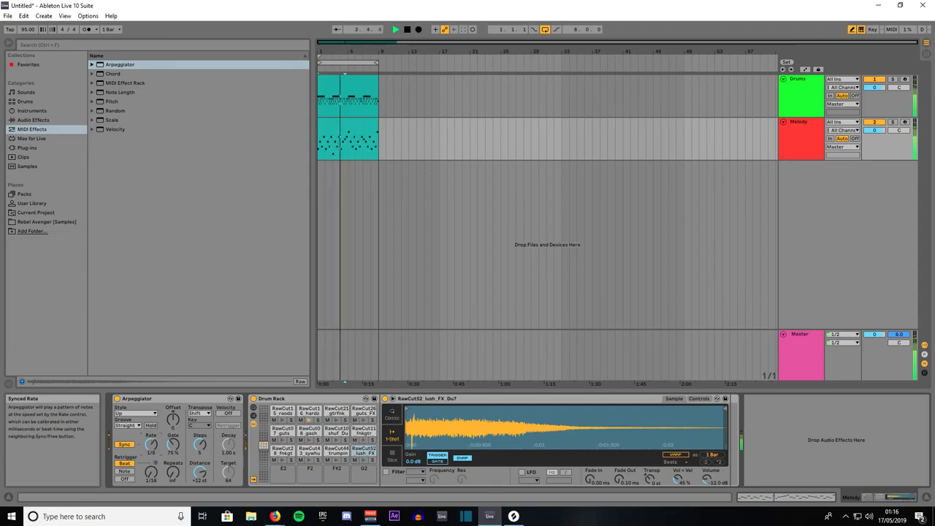
{"action": "left_click_drag", "start_coordinate": [151, 472], "coordinate": [151, 460]}
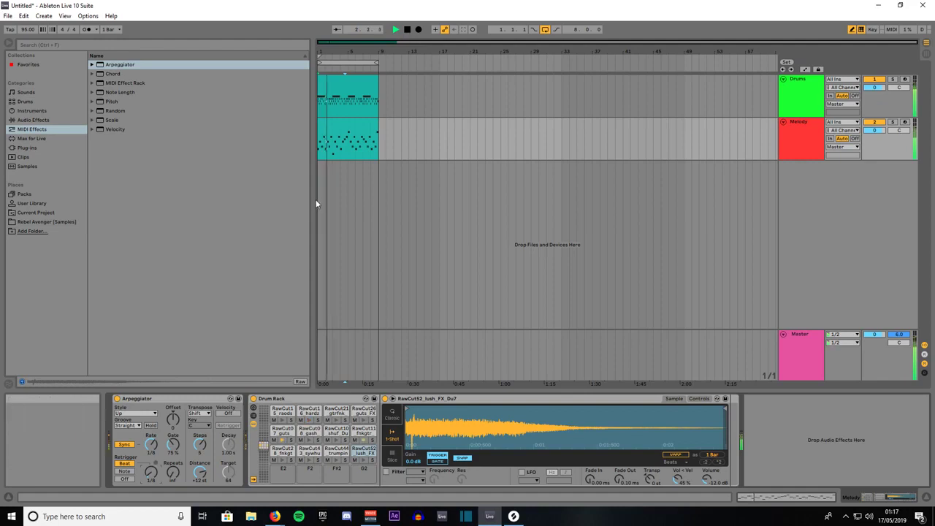
{"action": "key", "text": "space"}
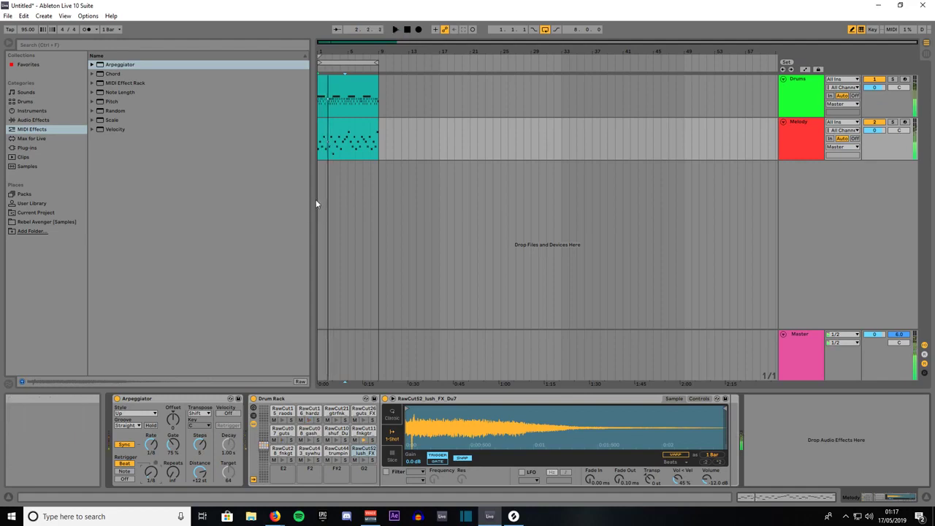
Step: Load the Boombox Drums rack from the Mixing & Mastering audio effect racks onto the Drums track
{"action": "left_click", "coordinate": [28, 120]}
{"action": "scroll", "coordinate": [127, 159], "scroll_direction": "up", "scroll_amount": 1}
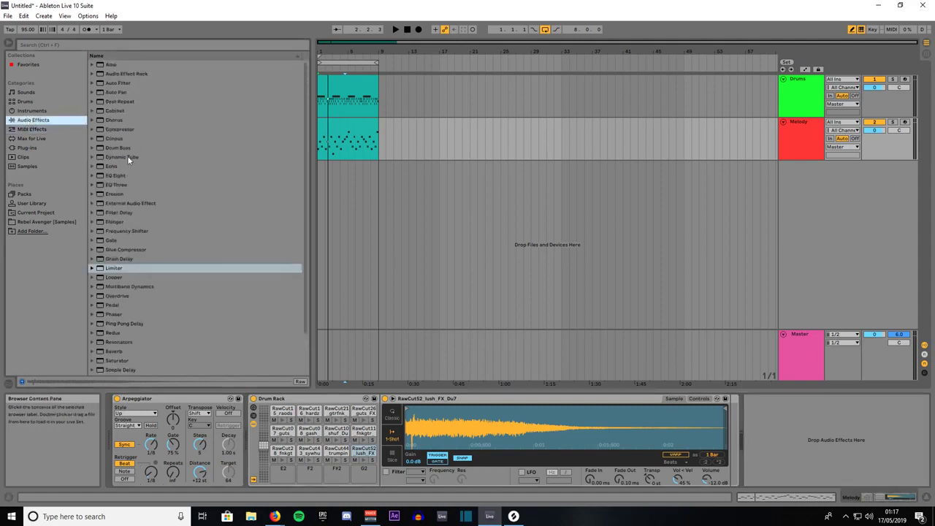
{"action": "left_click", "coordinate": [93, 74]}
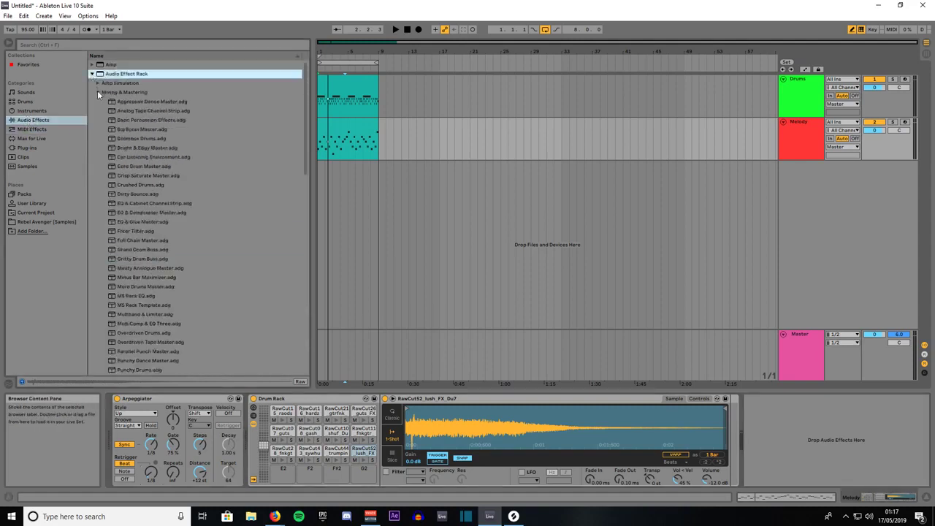
{"action": "left_click", "coordinate": [98, 92]}
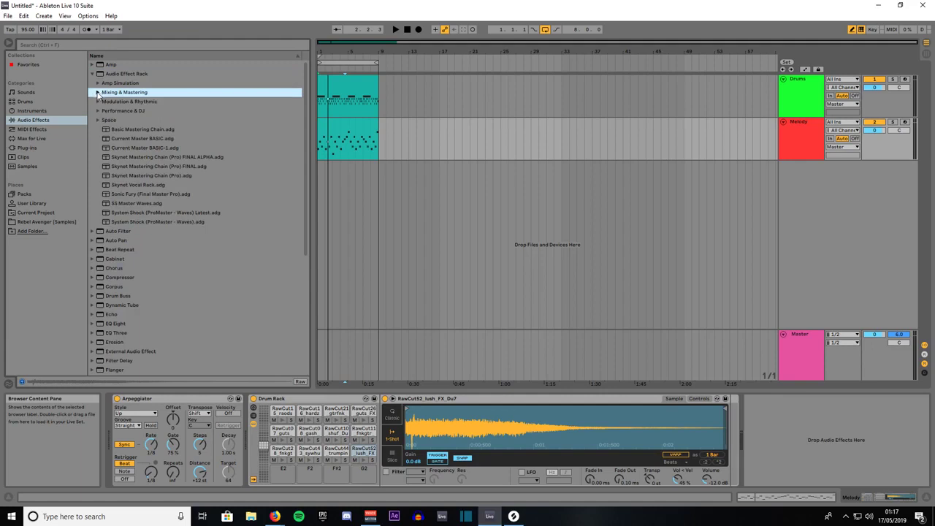
{"action": "left_click", "coordinate": [98, 93]}
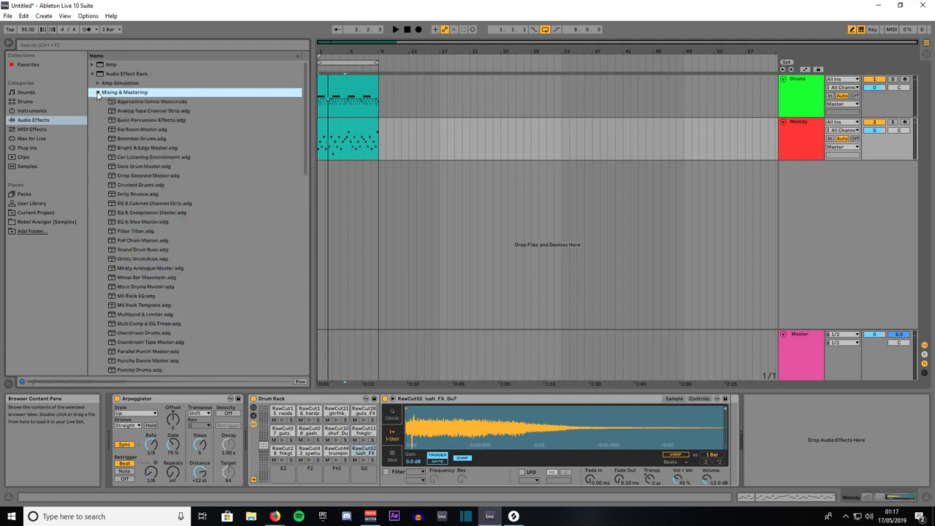
{"action": "left_click", "coordinate": [123, 138]}
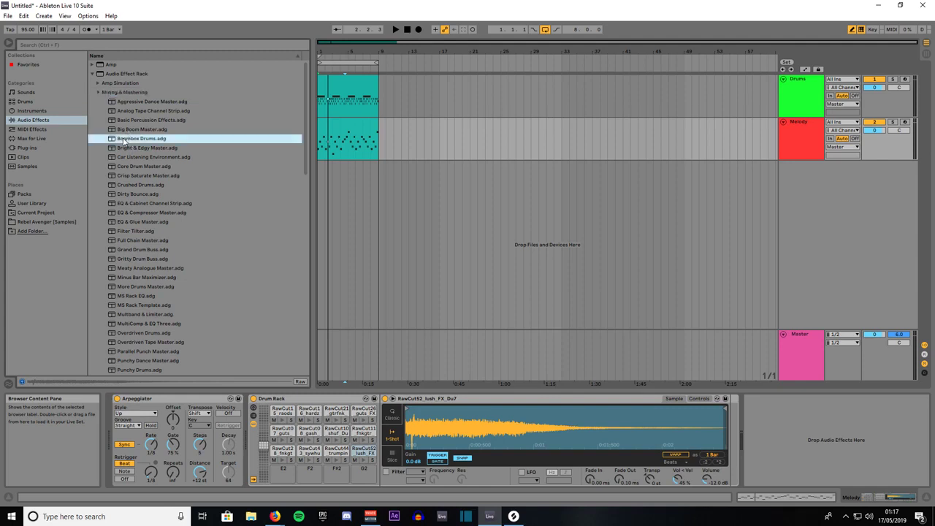
{"action": "left_click_drag", "start_coordinate": [337, 95], "coordinate": [336, 95]}
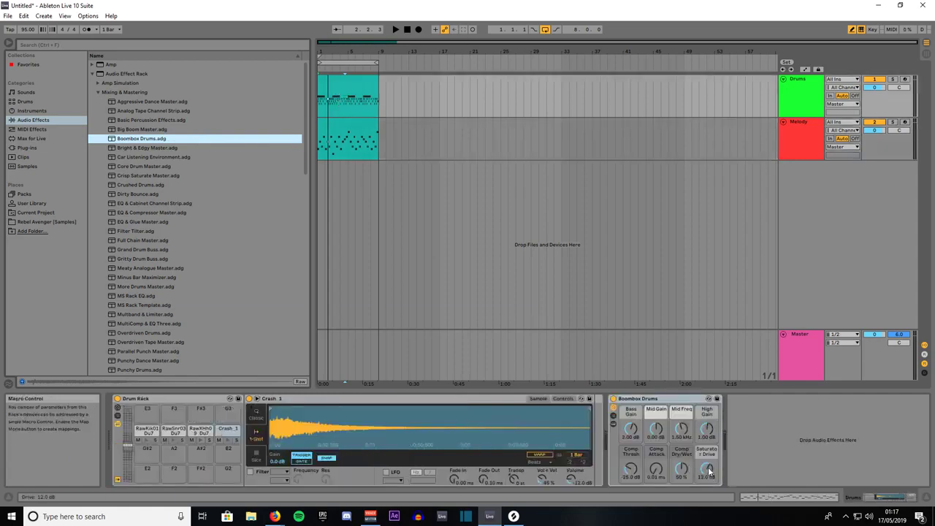
Step: Set the Boombox Drums rack's Saturator Drive to 10.5 dB with the beat playing, and select the Drums clip
{"action": "left_click", "coordinate": [706, 469]}
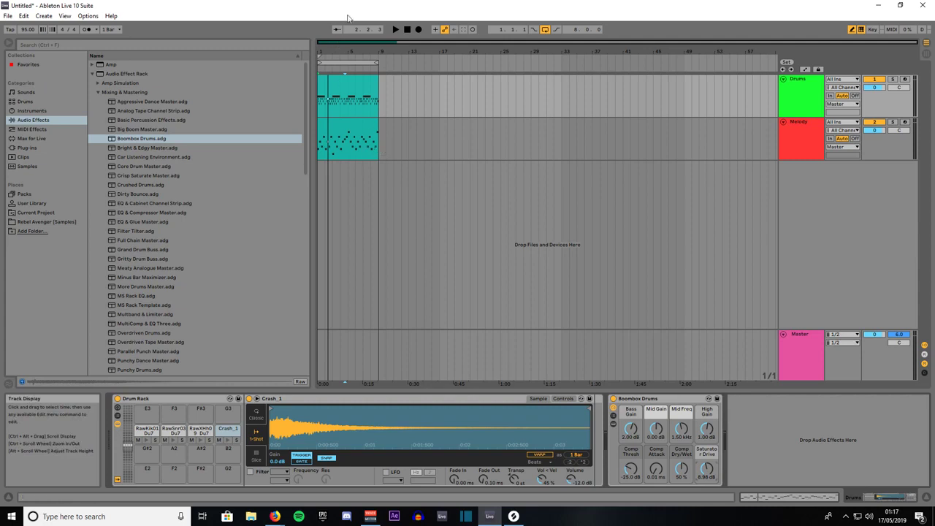
{"action": "left_click", "coordinate": [395, 30]}
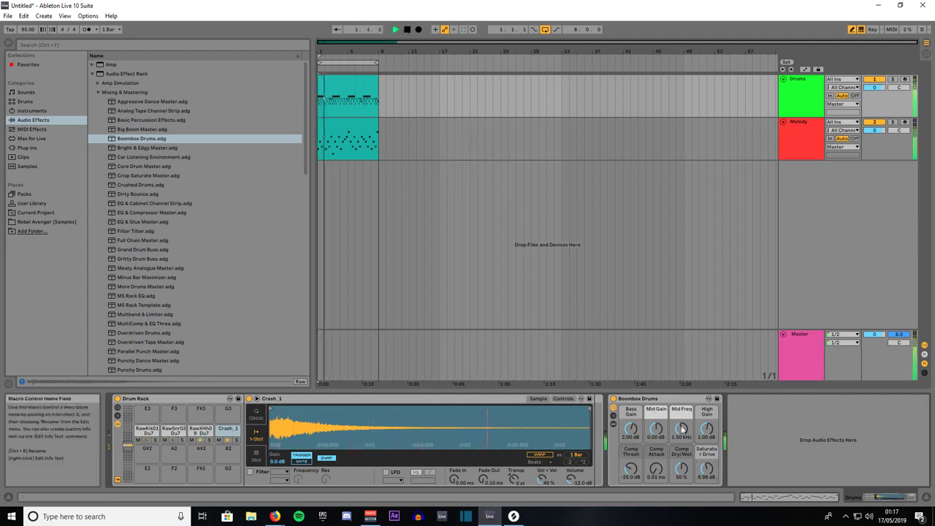
{"action": "mouse_move", "coordinate": [708, 471]}
{"action": "left_mouse_down"}
{"action": "mouse_move", "coordinate": [708, 448]}
{"action": "mouse_move", "coordinate": [708, 475]}
{"action": "left_mouse_up"}
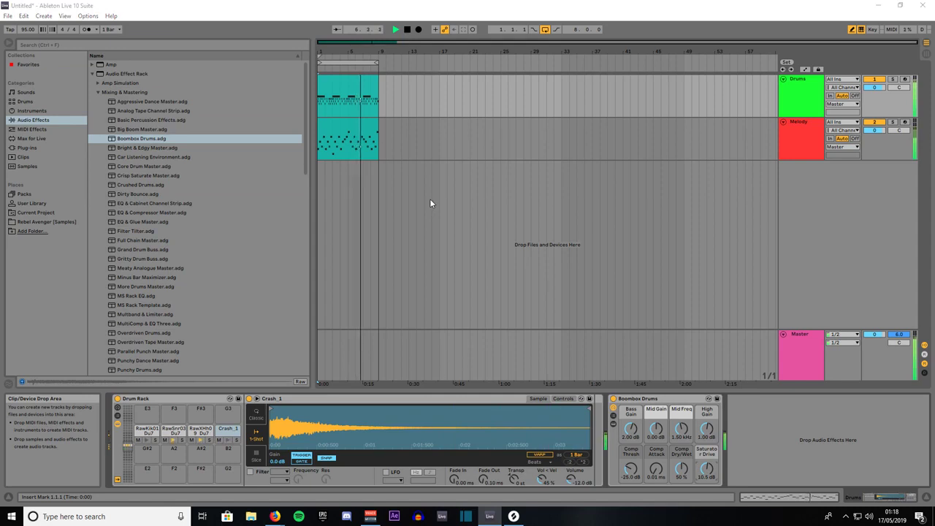
{"action": "key", "text": "space"}
{"action": "left_click", "coordinate": [385, 146]}
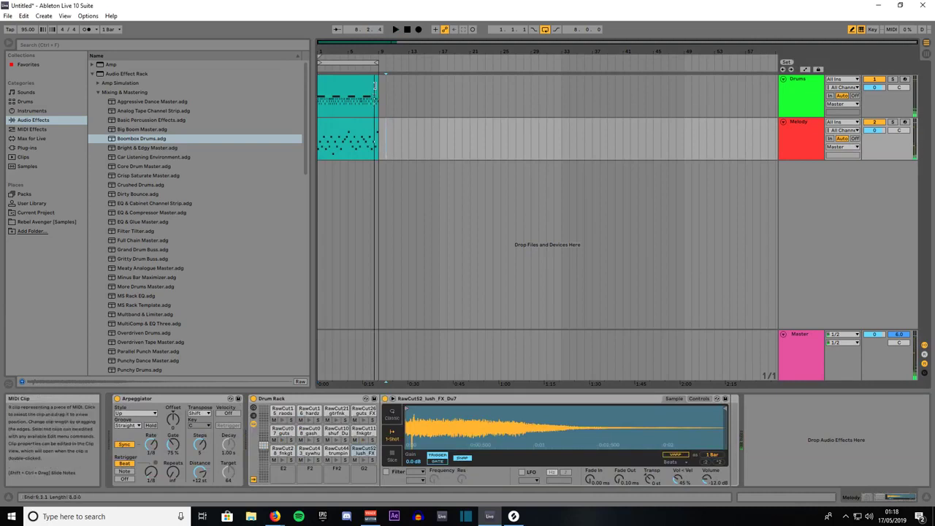
{"action": "left_click", "coordinate": [376, 80]}
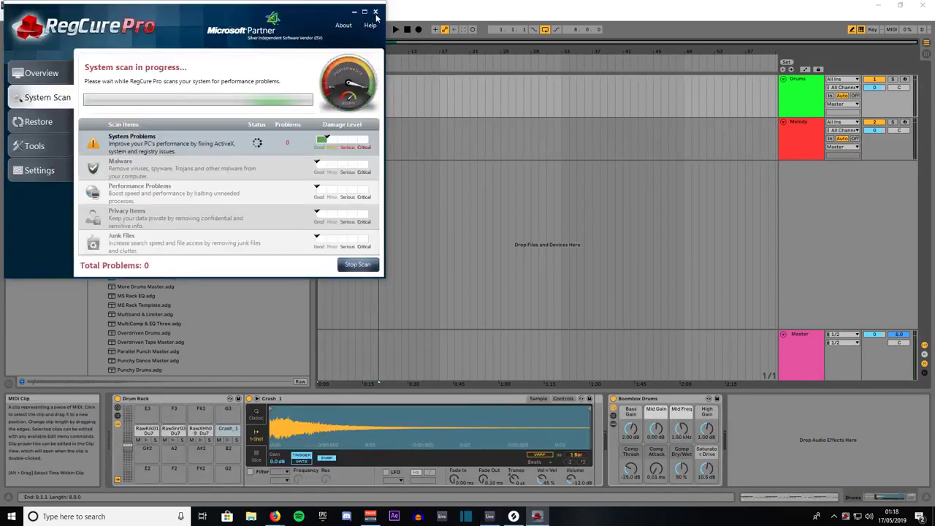
Step: Close the RegCure Pro window and confirm quitting it while its scan is running
{"action": "left_click", "coordinate": [375, 12]}
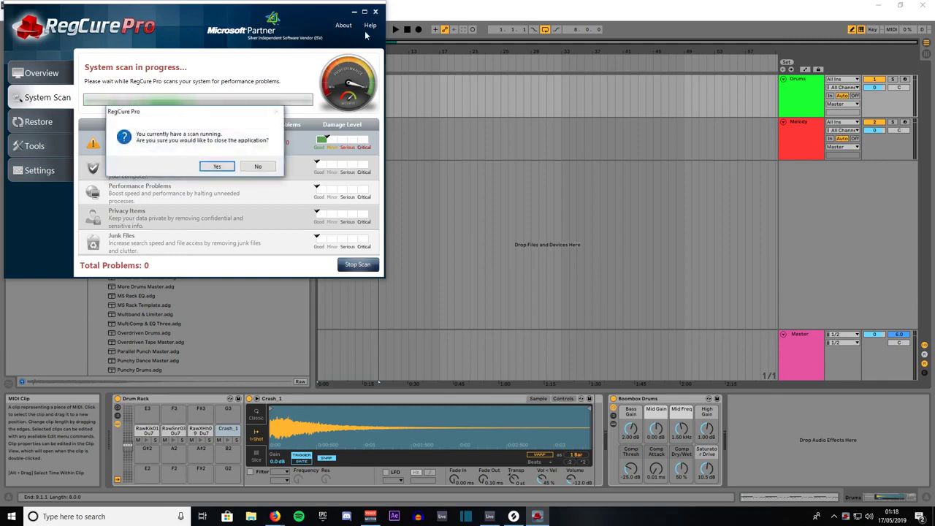
{"action": "left_click", "coordinate": [256, 168]}
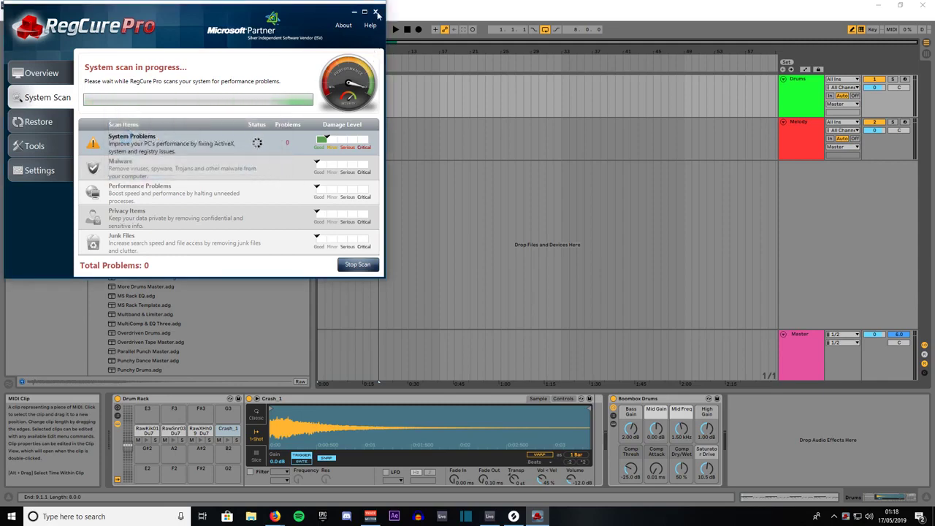
{"action": "left_click", "coordinate": [375, 12]}
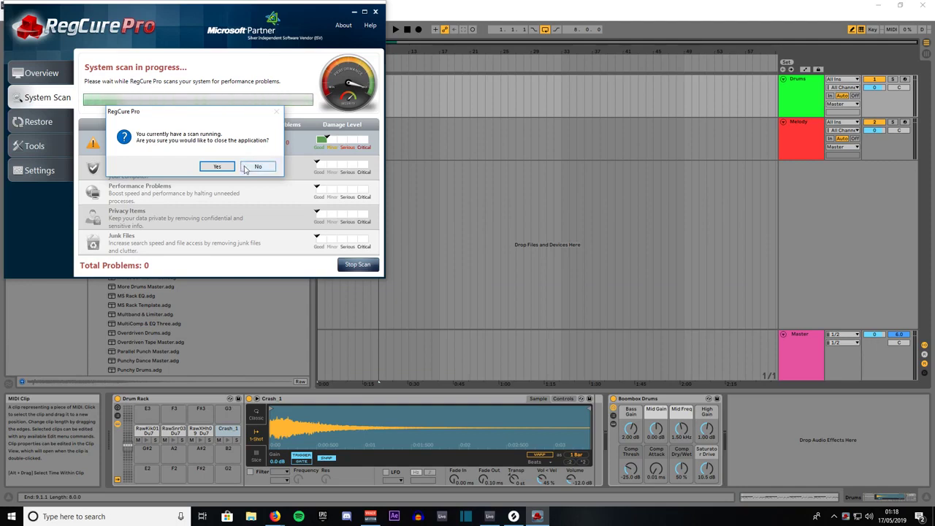
{"action": "left_click", "coordinate": [218, 167]}
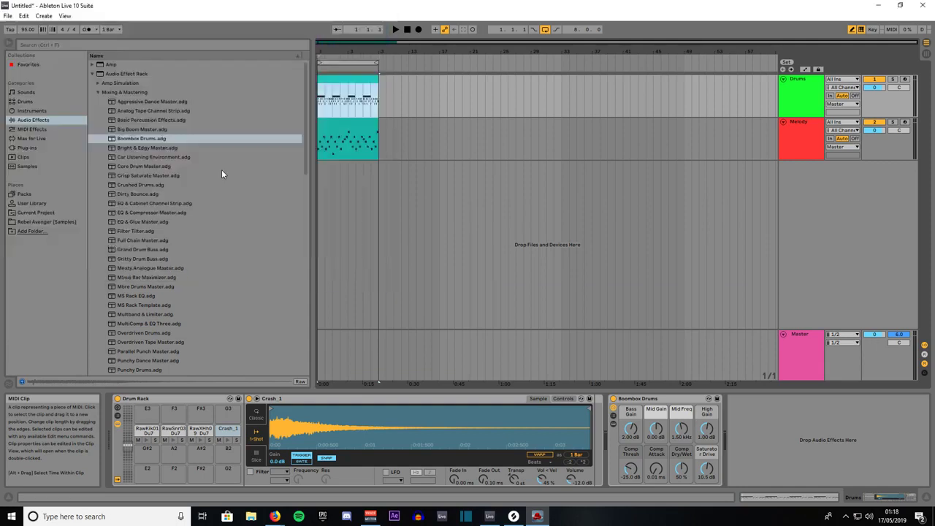
Step: Extend the Drums pattern to bar 17 so it spans 16 bars
{"action": "left_click", "coordinate": [339, 149]}
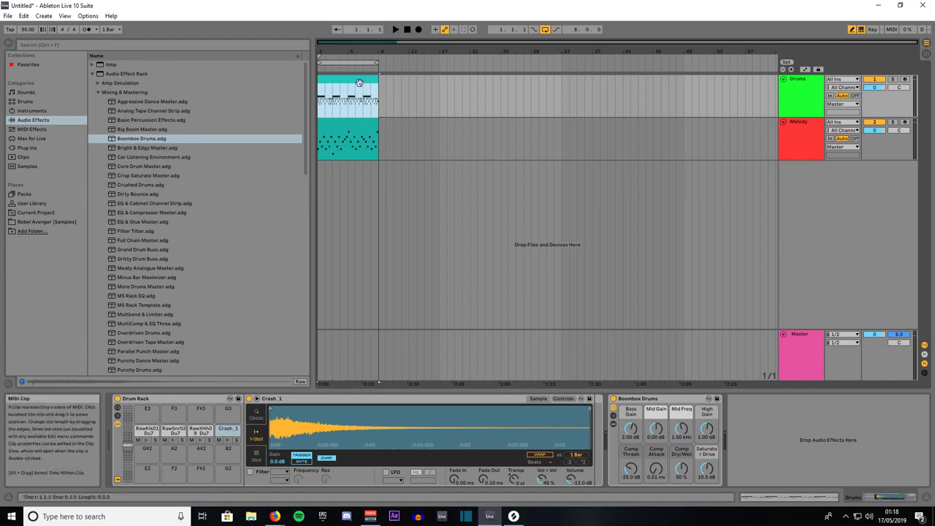
{"action": "left_click_drag", "start_coordinate": [379, 78], "coordinate": [440, 78]}
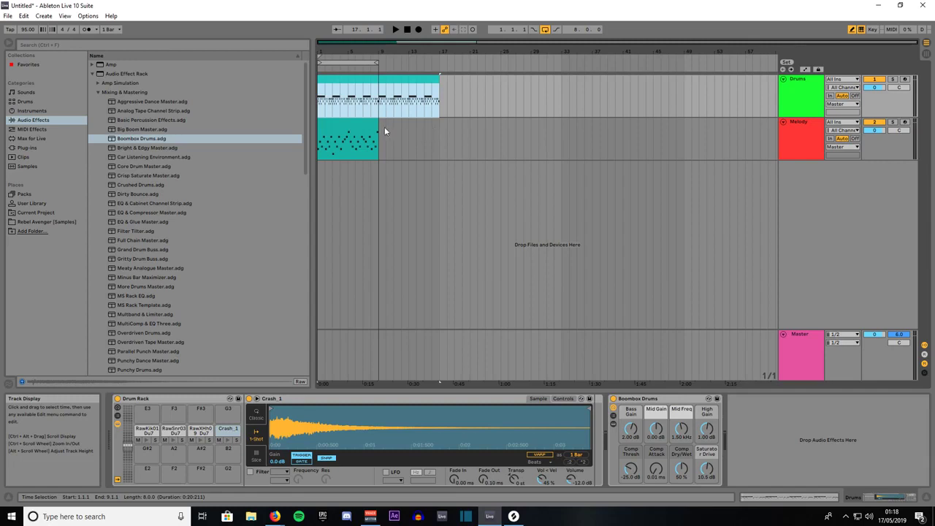
Step: Freeze the Melody track
{"action": "left_click", "coordinate": [796, 129]}
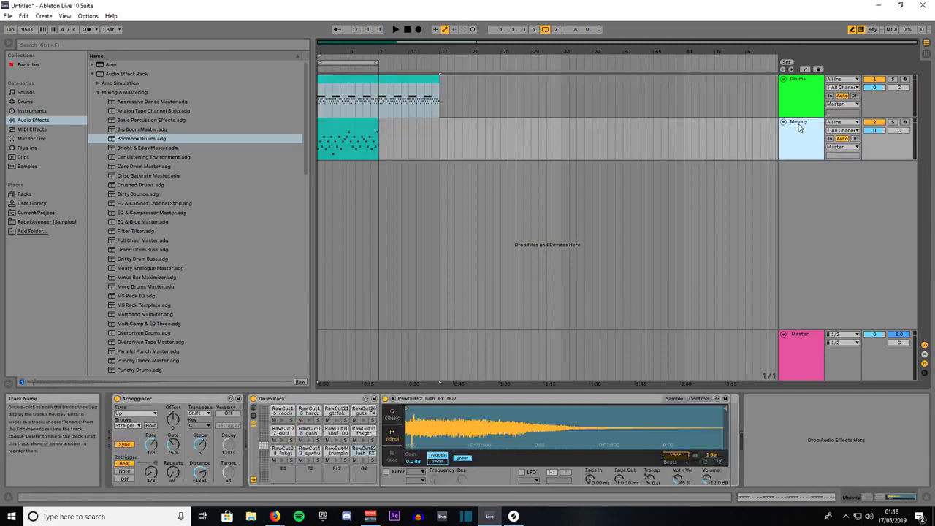
{"action": "right_click", "coordinate": [798, 125]}
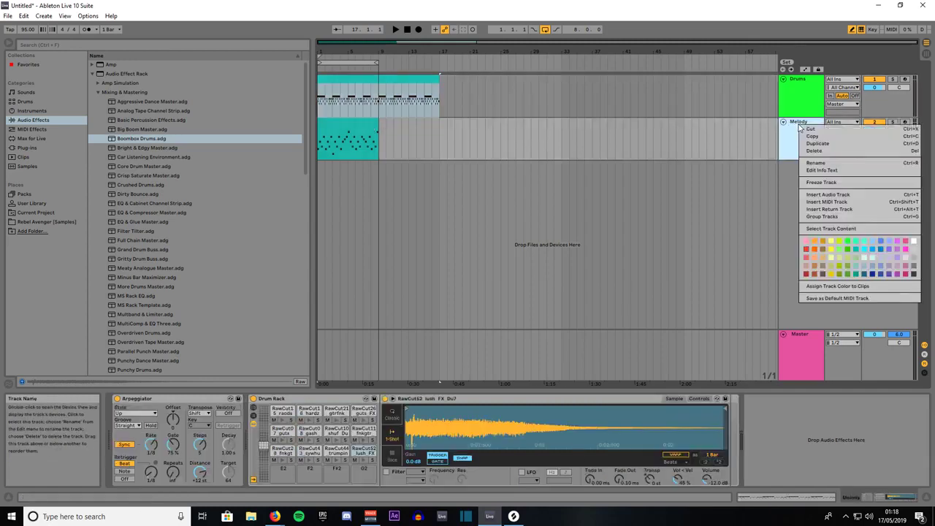
{"action": "left_click", "coordinate": [819, 183]}
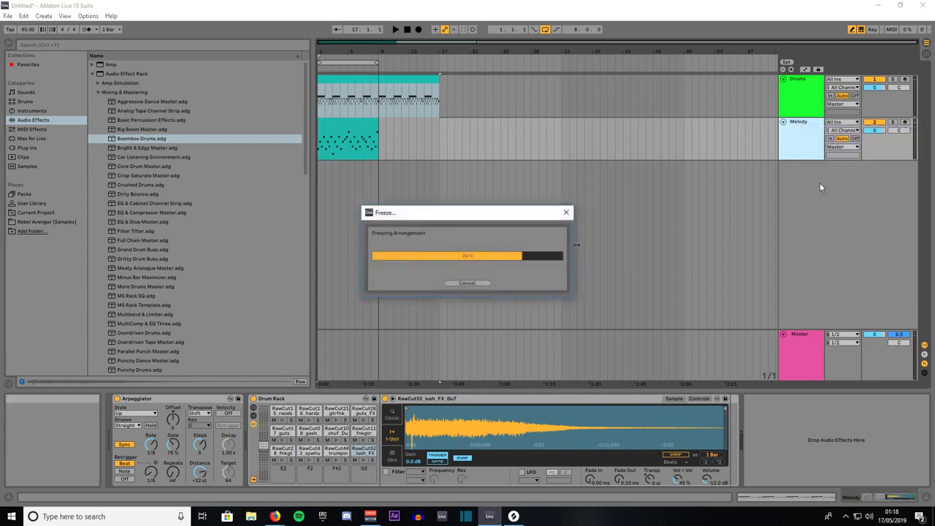
Step: Insert a new audio track and copy the frozen Melody clip onto it at bar 1
{"action": "left_click", "coordinate": [44, 15]}
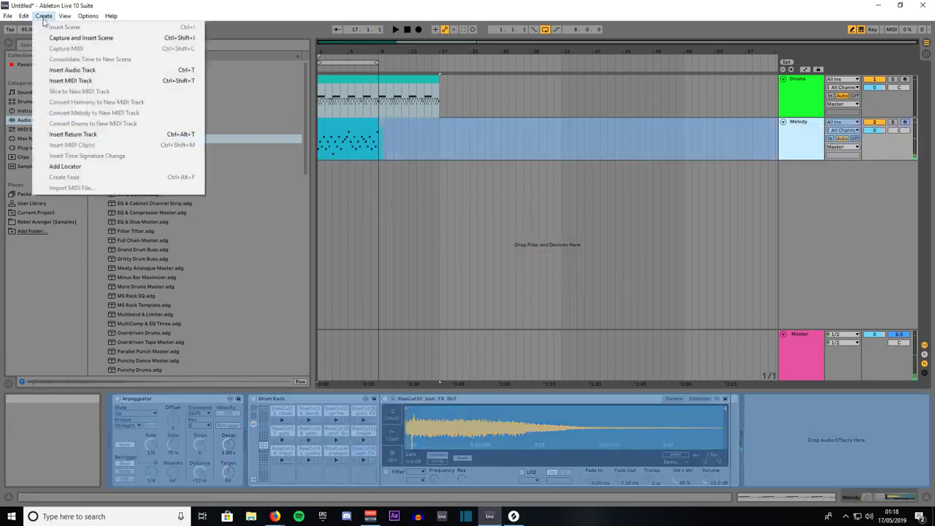
{"action": "left_click", "coordinate": [72, 70]}
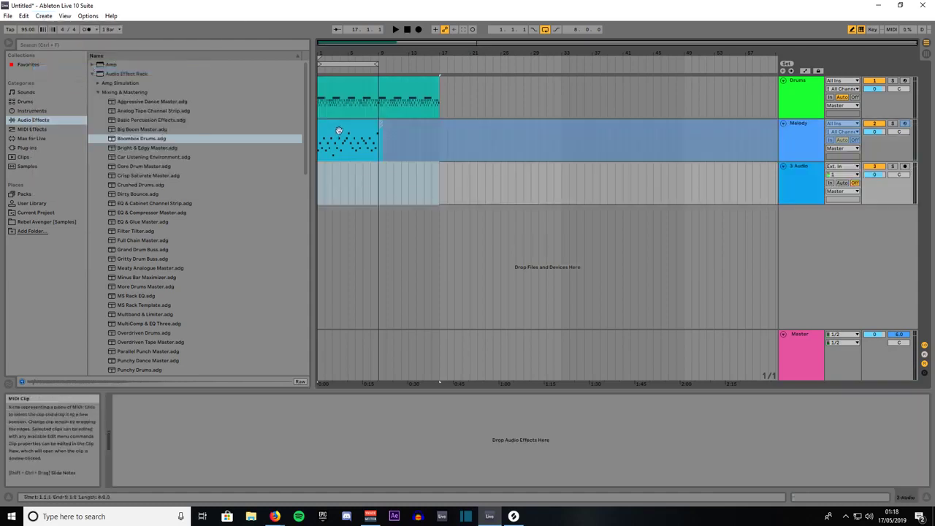
{"action": "left_click", "coordinate": [338, 128]}
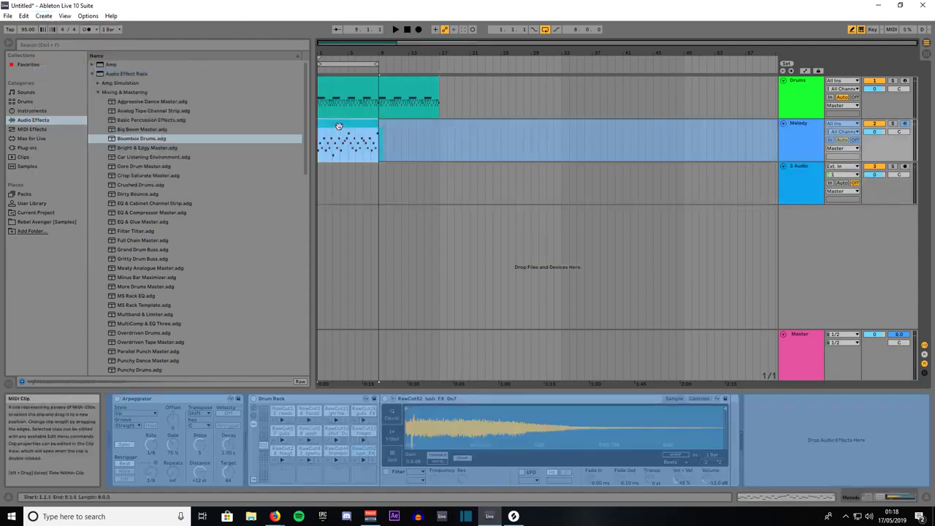
{"action": "left_click_drag", "start_coordinate": [338, 126], "coordinate": [341, 166]}
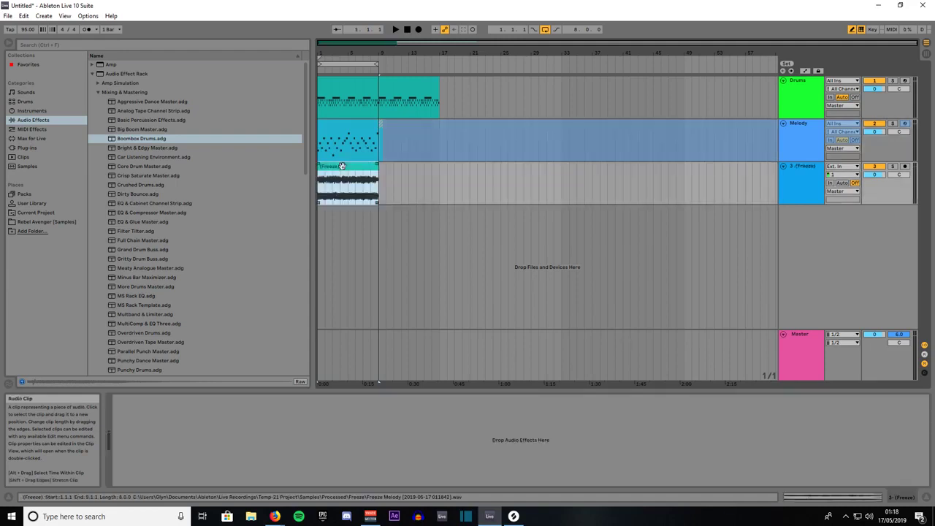
Step: Unfreeze the Melody track and move the rendered audio clip to bars 9 to 17
{"action": "right_click", "coordinate": [804, 127]}
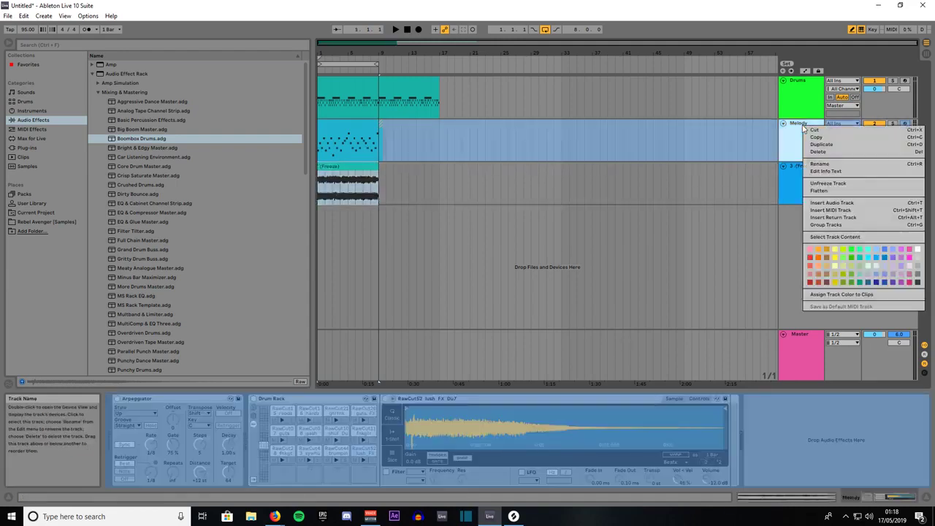
{"action": "left_click", "coordinate": [828, 184]}
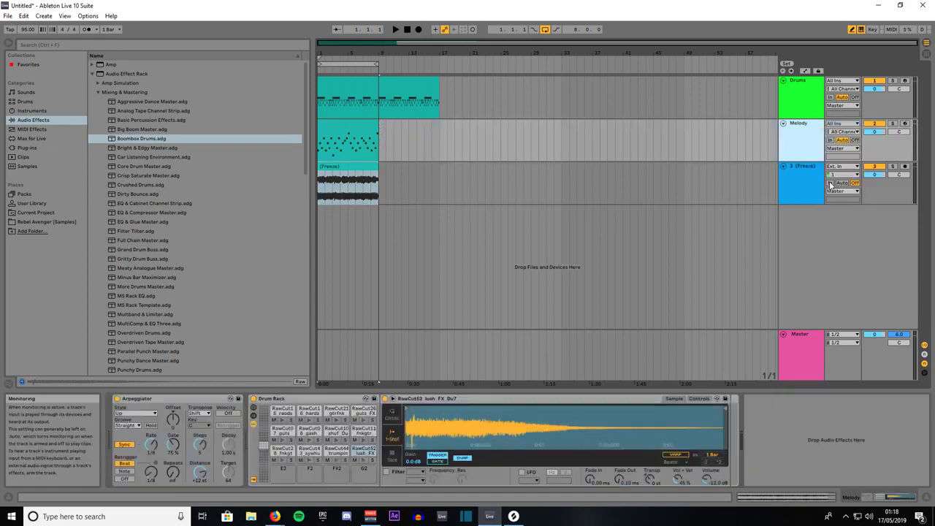
{"action": "left_click", "coordinate": [340, 169]}
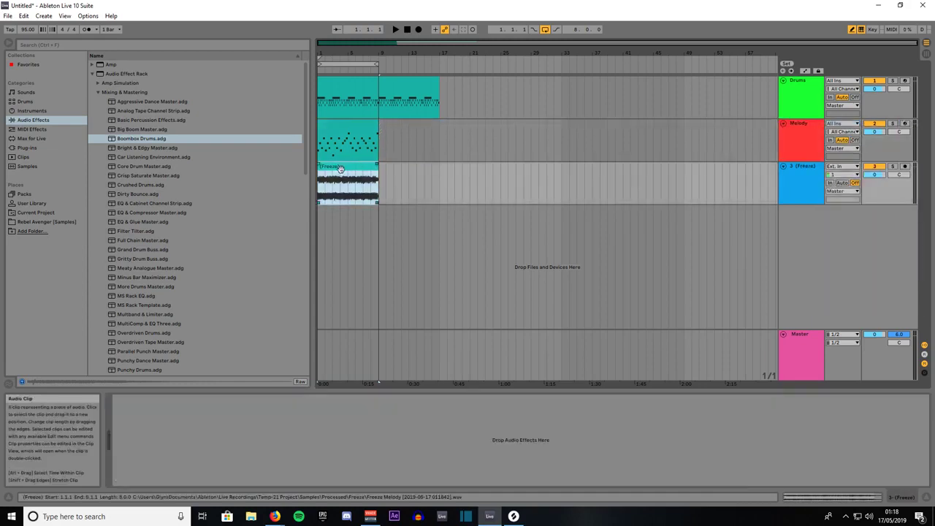
{"action": "left_click_drag", "start_coordinate": [336, 170], "coordinate": [395, 174]}
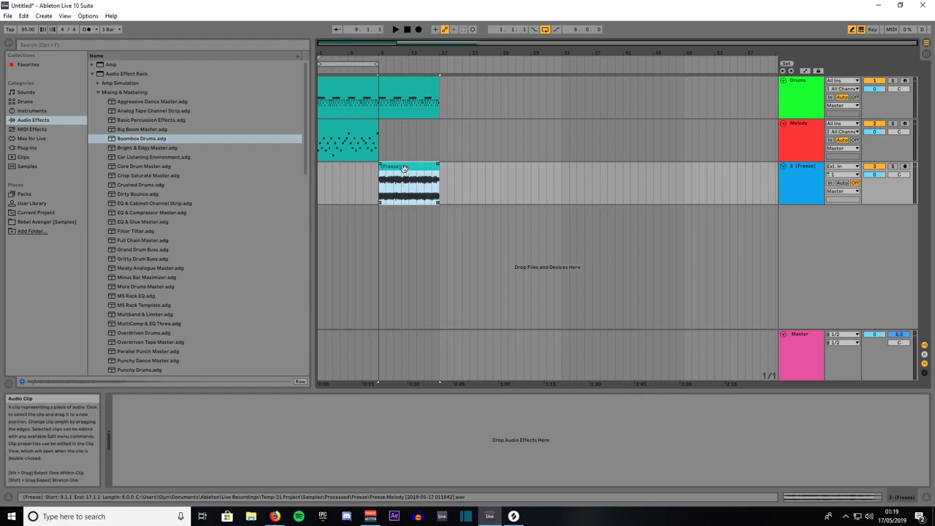
Step: Slice the rendered melody audio clip to a new MIDI track, one slice per 1/2 note with the Built-in preset
{"action": "right_click", "coordinate": [404, 169]}
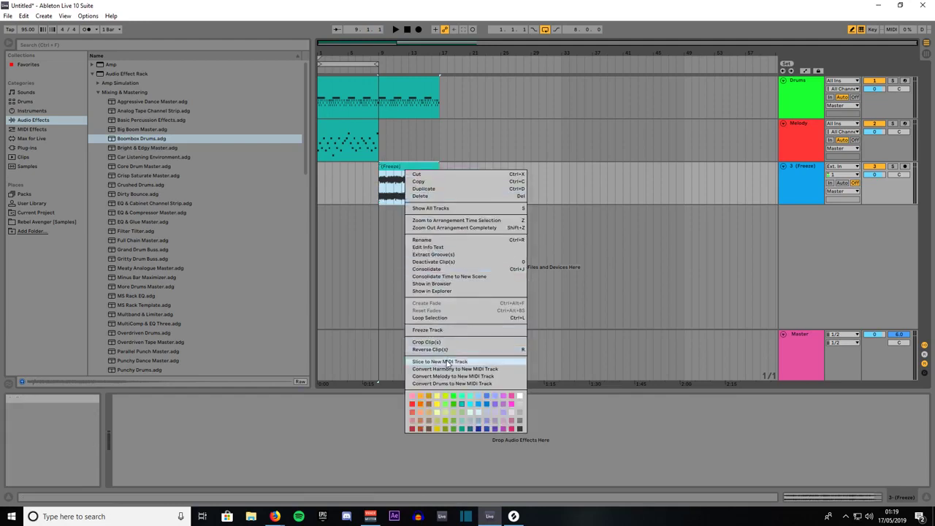
{"action": "left_click", "coordinate": [447, 363]}
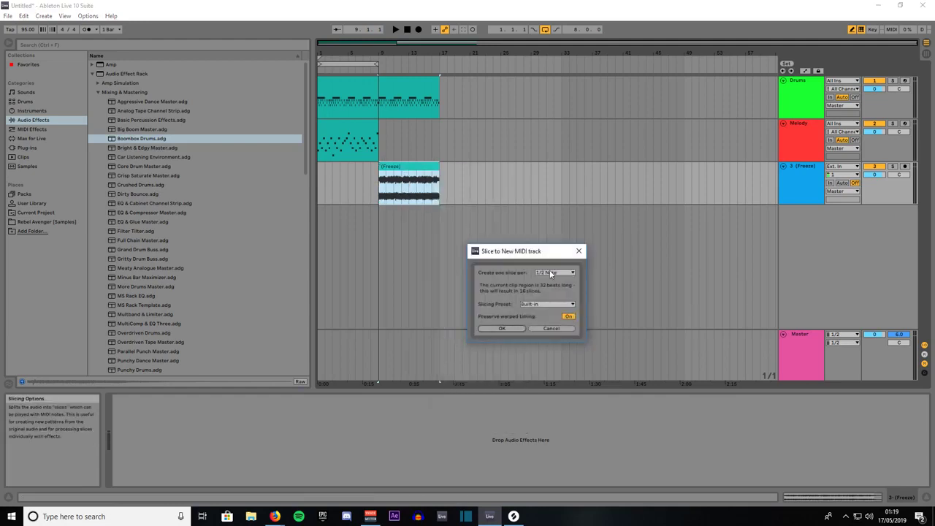
{"action": "left_click", "coordinate": [503, 328]}
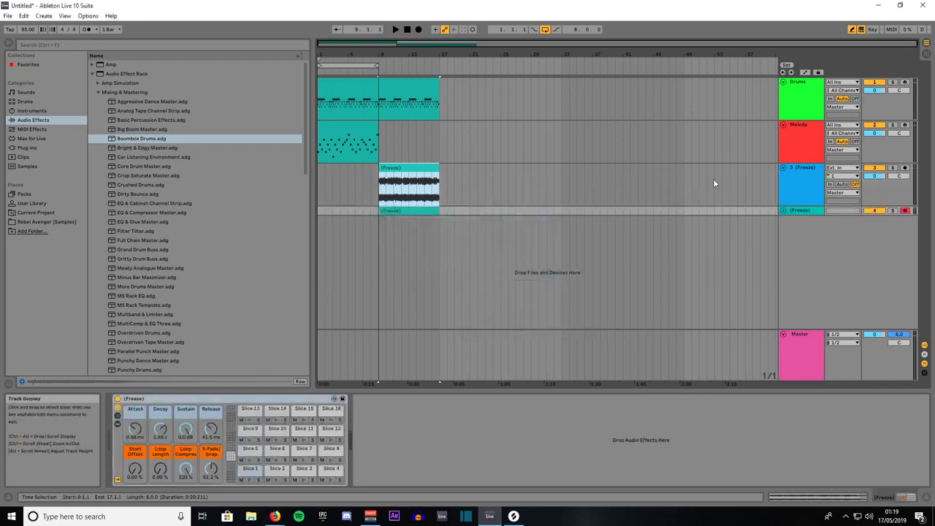
Step: Delete the rendered audio track and unfold the new sliced MIDI track
{"action": "left_click", "coordinate": [799, 172]}
{"action": "key", "text": "Delete"}
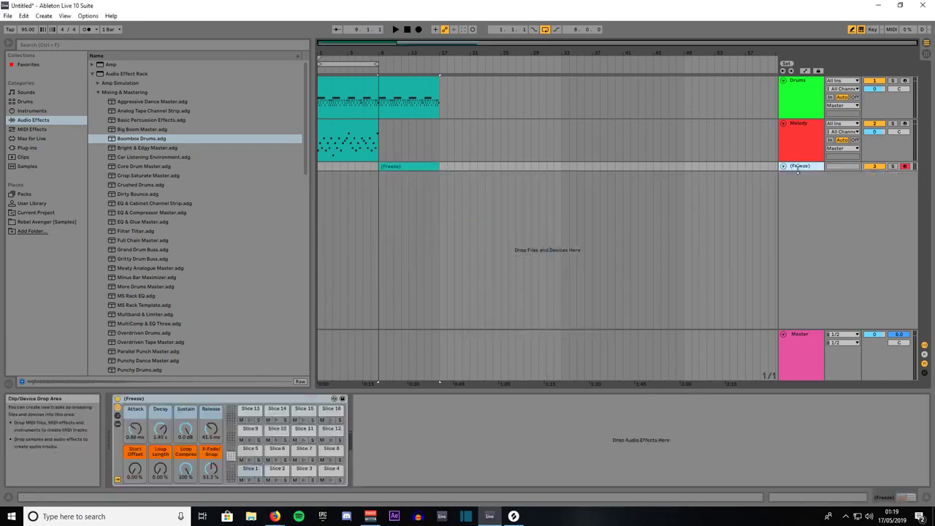
{"action": "left_click", "coordinate": [783, 166]}
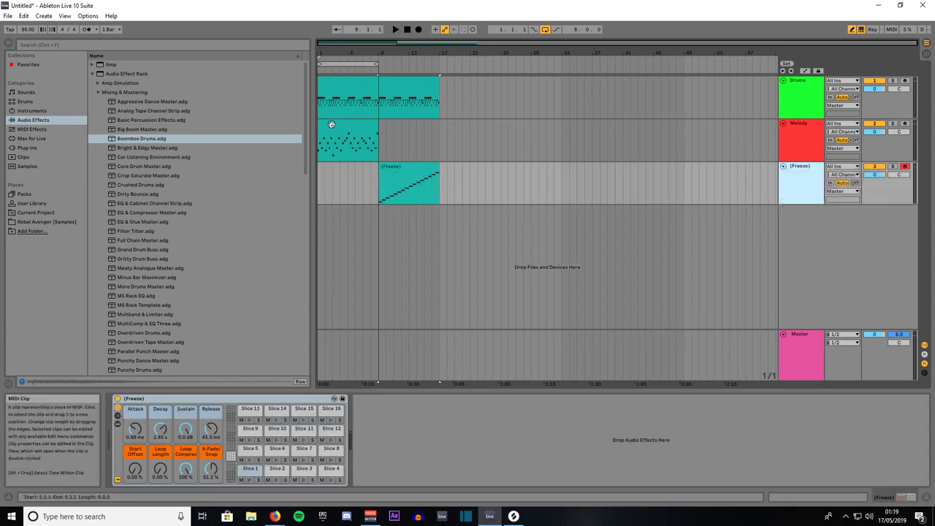
Step: Extend the arrangement loop to bar 17 so it covers 16 bars
{"action": "left_click", "coordinate": [398, 166]}
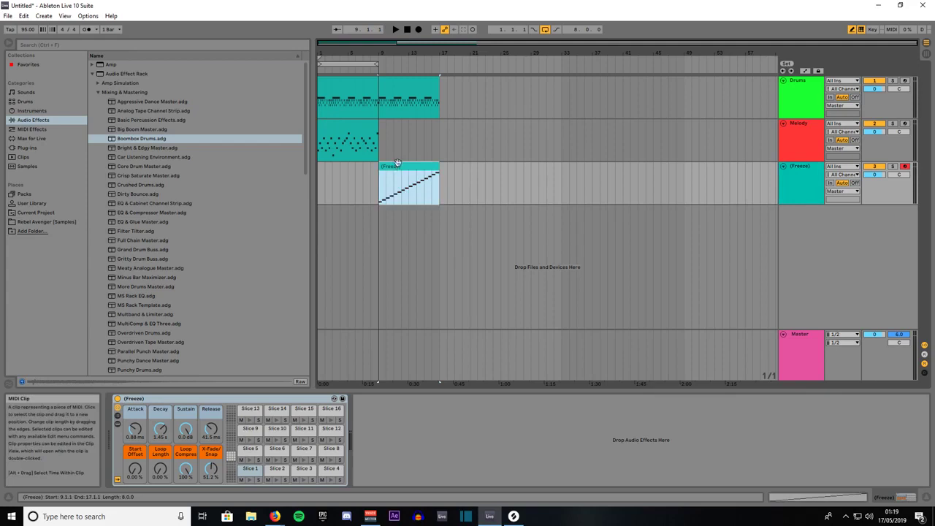
{"action": "left_click_drag", "start_coordinate": [376, 64], "coordinate": [438, 63]}
Step: Add the Utility audio effect to the sliced (Freeze) track and raise the track volume to 3.0 dB
{"action": "left_click", "coordinate": [41, 138]}
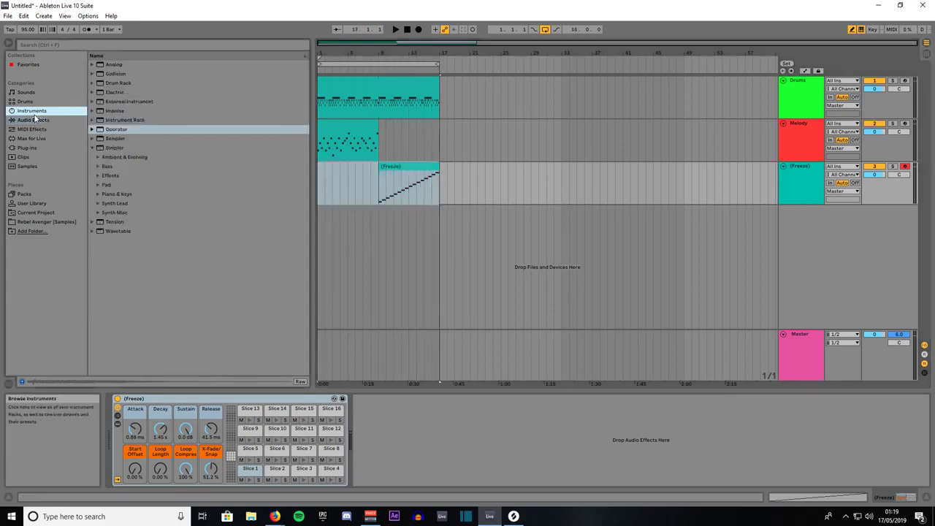
{"action": "left_click", "coordinate": [33, 120]}
{"action": "left_click", "coordinate": [91, 74]}
{"action": "scroll", "coordinate": [156, 238], "scroll_direction": "down", "scroll_amount": 3}
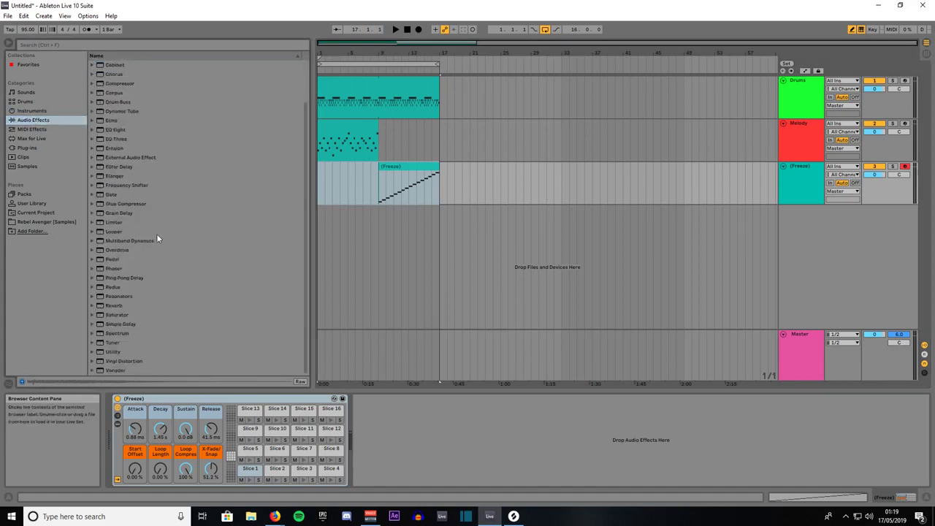
{"action": "left_click", "coordinate": [117, 351]}
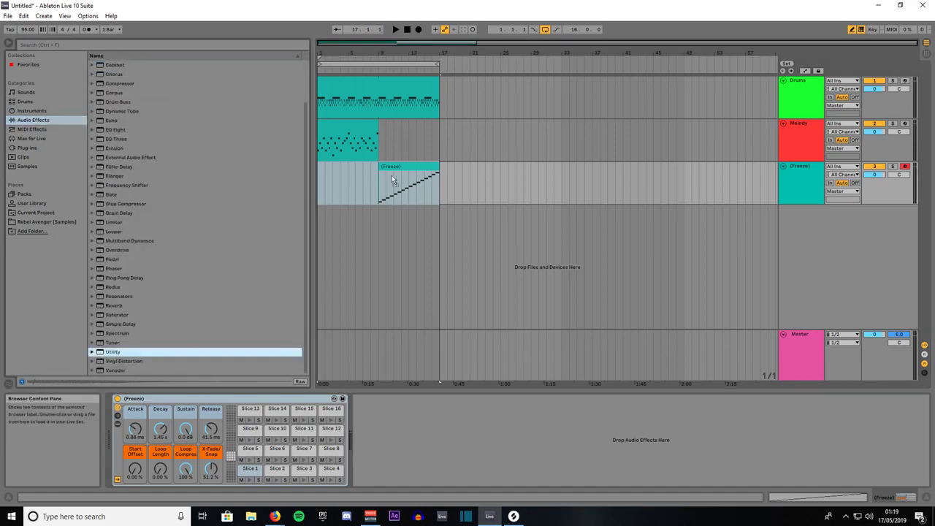
{"action": "left_click_drag", "start_coordinate": [402, 173], "coordinate": [402, 173]}
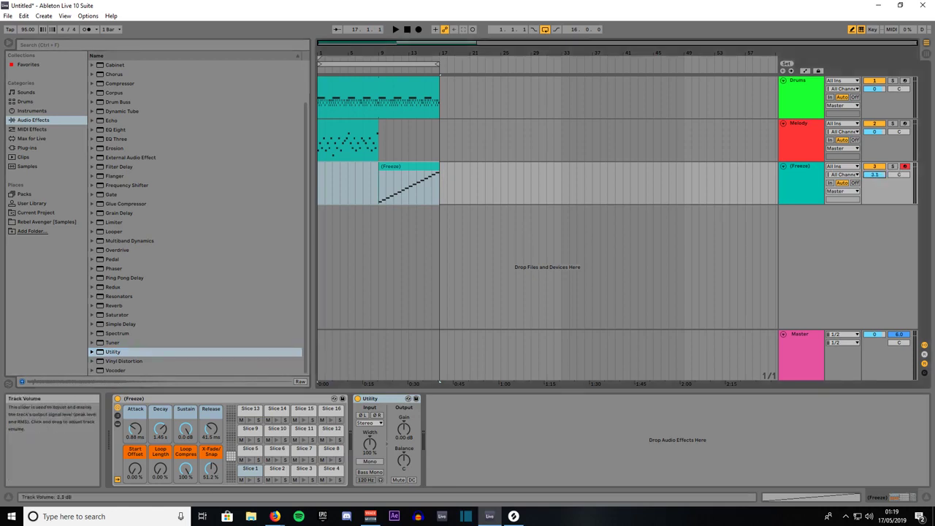
{"action": "left_click", "coordinate": [409, 186]}
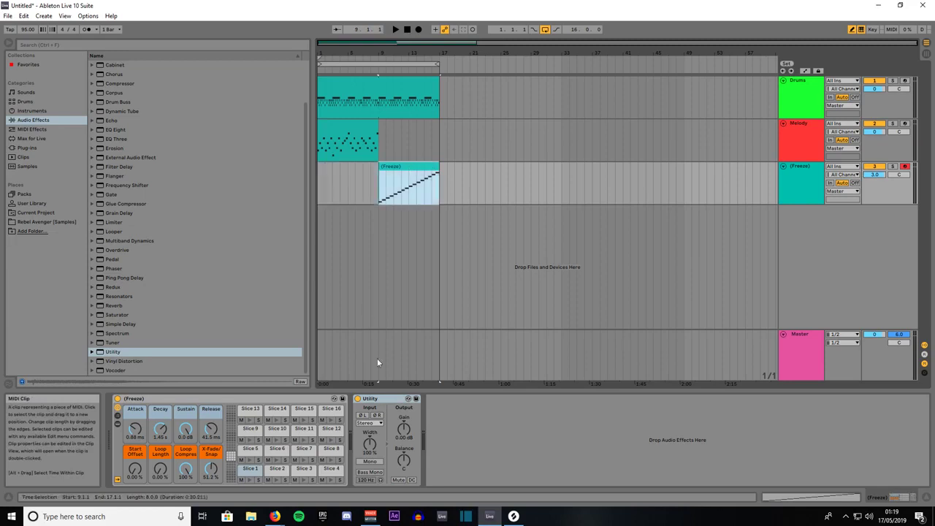
Step: Try the Utility Gain at 5 dB, play the transition into the sliced section, and set the Gain to 3 dB
{"action": "left_click", "coordinate": [406, 425]}
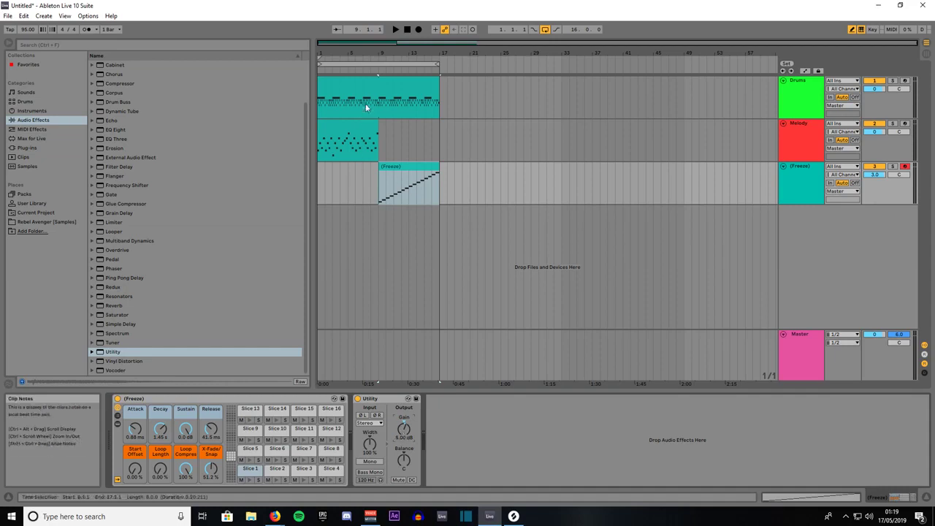
{"action": "left_click", "coordinate": [368, 66]}
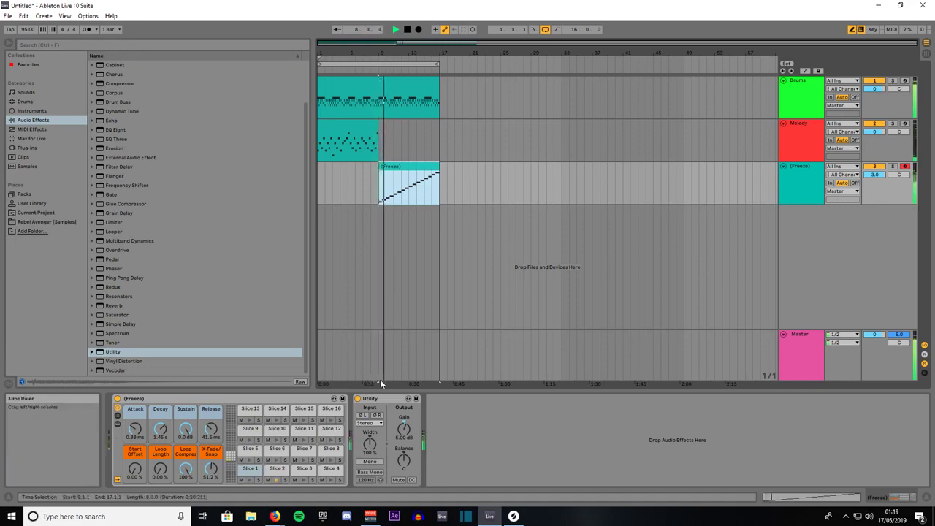
{"action": "left_click_drag", "start_coordinate": [402, 430], "coordinate": [401, 434]}
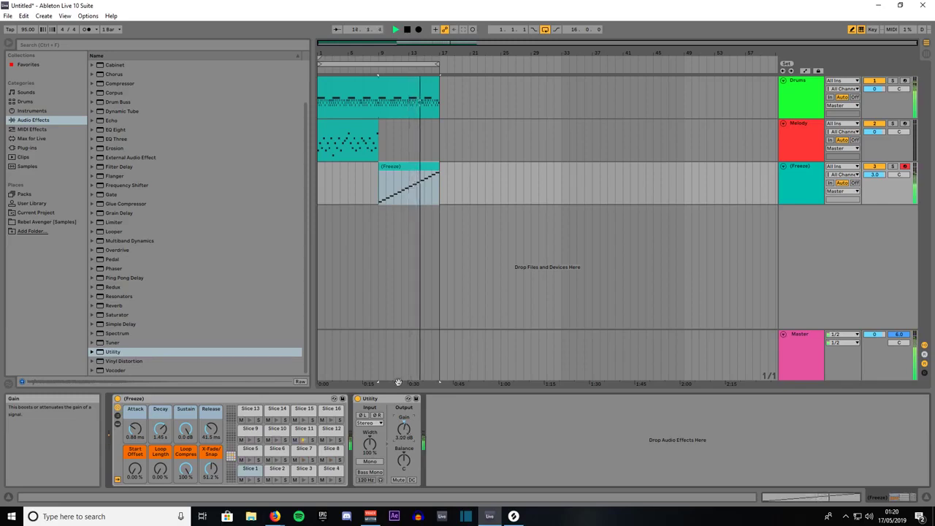
Step: Set the (Freeze) track volume to 3.4 dB while replaying the transition between the two melody sections
{"action": "left_click", "coordinate": [371, 70]}
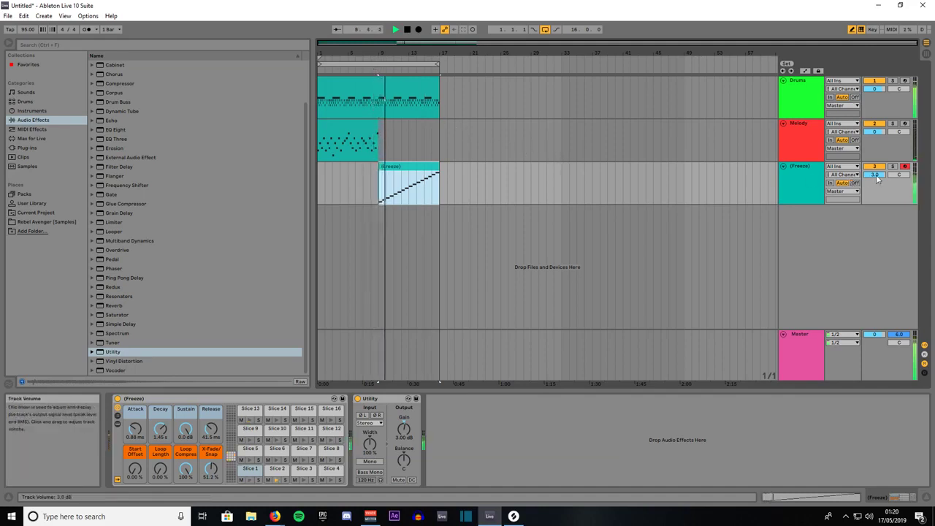
{"action": "left_click_drag", "start_coordinate": [877, 179], "coordinate": [877, 174]}
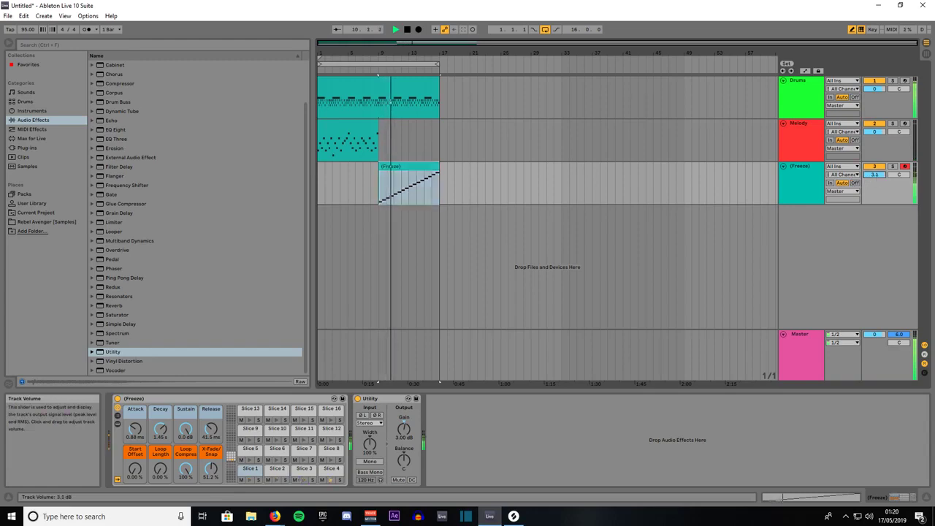
{"action": "left_click", "coordinate": [368, 70]}
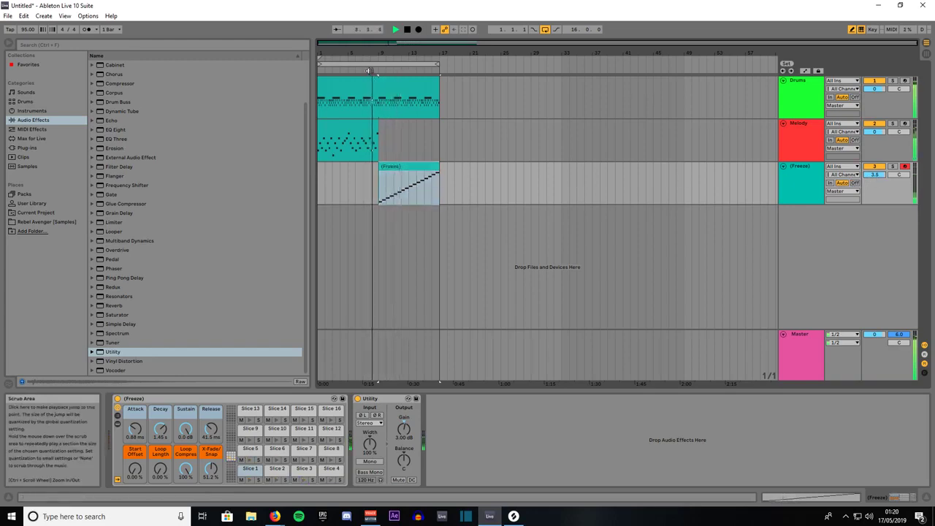
{"action": "left_click_drag", "start_coordinate": [876, 177], "coordinate": [876, 177]}
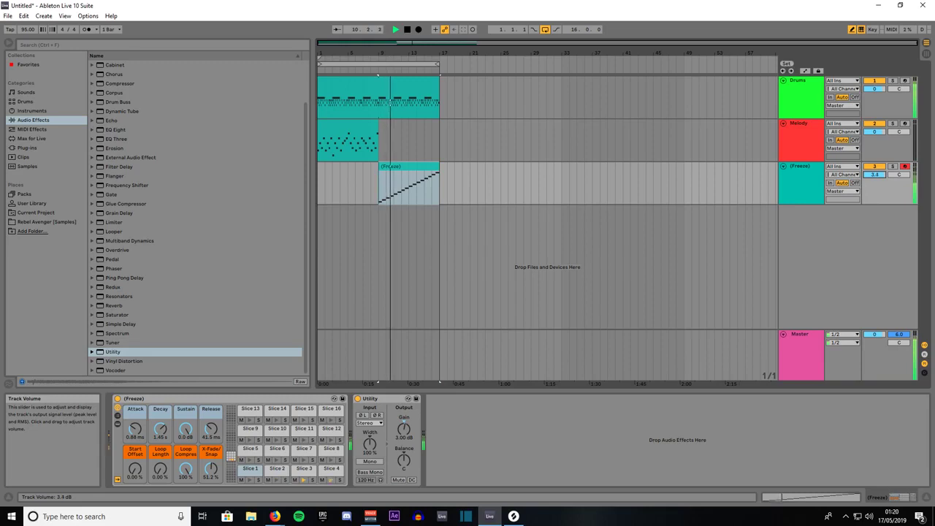
Step: Set the (Freeze) track volume to 3.2 dB and its Utility Gain to 3.12 dB, replaying the transition into the sliced section
{"action": "left_click_drag", "start_coordinate": [876, 178], "coordinate": [877, 179]}
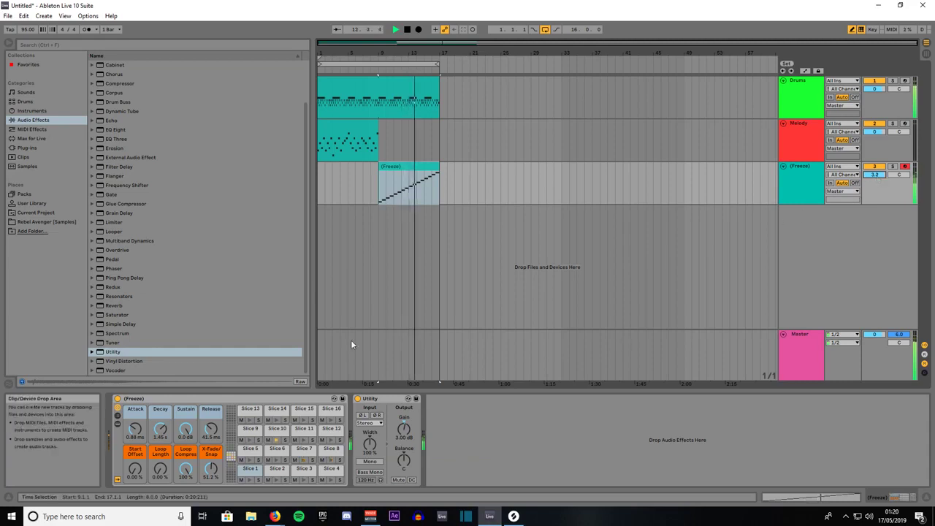
{"action": "left_click", "coordinate": [404, 436]}
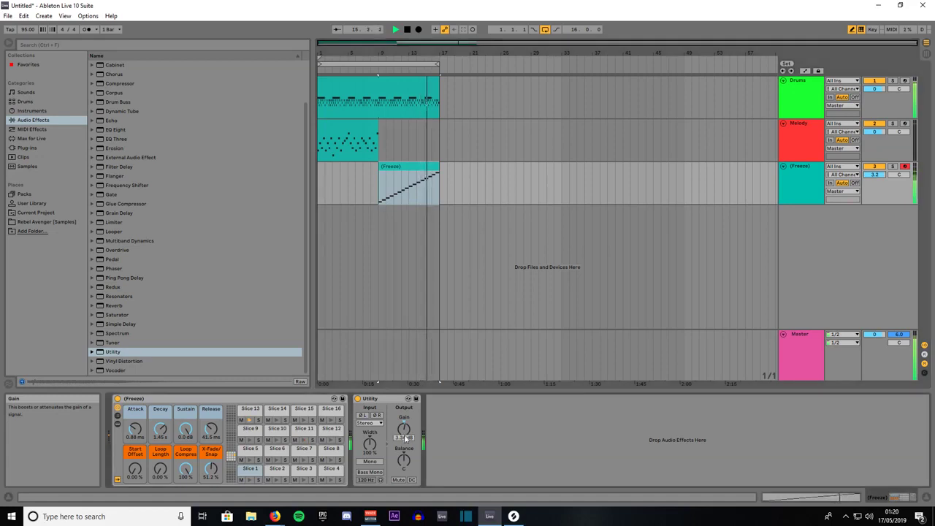
{"action": "left_click_drag", "start_coordinate": [405, 437], "coordinate": [405, 439]}
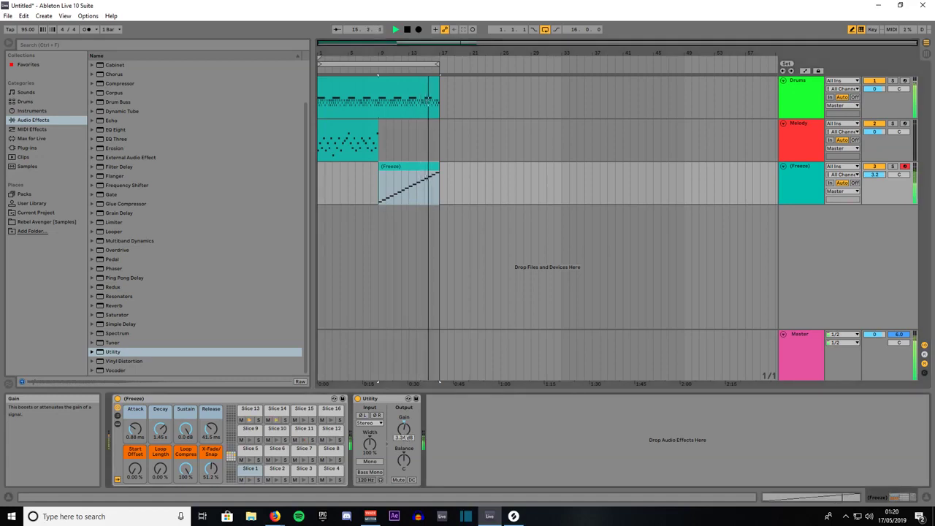
{"action": "left_click", "coordinate": [372, 70]}
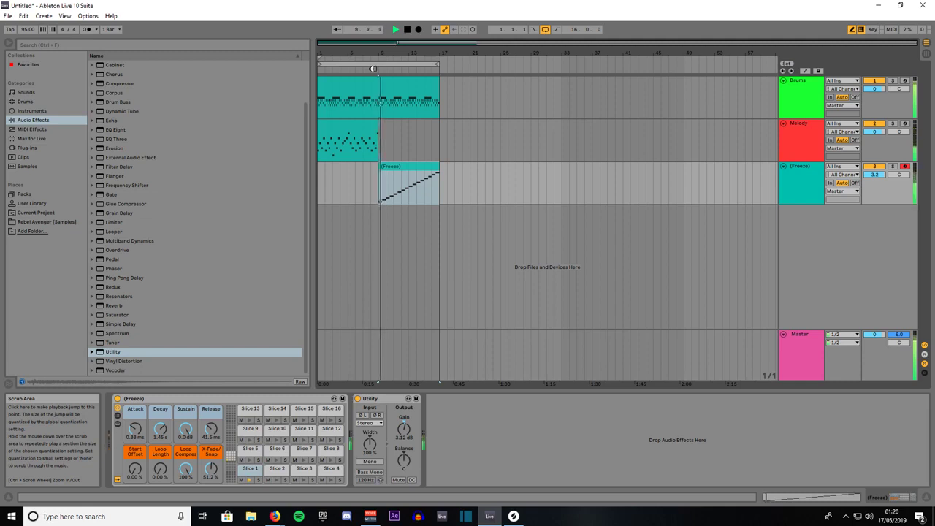
{"action": "key", "text": "space"}
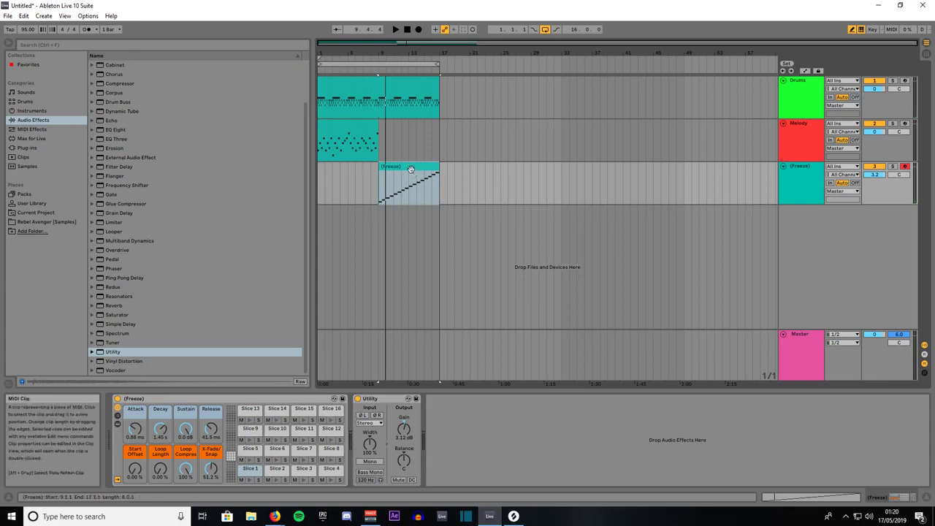
Step: Rename the (Freeze) track as Melody 2 and colour it red like the Melody track
{"action": "left_click", "coordinate": [410, 170]}
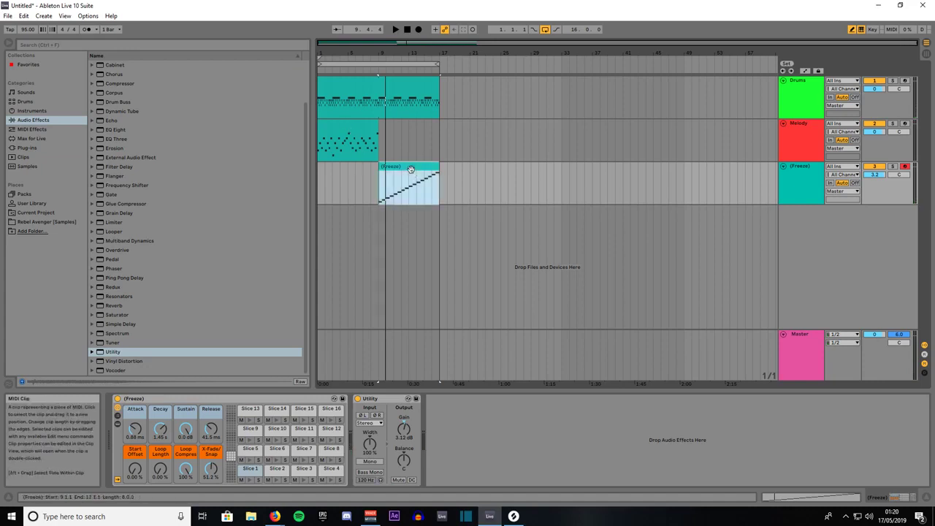
{"action": "right_click", "coordinate": [802, 173]}
{"action": "left_click", "coordinate": [830, 210]}
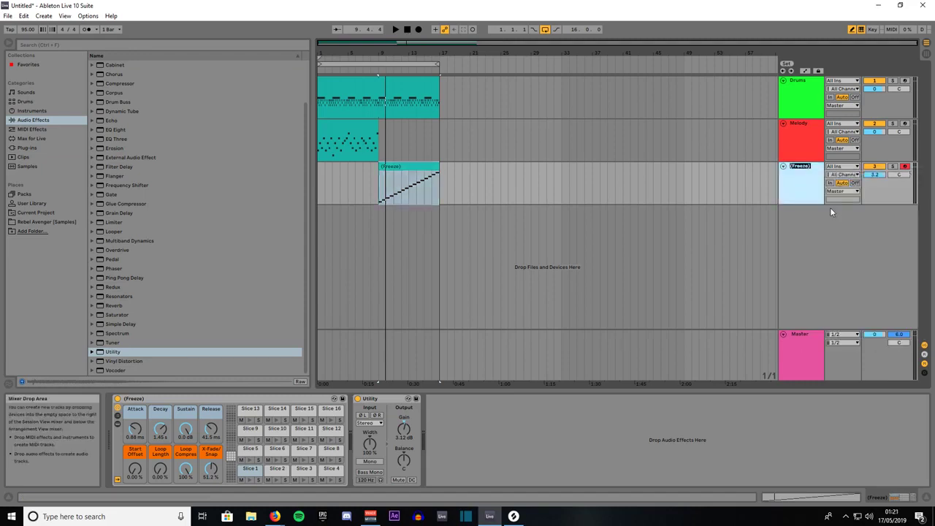
{"action": "type", "text": "Melody 2"}
{"action": "right_click", "coordinate": [801, 176]}
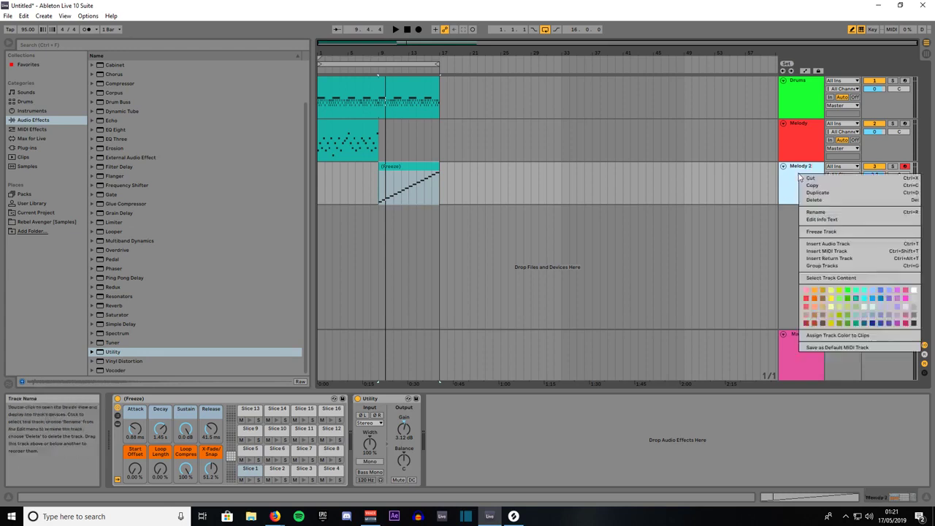
{"action": "left_click", "coordinate": [807, 299]}
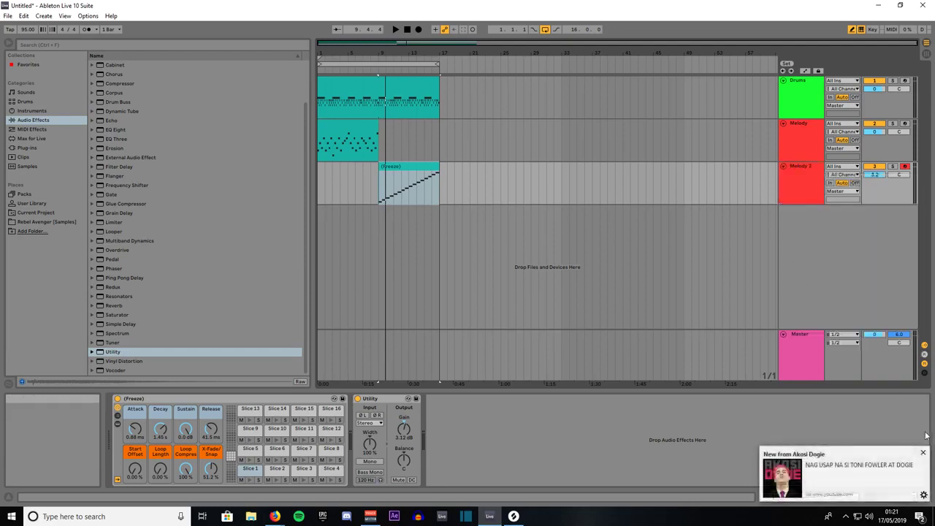
{"action": "left_click", "coordinate": [922, 452]}
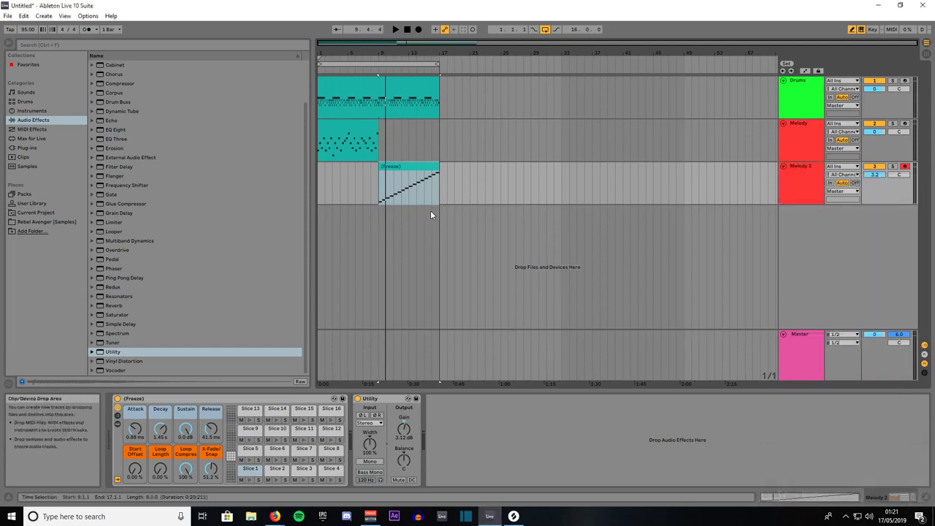
Step: Show the notes of the sliced clip on Melody 2 in an enlarged note editor
{"action": "left_click", "coordinate": [402, 169]}
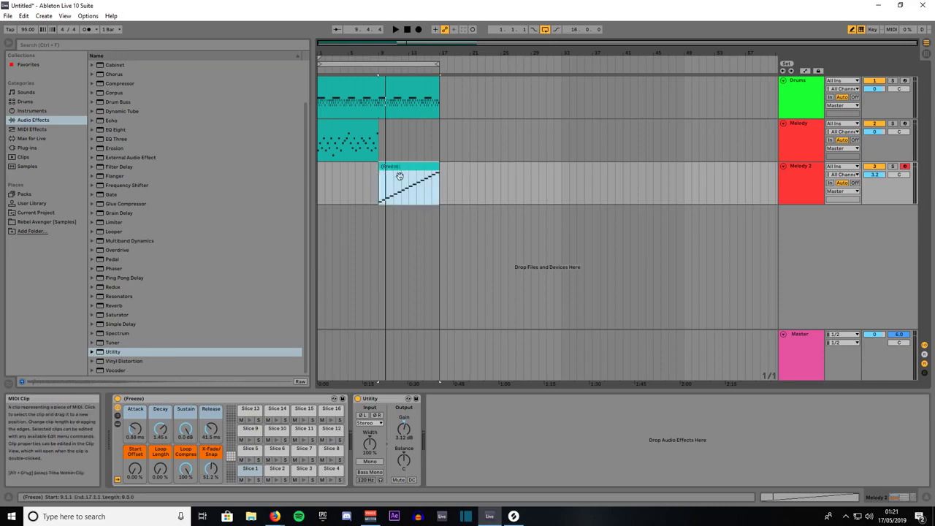
{"action": "left_click", "coordinate": [796, 498]}
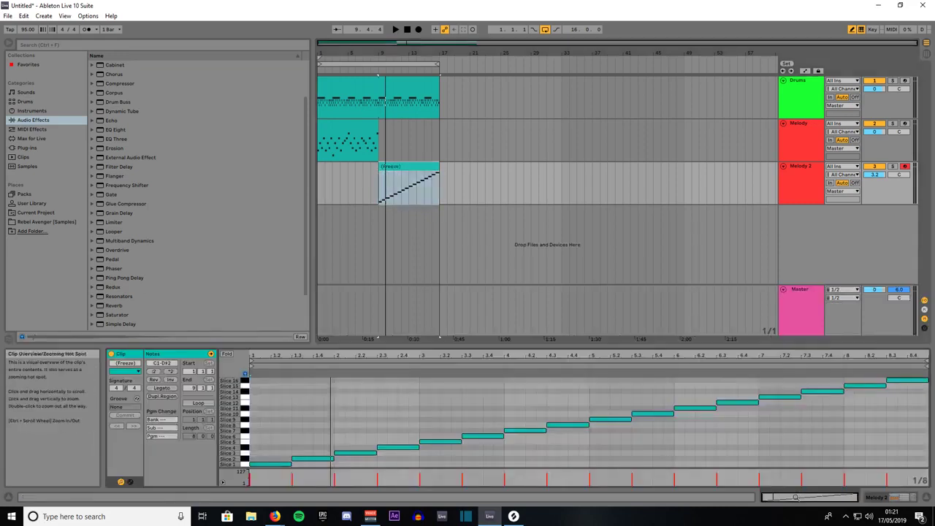
{"action": "left_click_drag", "start_coordinate": [516, 352], "coordinate": [508, 247]}
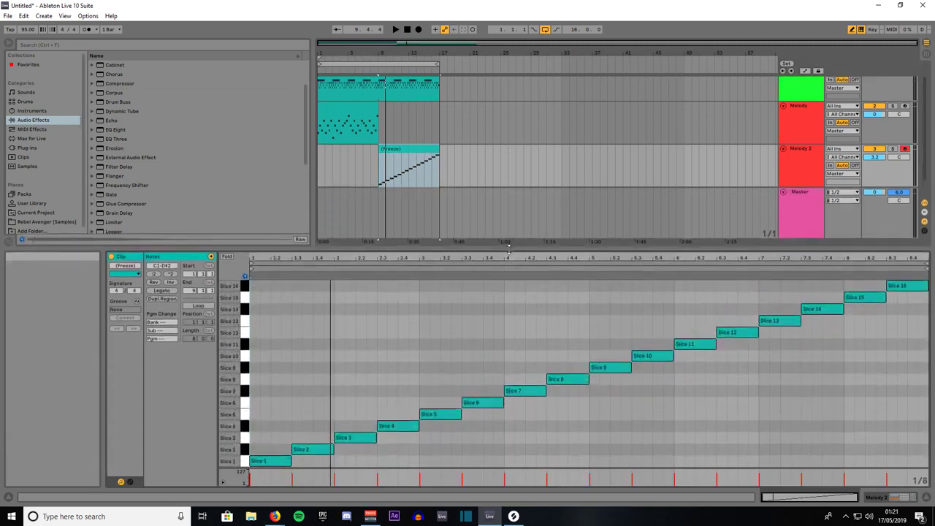
Step: Set the note editor to a fixed 1/2 grid and delete all notes from the sliced clip
{"action": "right_click", "coordinate": [445, 326]}
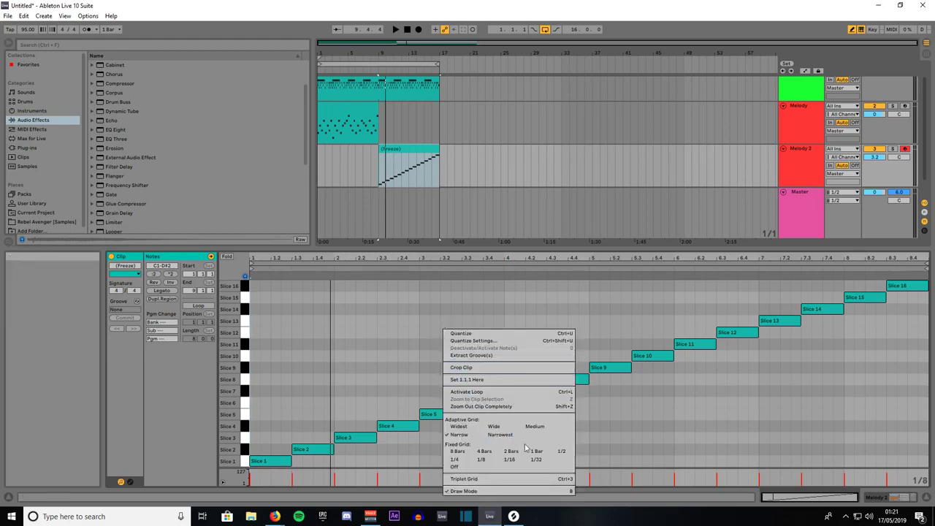
{"action": "left_click", "coordinate": [561, 450]}
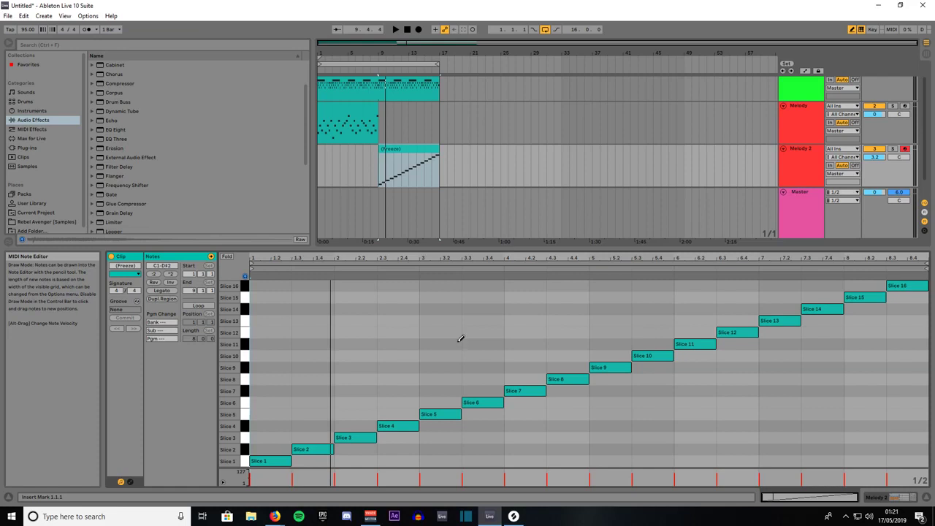
{"action": "key", "text": "ctrl+a"}
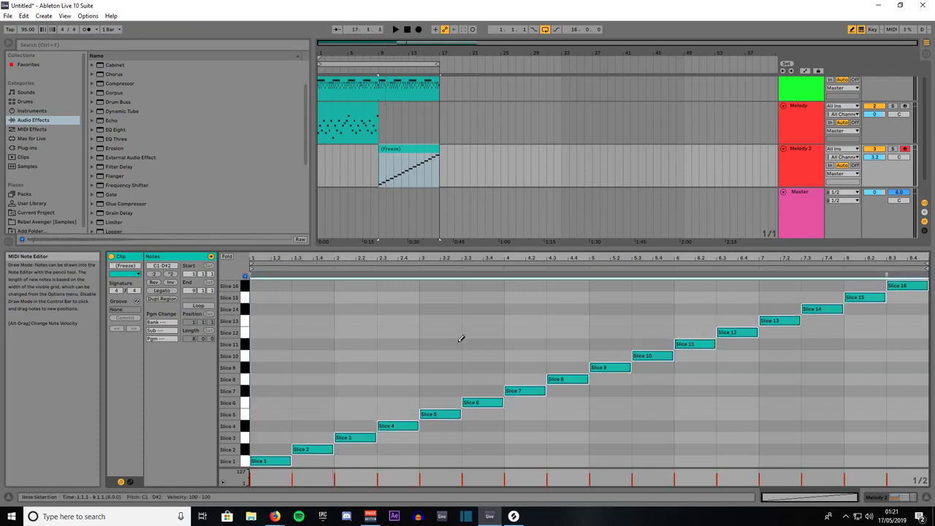
{"action": "key", "text": "Delete"}
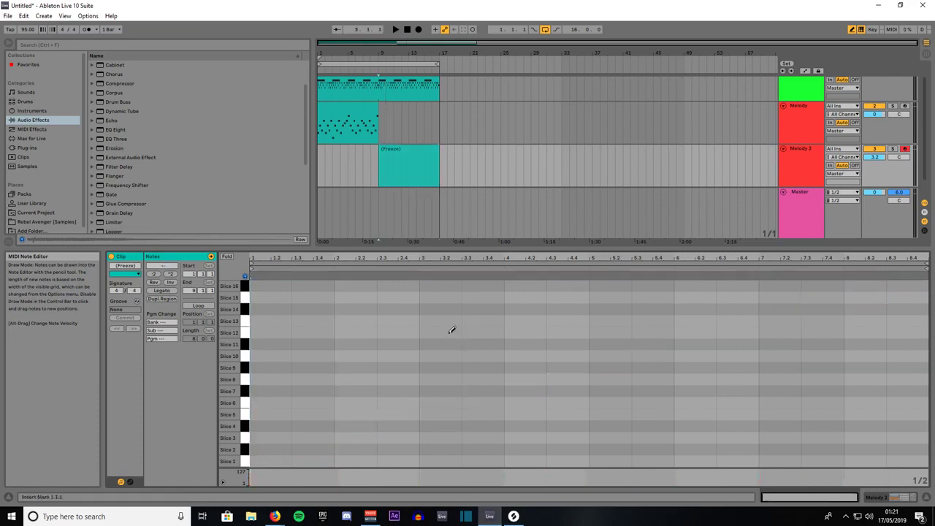
Step: Audition slices 16, 15, 14 and 12, and draw a half-note Slice 12 at the start of the clip
{"action": "left_click", "coordinate": [245, 286]}
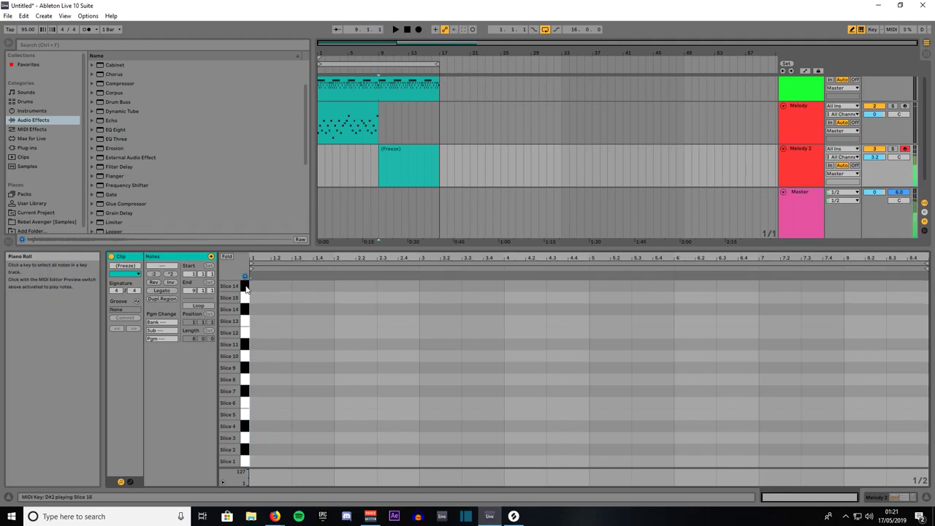
{"action": "left_click", "coordinate": [246, 297]}
{"action": "left_click", "coordinate": [245, 309]}
{"action": "left_click", "coordinate": [244, 333]}
{"action": "left_click", "coordinate": [258, 332]}
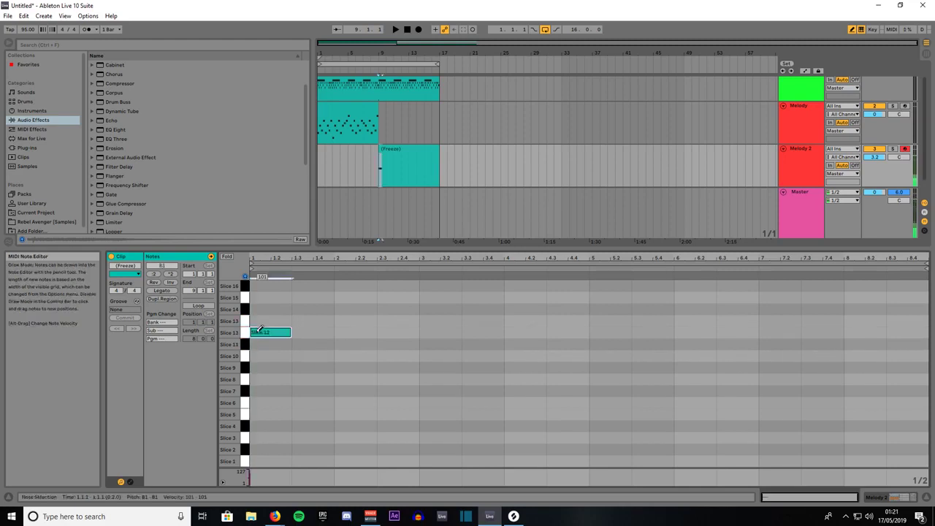
Step: Audition slices 1 to 8 and draw a half-note Slice 8 at position 1.3
{"action": "left_click", "coordinate": [247, 402]}
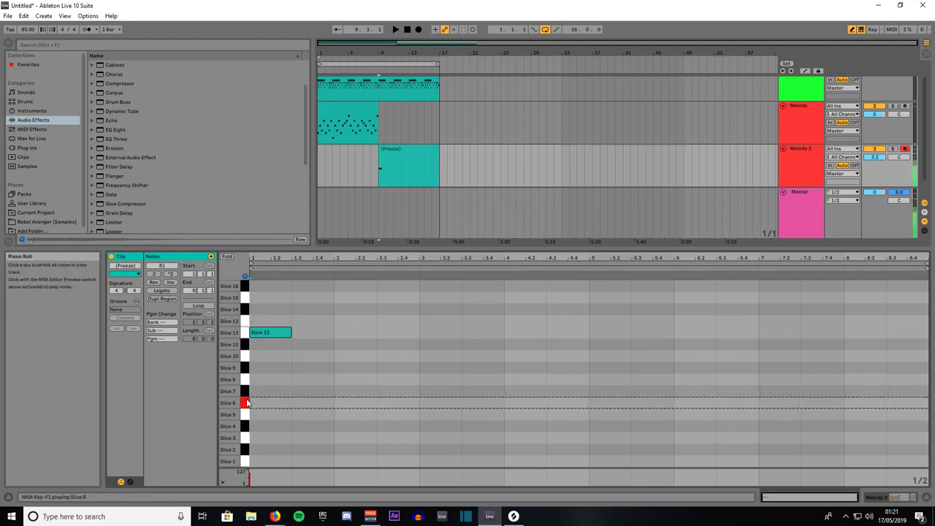
{"action": "left_click", "coordinate": [247, 414]}
{"action": "left_click", "coordinate": [247, 426]}
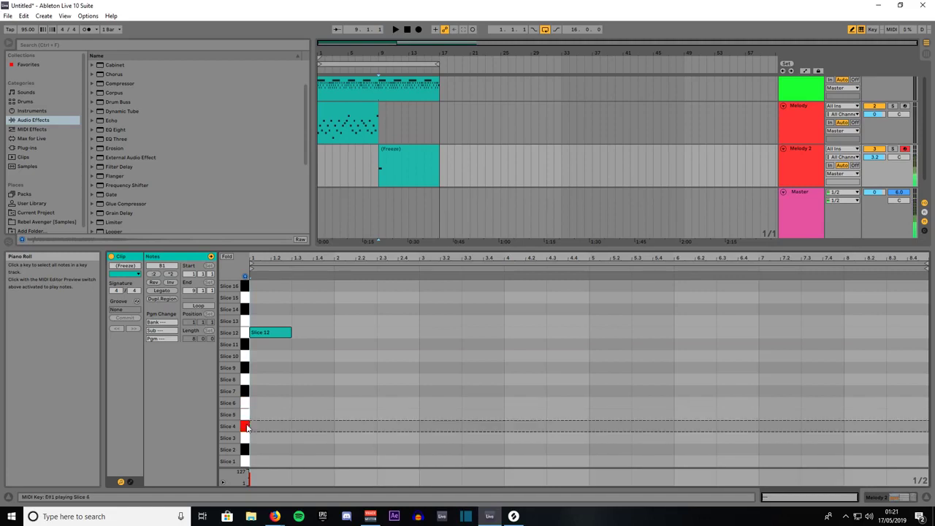
{"action": "left_click", "coordinate": [247, 437]}
{"action": "left_click", "coordinate": [247, 449]}
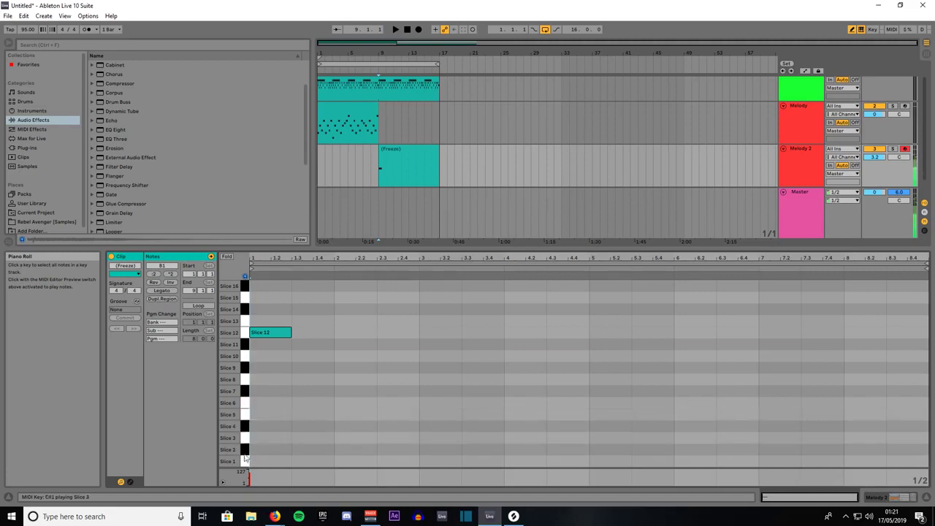
{"action": "left_click", "coordinate": [246, 460]}
{"action": "left_click", "coordinate": [246, 449]}
{"action": "left_click", "coordinate": [247, 461]}
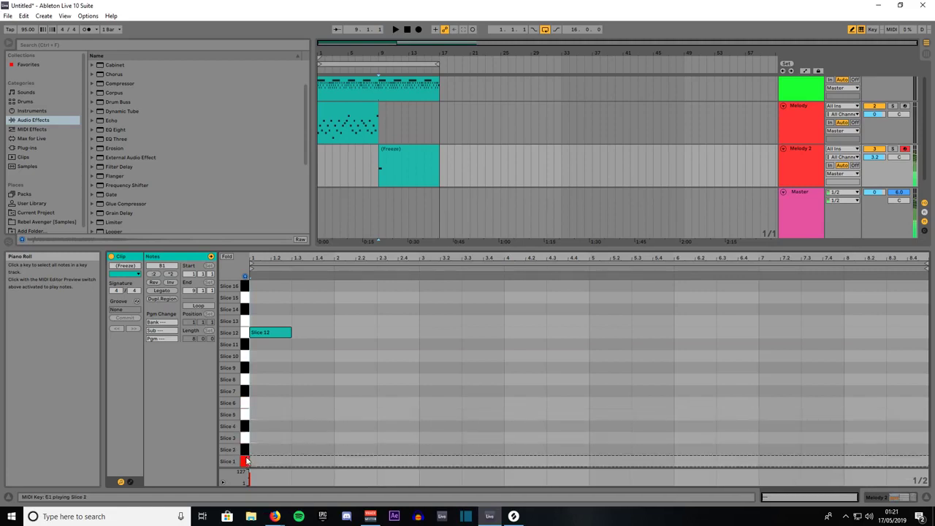
{"action": "left_click", "coordinate": [247, 402]}
{"action": "left_click", "coordinate": [247, 391]}
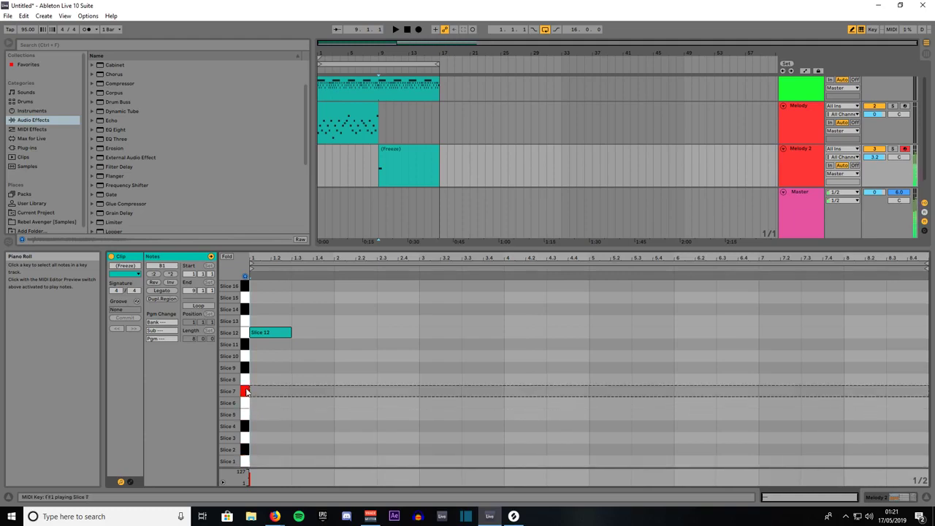
{"action": "left_click", "coordinate": [246, 382]}
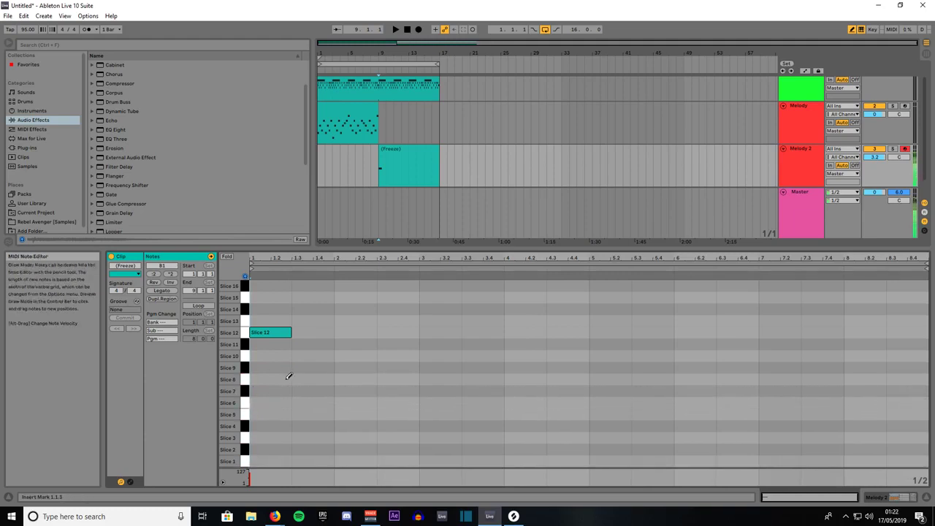
{"action": "left_click", "coordinate": [294, 378]}
Step: Audition slices 15 and 14, and draw half-note Slice 15 at bar 2 and Slice 14 at position 2.3
{"action": "left_click", "coordinate": [247, 297]}
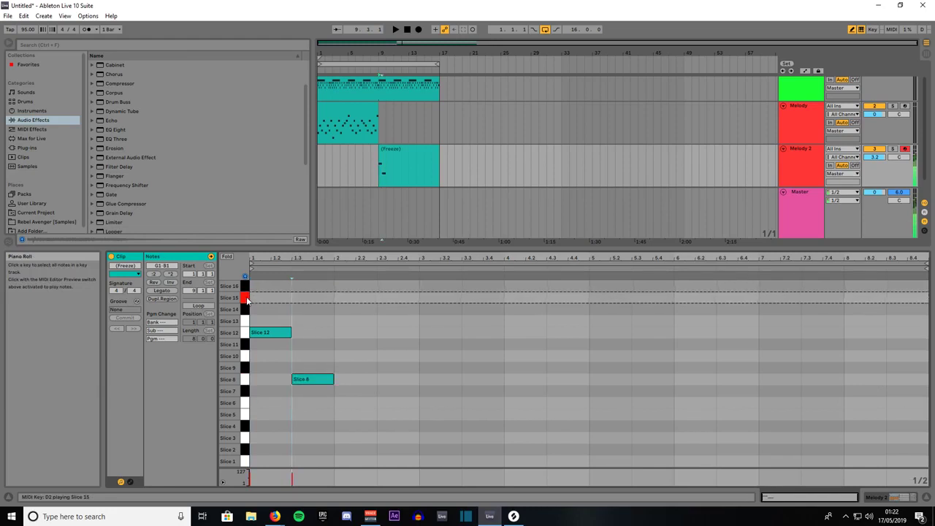
{"action": "left_click", "coordinate": [346, 297]}
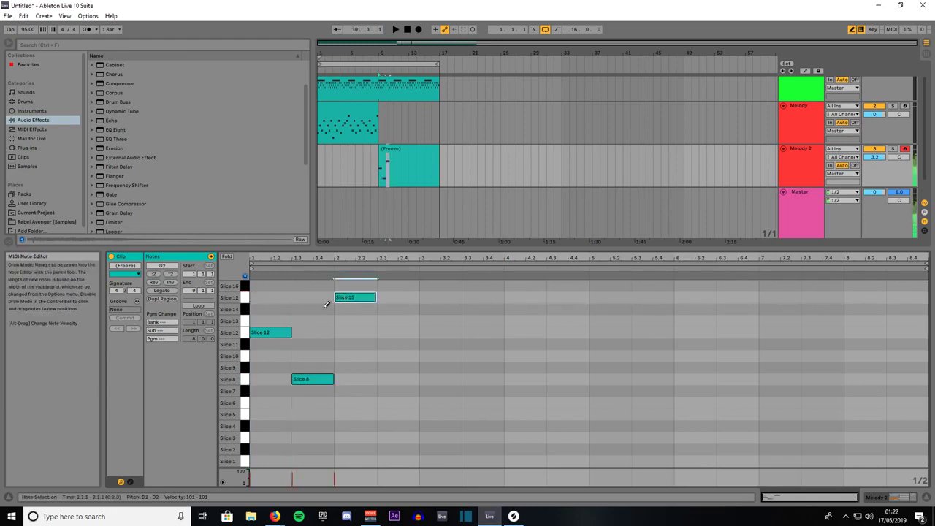
{"action": "left_click", "coordinate": [245, 310]}
{"action": "left_click", "coordinate": [245, 310]}
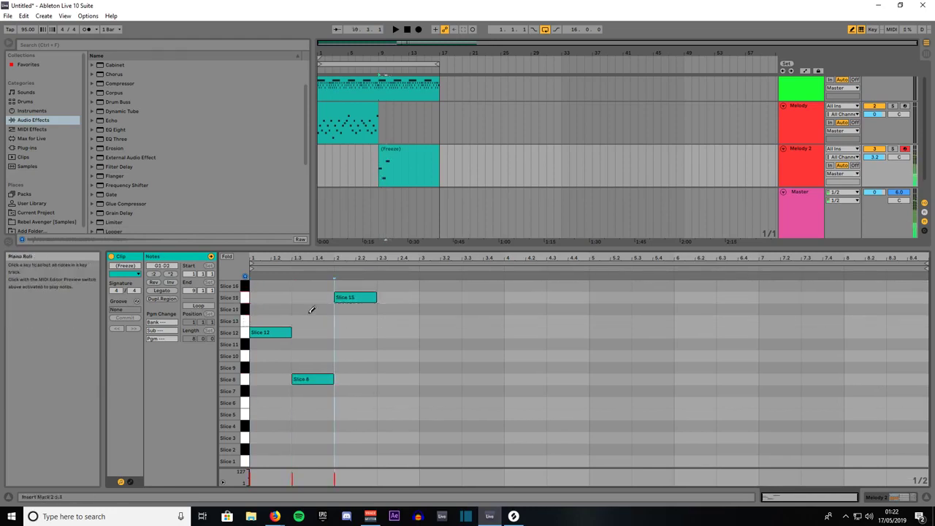
{"action": "left_click", "coordinate": [394, 309]}
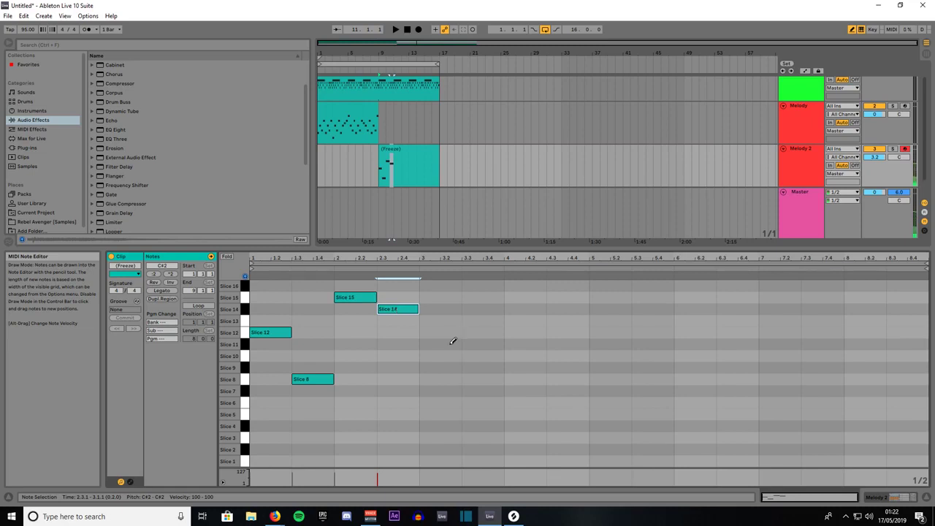
Step: Try a Slice 10 note at bar 3 of the Freeze clip and settle on a half-bar Slice 11 note there
{"action": "left_click", "coordinate": [438, 355]}
{"action": "left_click", "coordinate": [440, 355]}
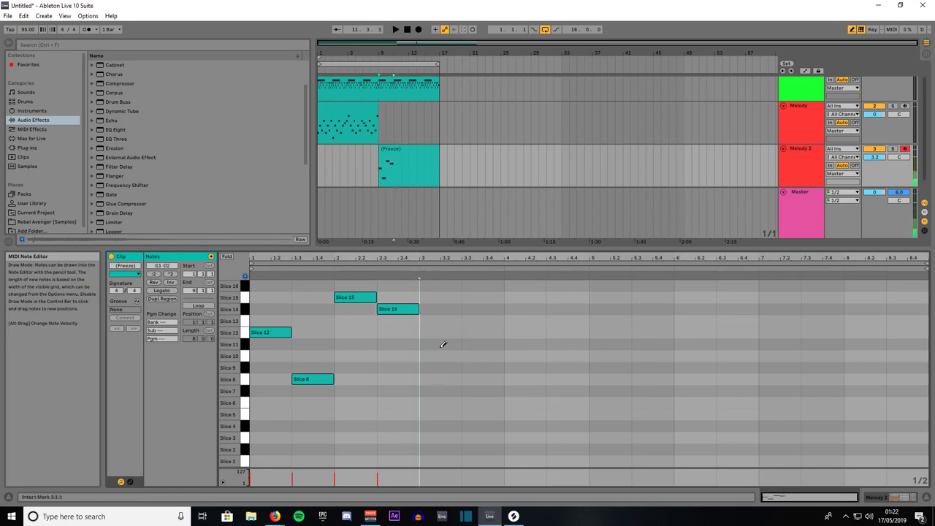
{"action": "left_click", "coordinate": [442, 344]}
Step: Try notes on Slice 4, Slice 3, Slice 2 and Slice 1 in turn at position 3.3
{"action": "left_click", "coordinate": [487, 426]}
{"action": "left_click", "coordinate": [487, 426]}
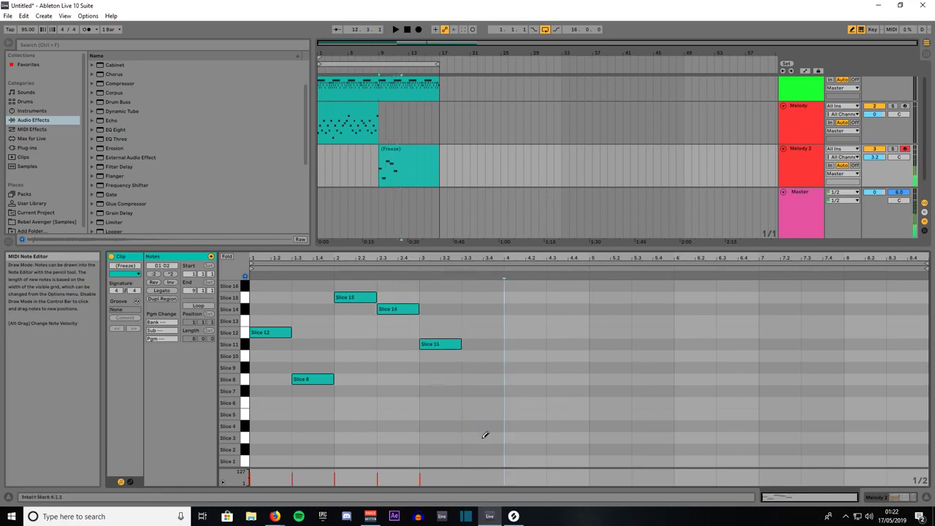
{"action": "left_click", "coordinate": [486, 438]}
{"action": "left_click", "coordinate": [486, 438]}
{"action": "left_click", "coordinate": [483, 449]}
{"action": "left_click", "coordinate": [482, 448]}
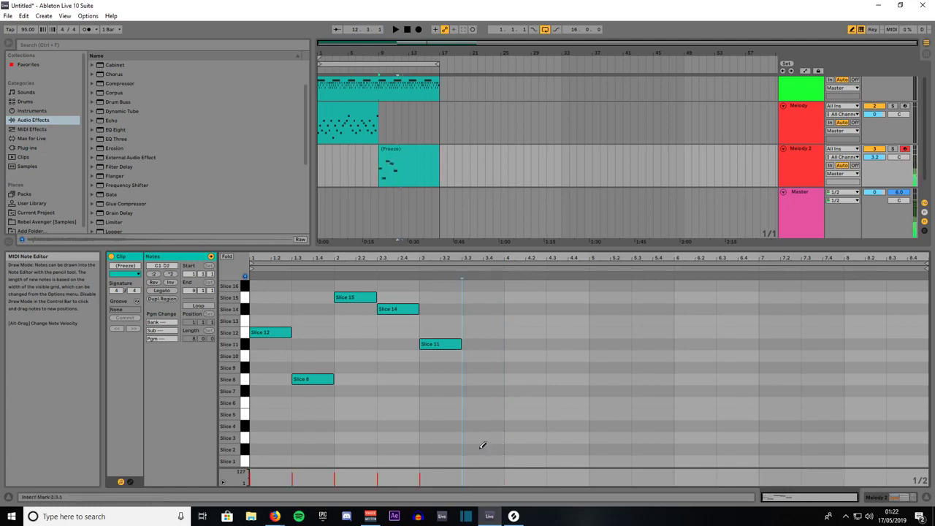
{"action": "left_click", "coordinate": [480, 460]}
{"action": "left_click", "coordinate": [479, 460]}
Step: Complete the slice pattern with half-bar notes on Slice 6 at 3.3, Slice 8 at bar 4 and Slice 5 at 4.3
{"action": "left_click", "coordinate": [482, 414]}
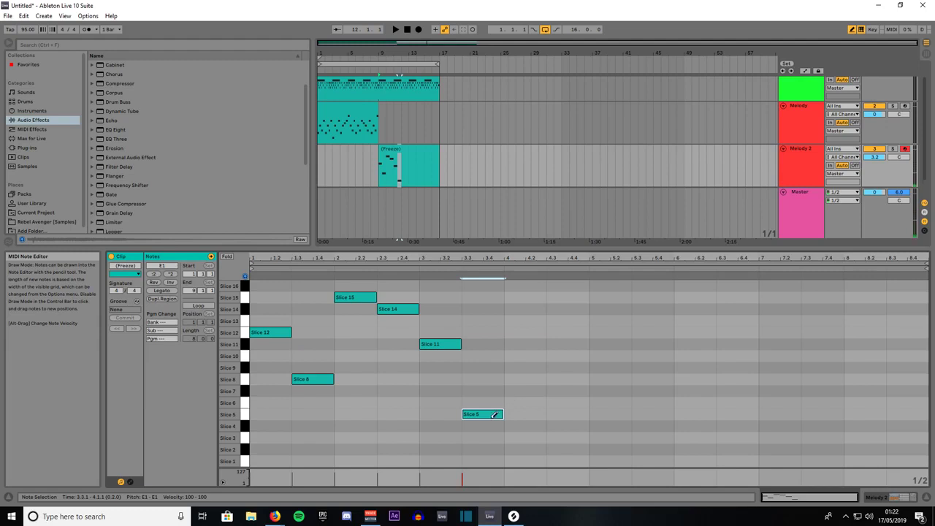
{"action": "left_click", "coordinate": [501, 414]}
{"action": "left_click", "coordinate": [561, 415]}
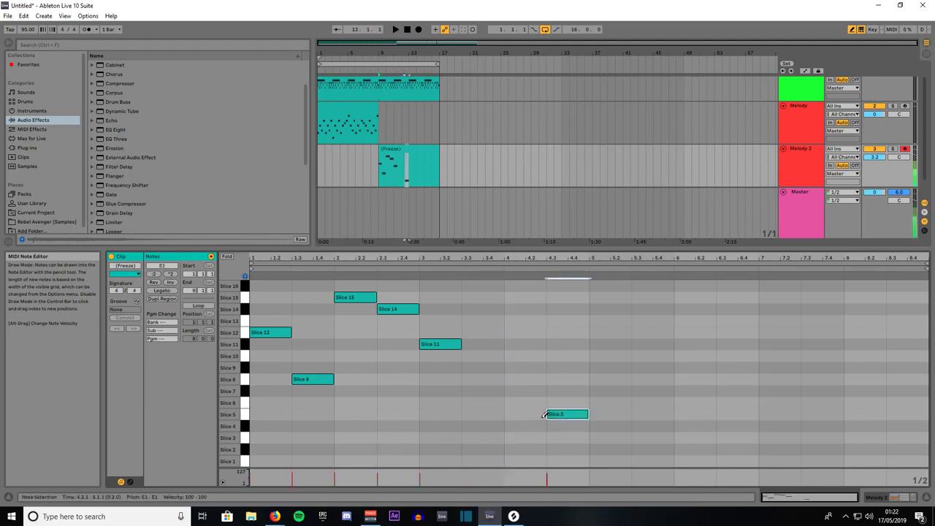
{"action": "left_click", "coordinate": [520, 379]}
{"action": "left_click", "coordinate": [482, 402]}
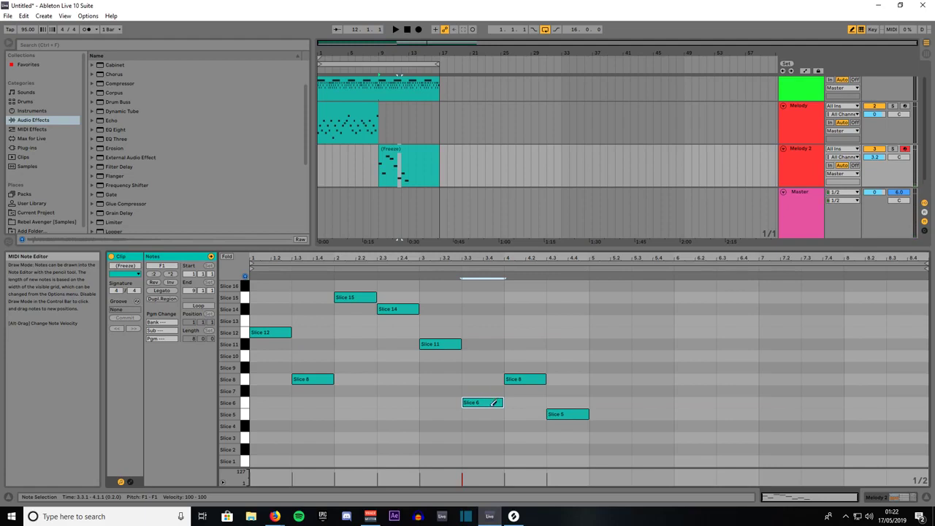
Step: Duplicate the whole four-bar slice pattern into bars 5 to 8 of the clip and play it back
{"action": "key", "text": "ctrl+a"}
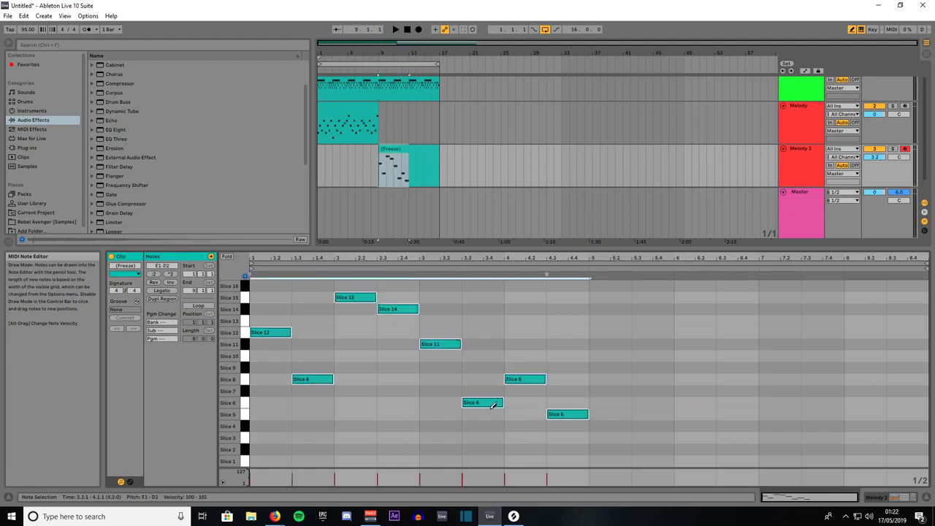
{"action": "key", "text": "ctrl+d"}
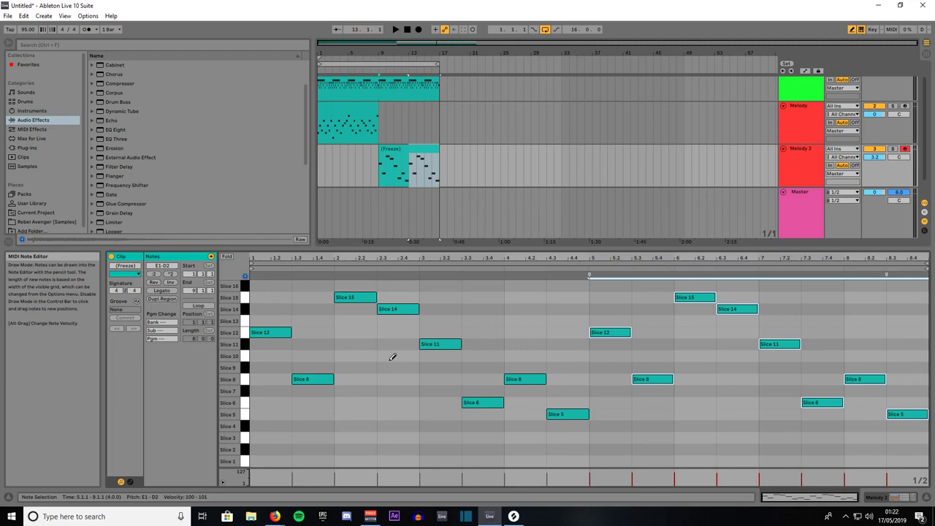
{"action": "key", "text": "space"}
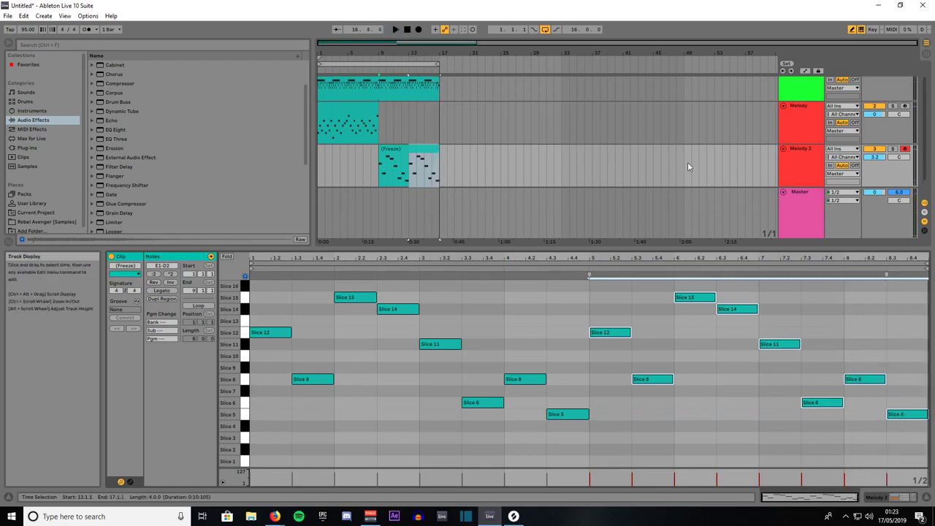
Step: Add a new track with the Operator instrument below Melody 2 and unfold it
{"action": "scroll", "coordinate": [730, 144], "scroll_direction": "up", "scroll_amount": 1}
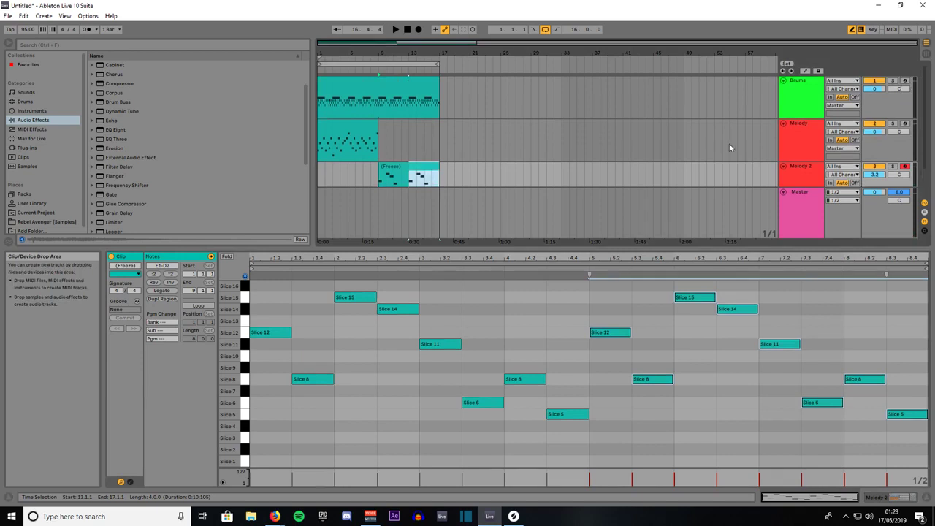
{"action": "left_click_drag", "start_coordinate": [639, 248], "coordinate": [639, 379]}
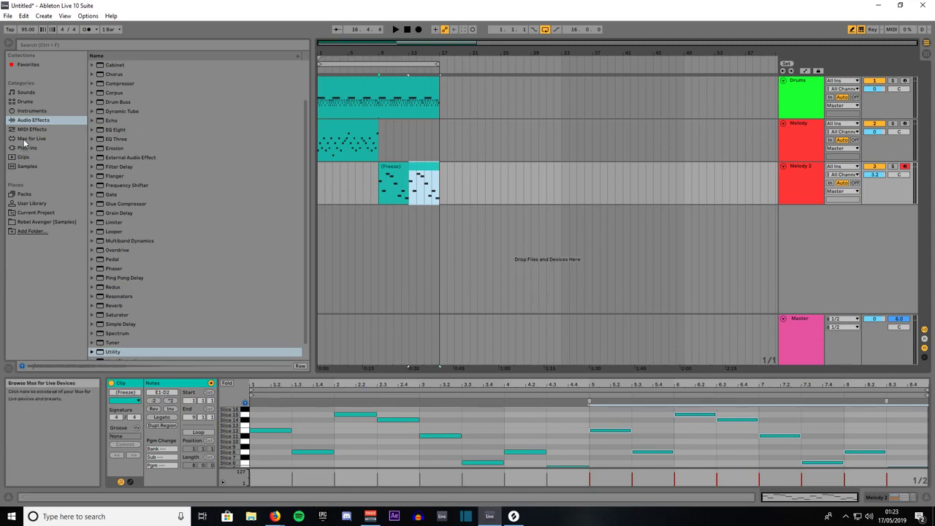
{"action": "left_click", "coordinate": [31, 111]}
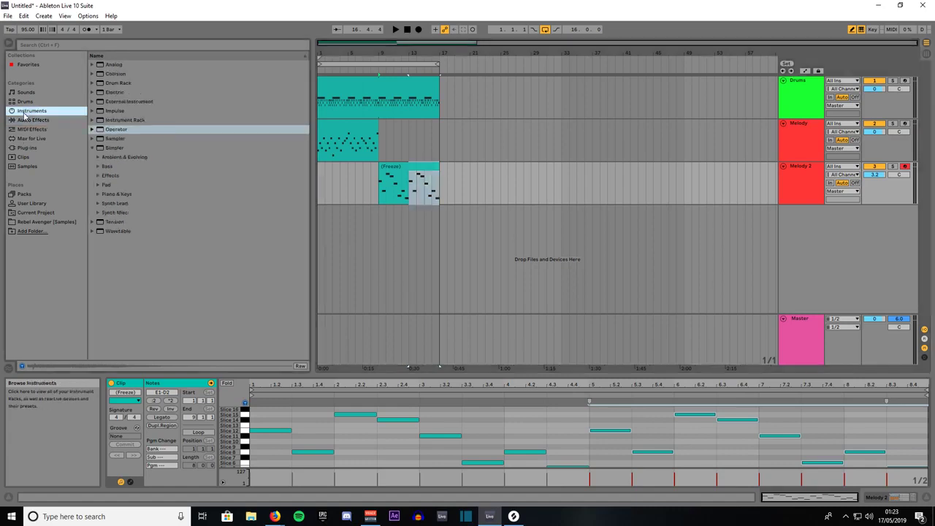
{"action": "left_click", "coordinate": [114, 132]}
{"action": "left_click_drag", "start_coordinate": [114, 132], "coordinate": [326, 225]}
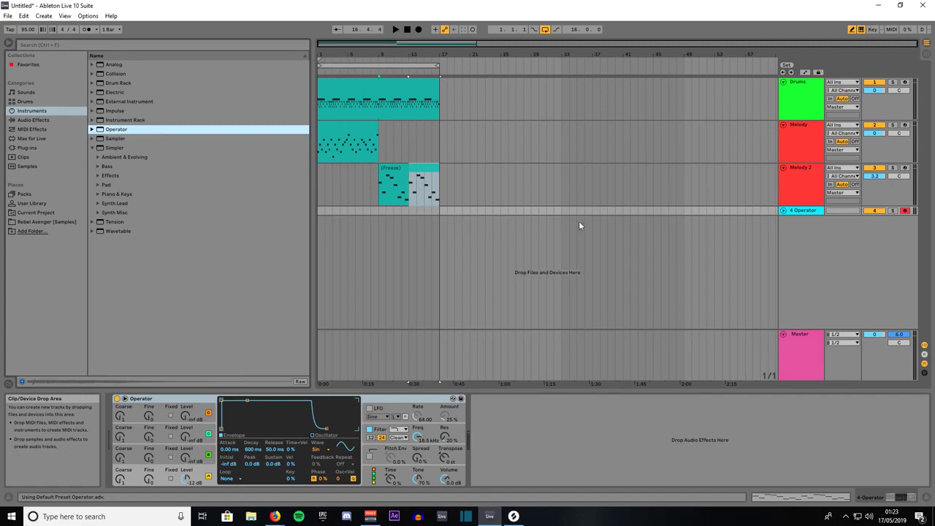
{"action": "left_click", "coordinate": [783, 210]}
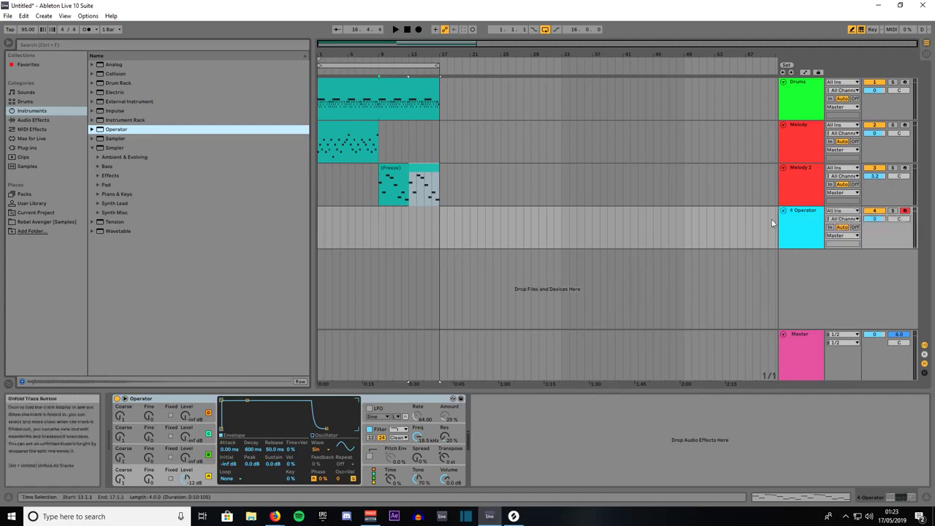
Step: Insert an empty eight-bar MIDI clip at the start of the Operator track and set the arrangement loop to it
{"action": "left_click", "coordinate": [379, 220]}
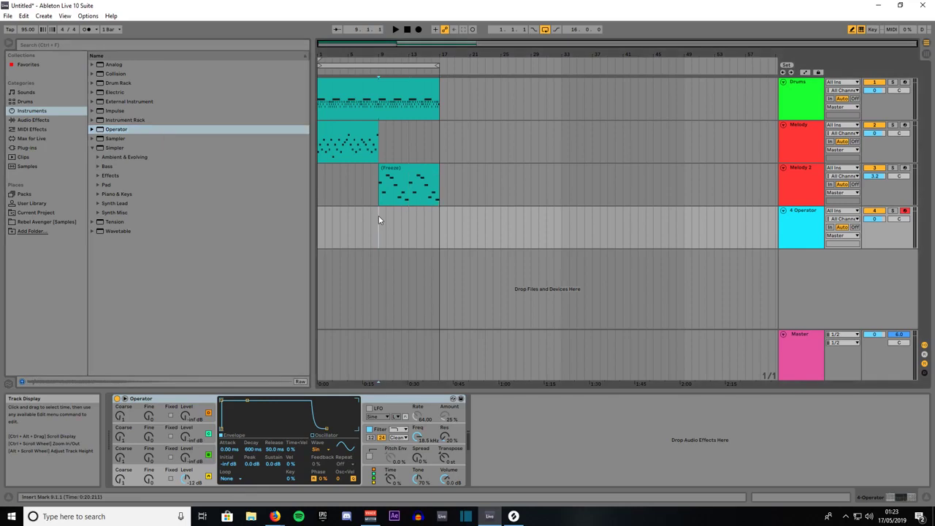
{"action": "left_click_drag", "start_coordinate": [378, 219], "coordinate": [318, 218]}
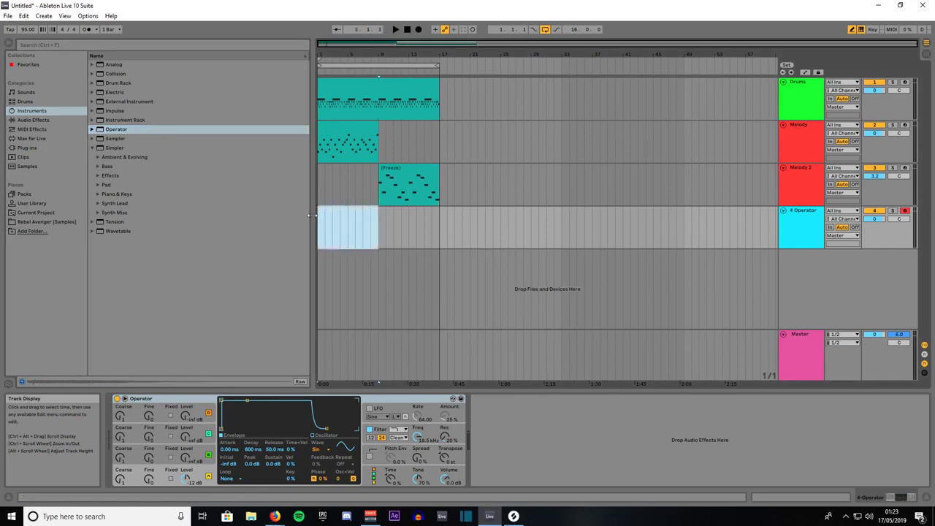
{"action": "right_click", "coordinate": [359, 232]}
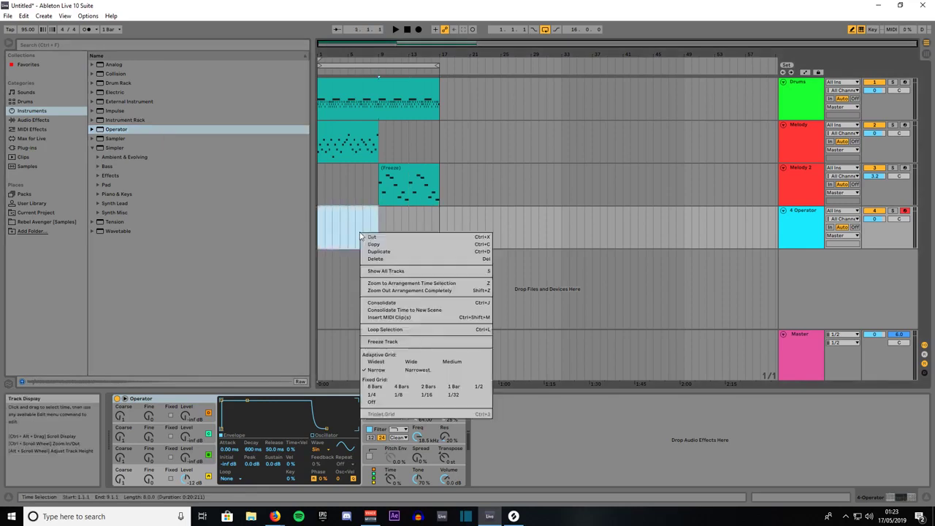
{"action": "left_click", "coordinate": [387, 318]}
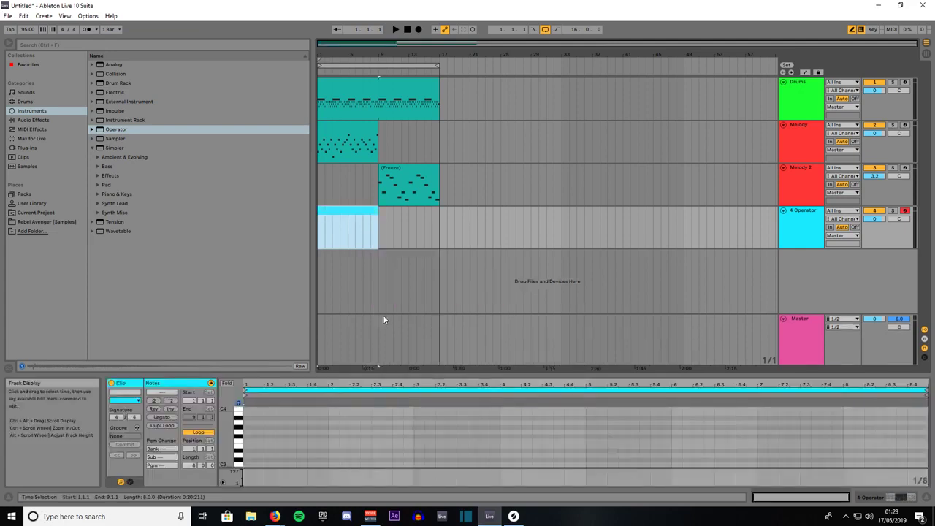
{"action": "key", "text": "ctrl+l"}
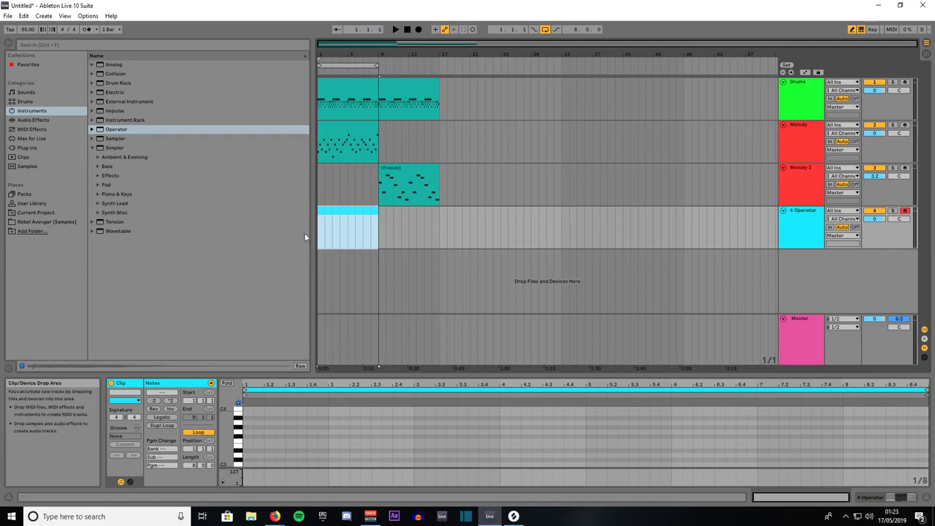
Step: Draw a one-bar D0 note at the start of the Operator clip
{"action": "left_click_drag", "start_coordinate": [358, 370], "coordinate": [364, 237]}
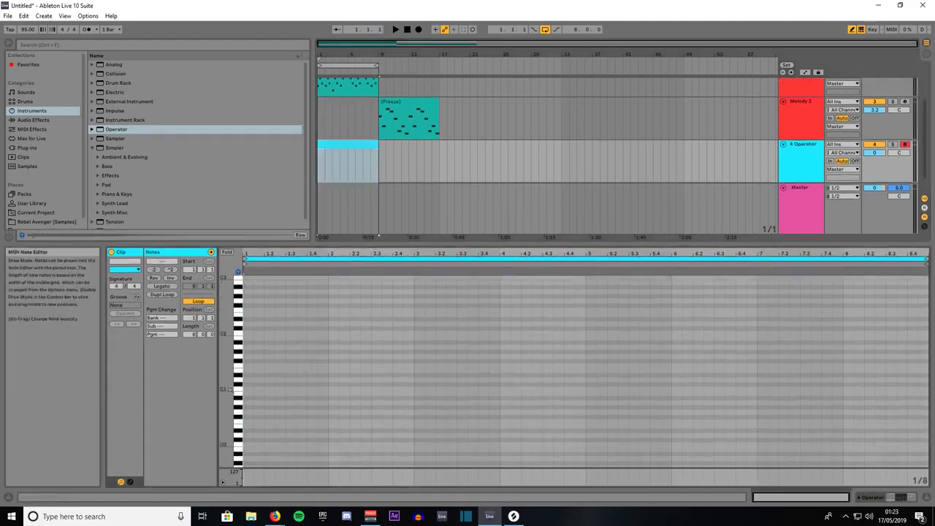
{"action": "scroll", "coordinate": [269, 388], "scroll_direction": "down", "scroll_amount": 2}
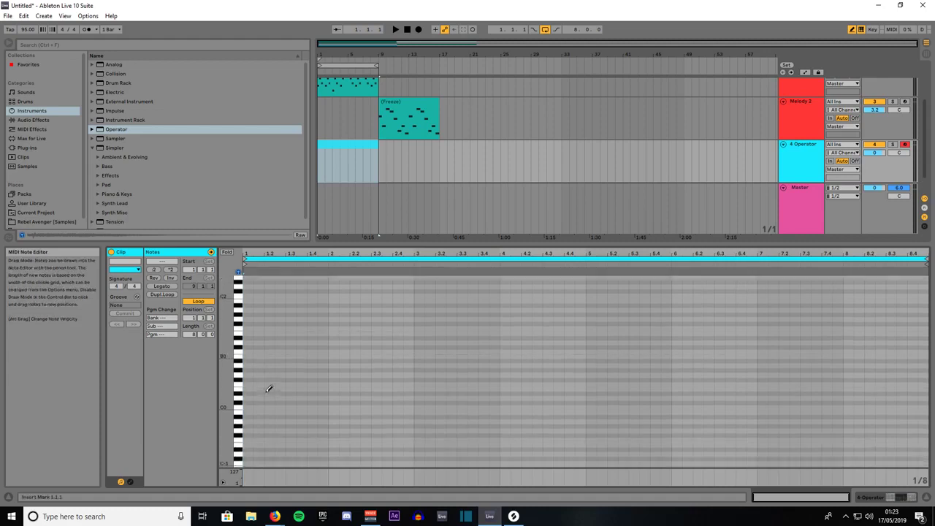
{"action": "scroll", "coordinate": [268, 389], "scroll_direction": "down", "scroll_amount": 3}
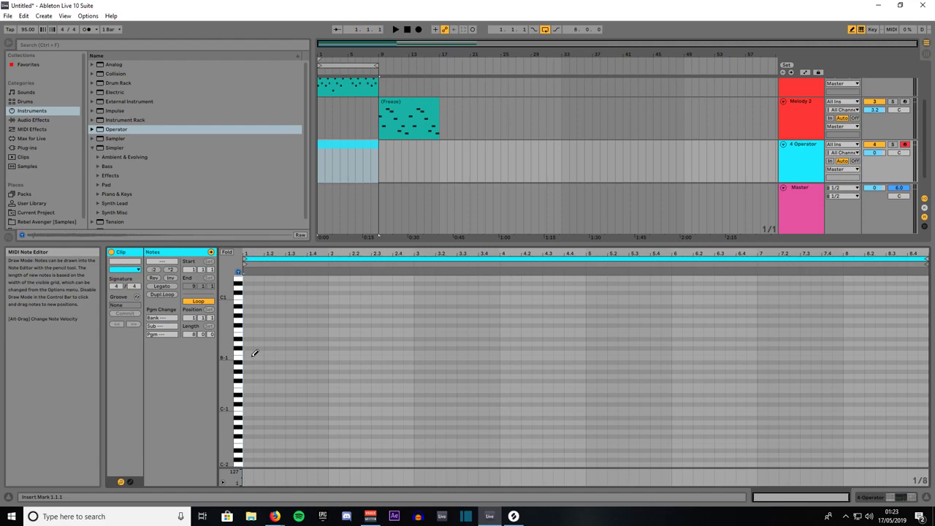
{"action": "left_click", "coordinate": [252, 356]}
{"action": "left_click", "coordinate": [251, 355]}
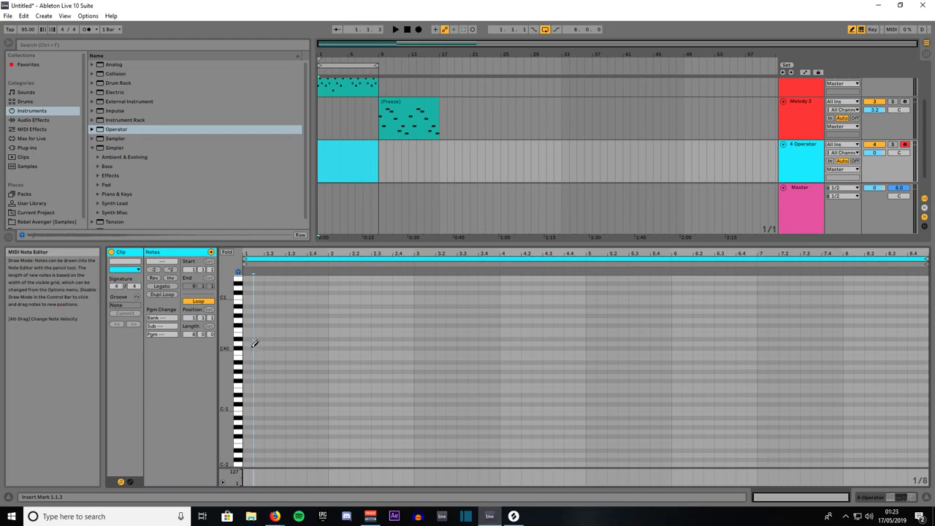
{"action": "left_click", "coordinate": [253, 342]}
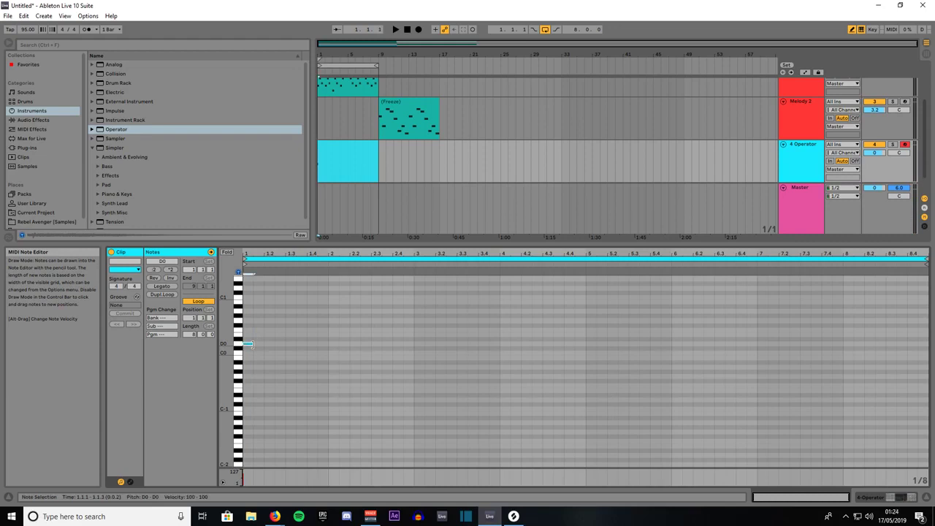
{"action": "left_click_drag", "start_coordinate": [251, 344], "coordinate": [325, 348]}
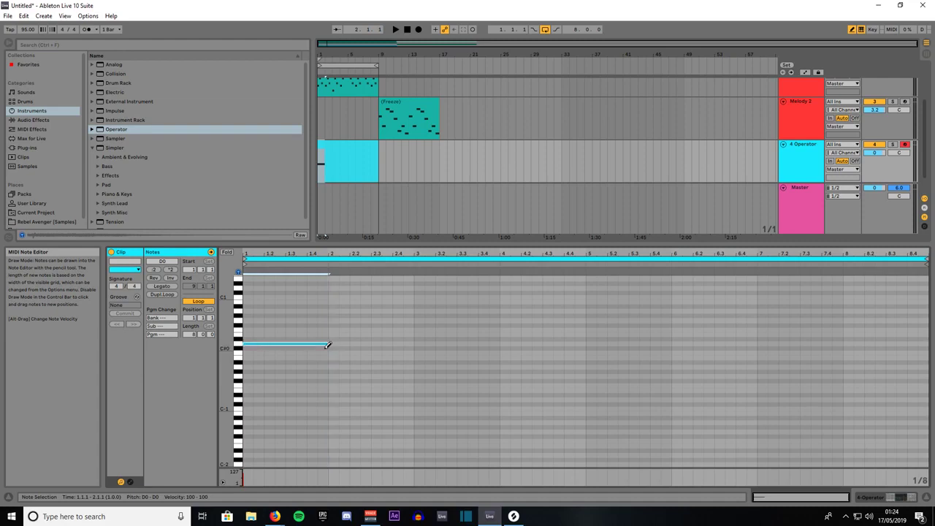
Step: Duplicate the one-bar D0 note seven times to fill all eight bars of the clip
{"action": "key", "text": "ctrl+d"}
{"action": "key", "text": "ctrl+d"}
{"action": "key", "text": "ctrl+d"}
{"action": "key", "text": "ctrl+d"}
{"action": "key", "text": "ctrl+d"}
{"action": "key", "text": "ctrl+d"}
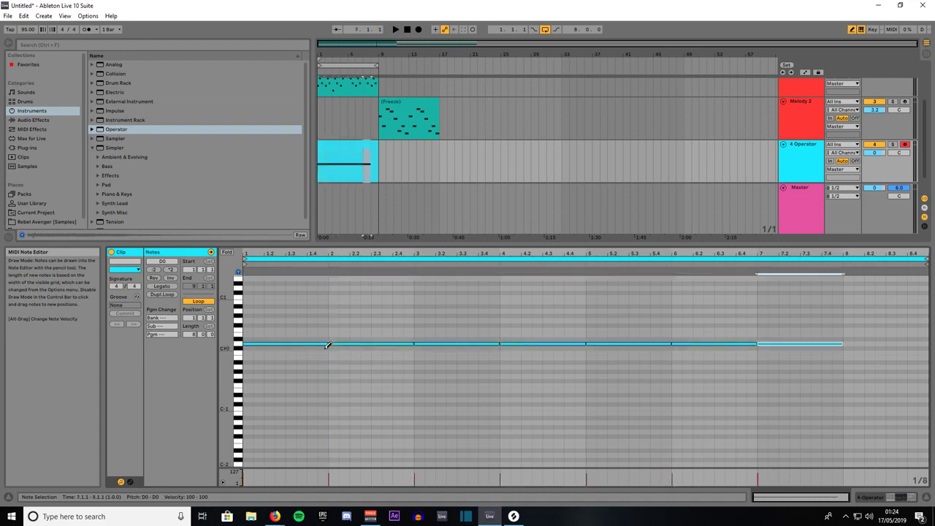
{"action": "key", "text": "ctrl+d"}
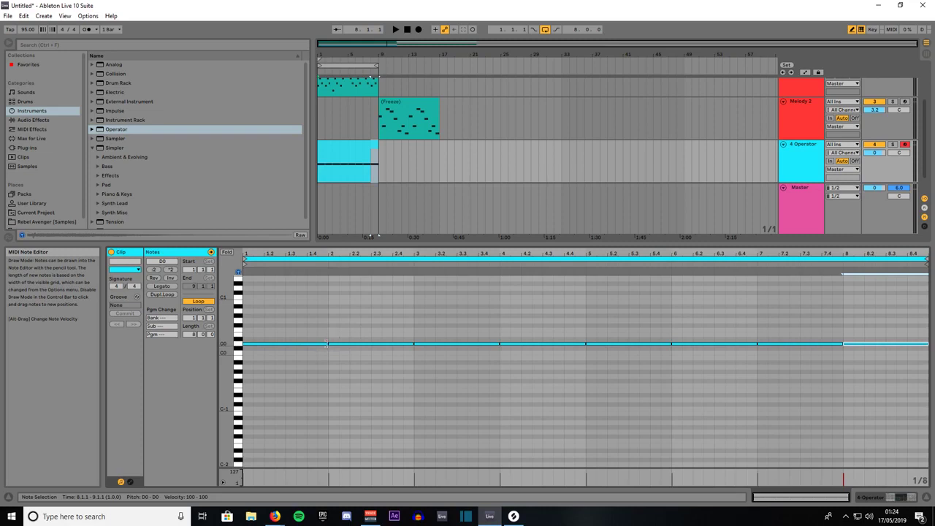
Step: Shorten the eight D0 notes in order to 3.5, 3, 3.5, 2.5, 3.5, 3.5, 3 and 3.5 beats, leaving gaps between them
{"action": "left_click_drag", "start_coordinate": [327, 343], "coordinate": [318, 343]}
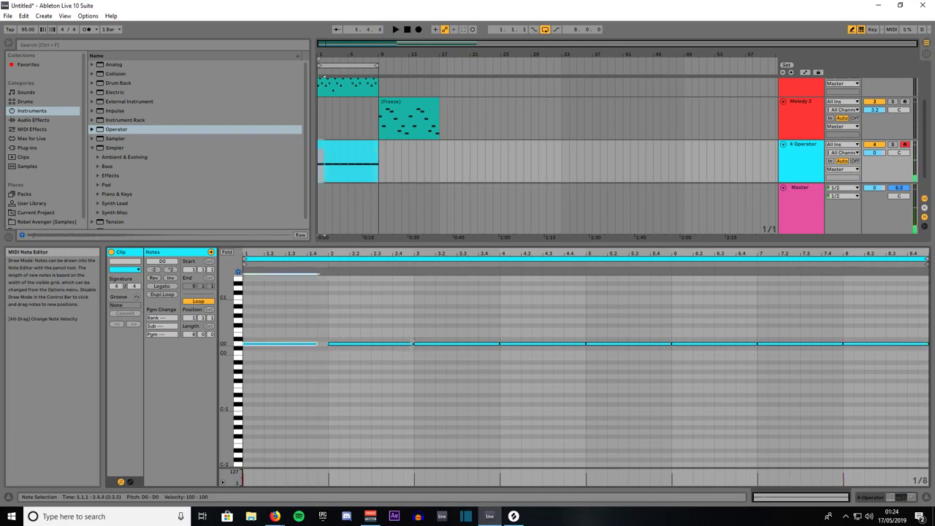
{"action": "left_click_drag", "start_coordinate": [413, 343], "coordinate": [392, 343]}
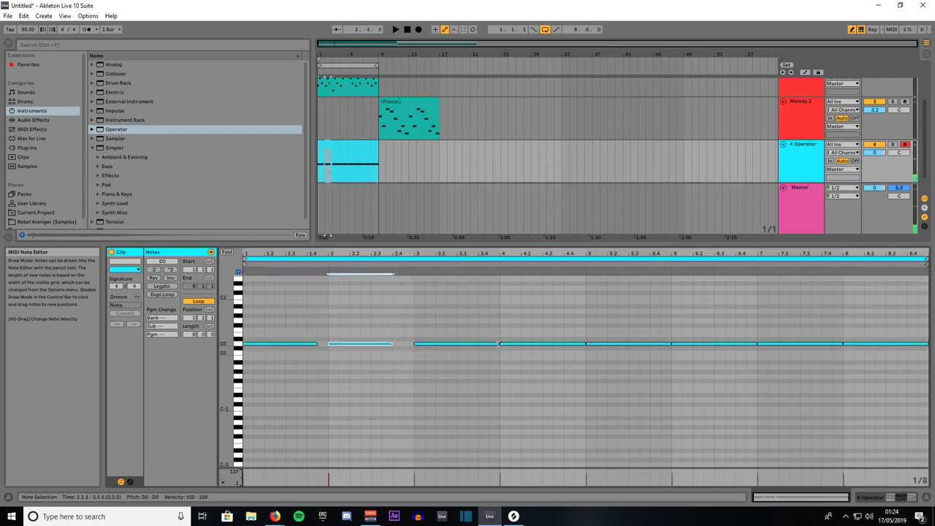
{"action": "left_click_drag", "start_coordinate": [498, 343], "coordinate": [489, 343]}
{"action": "left_click_drag", "start_coordinate": [585, 343], "coordinate": [552, 343]}
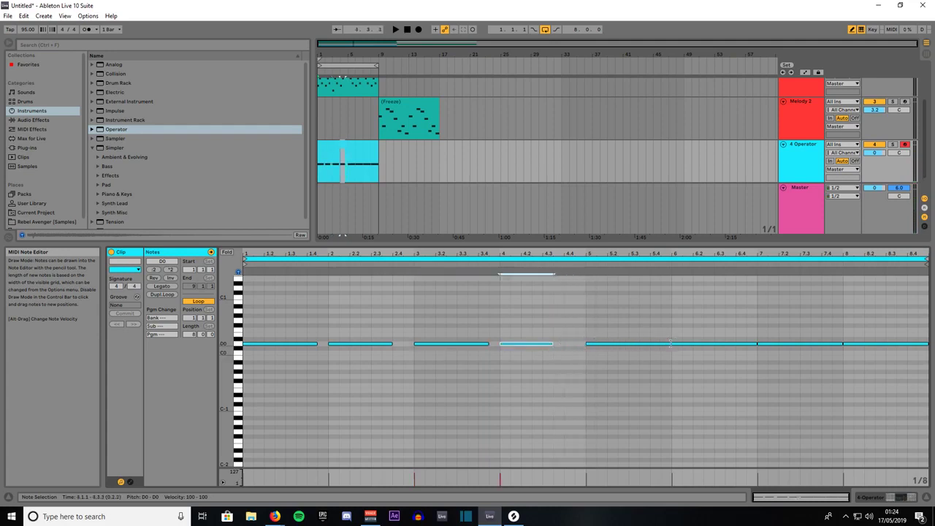
{"action": "left_click_drag", "start_coordinate": [671, 343], "coordinate": [661, 343]}
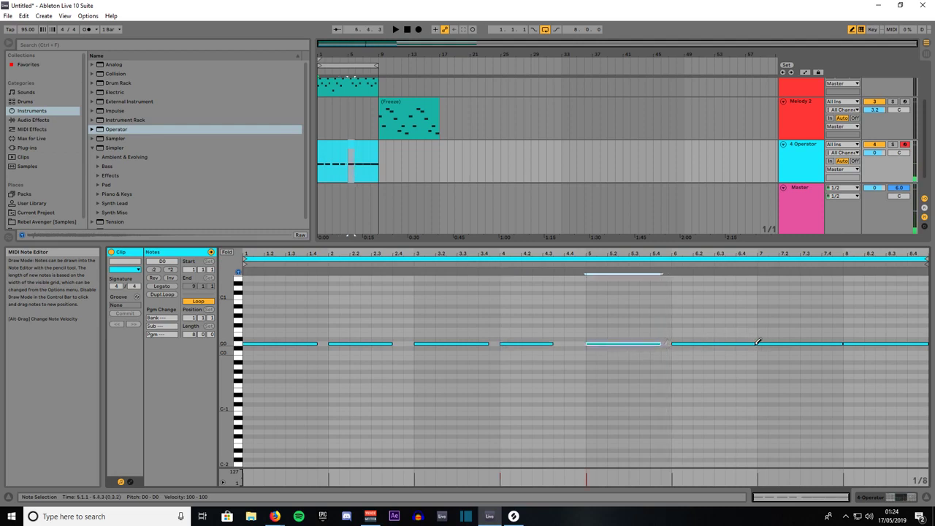
{"action": "left_click", "coordinate": [753, 344]}
{"action": "left_click_drag", "start_coordinate": [843, 343], "coordinate": [822, 344]}
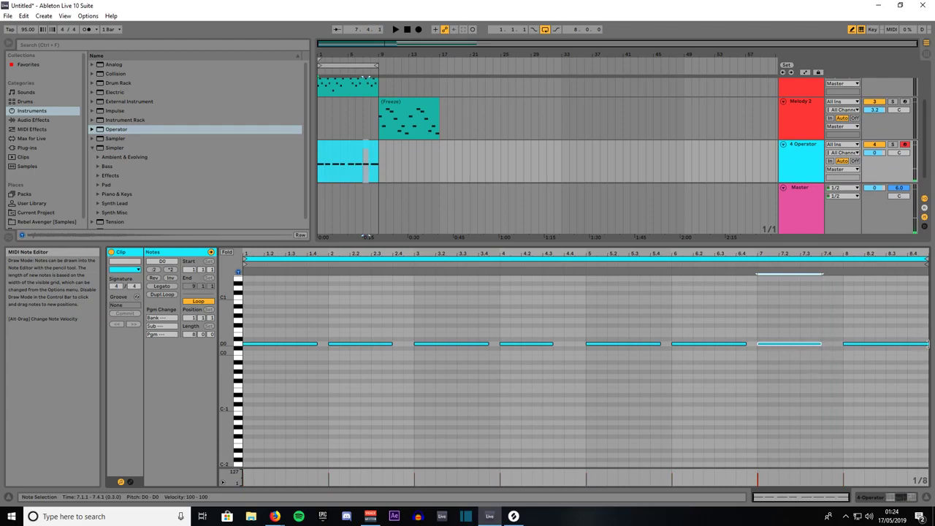
{"action": "left_click_drag", "start_coordinate": [929, 344], "coordinate": [917, 343]}
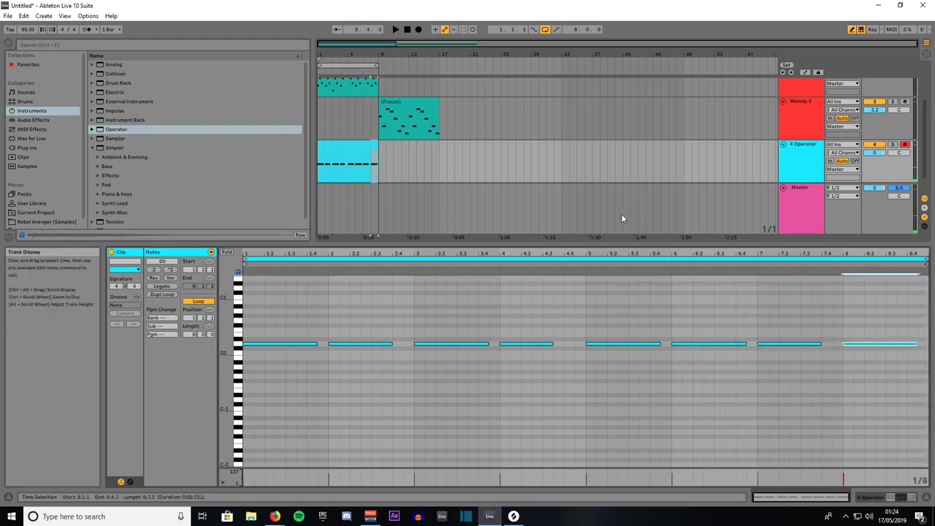
Step: Play the loop with the Operator track soloed to listen to the bass line
{"action": "key", "text": "space"}
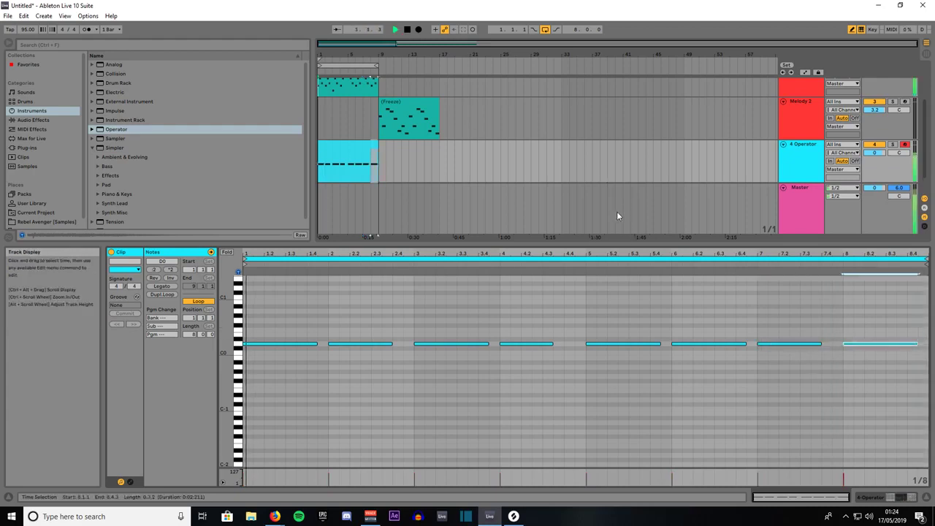
{"action": "left_click", "coordinate": [893, 145]}
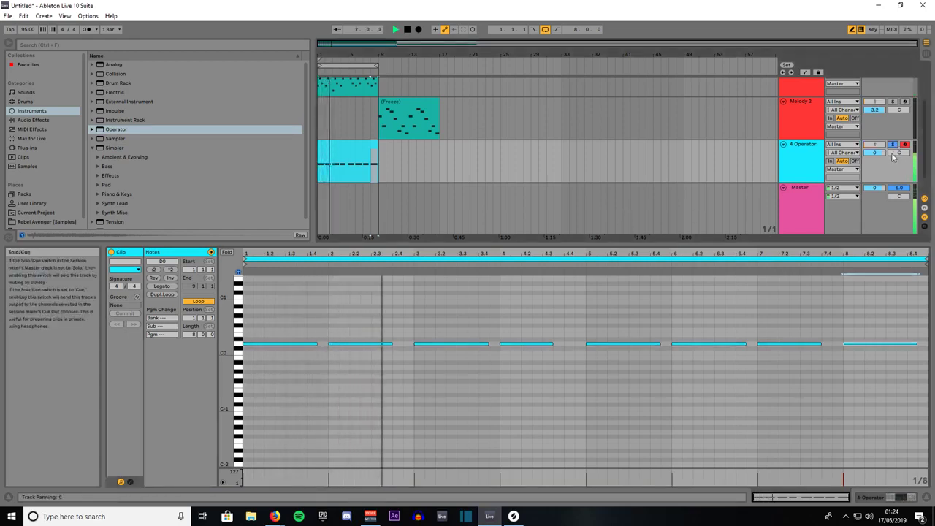
Step: Set the Operator track's volume to 3.0 dB, turn off its solo and listen to the full loop
{"action": "left_click_drag", "start_coordinate": [874, 152], "coordinate": [874, 147]}
{"action": "left_click", "coordinate": [891, 146]}
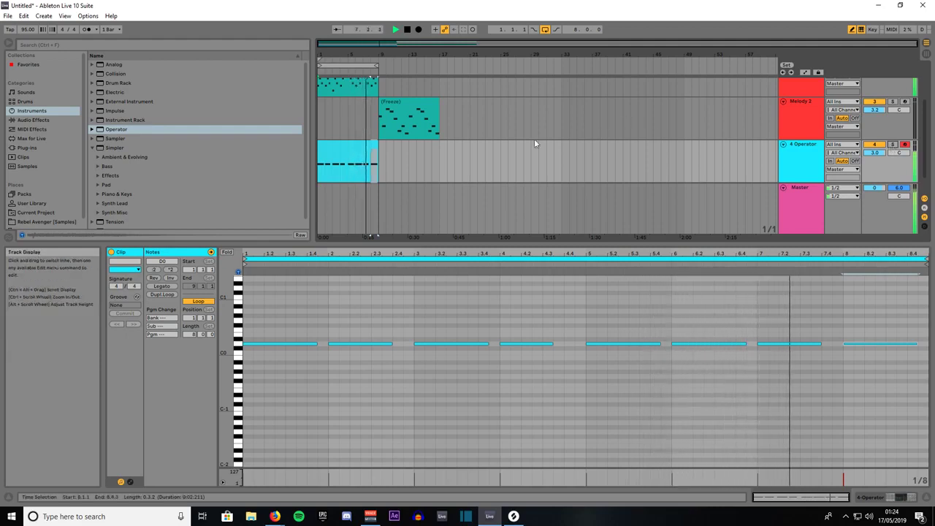
{"action": "key", "text": "space"}
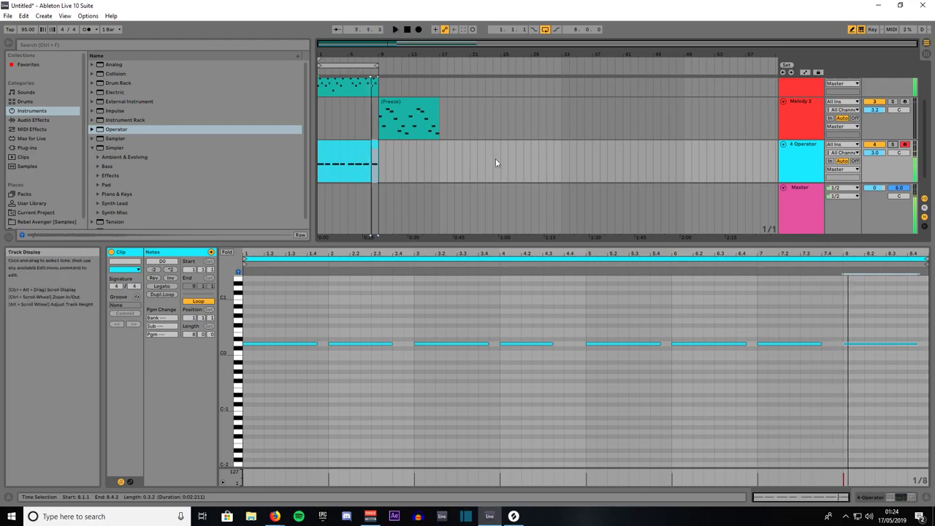
Step: Fold the Operator, Melody 2 and Melody tracks and enlarge the arrangement area
{"action": "left_click", "coordinate": [783, 143]}
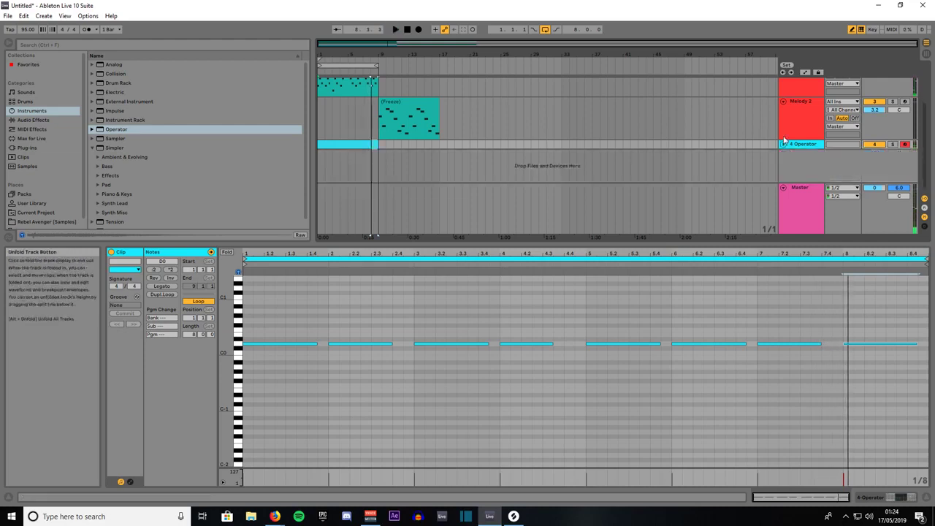
{"action": "left_click", "coordinate": [783, 101]}
{"action": "left_click_drag", "start_coordinate": [697, 243], "coordinate": [686, 374]}
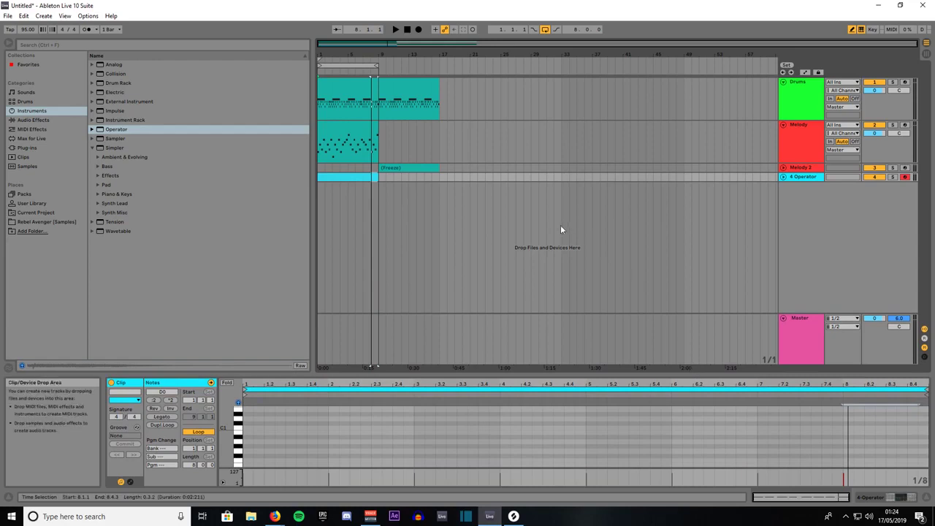
{"action": "left_click", "coordinate": [783, 124]}
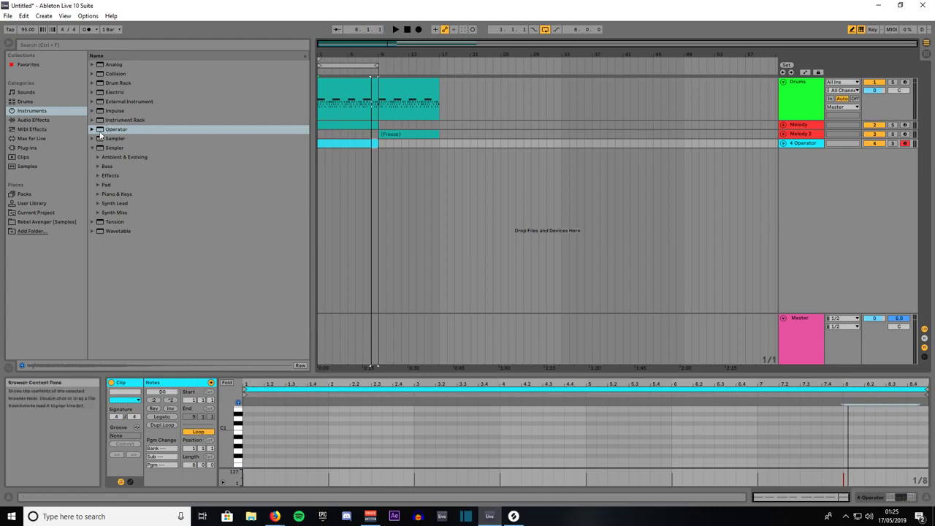
Step: Add the EQ Eight audio effect to the Operator track
{"action": "left_click", "coordinate": [32, 121]}
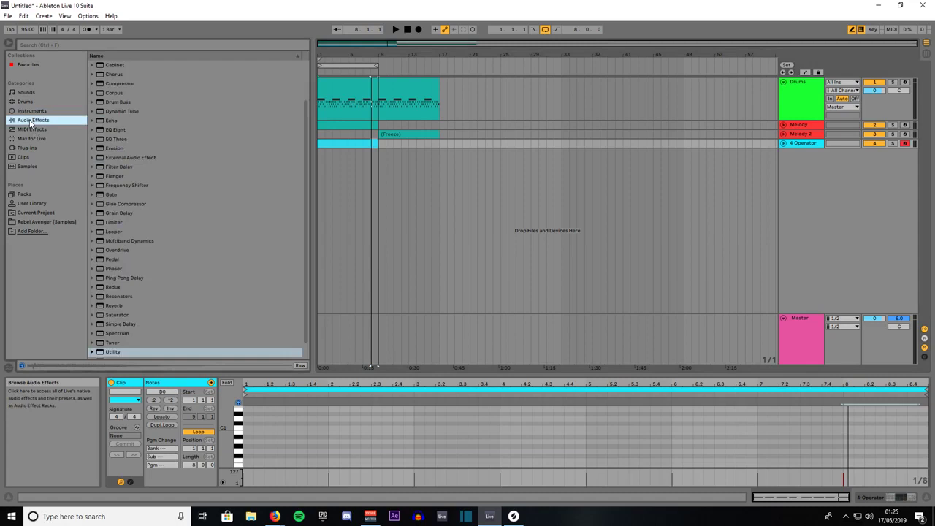
{"action": "left_click", "coordinate": [113, 130]}
{"action": "left_click_drag", "start_coordinate": [113, 130], "coordinate": [312, 134]}
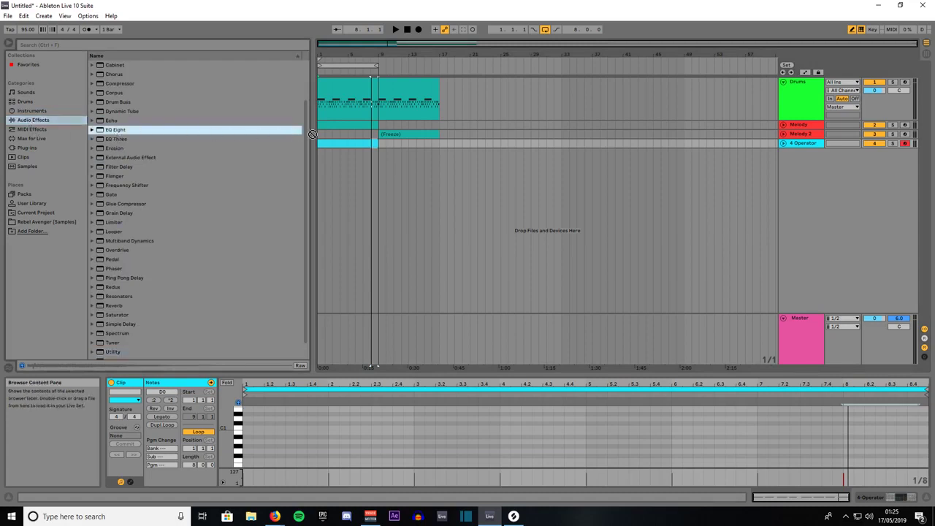
{"action": "left_click", "coordinate": [330, 135]}
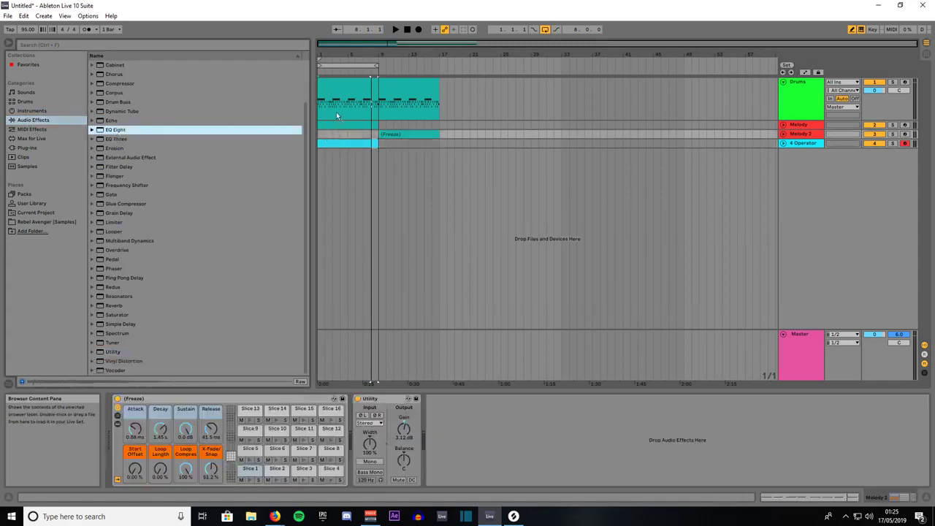
{"action": "left_click_drag", "start_coordinate": [329, 141], "coordinate": [328, 142]}
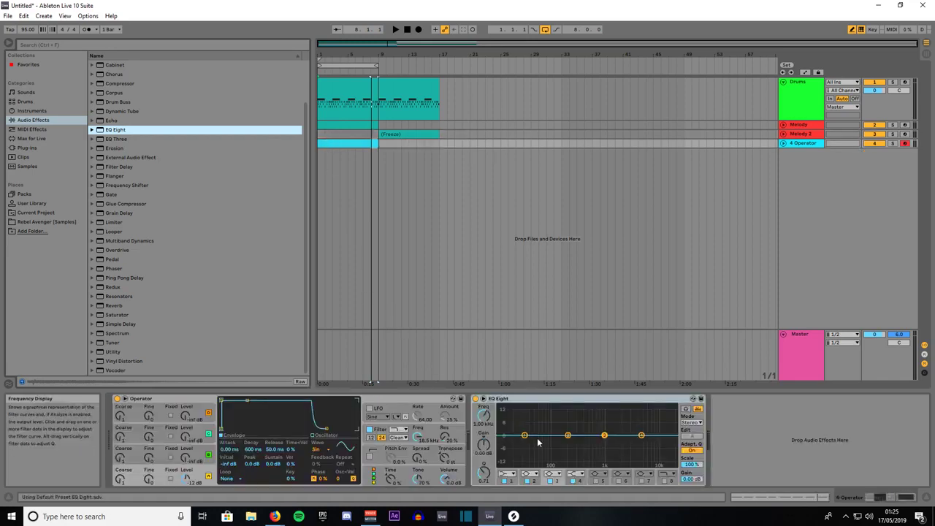
Step: With the loop playing, set band 1 of the Operator's EQ Eight to 32.9 Hz, 2.50 dB gain and a Q of 17.5
{"action": "key", "text": "space"}
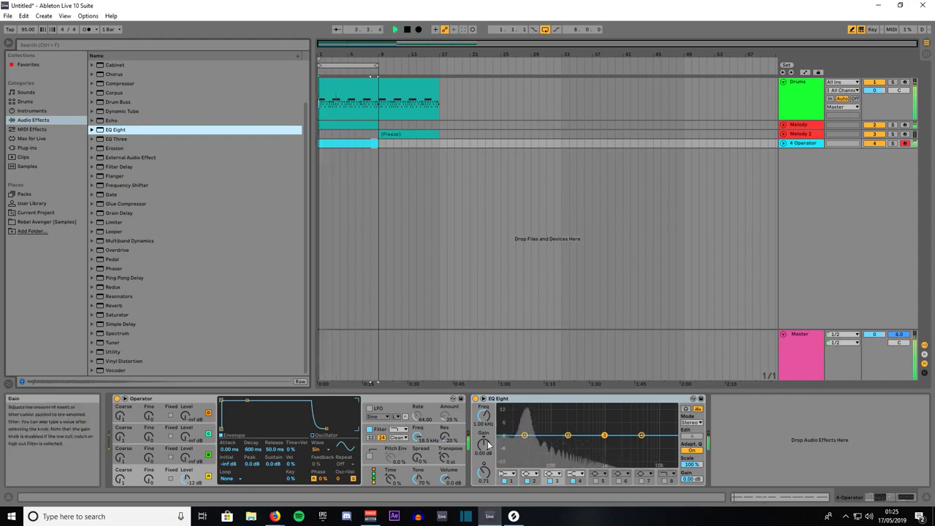
{"action": "left_click", "coordinate": [523, 436]}
{"action": "left_click_drag", "start_coordinate": [483, 416], "coordinate": [484, 417]}
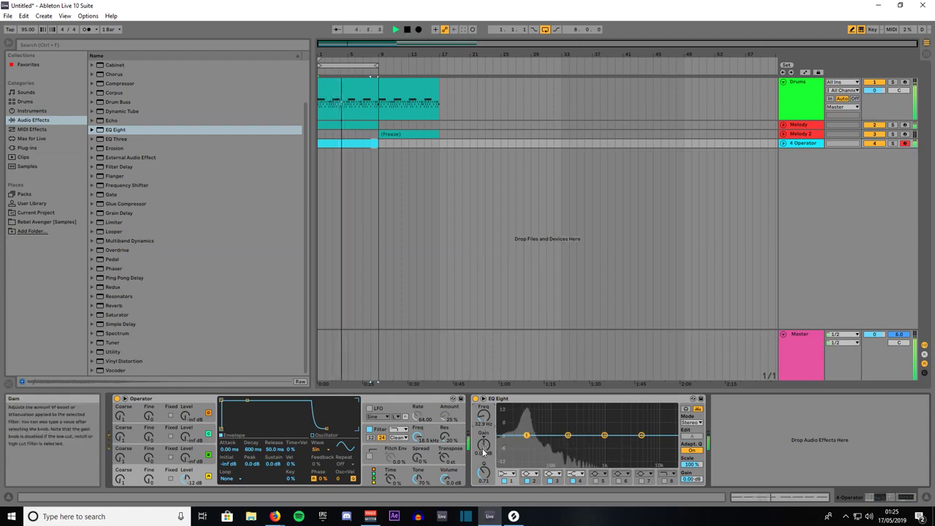
{"action": "left_click_drag", "start_coordinate": [484, 443], "coordinate": [483, 437]}
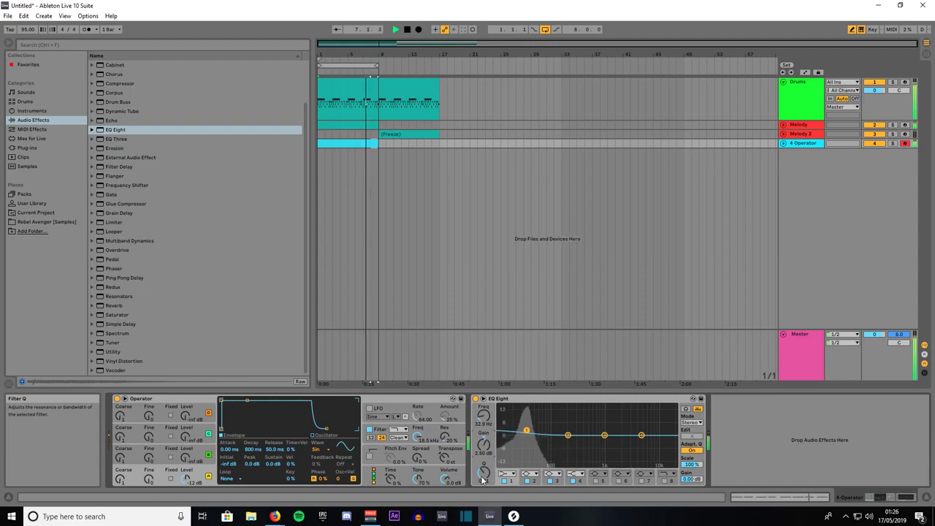
{"action": "left_click_drag", "start_coordinate": [482, 473], "coordinate": [483, 447]}
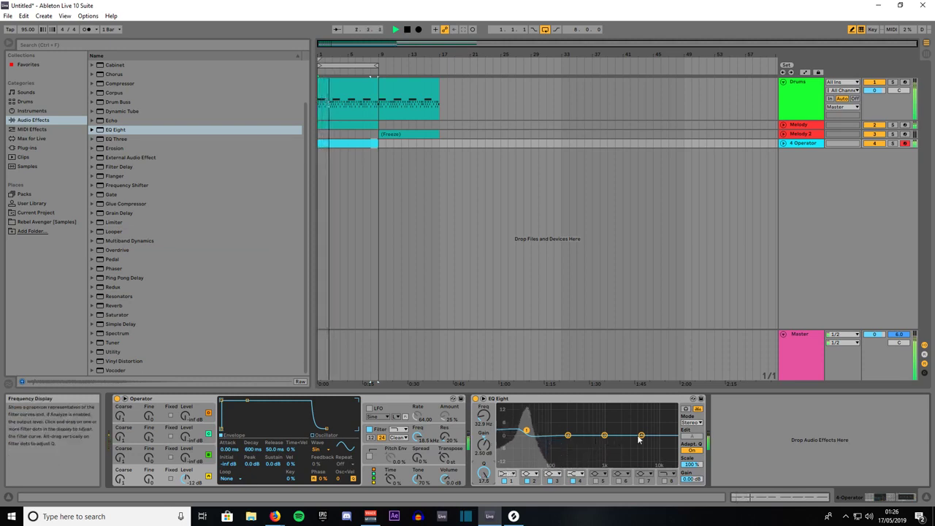
Step: Switch off bands 4 and 3 of the Operator's EQ Eight and make band 2 the steeper high cut at 12.0 kHz
{"action": "left_click", "coordinate": [573, 480]}
{"action": "left_click", "coordinate": [550, 480]}
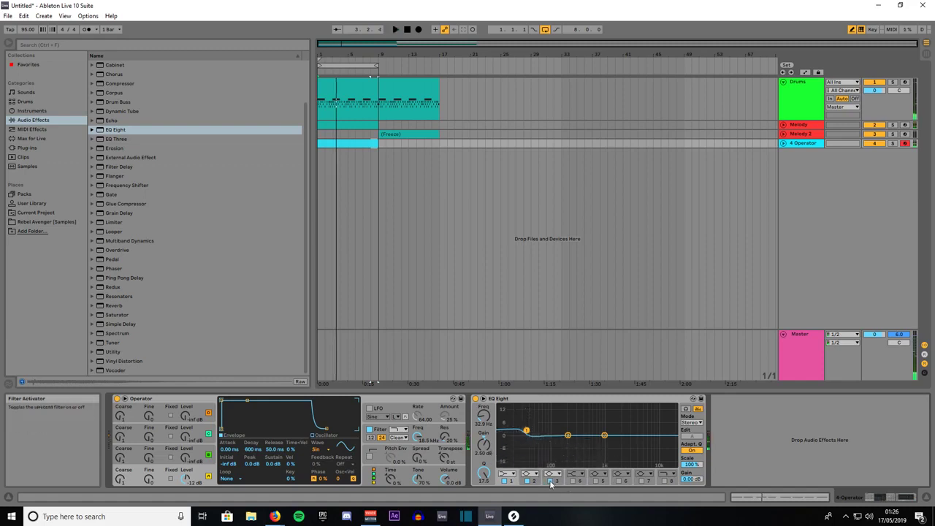
{"action": "left_click", "coordinate": [568, 436]}
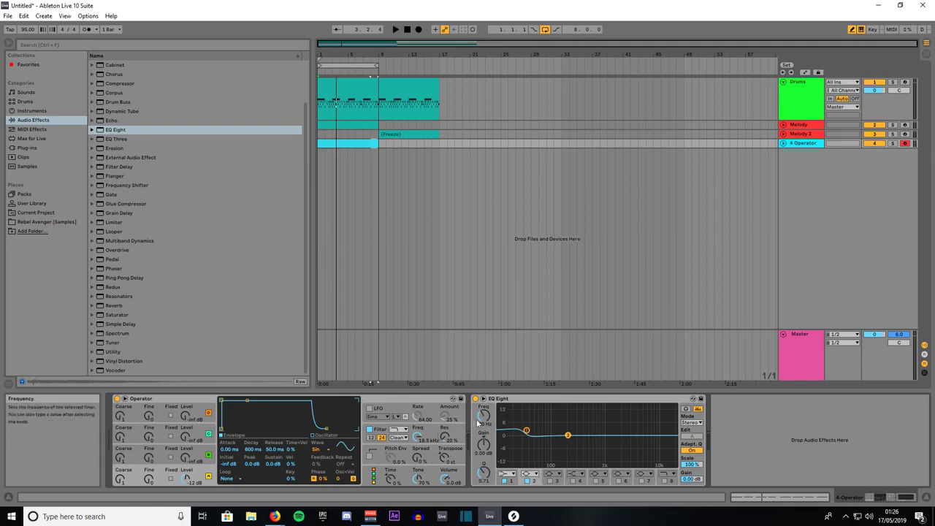
{"action": "left_click_drag", "start_coordinate": [482, 415], "coordinate": [483, 385]}
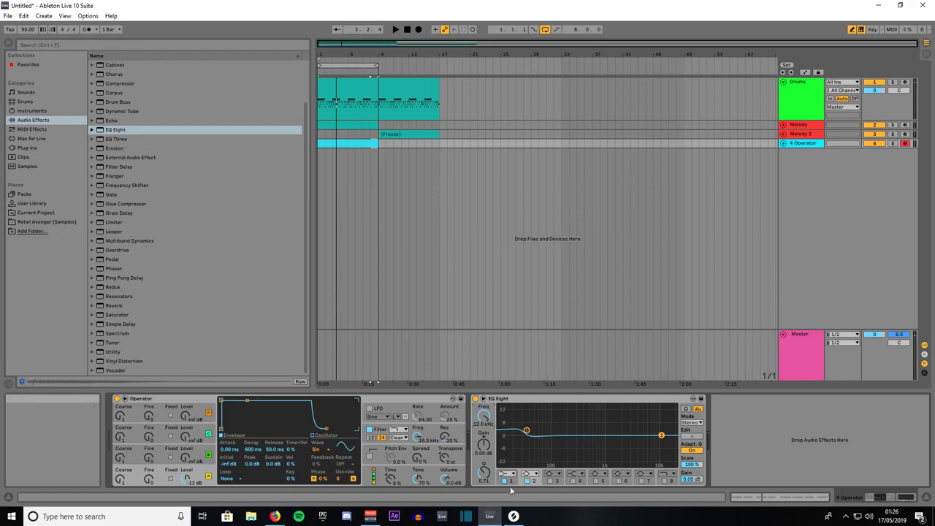
{"action": "left_click", "coordinate": [530, 474]}
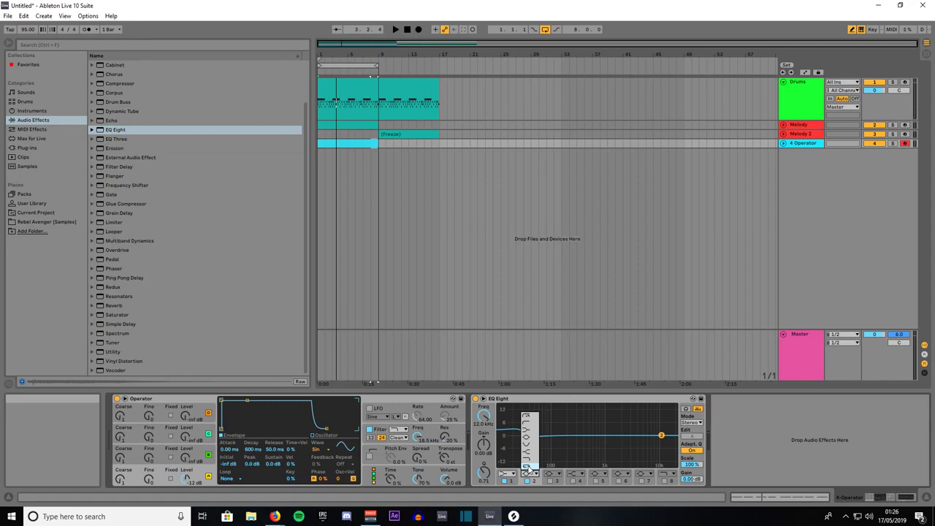
{"action": "left_click", "coordinate": [526, 466]}
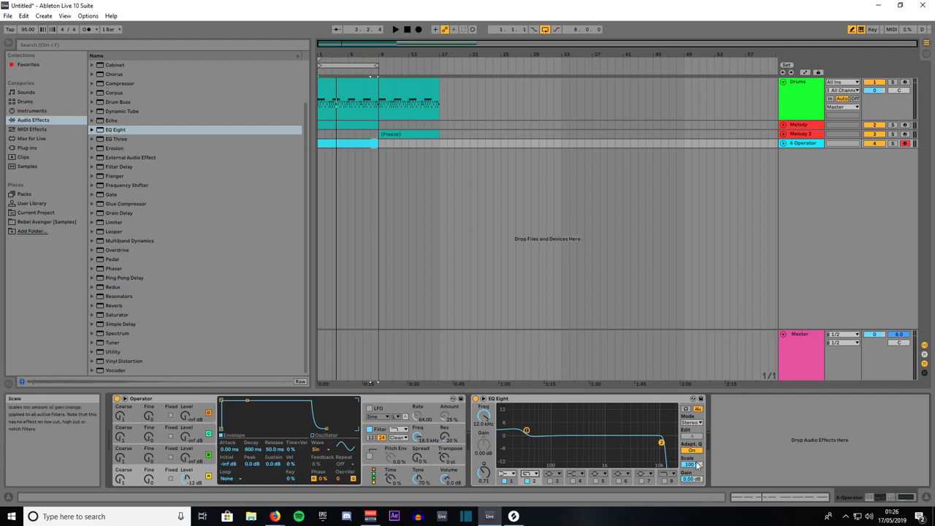
Step: Set the Operator EQ Eight's scale to 105 % and its global gain to -0.15 dB
{"action": "key", "text": "Return"}
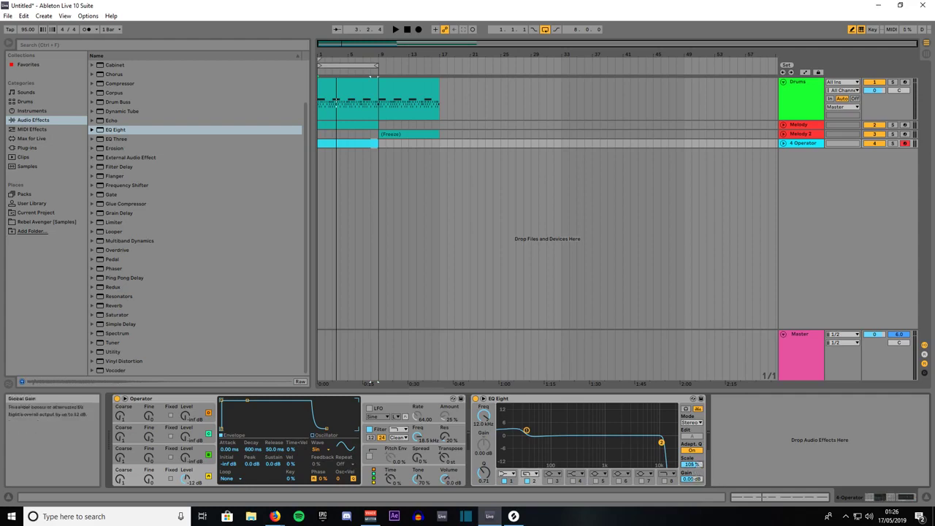
{"action": "left_click_drag", "start_coordinate": [692, 478], "coordinate": [691, 481]}
Step: Copy the Operator's EQ Eight to the Drums track and place it before the Boombox Drums effect
{"action": "left_click", "coordinate": [577, 402]}
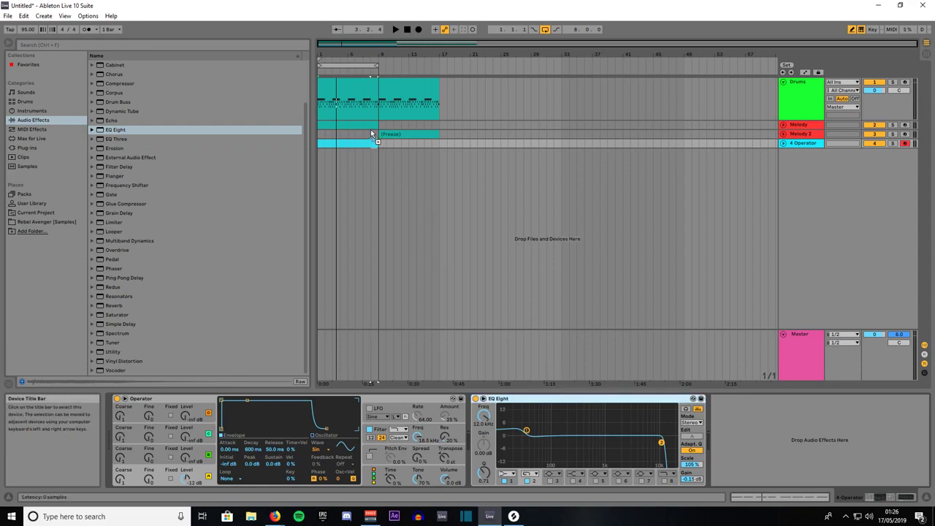
{"action": "left_click_drag", "start_coordinate": [369, 122], "coordinate": [347, 101]}
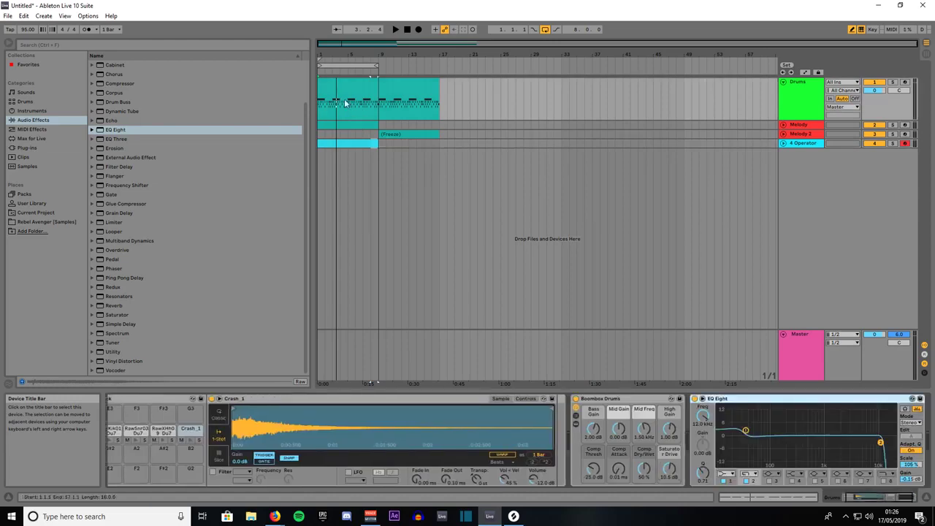
{"action": "left_click", "coordinate": [758, 399]}
{"action": "left_click_drag", "start_coordinate": [758, 401], "coordinate": [579, 414]}
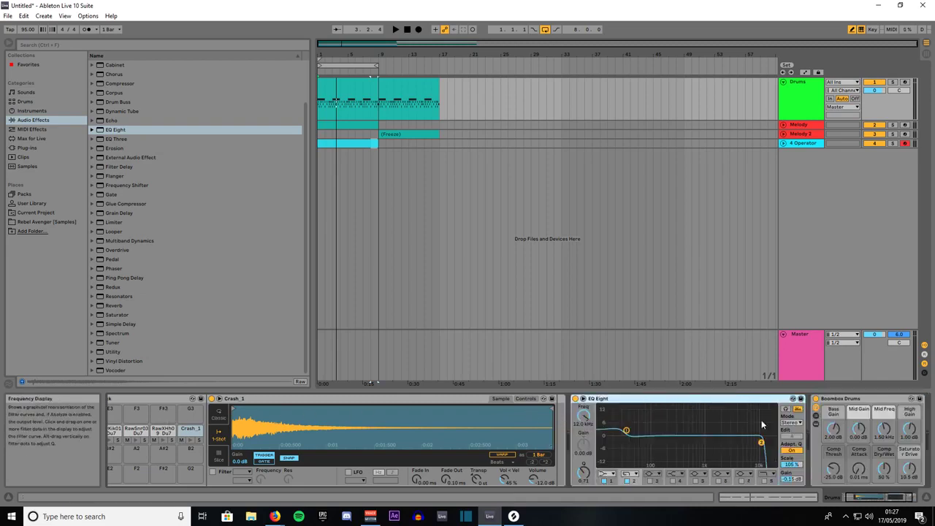
{"action": "left_click", "coordinate": [876, 499]}
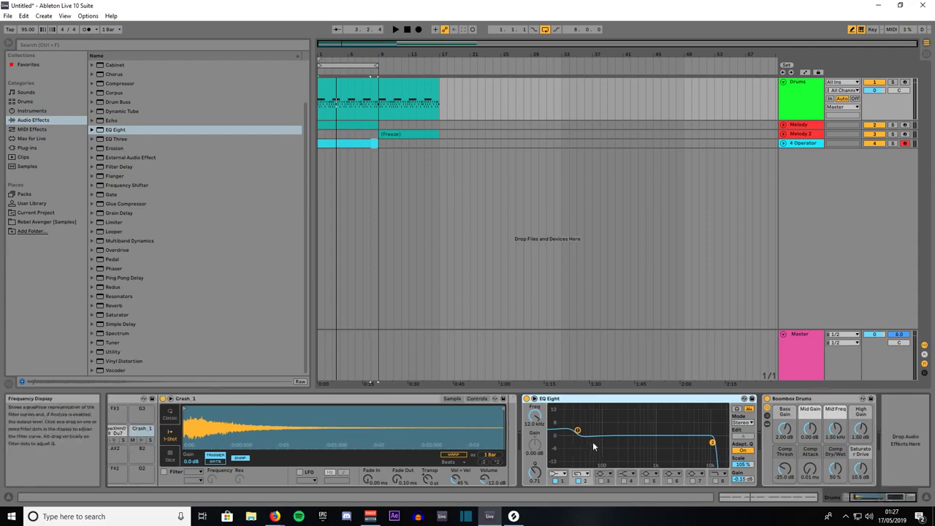
Step: With the loop playing, set the Drums EQ's band 1 to 44.1 Hz, 1.05 dB and Q 18.0, and its high cut to about 18 kHz
{"action": "key", "text": "space"}
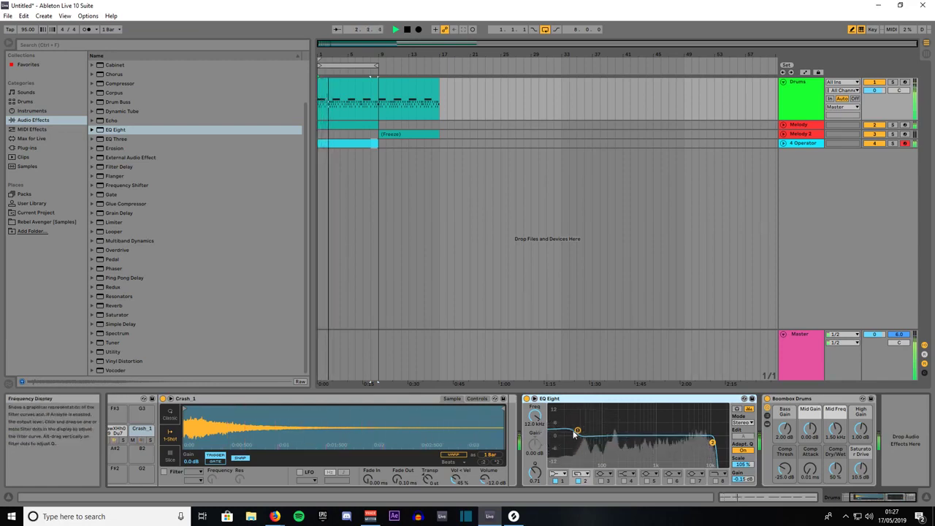
{"action": "left_click", "coordinate": [577, 430]}
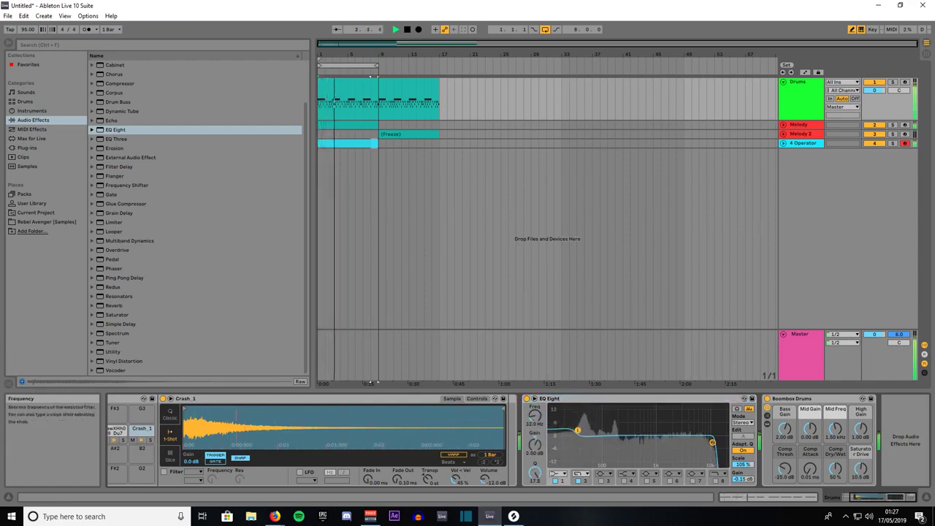
{"action": "left_click_drag", "start_coordinate": [577, 430], "coordinate": [584, 430]}
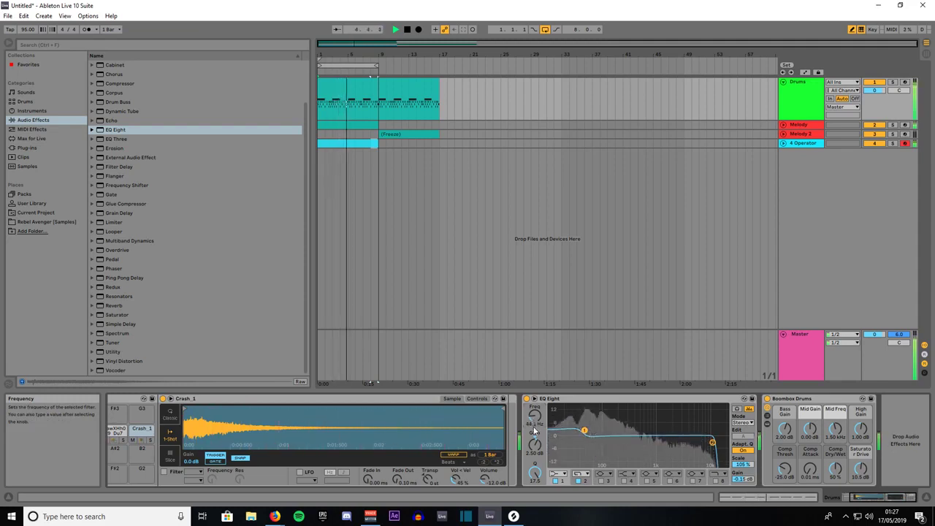
{"action": "left_click_drag", "start_coordinate": [534, 443], "coordinate": [534, 471]}
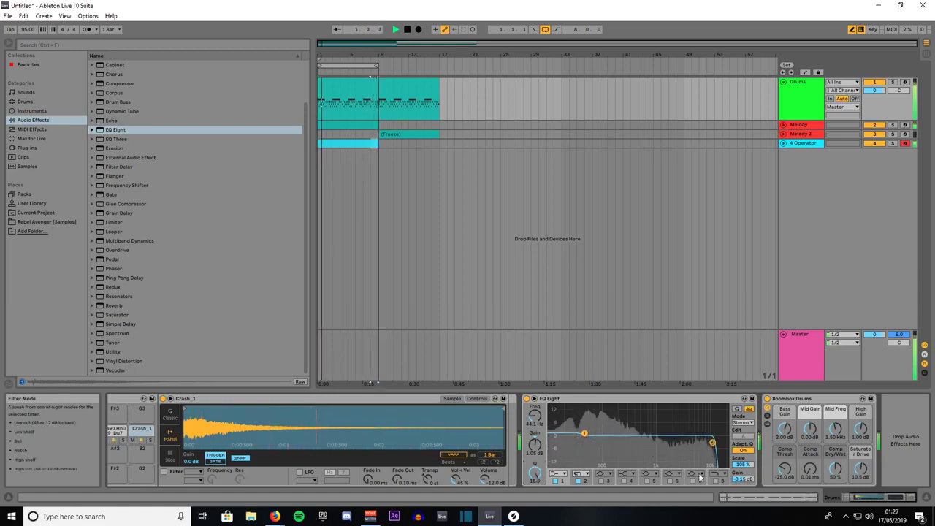
{"action": "left_click", "coordinate": [713, 443]}
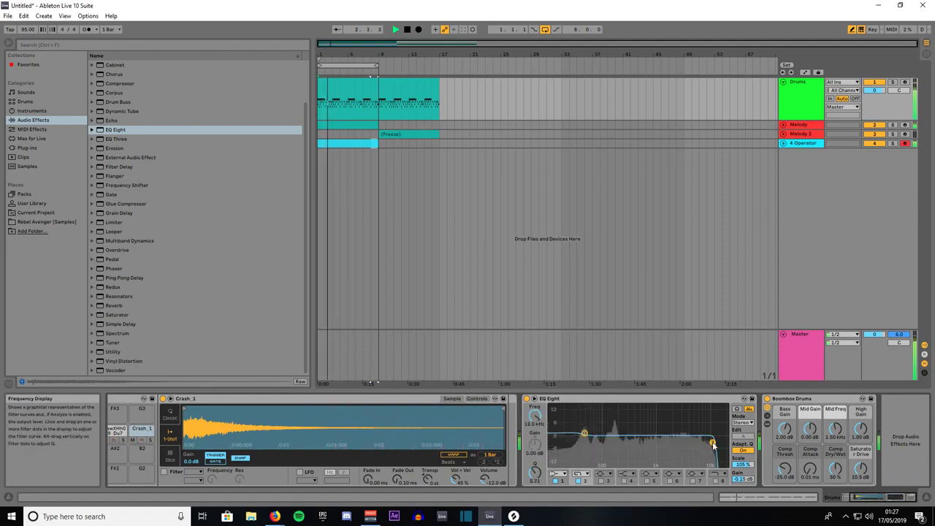
{"action": "left_click_drag", "start_coordinate": [534, 415], "coordinate": [534, 406]}
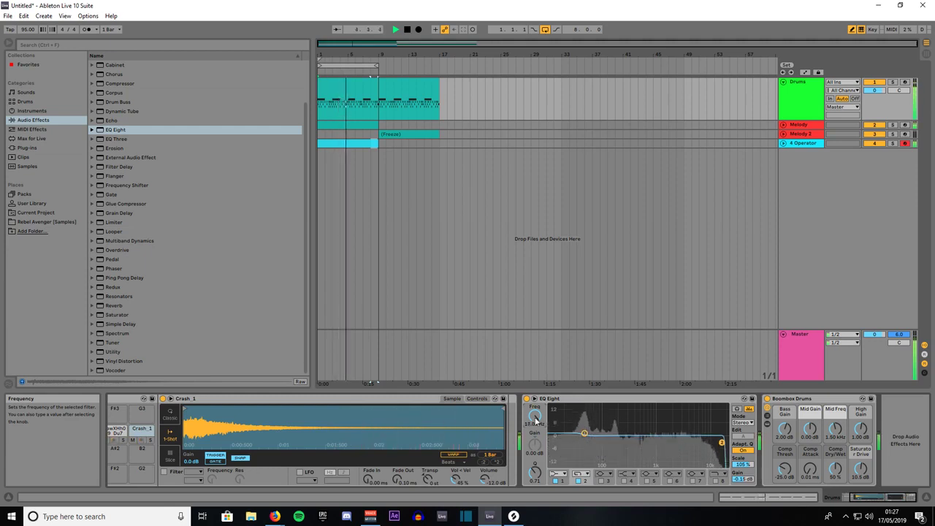
Step: Switch on band 3 of the Drums EQ at 3.25 kHz with 1.50 dB gain and a Q of 3.50, and play the loop
{"action": "left_click", "coordinate": [601, 481]}
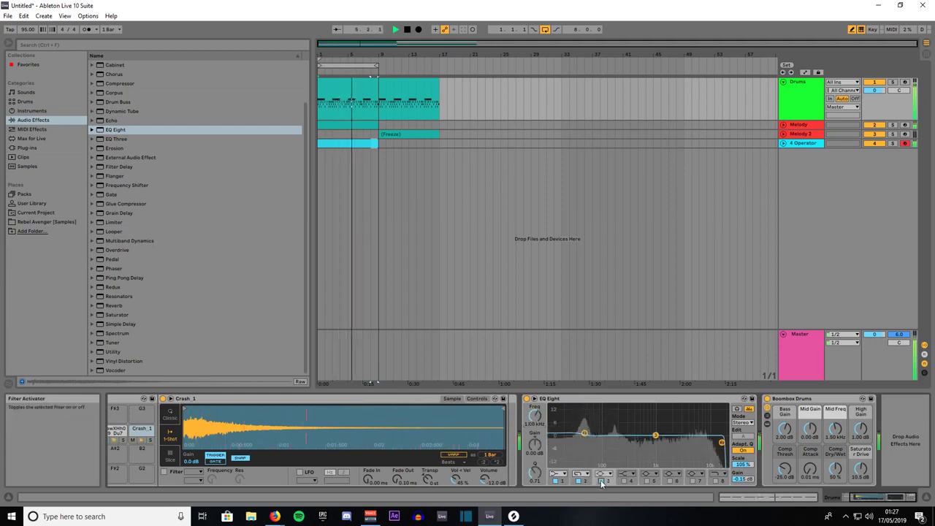
{"action": "key", "text": "space"}
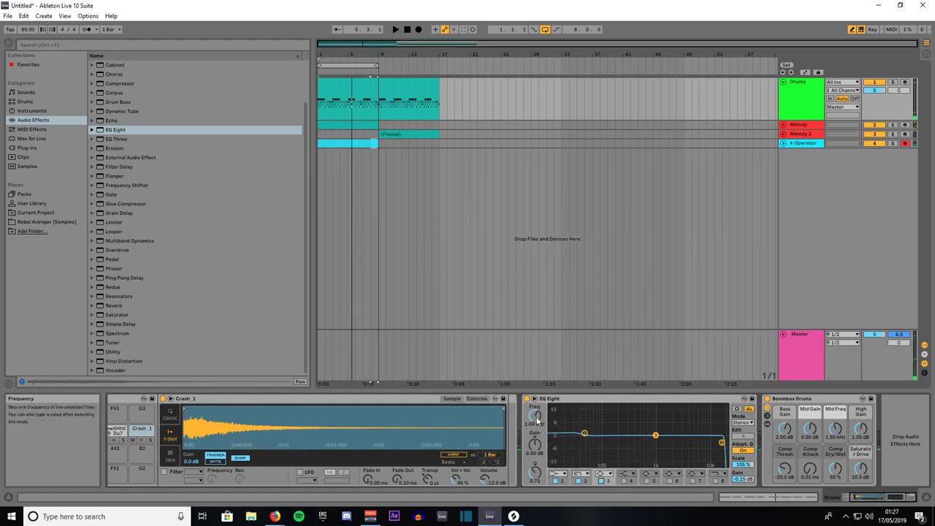
{"action": "left_click_drag", "start_coordinate": [535, 417], "coordinate": [536, 416]}
{"action": "left_click_drag", "start_coordinate": [536, 417], "coordinate": [535, 413]}
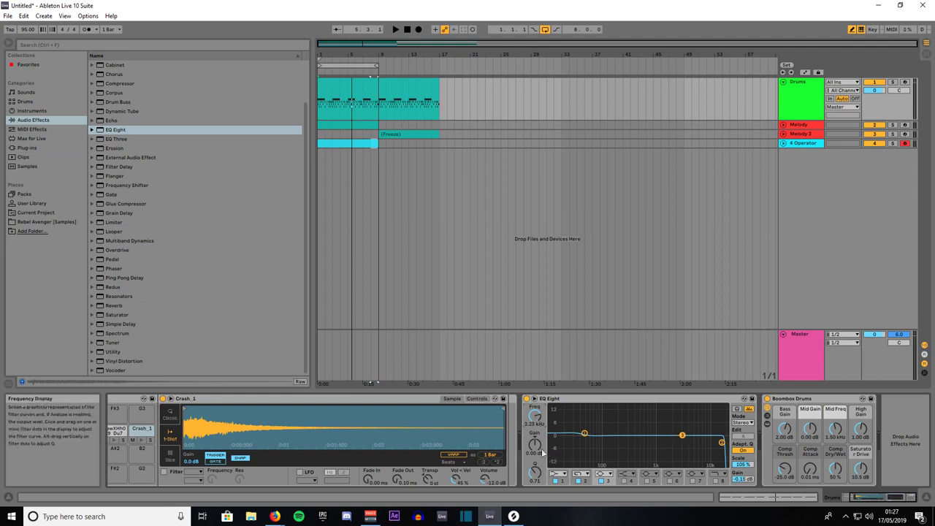
{"action": "left_click_drag", "start_coordinate": [534, 443], "coordinate": [535, 435]}
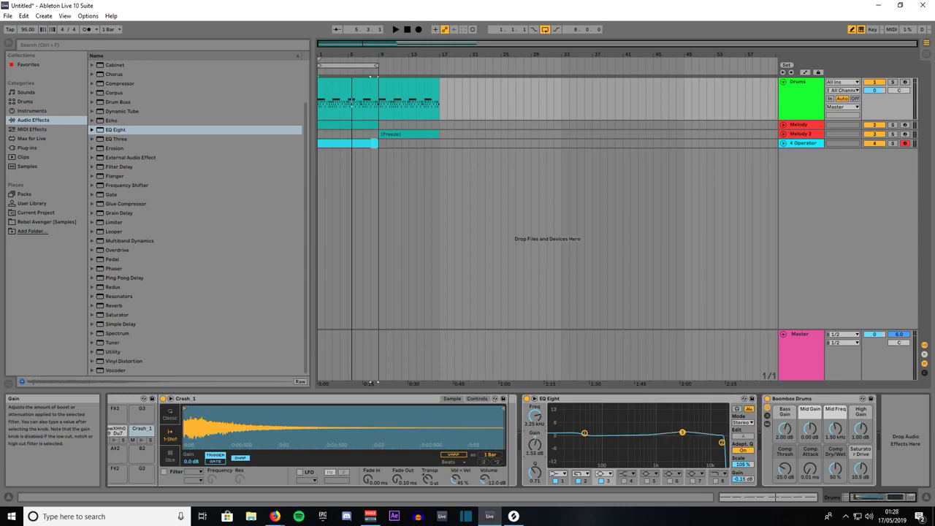
{"action": "left_click_drag", "start_coordinate": [535, 474], "coordinate": [535, 463]}
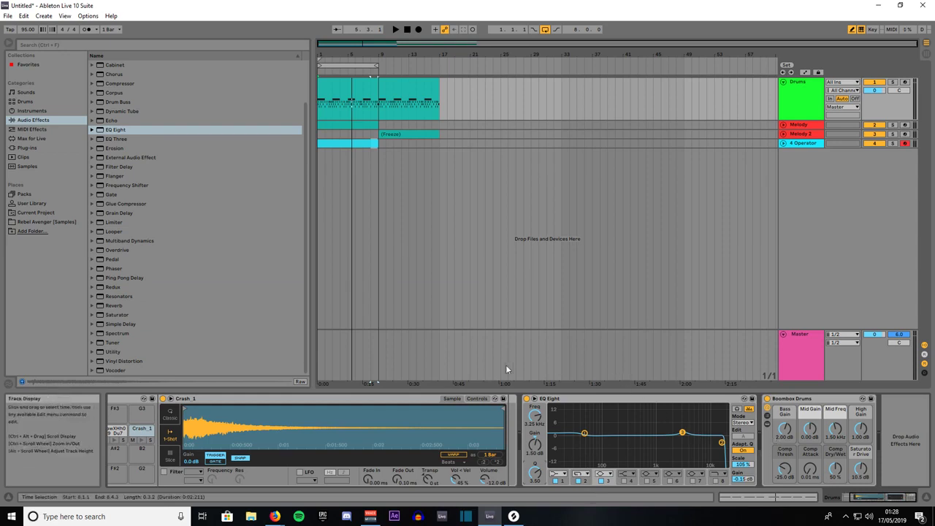
{"action": "key", "text": "space"}
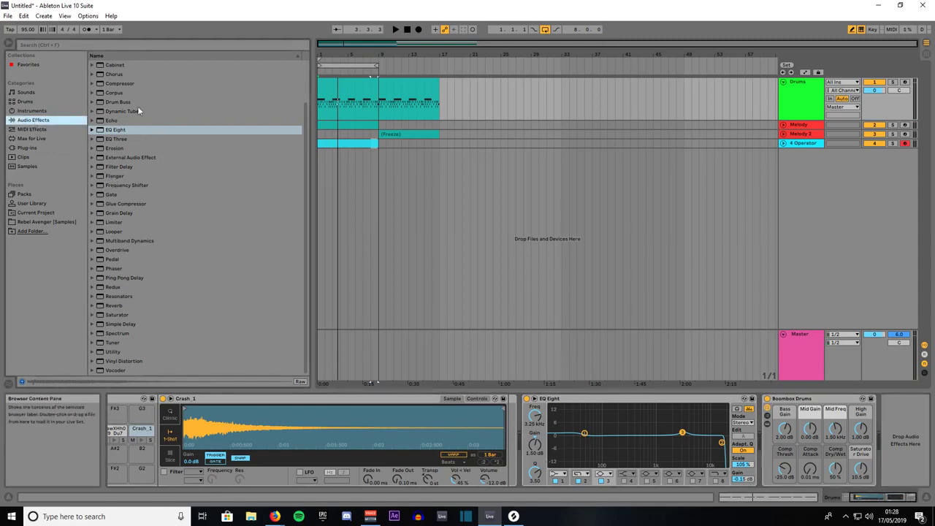
Step: Add a Compressor to the end of the Melody track's device chain and enable its sidechain with audio from Drums
{"action": "left_click", "coordinate": [113, 85]}
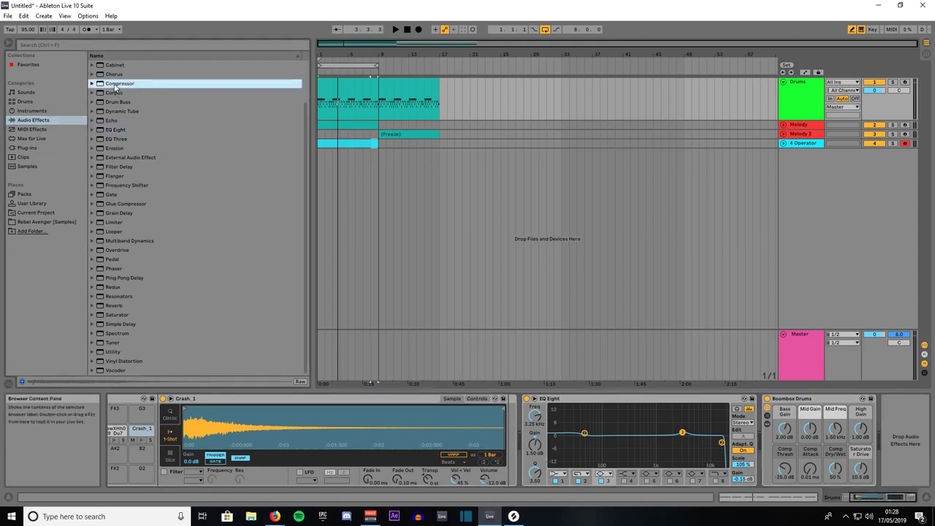
{"action": "left_click", "coordinate": [326, 123]}
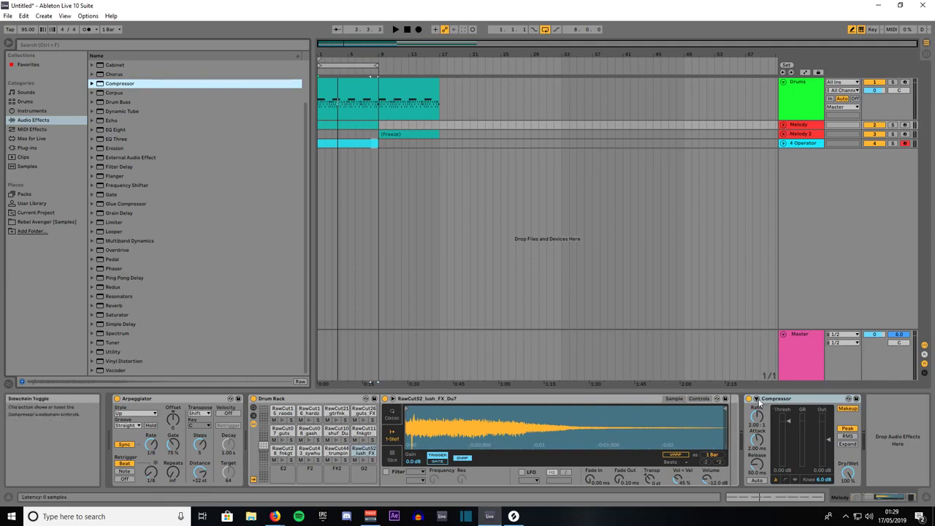
{"action": "left_click", "coordinate": [758, 399]}
{"action": "left_click", "coordinate": [764, 408]}
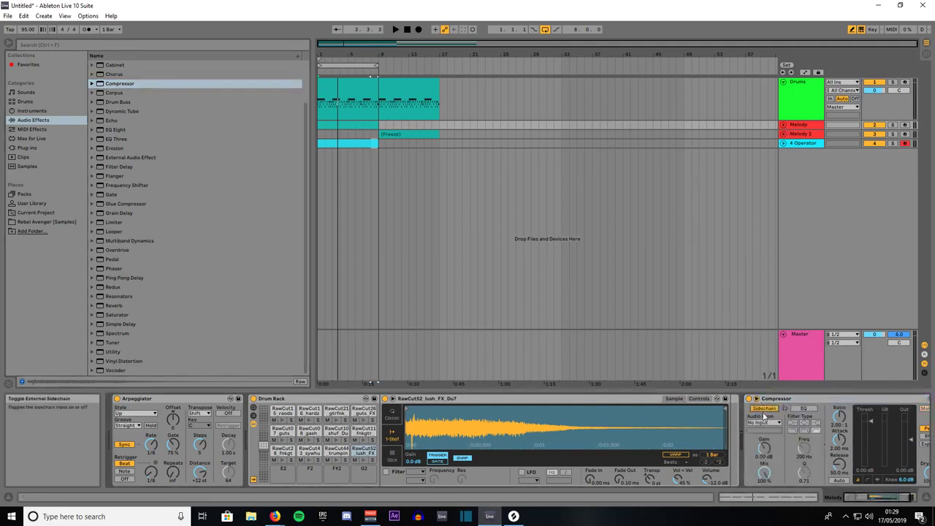
{"action": "left_click", "coordinate": [761, 423]}
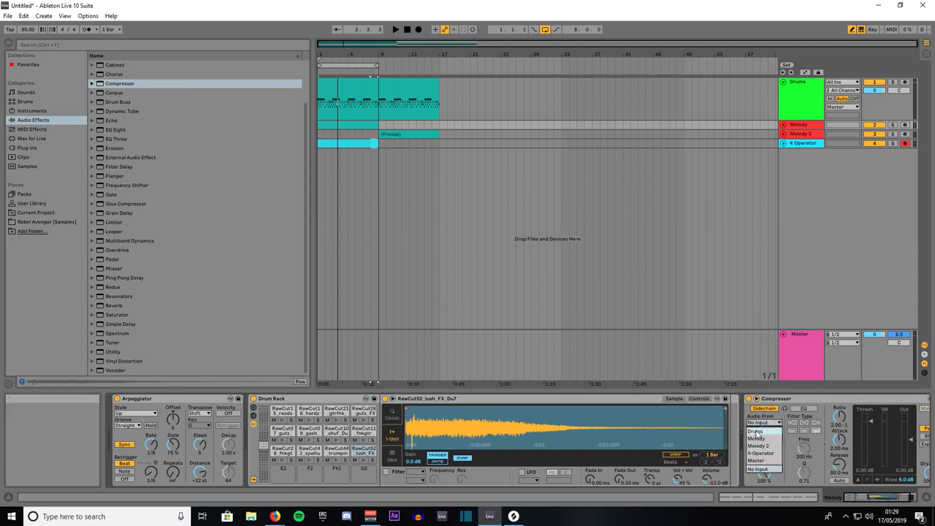
{"action": "left_click", "coordinate": [755, 432]}
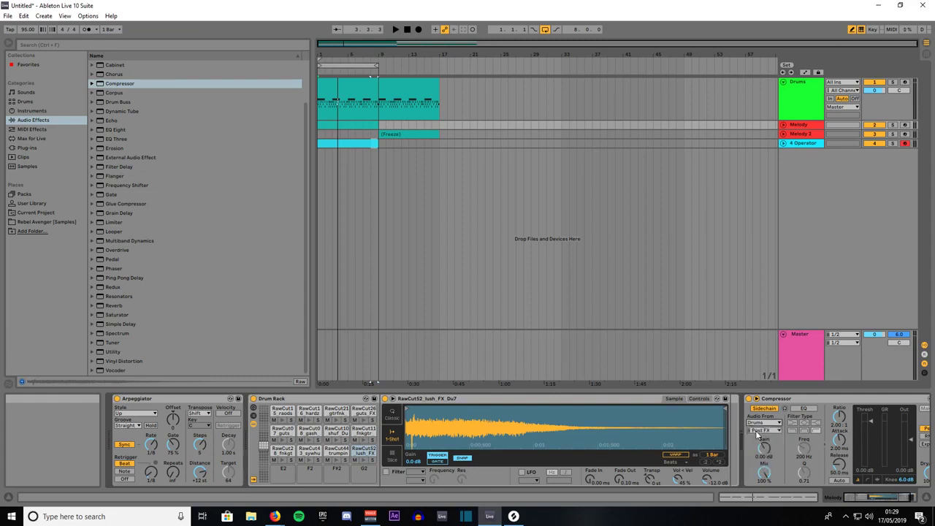
Step: Switch on the Compressor's sidechain EQ and set its frequency to 3.25 kHz and Q to 5.01
{"action": "left_click", "coordinate": [803, 409]}
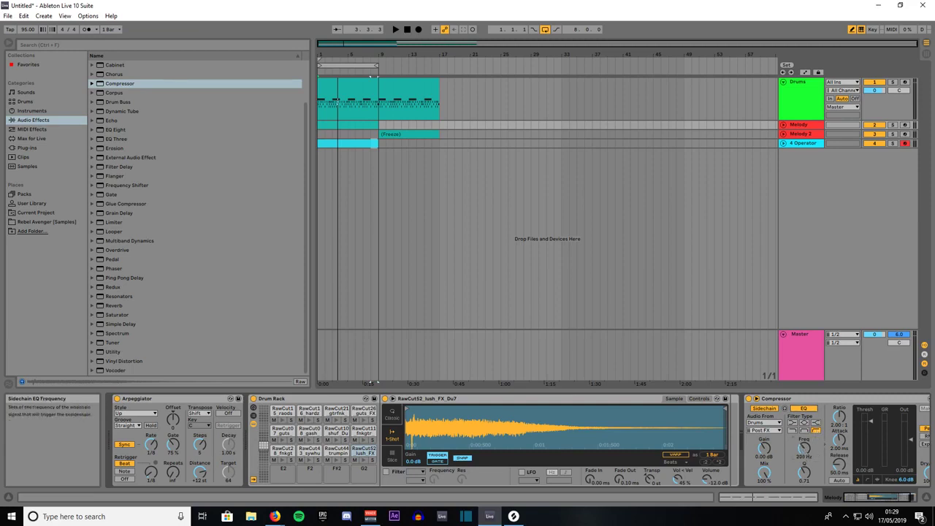
{"action": "left_click_drag", "start_coordinate": [803, 447], "coordinate": [804, 437]}
{"action": "left_click_drag", "start_coordinate": [804, 473], "coordinate": [803, 449]}
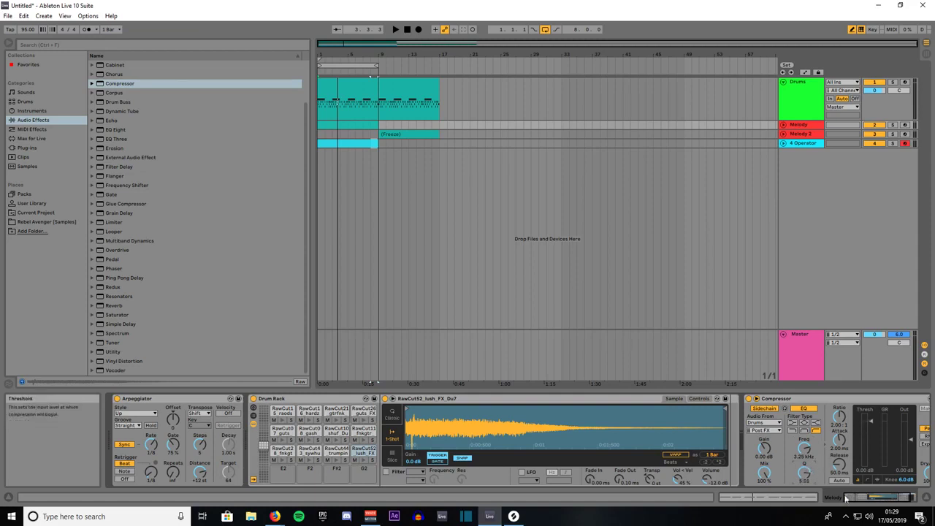
Step: Set the Melody Compressor's ratio to 4.00:1 and attack to 0.75 ms, and turn on automatic release
{"action": "left_click", "coordinate": [881, 499]}
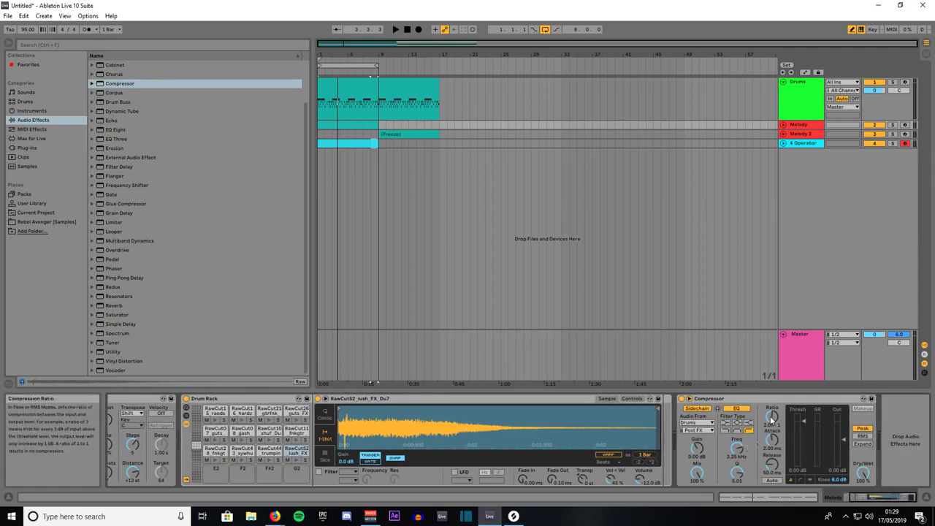
{"action": "left_click_drag", "start_coordinate": [772, 417], "coordinate": [773, 415]}
{"action": "left_click_drag", "start_coordinate": [774, 441], "coordinate": [774, 444]}
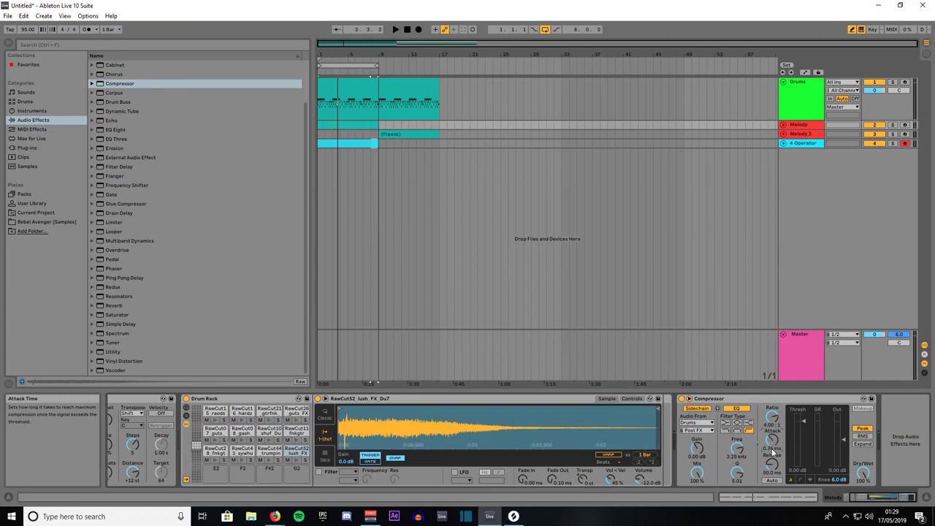
{"action": "left_click", "coordinate": [772, 481]}
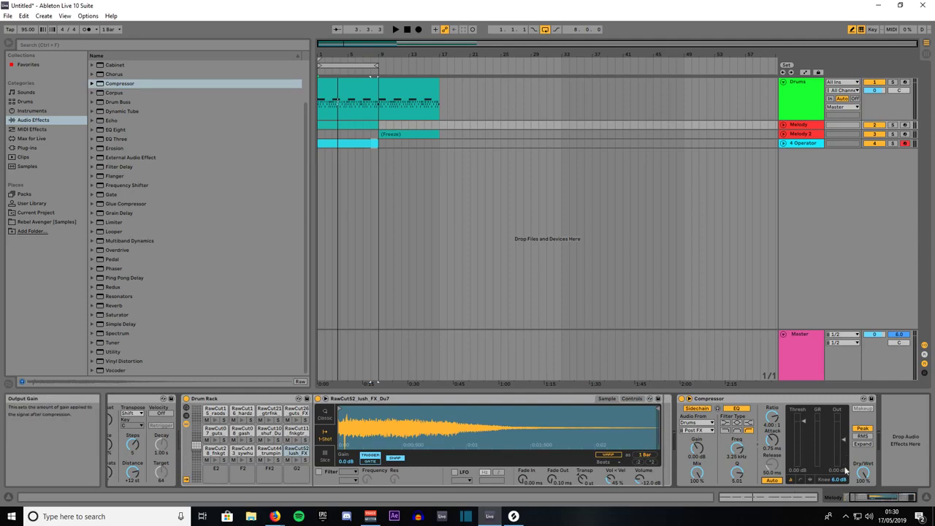
Step: Show the Compressor's transfer curve and set the knee to 5.1 dB and the lookahead to 10 ms
{"action": "left_click", "coordinate": [801, 481]}
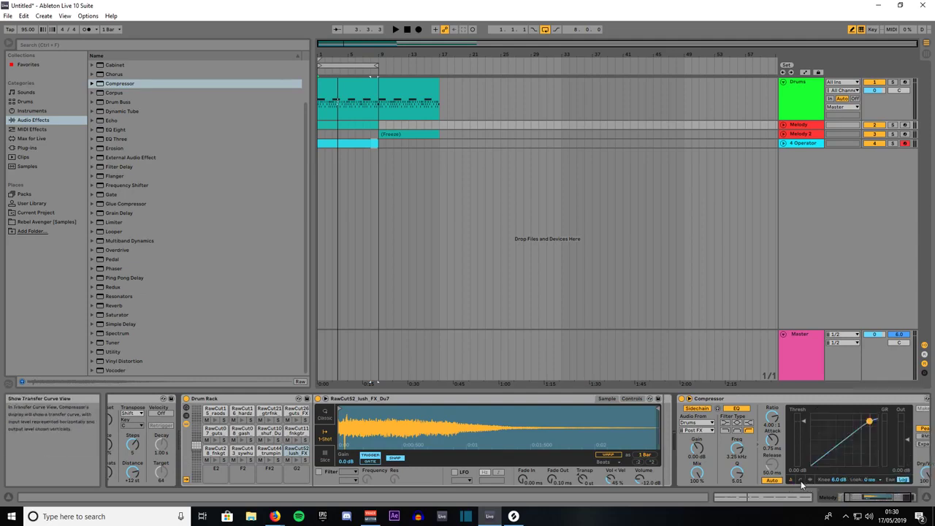
{"action": "left_click", "coordinate": [839, 483]}
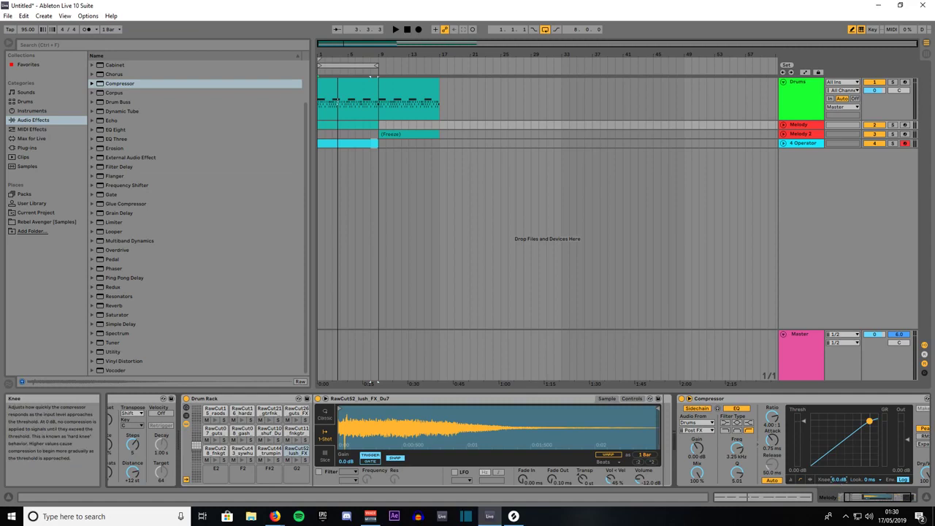
{"action": "left_click_drag", "start_coordinate": [839, 481], "coordinate": [840, 486]}
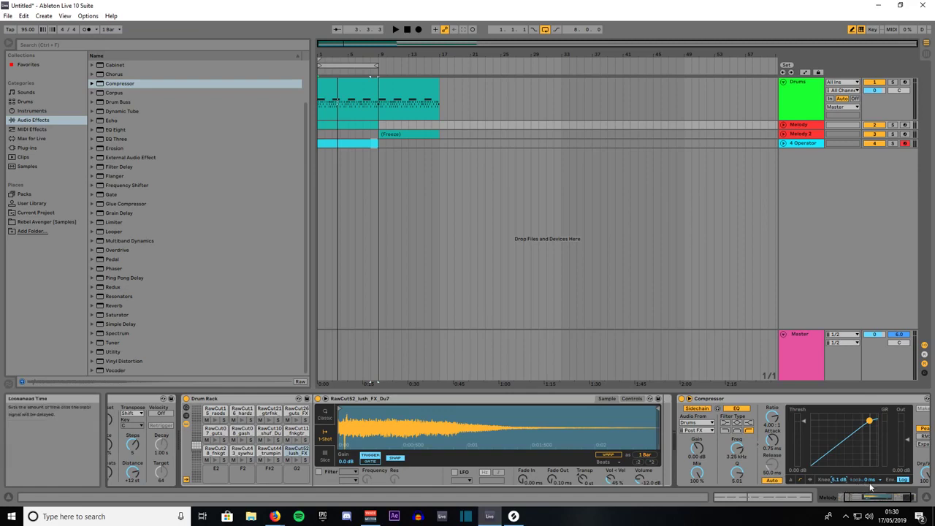
{"action": "left_click", "coordinate": [870, 480]}
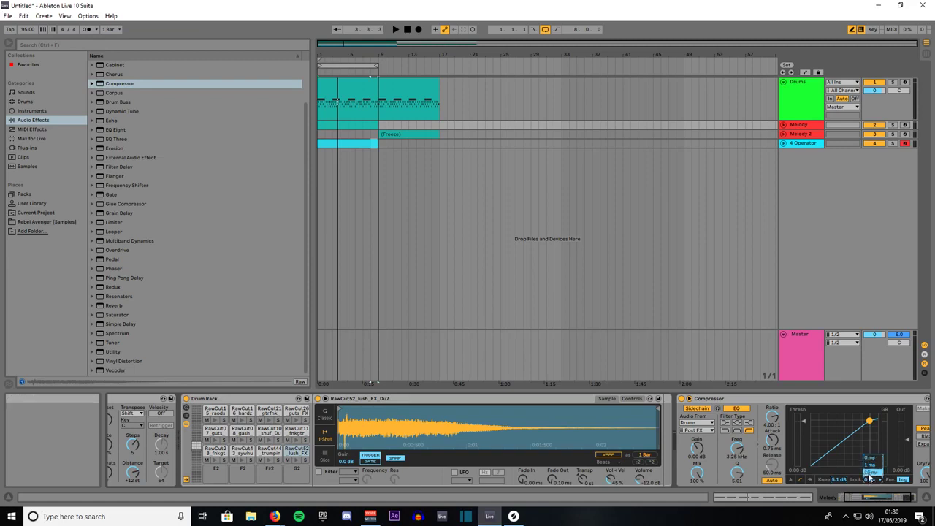
{"action": "left_click", "coordinate": [869, 474]}
{"action": "left_click", "coordinate": [909, 497]}
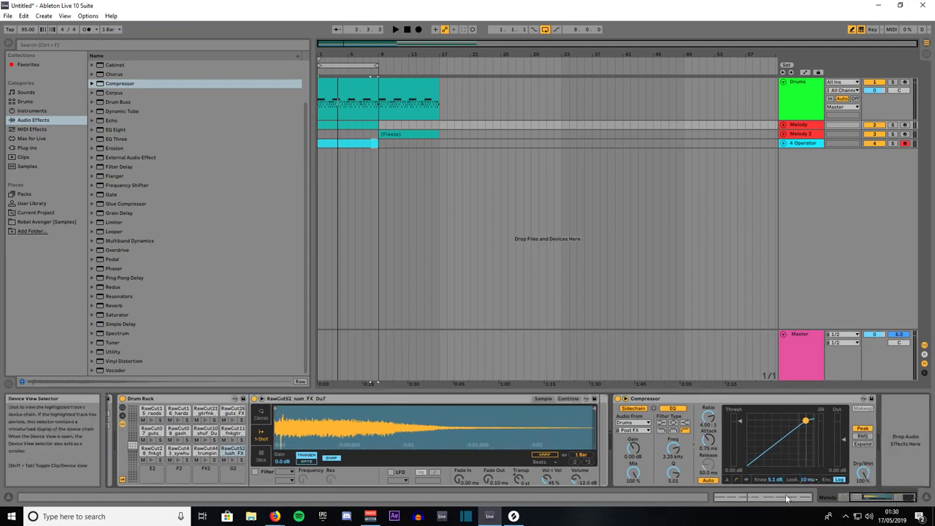
Step: Show the Compressor's gain reduction view and lower the threshold to -17.5 dB while the loop plays, stopping playback when done
{"action": "left_click", "coordinate": [747, 478]}
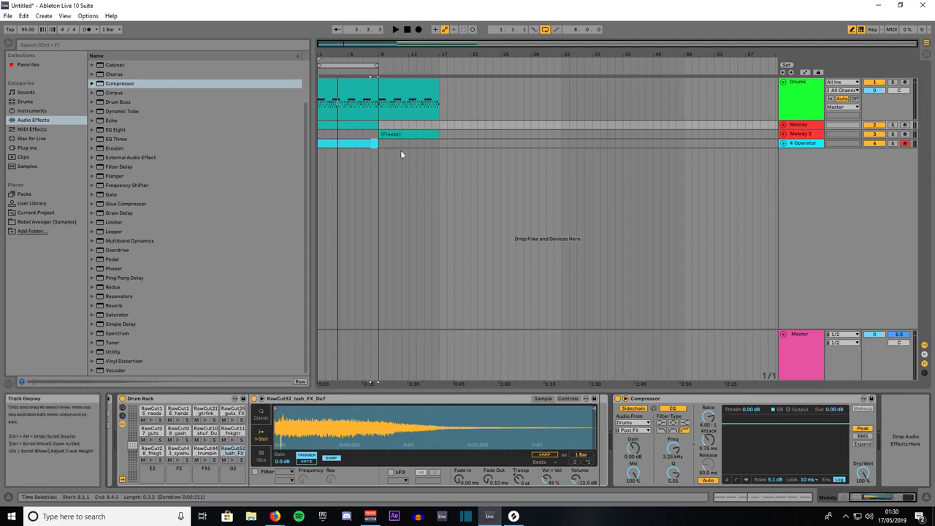
{"action": "left_click", "coordinate": [395, 30]}
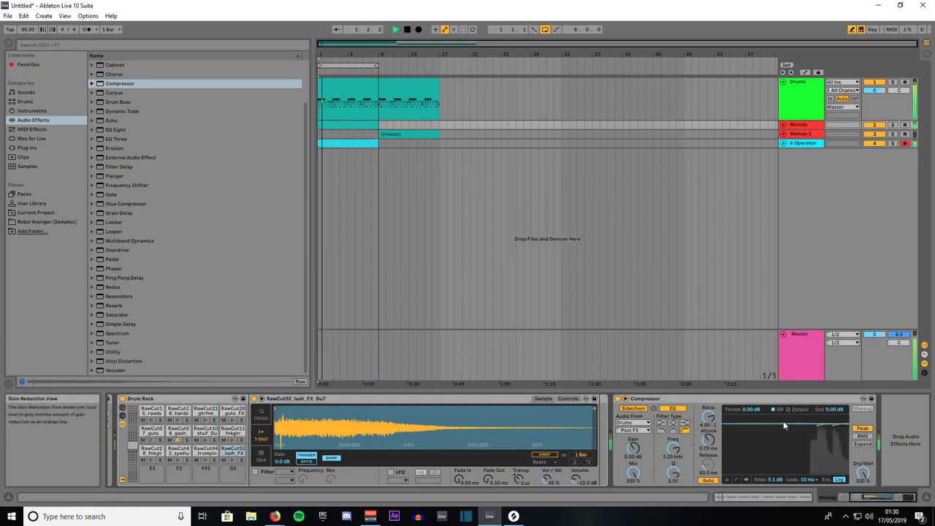
{"action": "left_click_drag", "start_coordinate": [783, 424], "coordinate": [782, 460]}
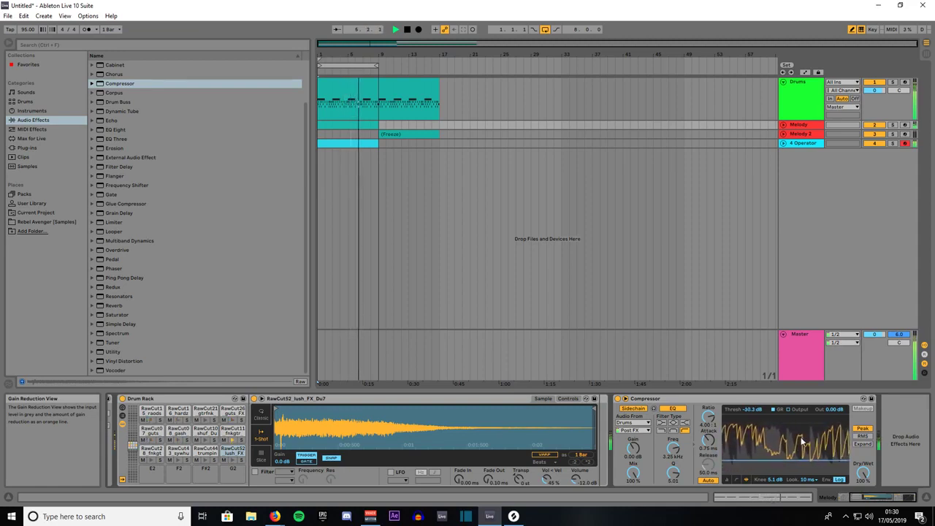
{"action": "left_click_drag", "start_coordinate": [806, 465], "coordinate": [806, 450]}
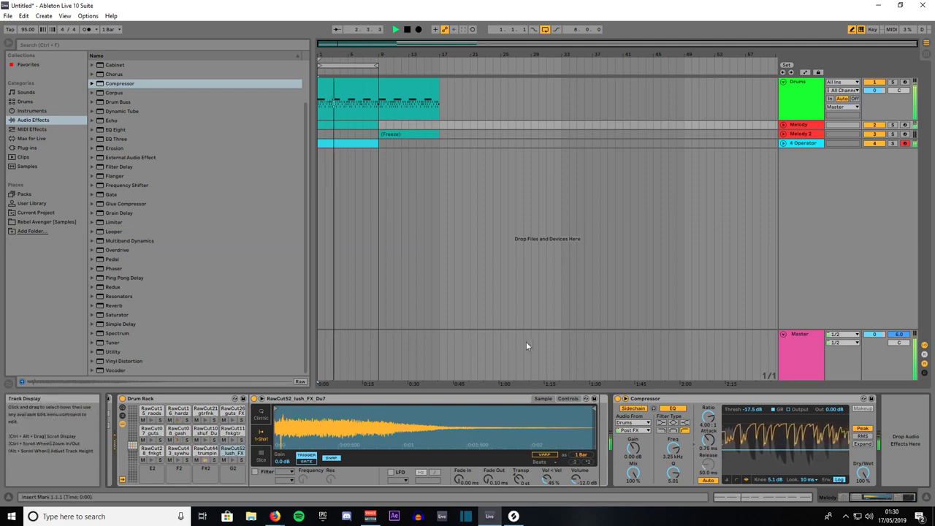
{"action": "key", "text": "space"}
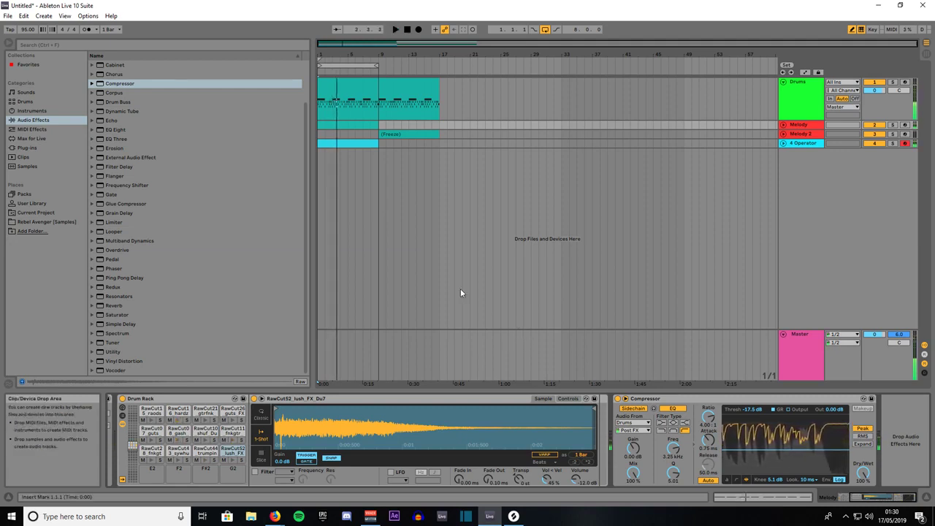
Step: Tap the Compressor's sidechain from RawKik01 Du7 Pre FX, and duplicate the device with the copy tapping RawSnr03 Du7 Pre FX
{"action": "left_click", "coordinate": [628, 431]}
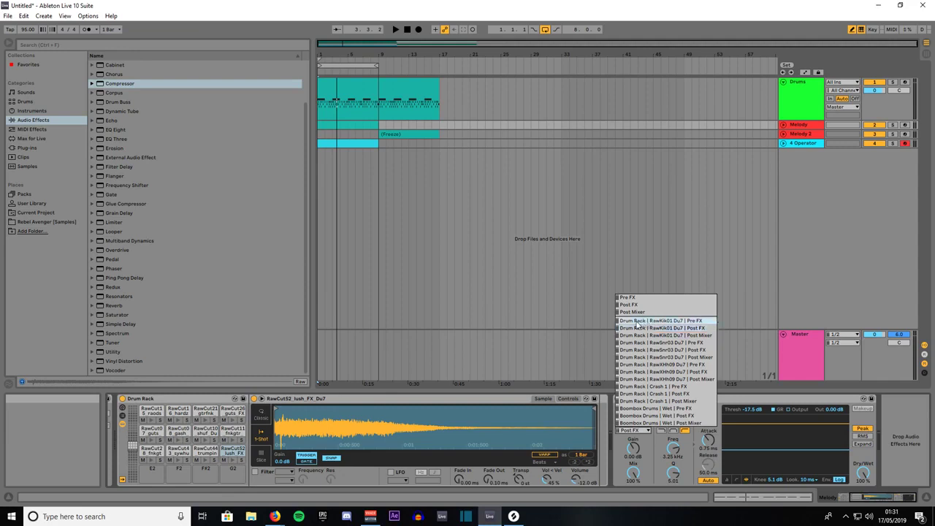
{"action": "left_click", "coordinate": [686, 321]}
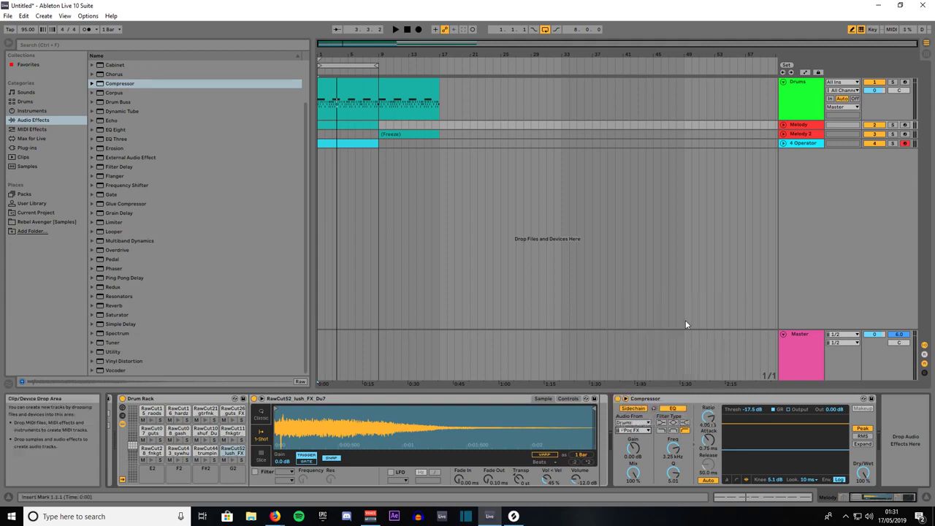
{"action": "left_click", "coordinate": [682, 400]}
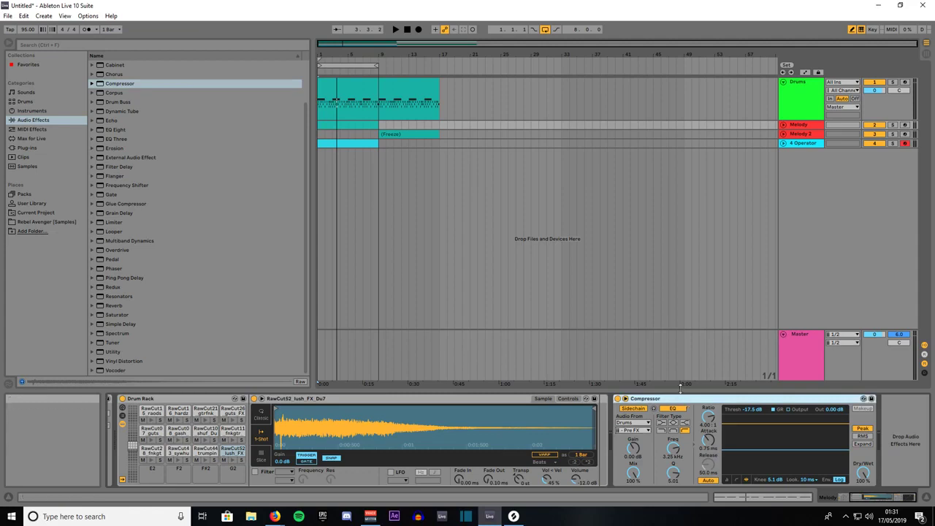
{"action": "key", "text": "ctrl+d"}
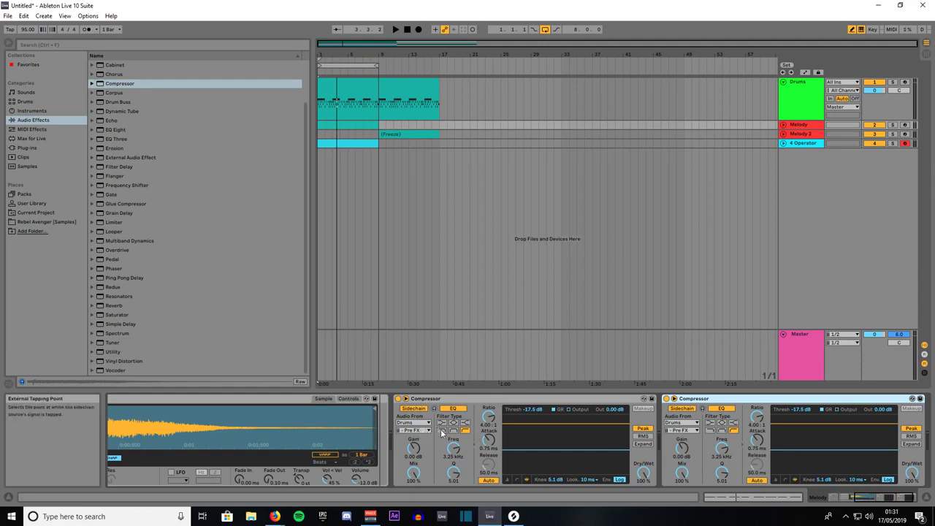
{"action": "left_click", "coordinate": [685, 430]}
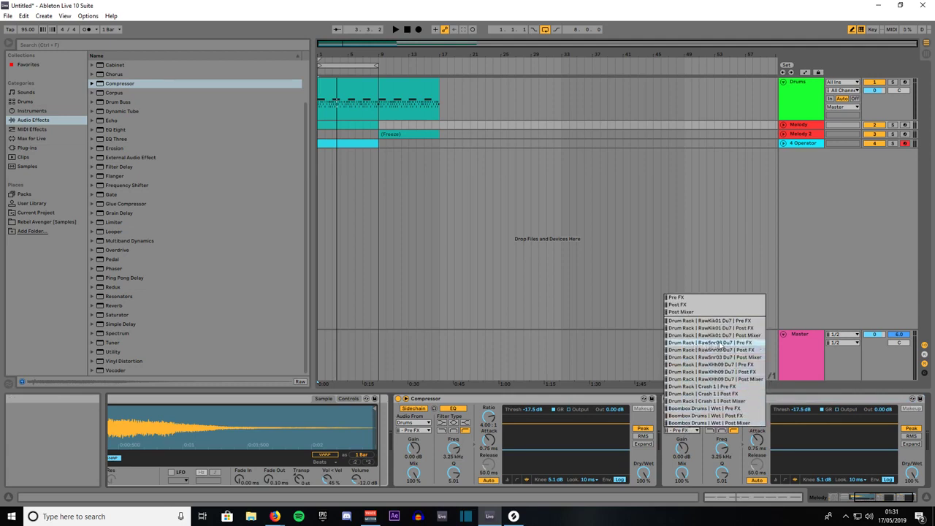
{"action": "left_click", "coordinate": [745, 344]}
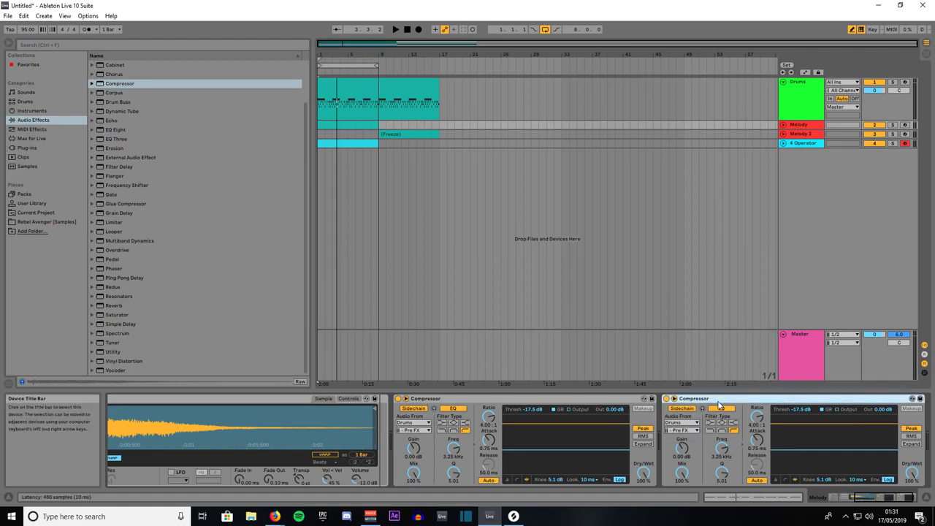
Step: Duplicate the Compressor two more times, tapping the sidechains from RawXHh09 Du7 Pre FX and Crash 1 Pre FX
{"action": "key", "text": "Right"}
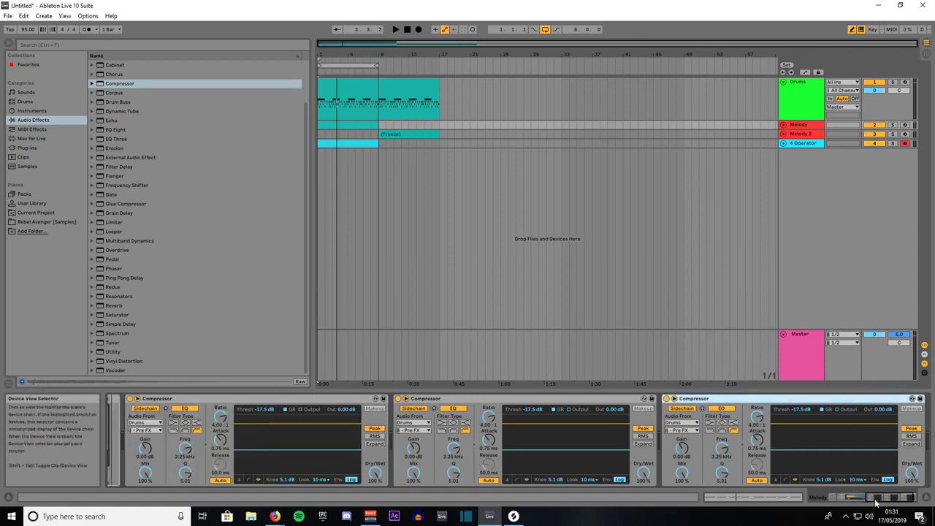
{"action": "left_click", "coordinate": [637, 430]}
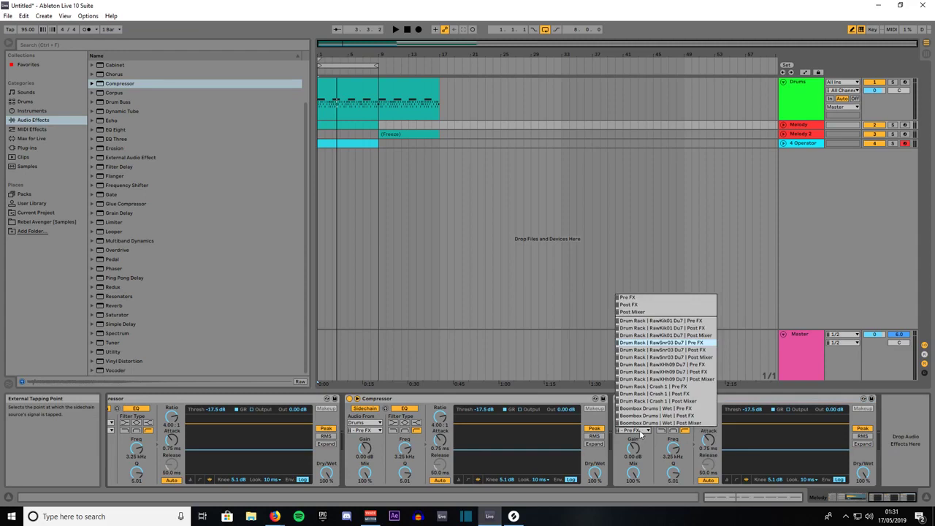
{"action": "left_click", "coordinate": [643, 363]}
{"action": "left_click", "coordinate": [673, 401]}
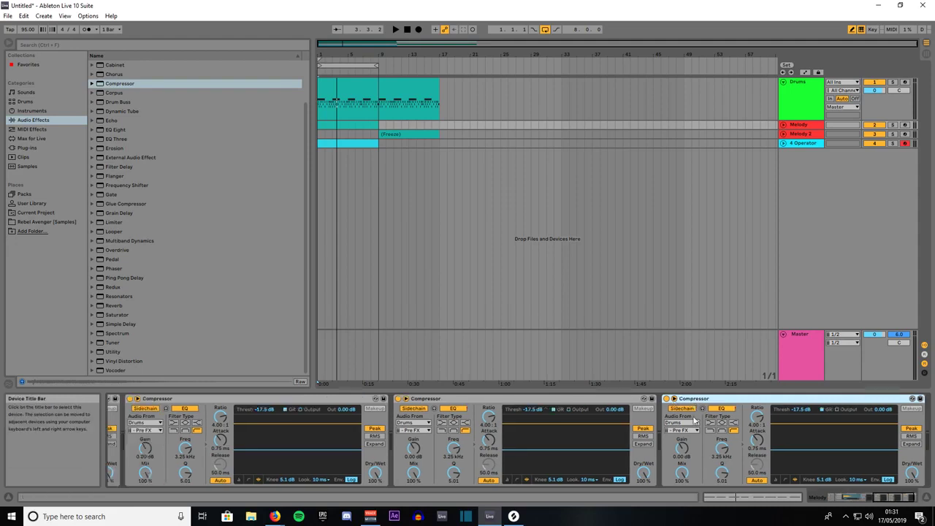
{"action": "left_click", "coordinate": [687, 430]}
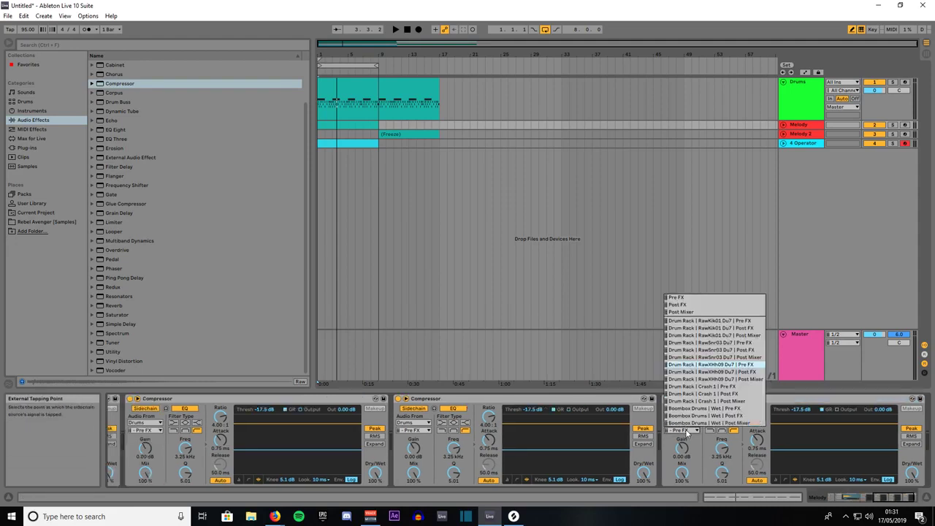
{"action": "left_click", "coordinate": [684, 388]}
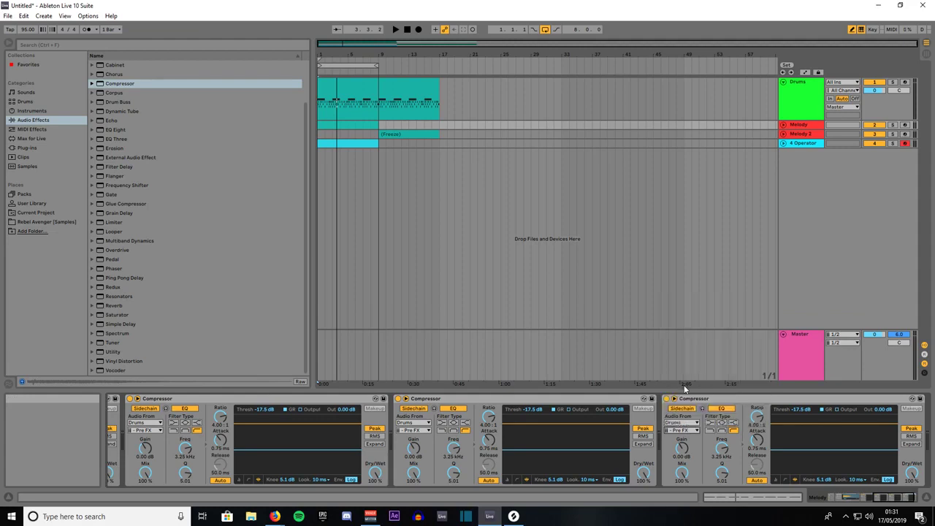
Step: Group the Melody track's four sidechain Compressors into one Audio Effect Rack
{"action": "left_click", "coordinate": [756, 398]}
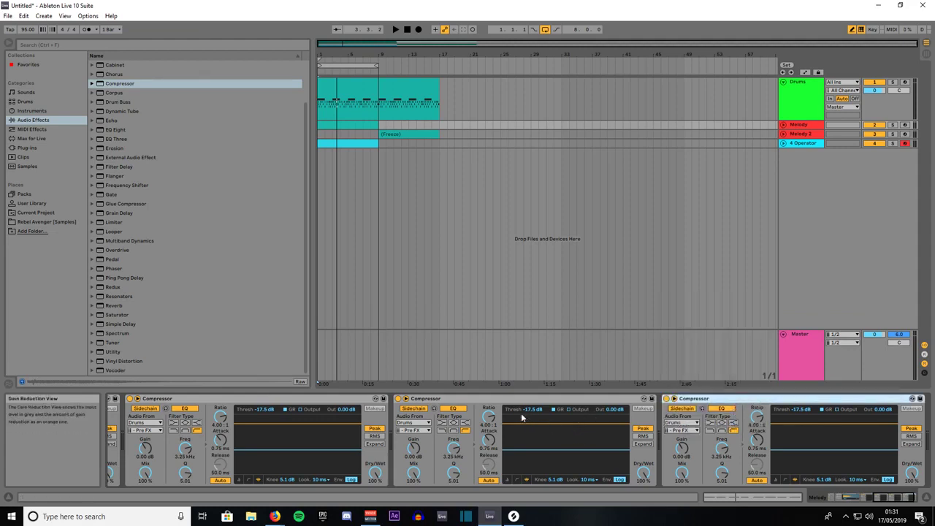
{"action": "left_click", "coordinate": [488, 400]}
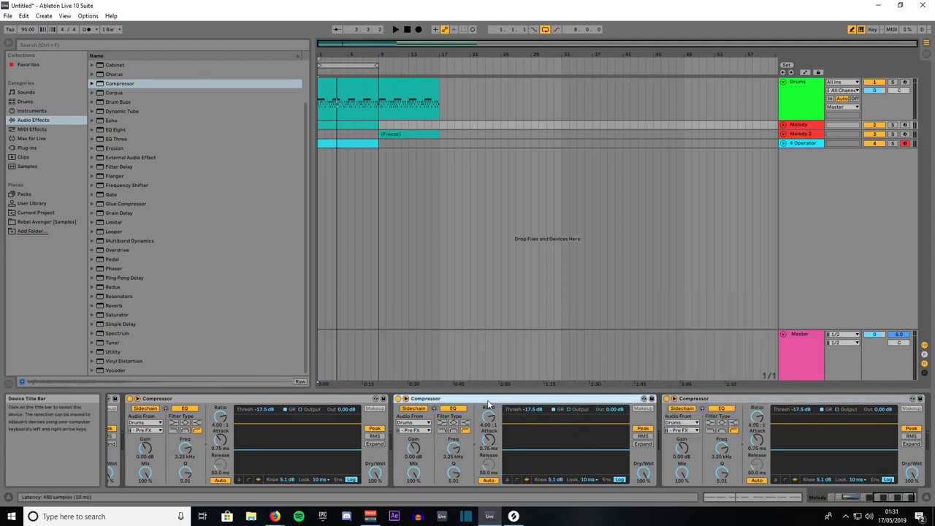
{"action": "left_click", "coordinate": [836, 484]}
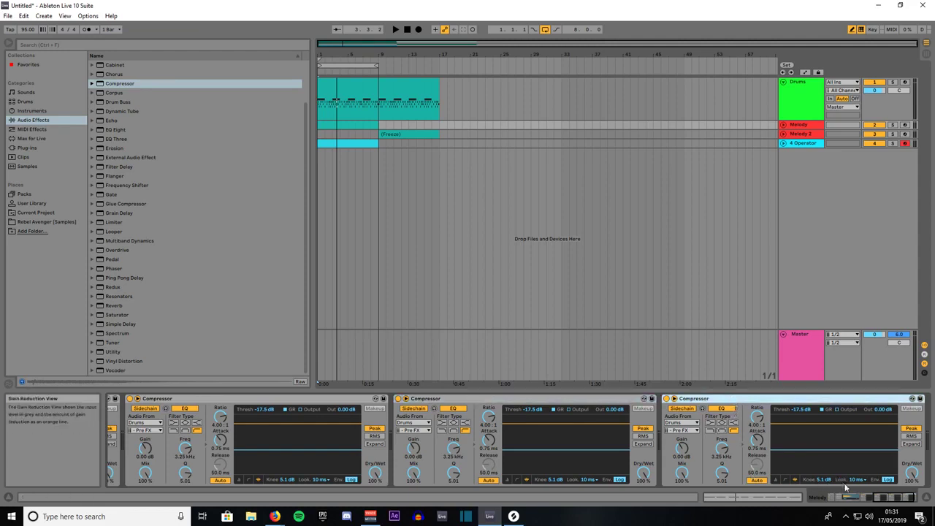
{"action": "left_click_drag", "start_coordinate": [886, 496], "coordinate": [859, 497]}
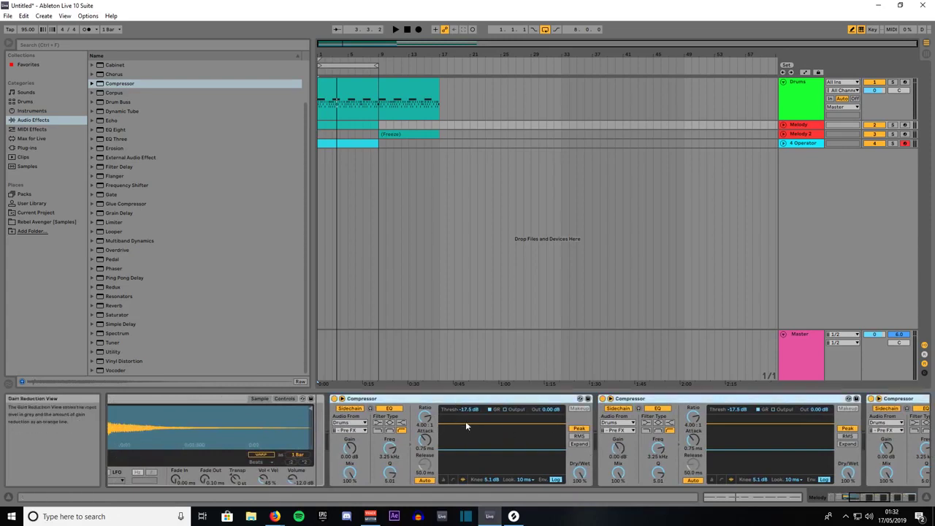
{"action": "key", "text": "ctrl+g"}
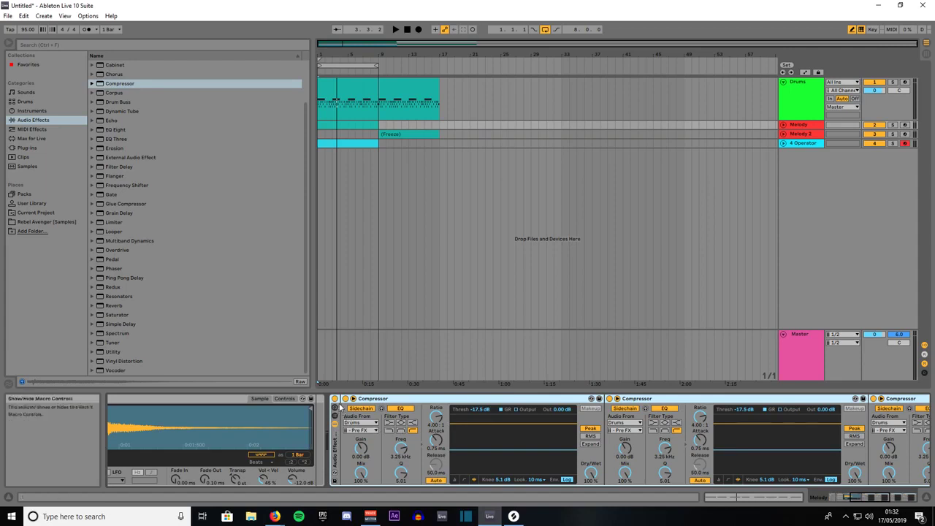
Step: Collapse and expand the Melody track's Audio Effect Rack several times, and play the loop briefly with it collapsed
{"action": "key", "text": "Delete"}
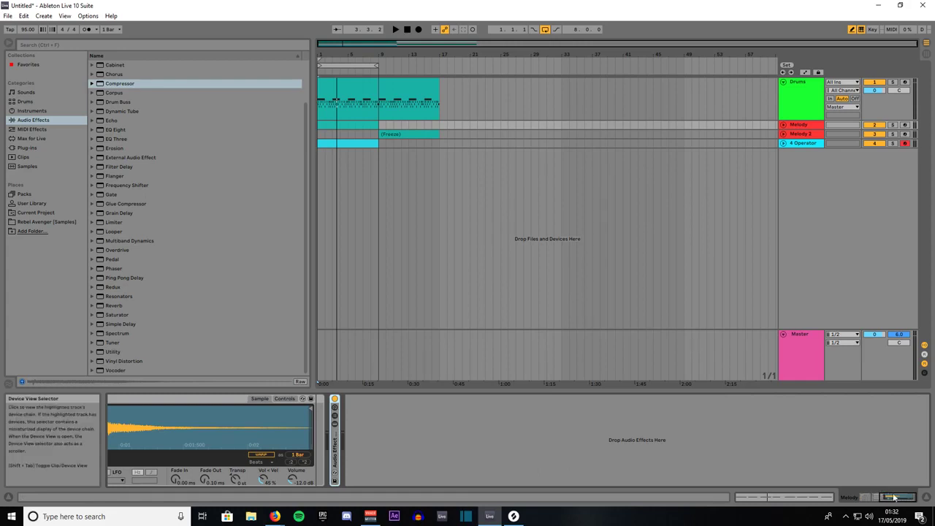
{"action": "left_click_drag", "start_coordinate": [897, 499], "coordinate": [871, 497]}
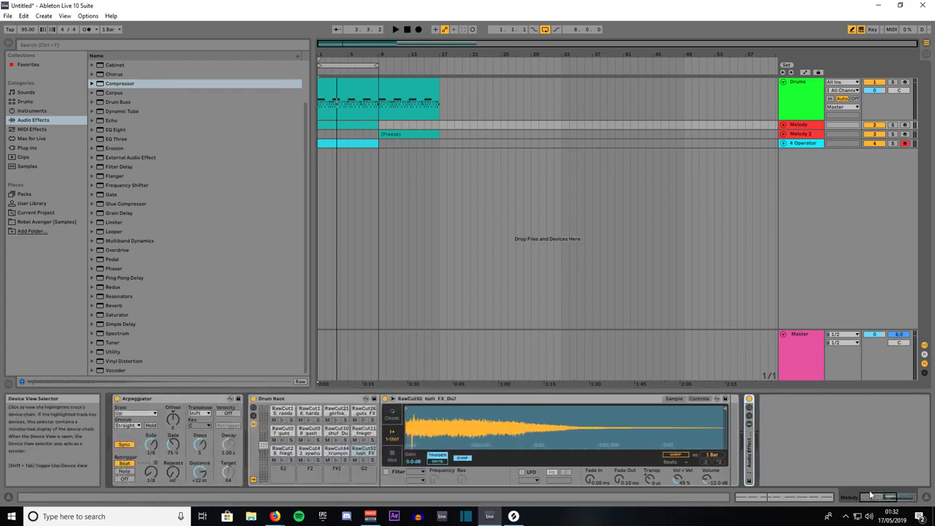
{"action": "double_click", "coordinate": [748, 439]}
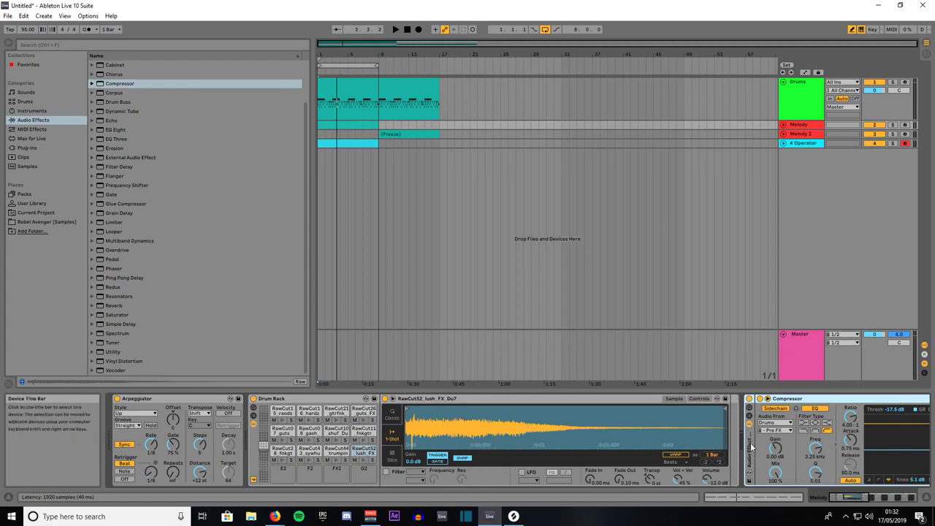
{"action": "double_click", "coordinate": [751, 447]}
{"action": "double_click", "coordinate": [750, 447]}
{"action": "double_click", "coordinate": [750, 447]}
{"action": "double_click", "coordinate": [750, 447]}
{"action": "double_click", "coordinate": [750, 446]}
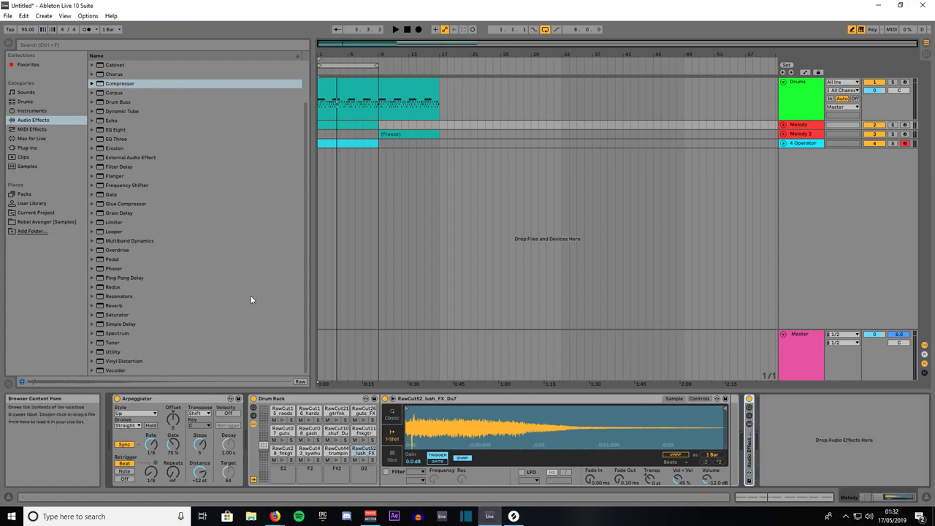
{"action": "key", "text": "space"}
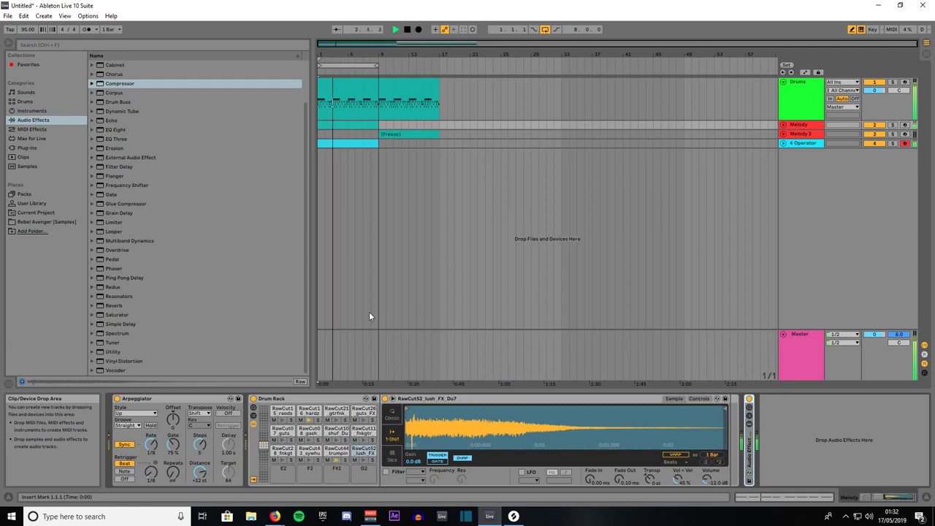
Step: Expand the Compressor rack on the Melody track and copy it to the Melody 2 track
{"action": "double_click", "coordinate": [749, 437]}
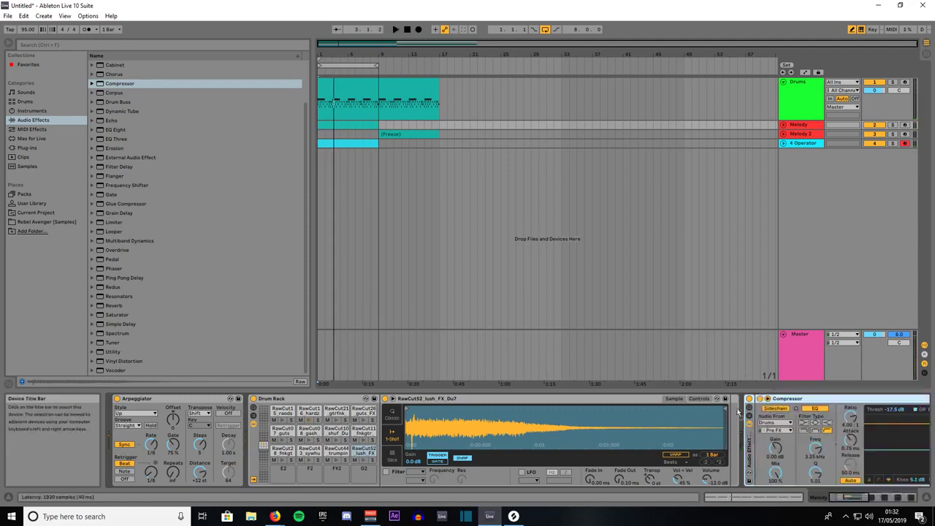
{"action": "left_click_drag", "start_coordinate": [738, 411], "coordinate": [560, 249]}
{"action": "left_click_drag", "start_coordinate": [464, 152], "coordinate": [409, 134]}
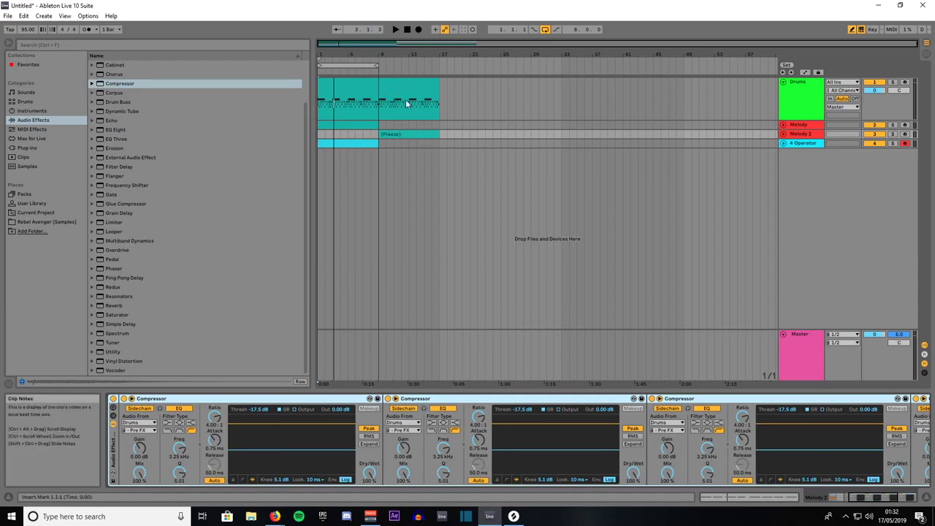
Step: Extend the arrangement loop to bar 17 and lower the Melody 2 track volume to 2.3 dB during playback, stopping when done
{"action": "left_click_drag", "start_coordinate": [379, 65], "coordinate": [439, 65]}
{"action": "left_click", "coordinate": [365, 67]}
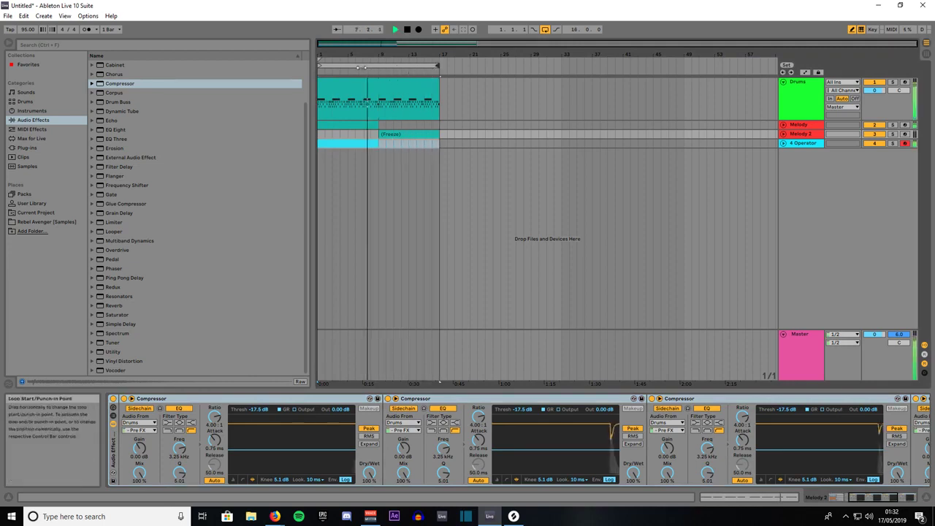
{"action": "left_click", "coordinate": [783, 133]}
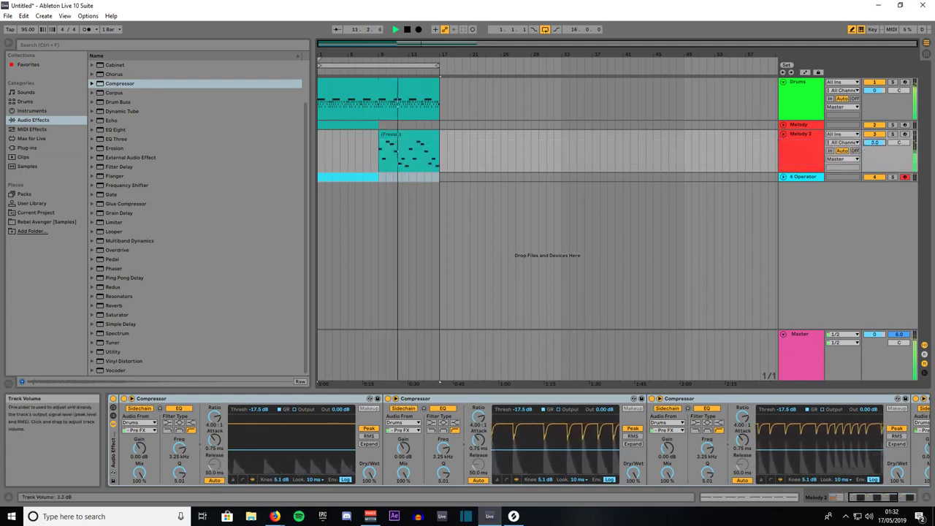
{"action": "left_click_drag", "start_coordinate": [874, 142], "coordinate": [874, 144]}
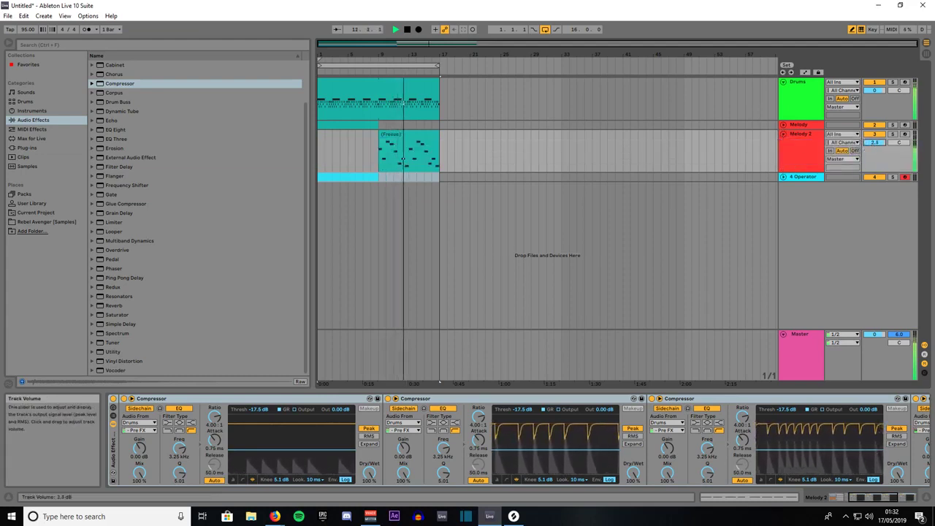
{"action": "left_click", "coordinate": [783, 133]}
{"action": "key", "text": "space"}
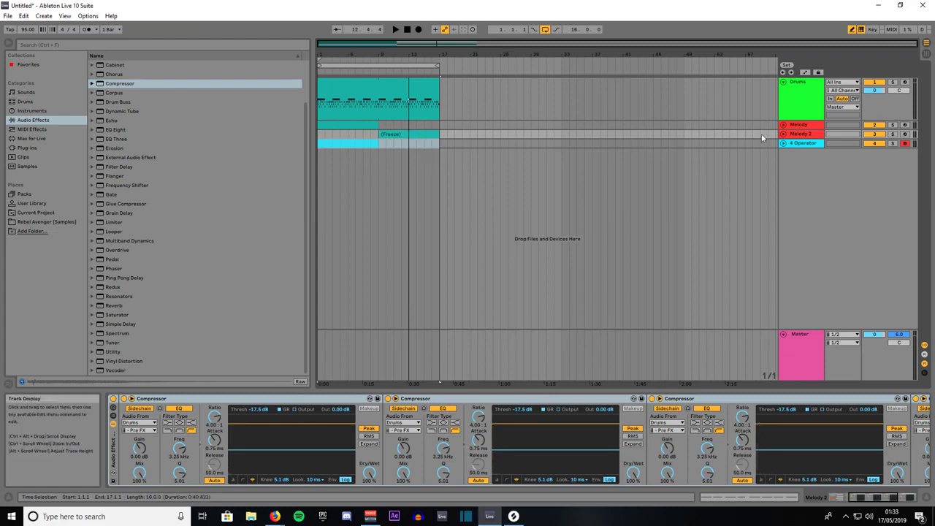
Step: Move the clips of all tracks eight bars back so that the arrangement starts at bar 9
{"action": "left_click", "coordinate": [783, 135]}
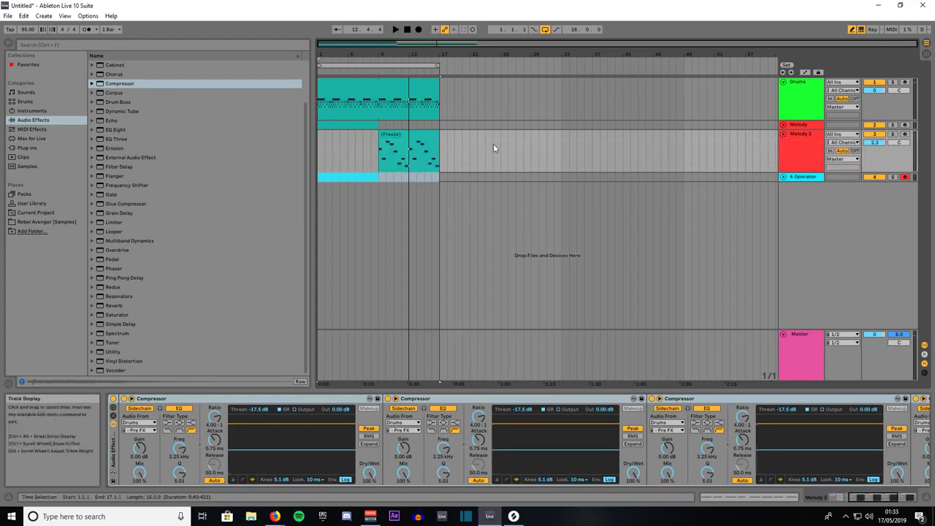
{"action": "left_click", "coordinate": [441, 174]}
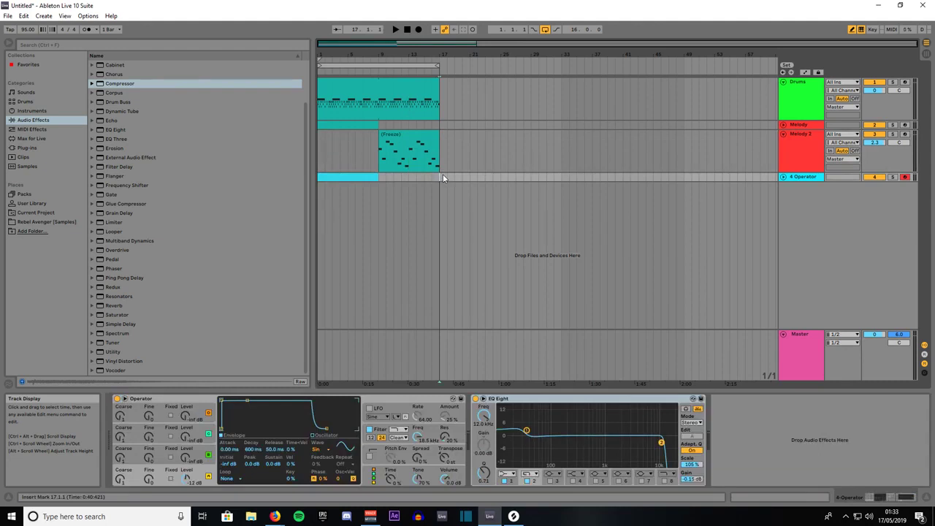
{"action": "key", "text": "ctrl+a"}
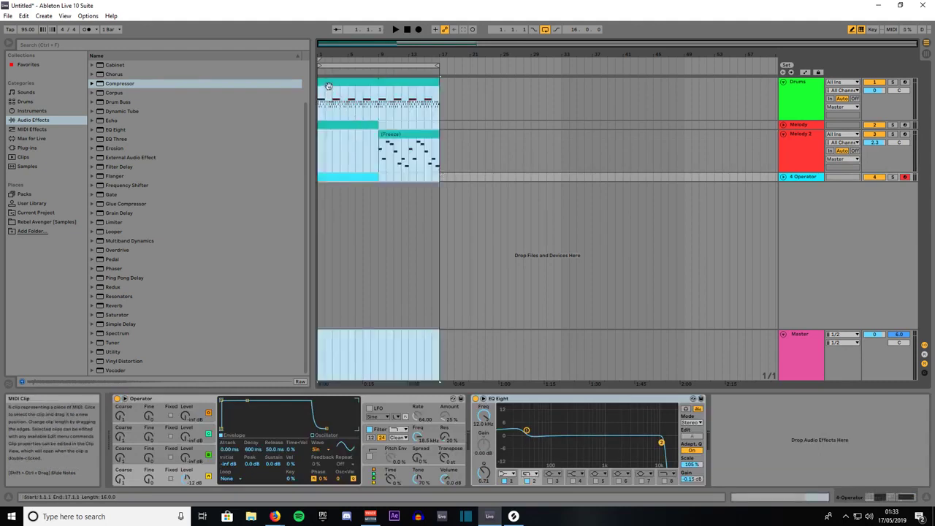
{"action": "left_click_drag", "start_coordinate": [328, 84], "coordinate": [390, 89]}
{"action": "left_click", "coordinate": [393, 87]}
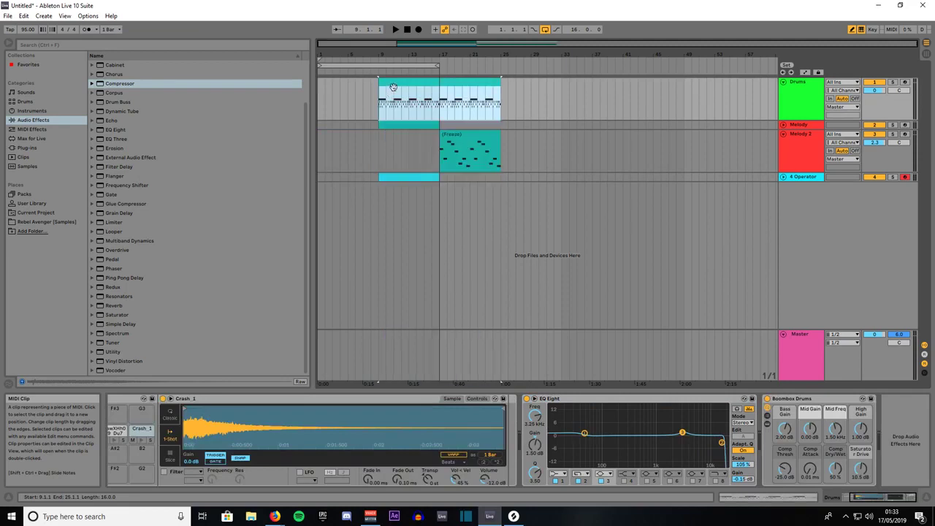
Step: Copy the Melody 2 clip from bar 17 to bar 1 as an intro
{"action": "left_click", "coordinate": [401, 126]}
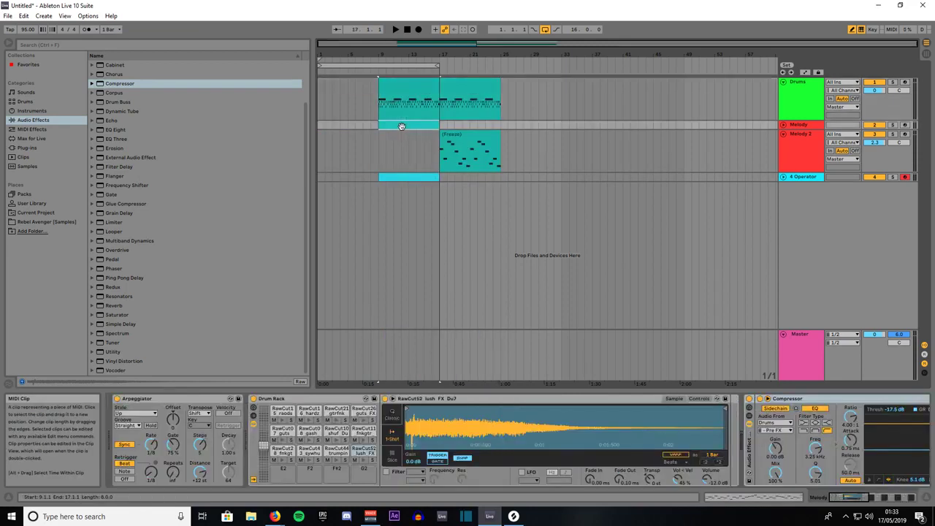
{"action": "mouse_move", "coordinate": [401, 127]}
{"action": "left_mouse_down"}
{"action": "mouse_move", "coordinate": [337, 124]}
{"action": "mouse_move", "coordinate": [400, 126]}
{"action": "left_mouse_up"}
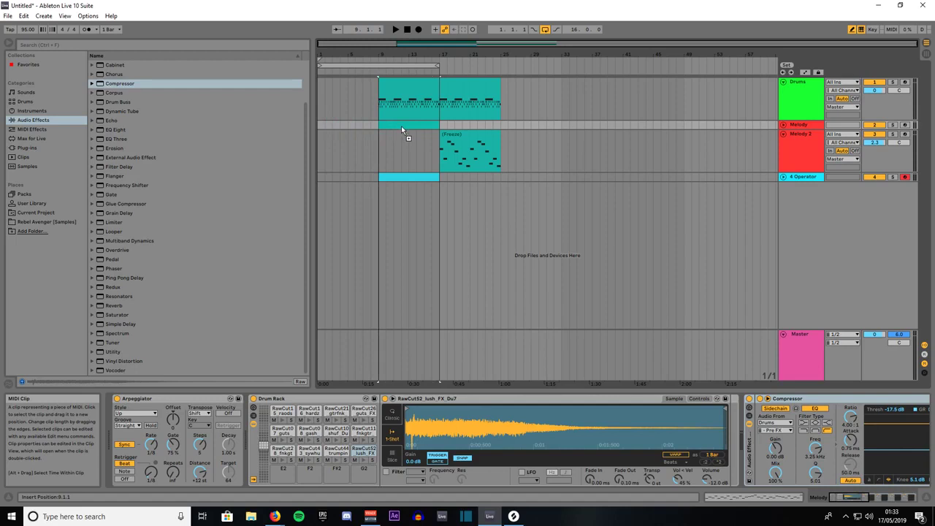
{"action": "left_click", "coordinate": [468, 136]}
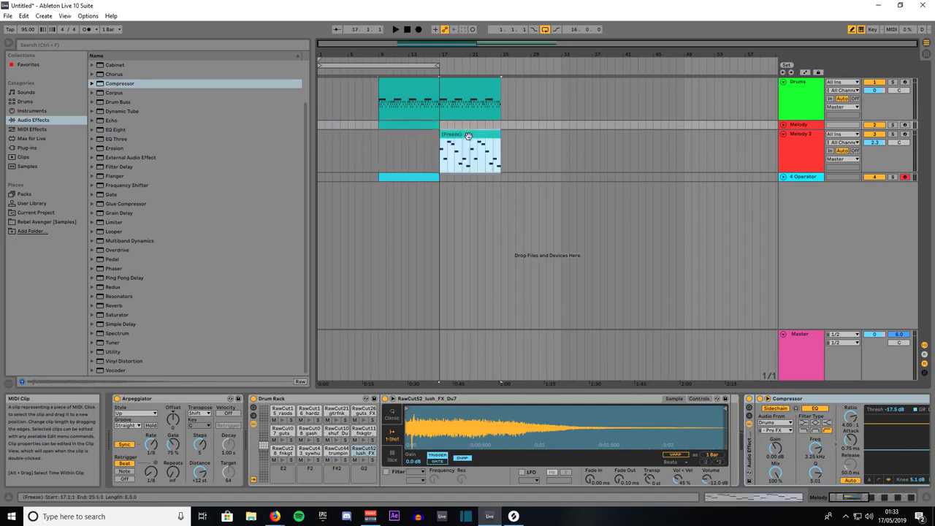
{"action": "left_click_drag", "start_coordinate": [468, 136], "coordinate": [343, 133]}
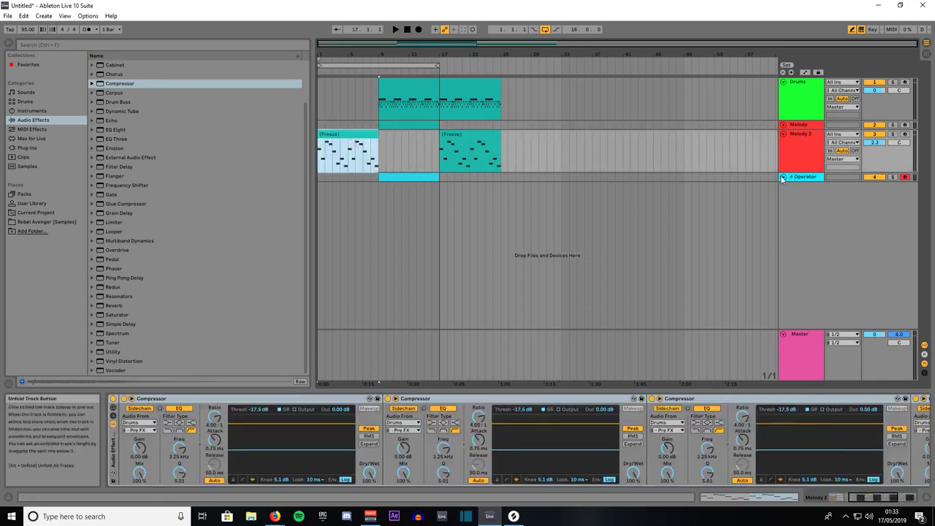
Step: Unfold the Operator track and extend the start of its bass clip back to bar 5
{"action": "left_click", "coordinate": [782, 177]}
{"action": "left_click", "coordinate": [381, 178]}
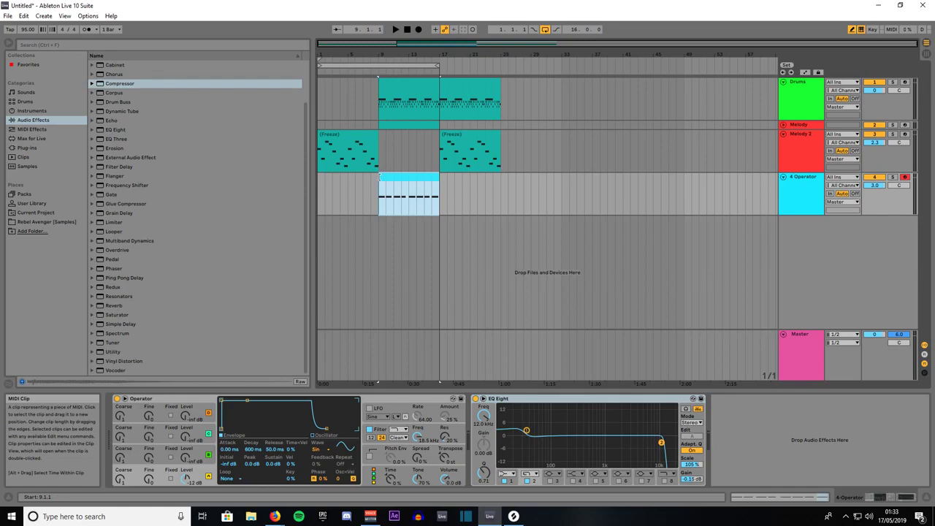
{"action": "left_click_drag", "start_coordinate": [379, 176], "coordinate": [350, 182]}
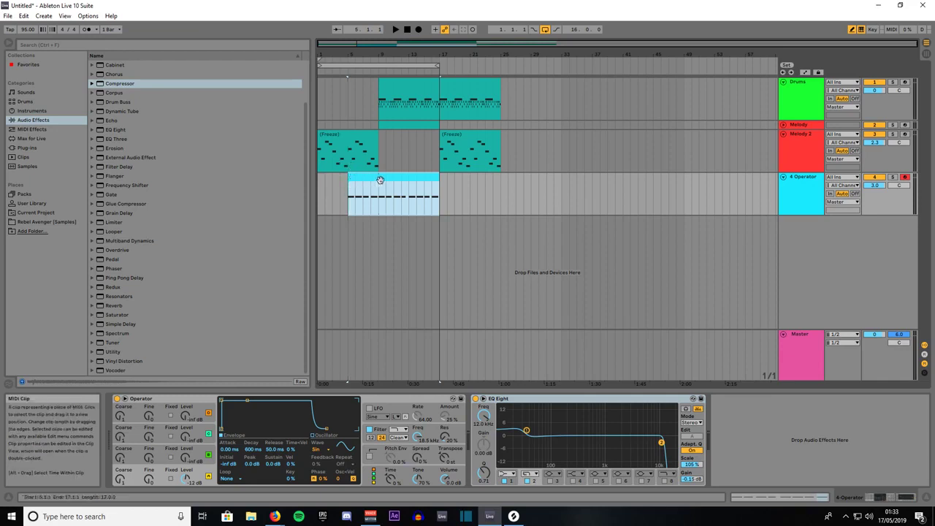
Step: Copy the first two bars of the drum clip to bar 7, right before the main drums
{"action": "left_click", "coordinate": [393, 110]}
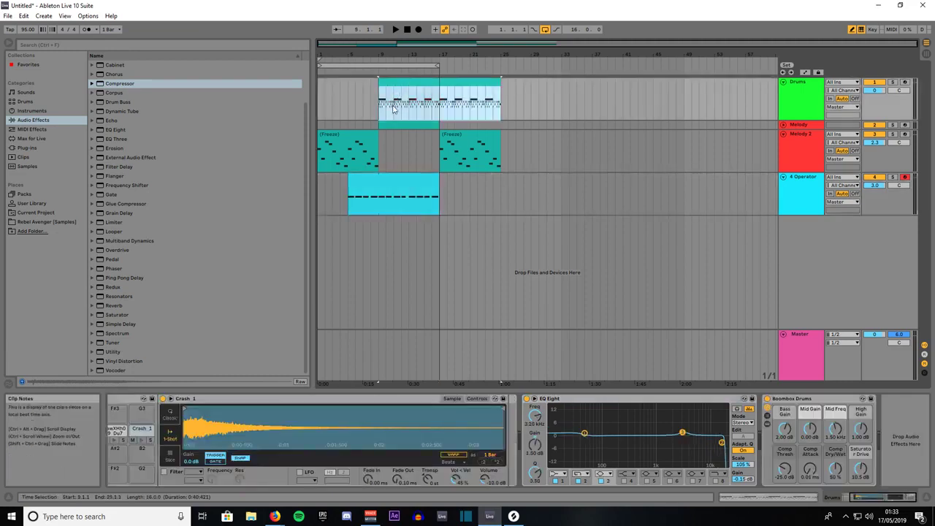
{"action": "left_click_drag", "start_coordinate": [393, 109], "coordinate": [379, 111]}
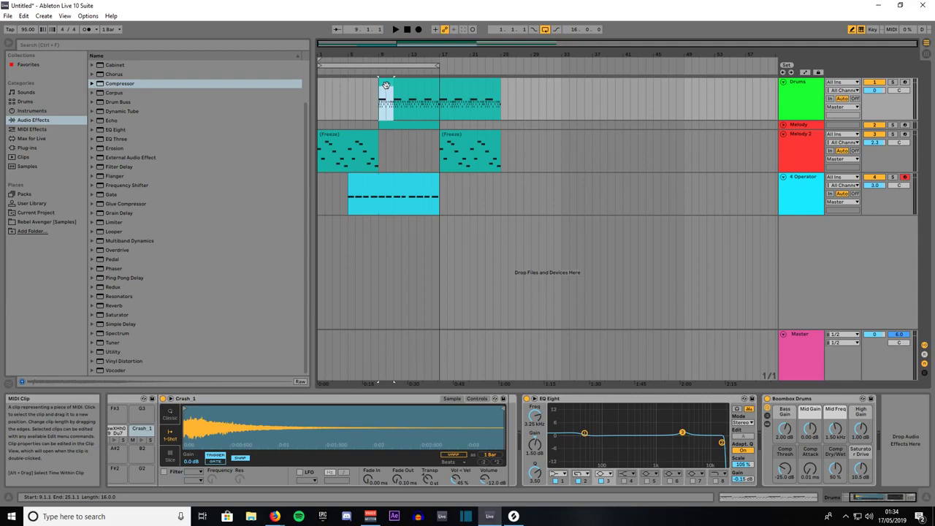
{"action": "left_click_drag", "start_coordinate": [387, 86], "coordinate": [370, 89]}
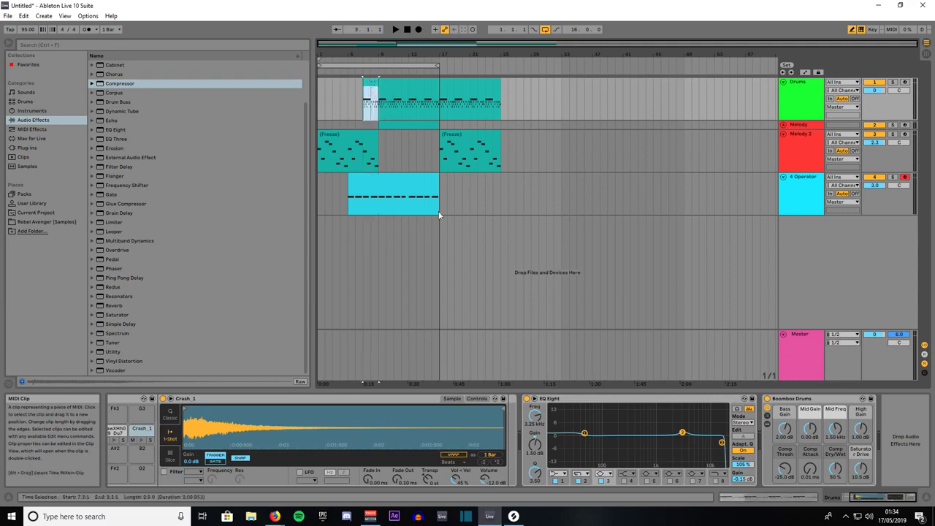
Step: Delete all the notes from the two-bar drum clip at bar 7
{"action": "left_click", "coordinate": [780, 497]}
{"action": "left_click", "coordinate": [485, 461]}
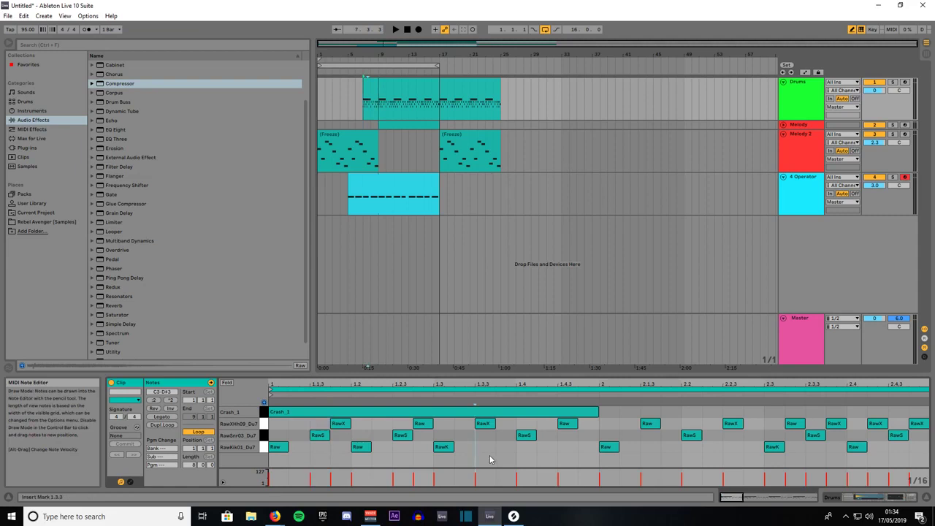
{"action": "key", "text": "ctrl+a"}
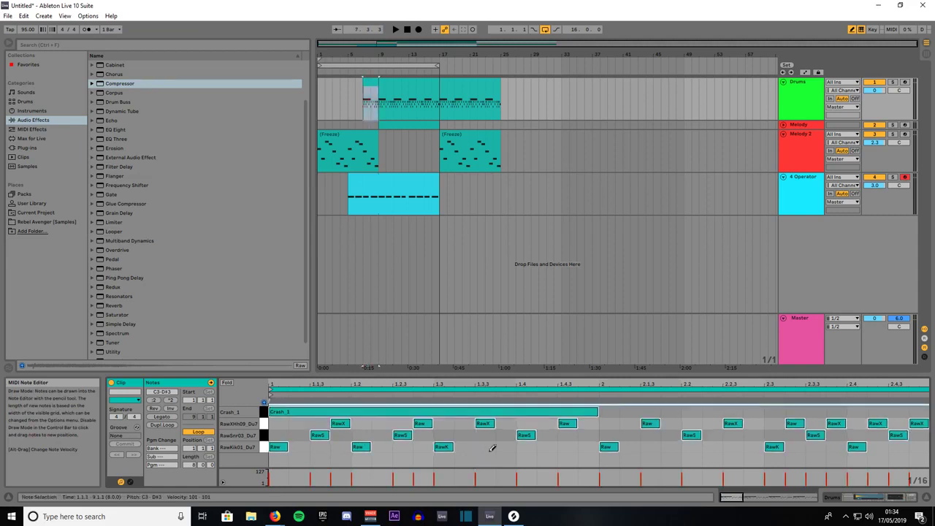
{"action": "key", "text": "Delete"}
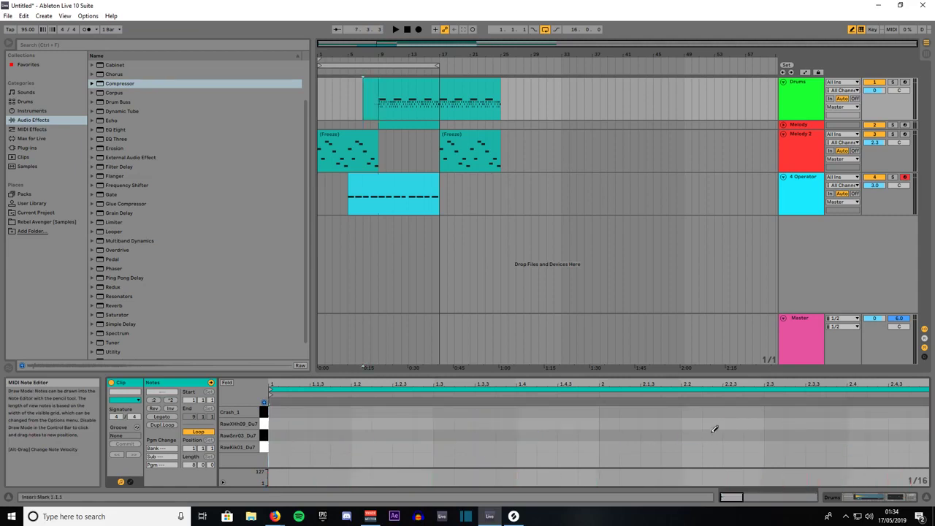
Step: Set the note grid to 1/32 and draw a RawKik01_Du7 kick note near the end of the clip's second bar
{"action": "right_click", "coordinate": [803, 438]}
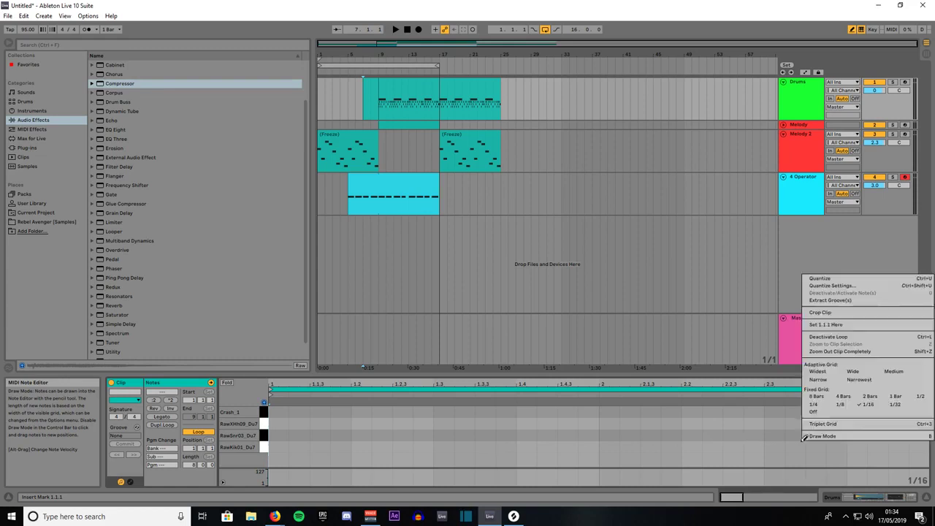
{"action": "left_click", "coordinate": [894, 406]}
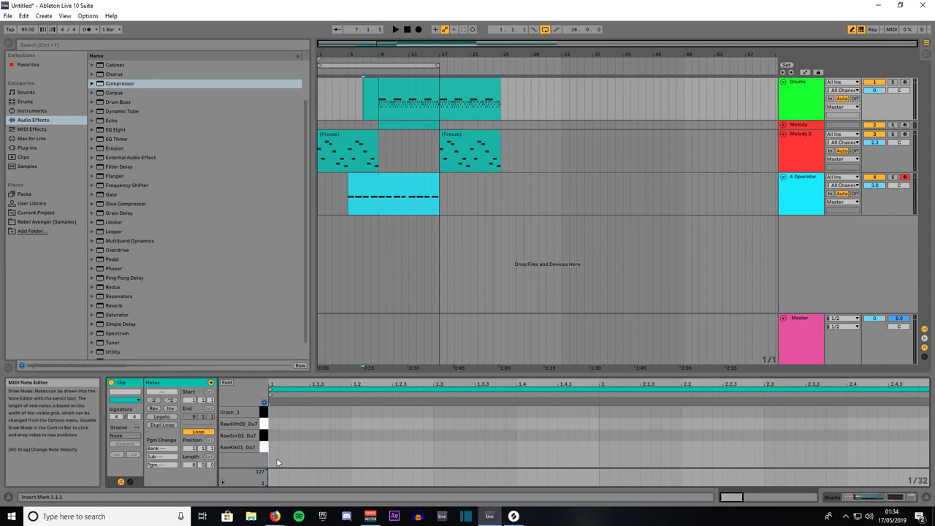
{"action": "left_click", "coordinate": [913, 443]}
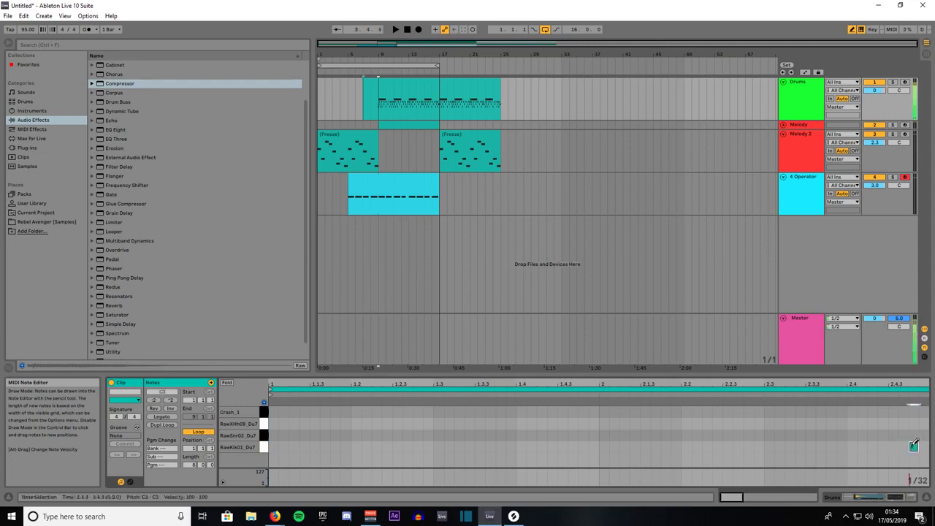
Step: Add another 1/32 kick before the last one, set the grid to 1/16, and draw consecutive RawKik01_Du7 notes back to 2.2.3
{"action": "left_click", "coordinate": [894, 445]}
{"action": "right_click", "coordinate": [894, 444]}
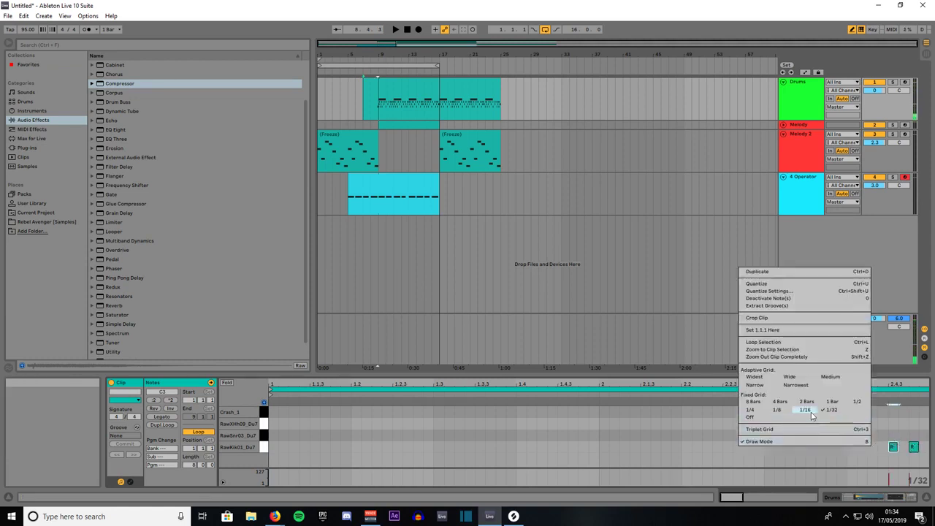
{"action": "left_click", "coordinate": [839, 430]}
{"action": "left_click", "coordinate": [875, 445]}
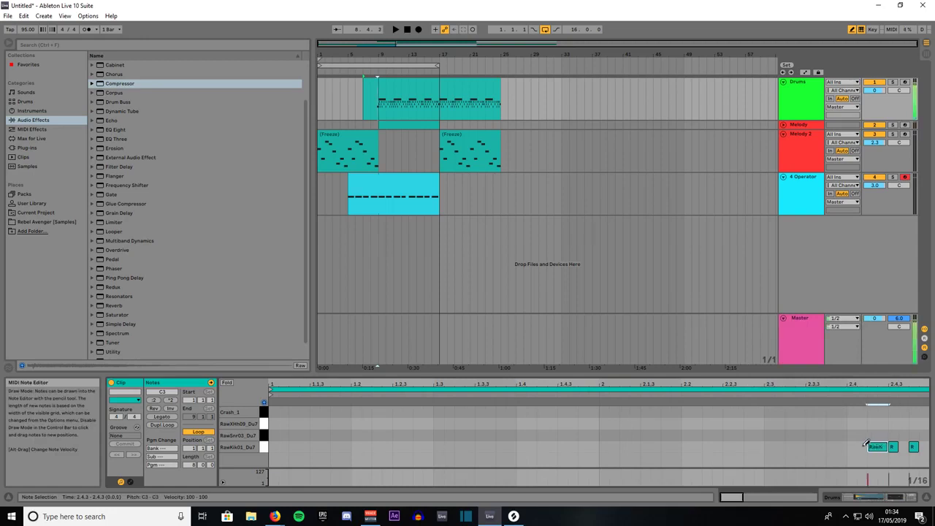
{"action": "left_click", "coordinate": [854, 446]}
{"action": "left_click", "coordinate": [834, 445]}
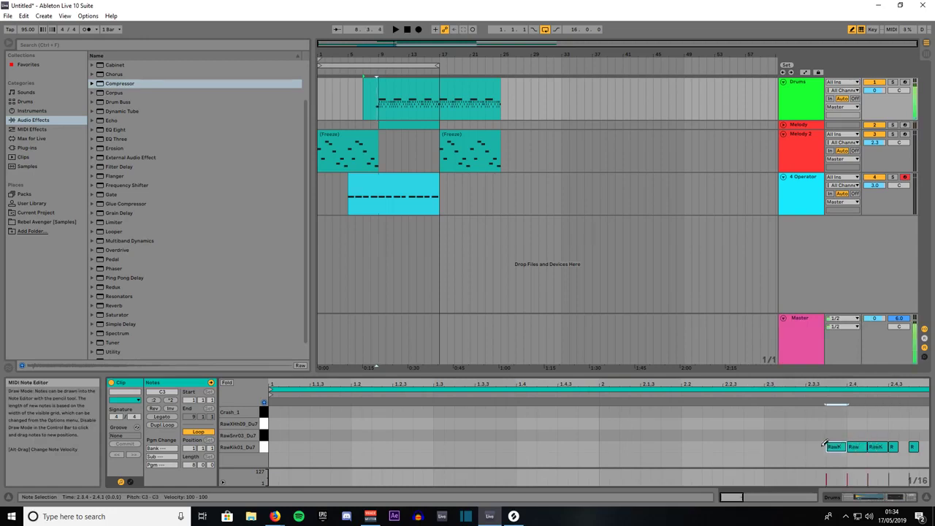
{"action": "left_click", "coordinate": [814, 445]}
{"action": "left_click", "coordinate": [794, 446]}
{"action": "left_click", "coordinate": [773, 446]}
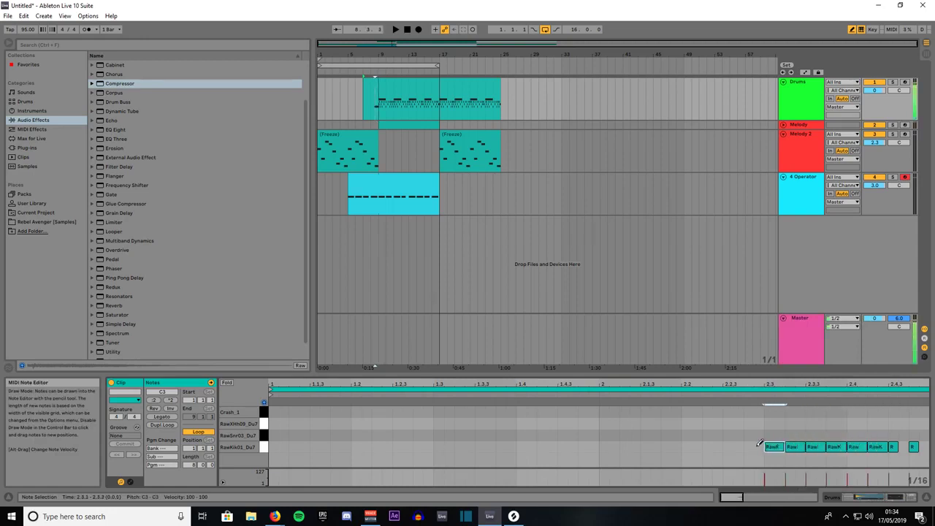
{"action": "left_click", "coordinate": [754, 445]}
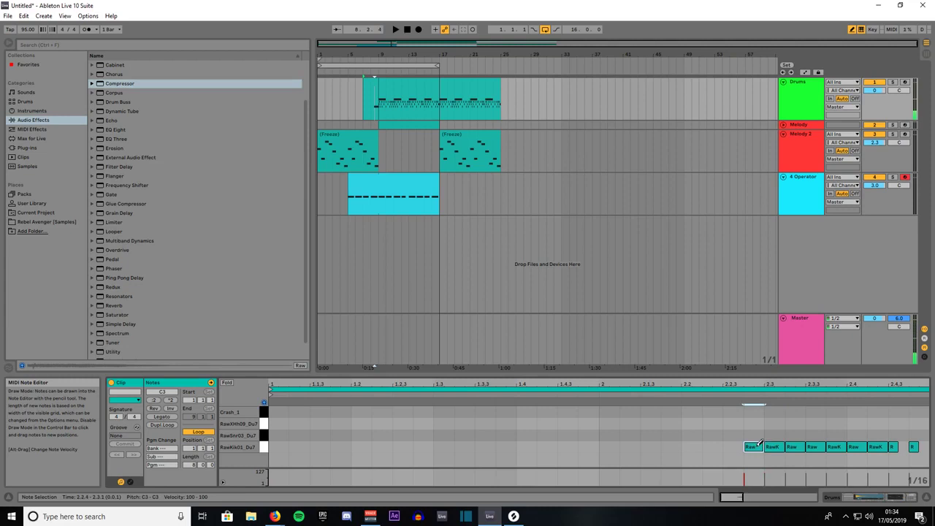
{"action": "left_click", "coordinate": [732, 445]}
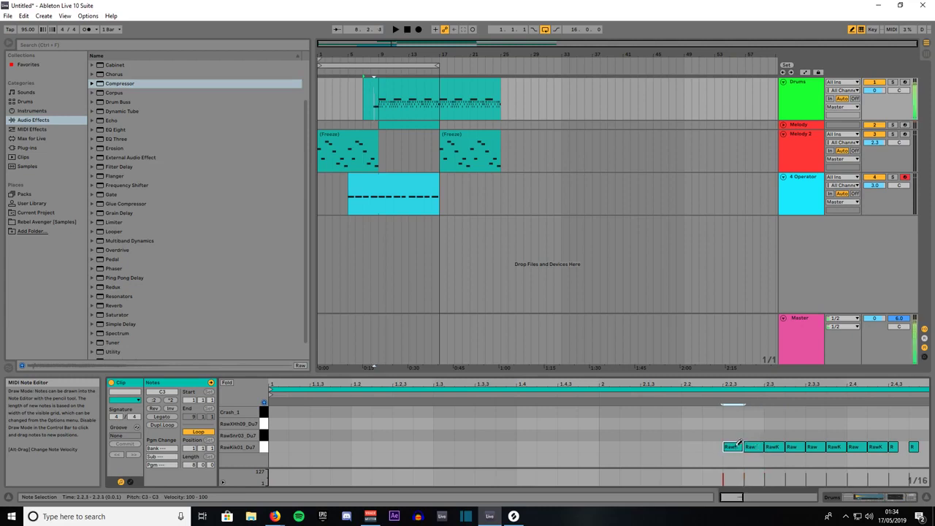
Step: Draw increasingly sparse 1/16 RawKik01_Du7 kicks back to the clip start, every eighth note to 1.4, then every three sixteenths
{"action": "left_click", "coordinate": [691, 446]}
{"action": "left_click", "coordinate": [655, 446]}
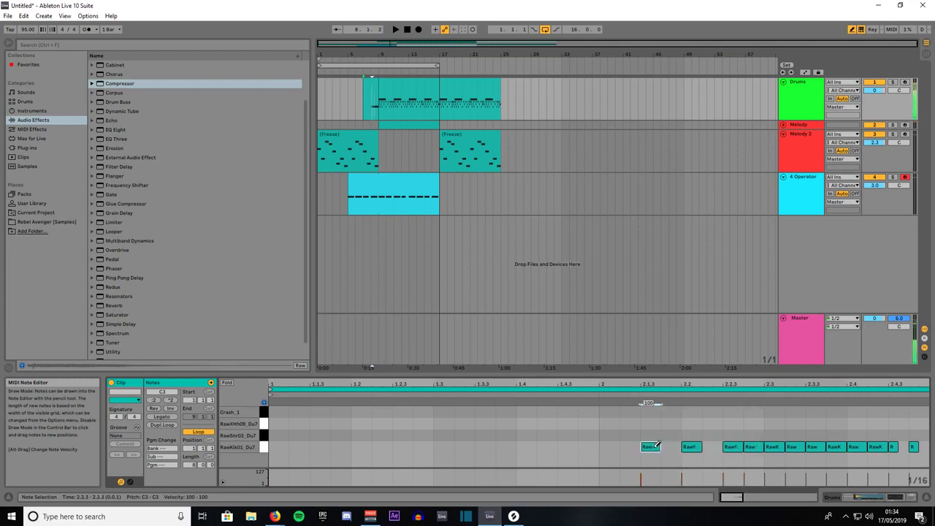
{"action": "left_click", "coordinate": [608, 446]}
{"action": "left_click", "coordinate": [568, 446]}
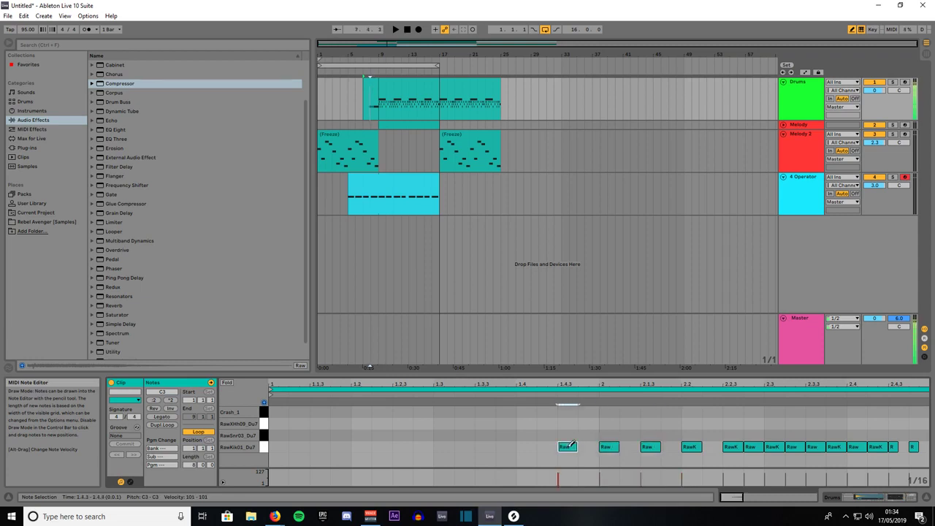
{"action": "left_click", "coordinate": [526, 446]}
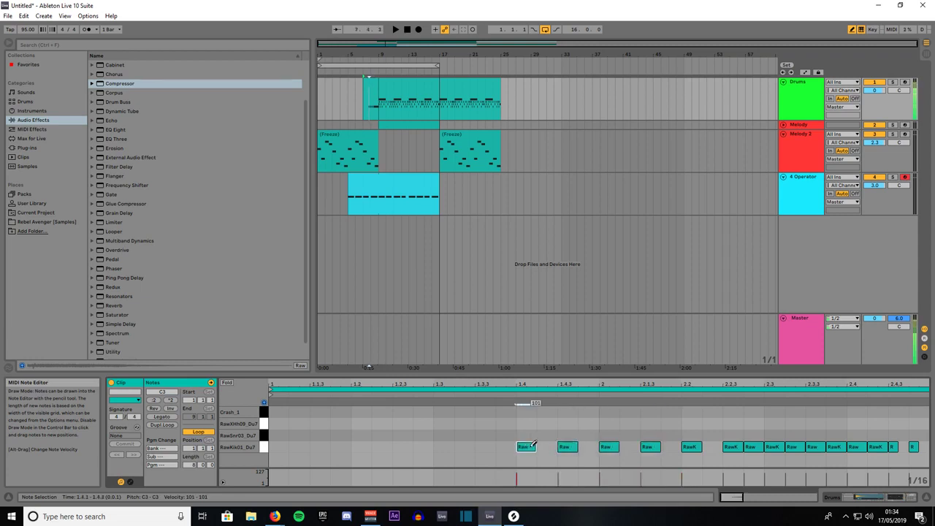
{"action": "left_click", "coordinate": [464, 446]}
{"action": "left_click", "coordinate": [401, 446]}
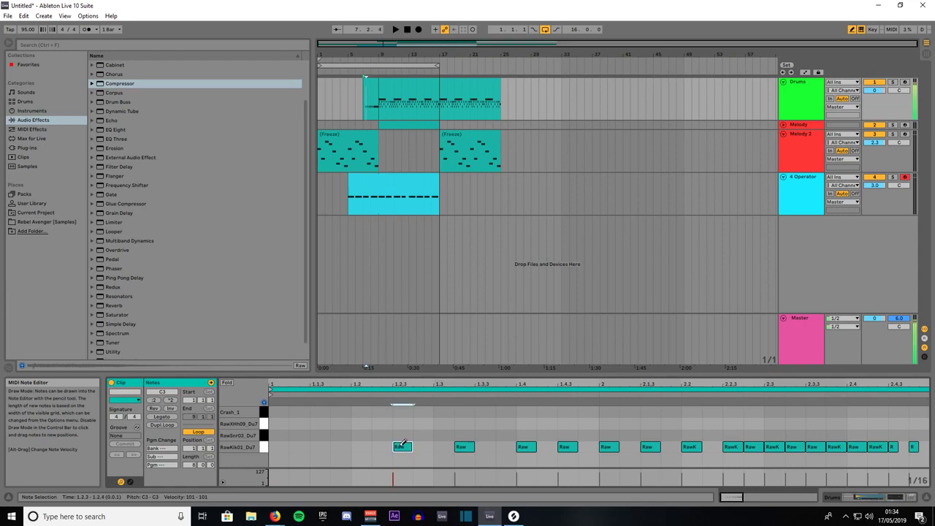
{"action": "left_click", "coordinate": [340, 446]}
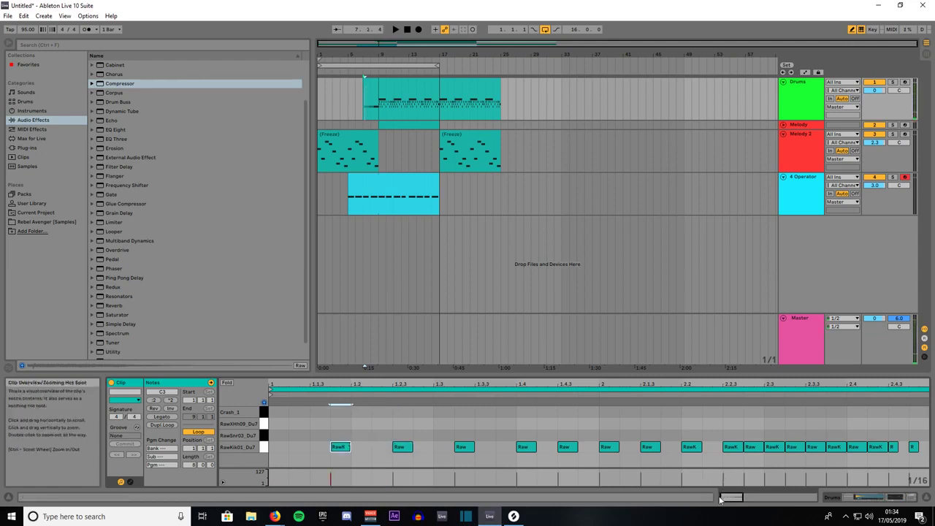
{"action": "left_click", "coordinate": [277, 446]}
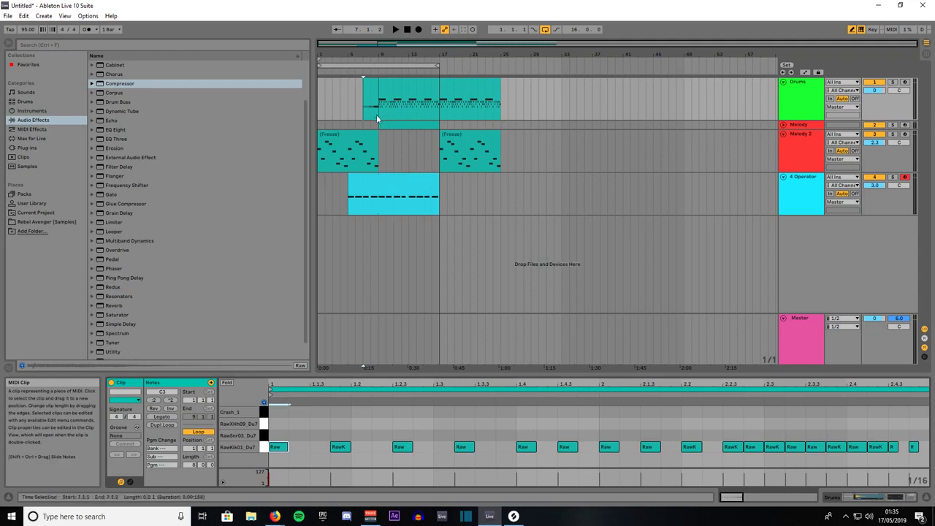
Step: Play the arrangement from the start and extend the loop end to bar 25
{"action": "left_click", "coordinate": [408, 32]}
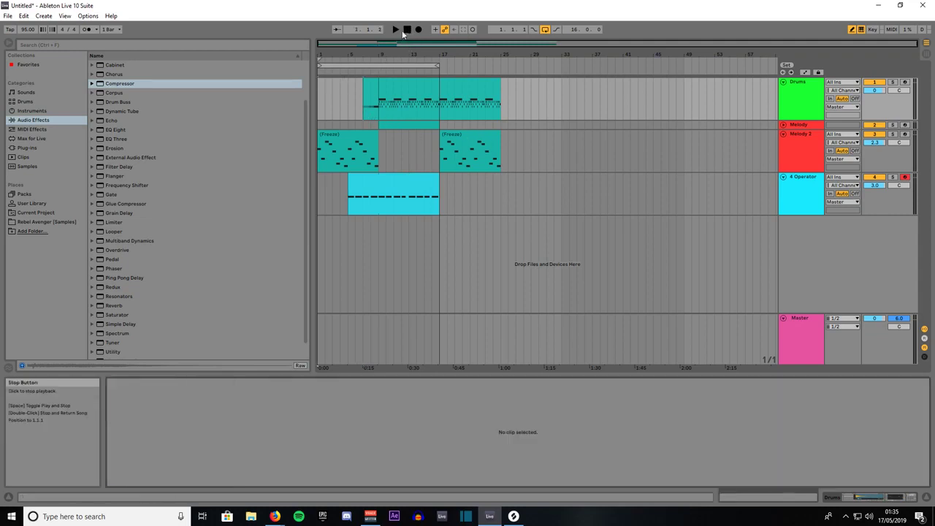
{"action": "left_click", "coordinate": [395, 30]}
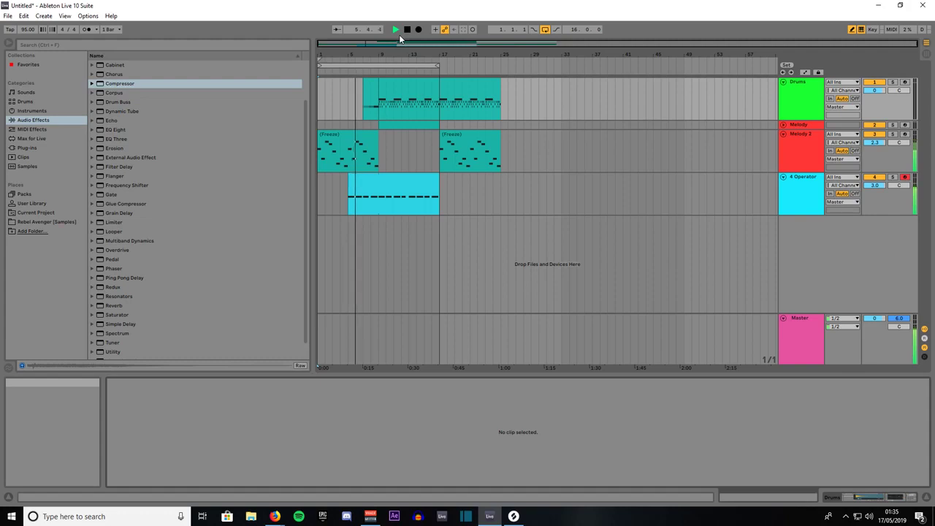
{"action": "left_click_drag", "start_coordinate": [437, 65], "coordinate": [499, 66]}
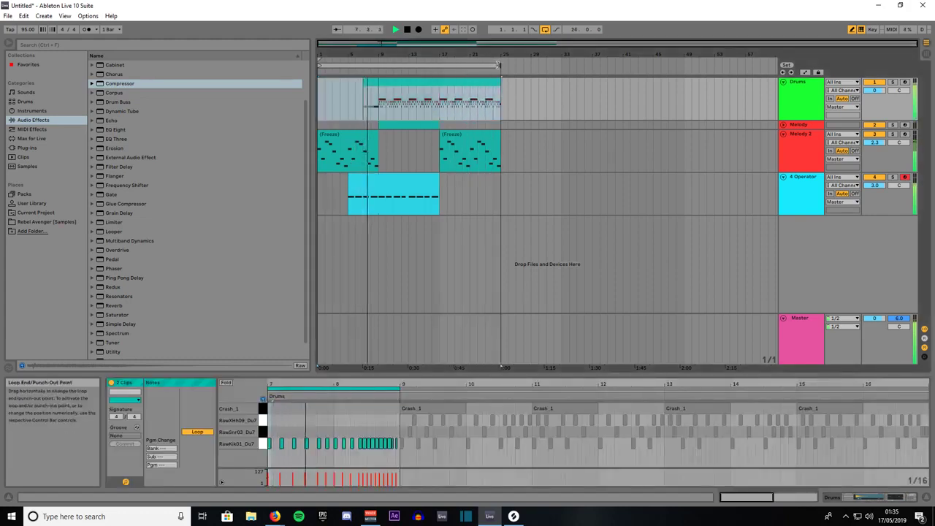
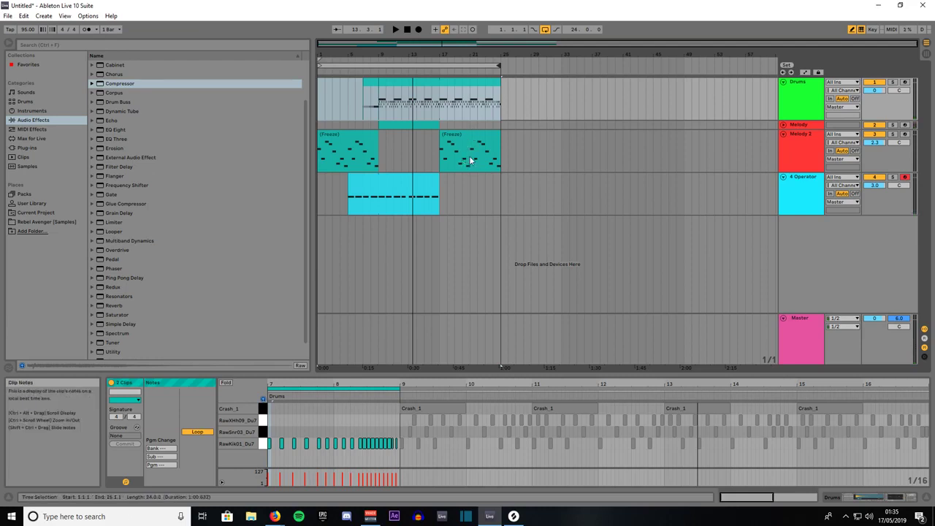
Step: Copy the second half of the Melody clip to bar 25 and its first half to bar 29
{"action": "left_click", "coordinate": [470, 160]}
{"action": "left_click_drag", "start_coordinate": [473, 141], "coordinate": [499, 136]}
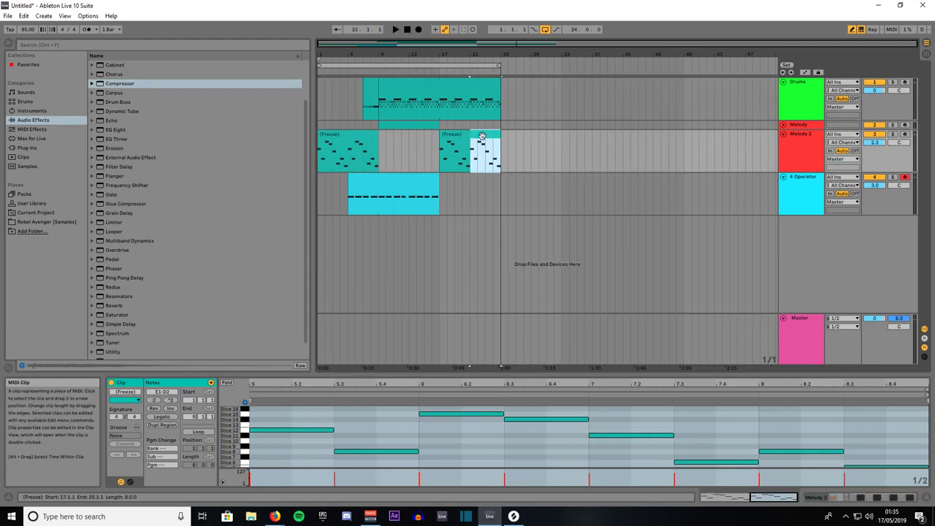
{"action": "left_click_drag", "start_coordinate": [440, 128], "coordinate": [413, 129]}
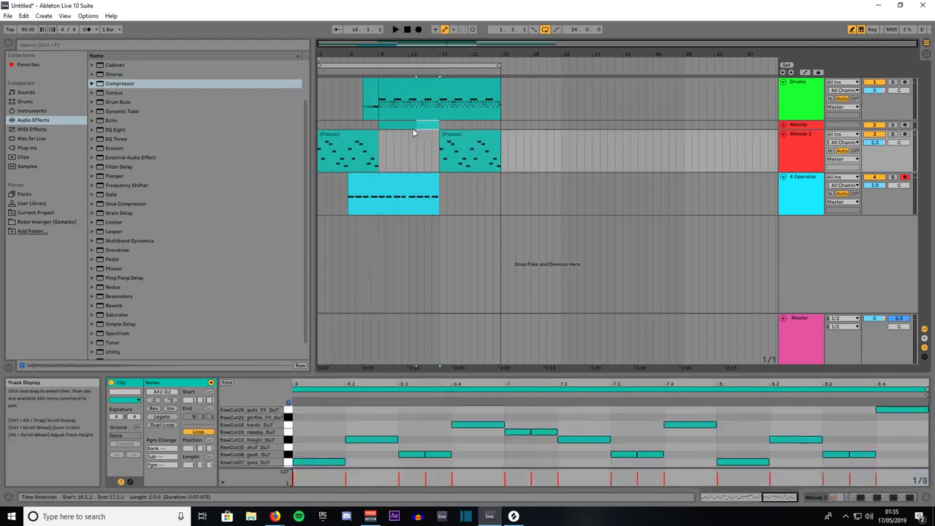
{"action": "left_click", "coordinate": [414, 127]}
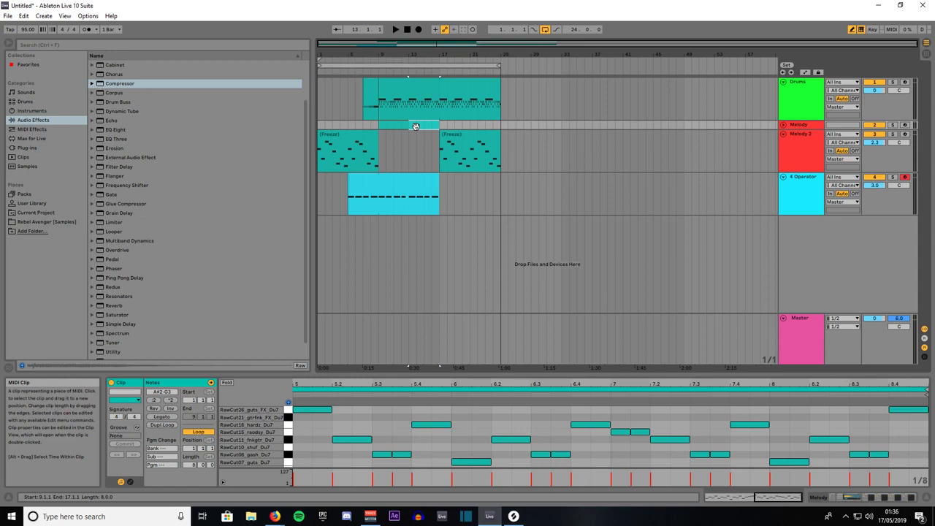
{"action": "left_click_drag", "start_coordinate": [415, 127], "coordinate": [508, 129]}
{"action": "left_click_drag", "start_coordinate": [508, 129], "coordinate": [508, 129]}
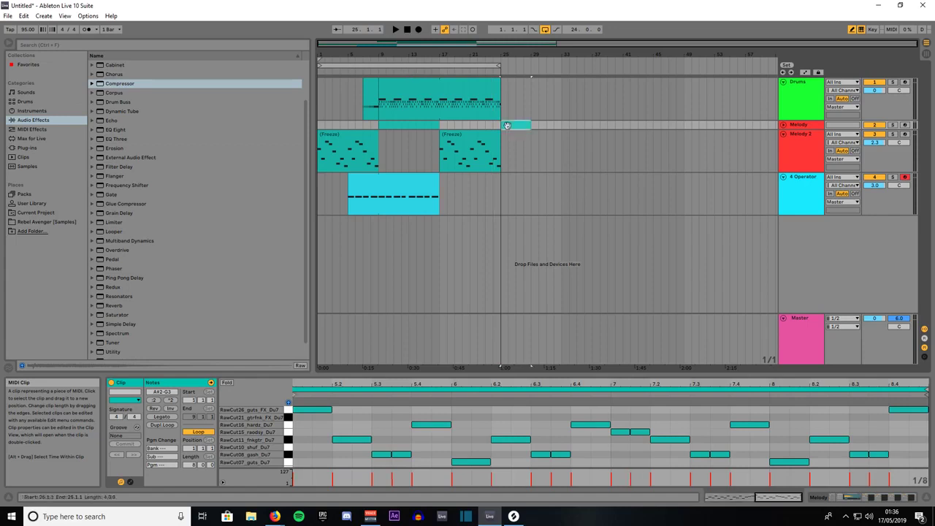
{"action": "left_click_drag", "start_coordinate": [408, 131], "coordinate": [540, 122]}
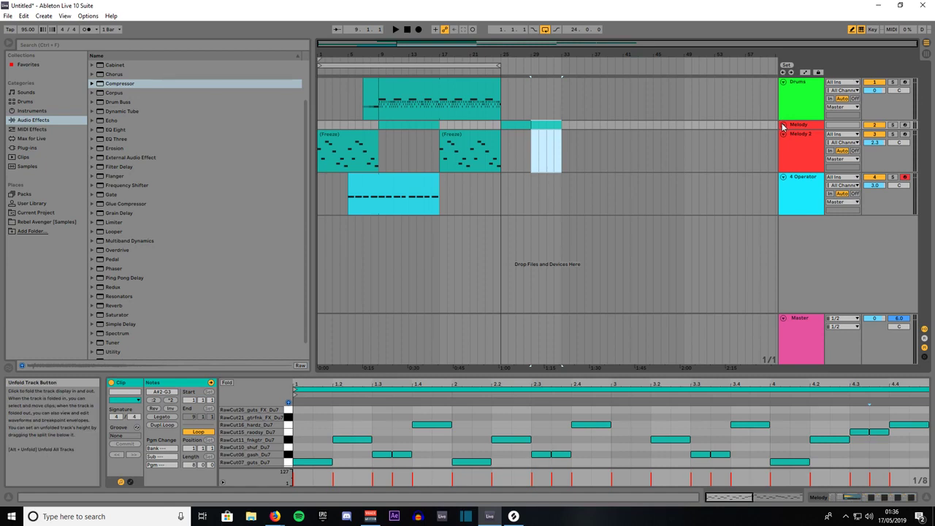
Step: Unfold the Melody track and rearrange the copied melody's two-bar sections in reverse order from bar 27 to bar 35
{"action": "left_click", "coordinate": [783, 125]}
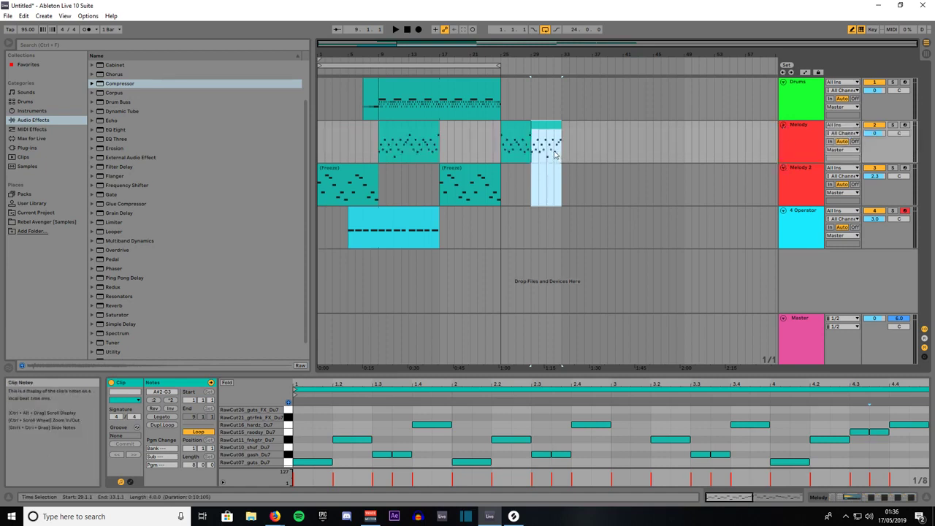
{"action": "left_click", "coordinate": [547, 151]}
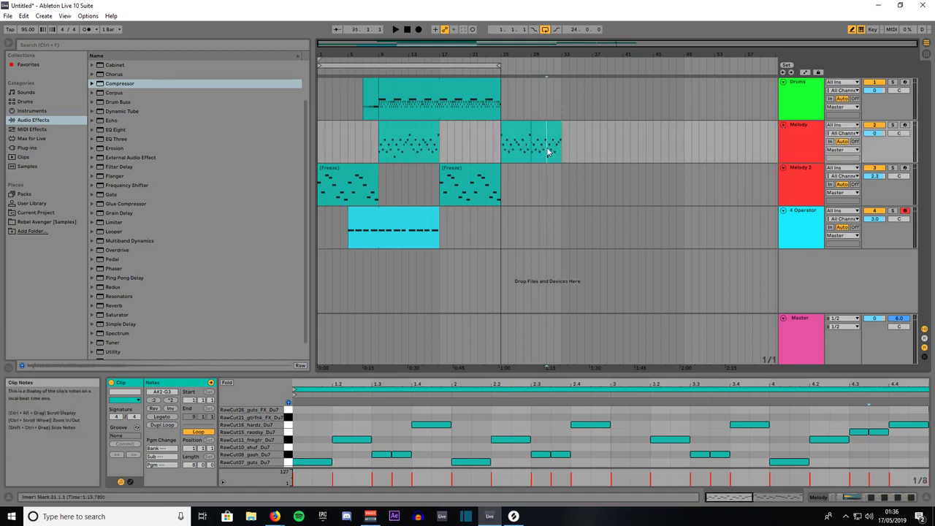
{"action": "left_click_drag", "start_coordinate": [547, 151], "coordinate": [612, 126]}
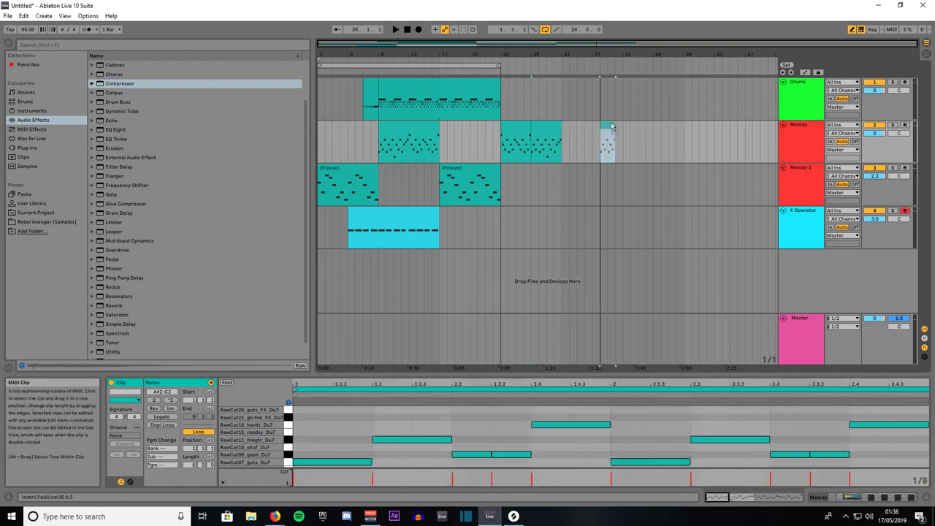
{"action": "left_click", "coordinate": [519, 149]}
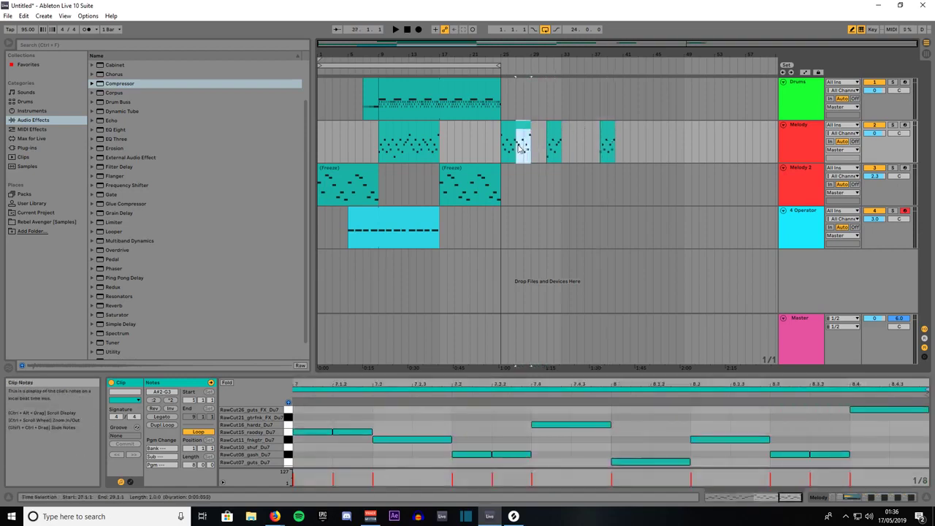
{"action": "left_click_drag", "start_coordinate": [521, 125], "coordinate": [590, 126]}
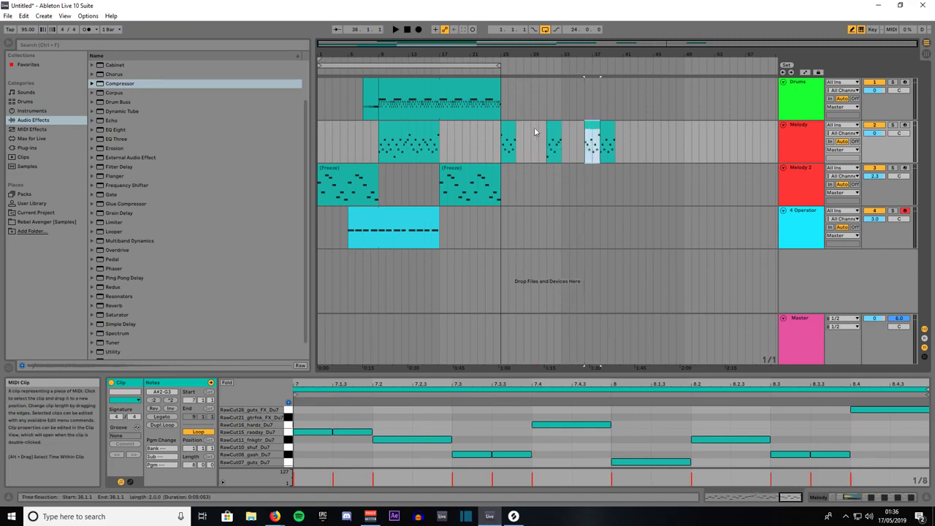
{"action": "left_click_drag", "start_coordinate": [507, 126], "coordinate": [567, 130]}
{"action": "left_click", "coordinate": [591, 126]}
{"action": "left_click", "coordinate": [574, 131]}
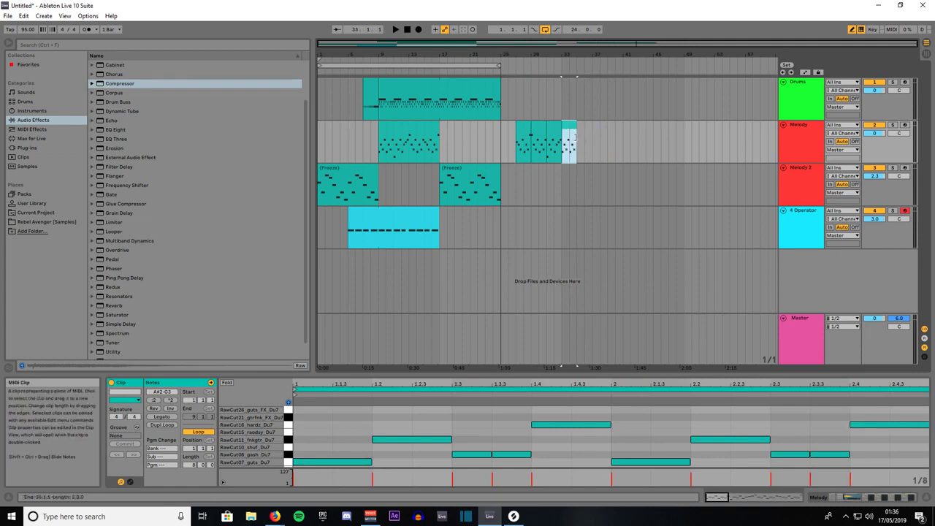
Step: Consolidate the four rearranged Melody sections into one clip and move it to start at bar 25
{"action": "left_click_drag", "start_coordinate": [574, 135], "coordinate": [518, 135]}
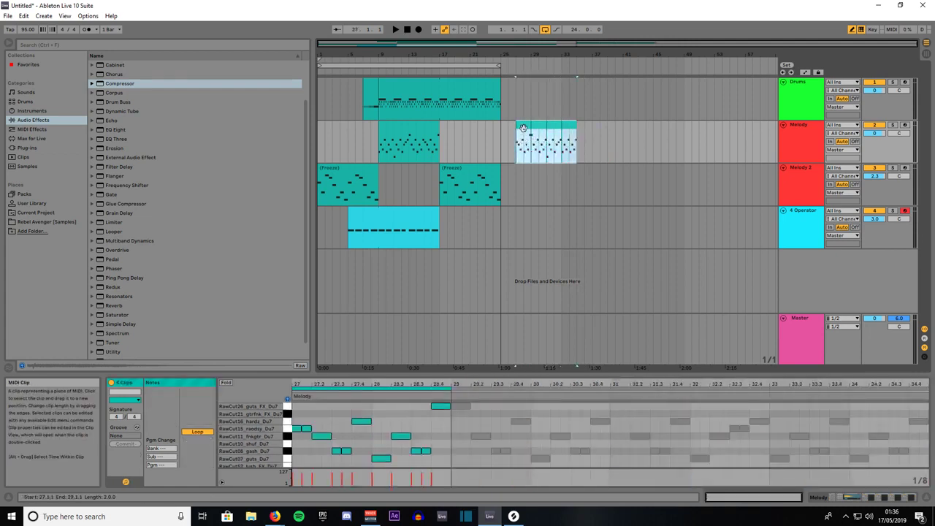
{"action": "right_click", "coordinate": [523, 125]}
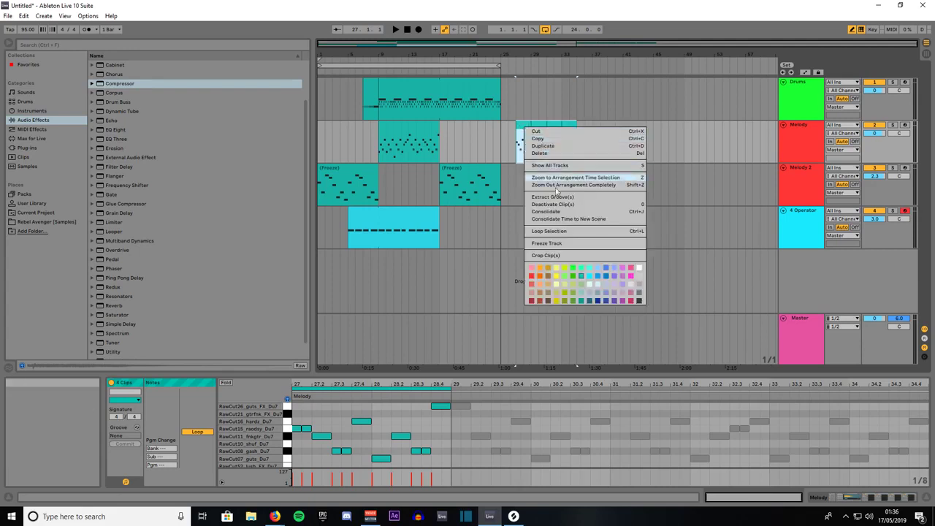
{"action": "left_click", "coordinate": [553, 211]}
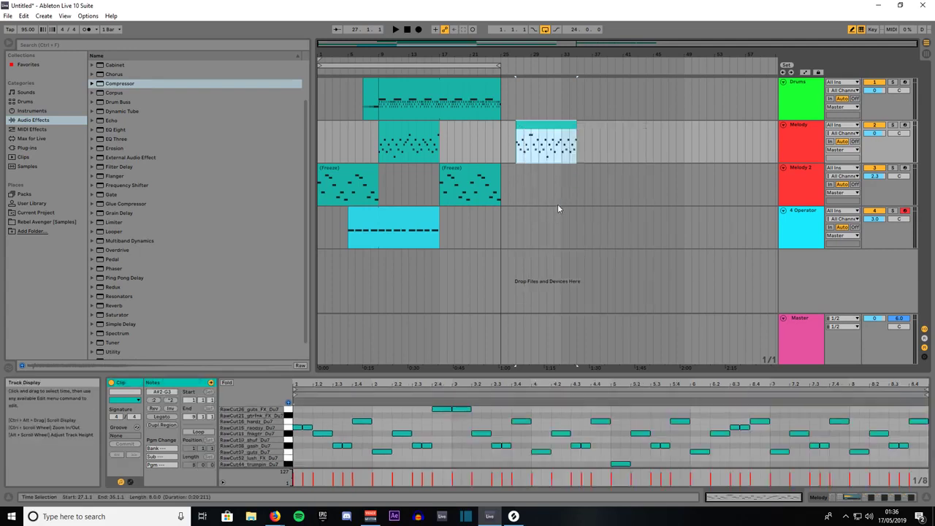
{"action": "left_click_drag", "start_coordinate": [531, 130], "coordinate": [523, 129]}
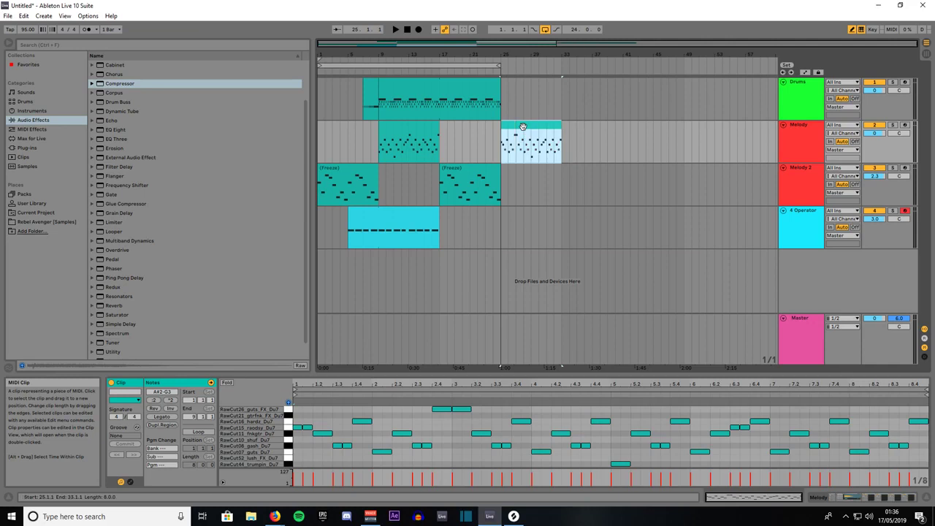
Step: Replace the last bar of the main drum pattern, bar 24, with a copy of the one-bar kick roll from bar 8
{"action": "left_click", "coordinate": [378, 111]}
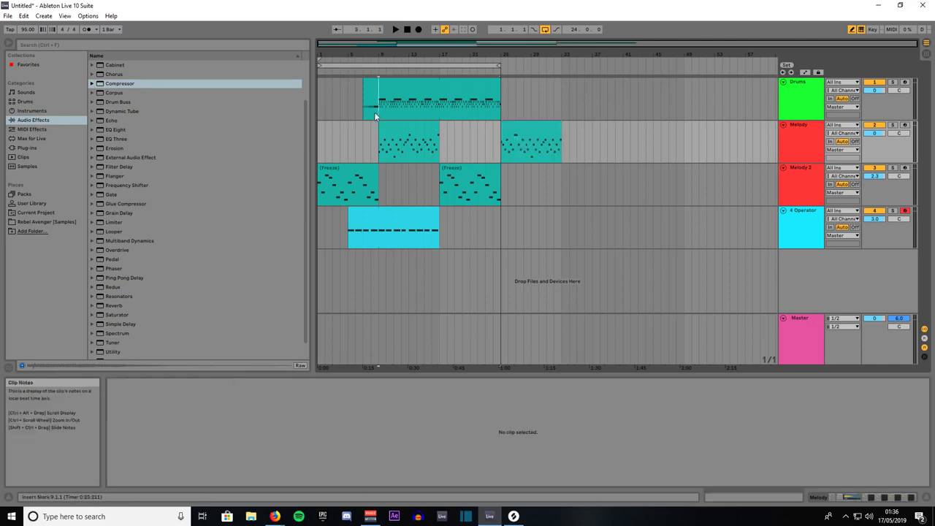
{"action": "left_click_drag", "start_coordinate": [375, 115], "coordinate": [534, 92]}
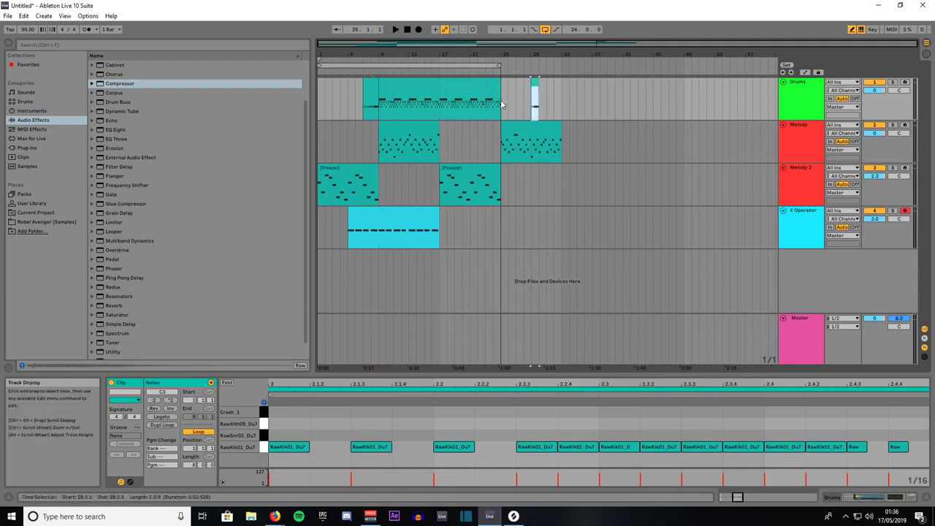
{"action": "left_click", "coordinate": [497, 94]}
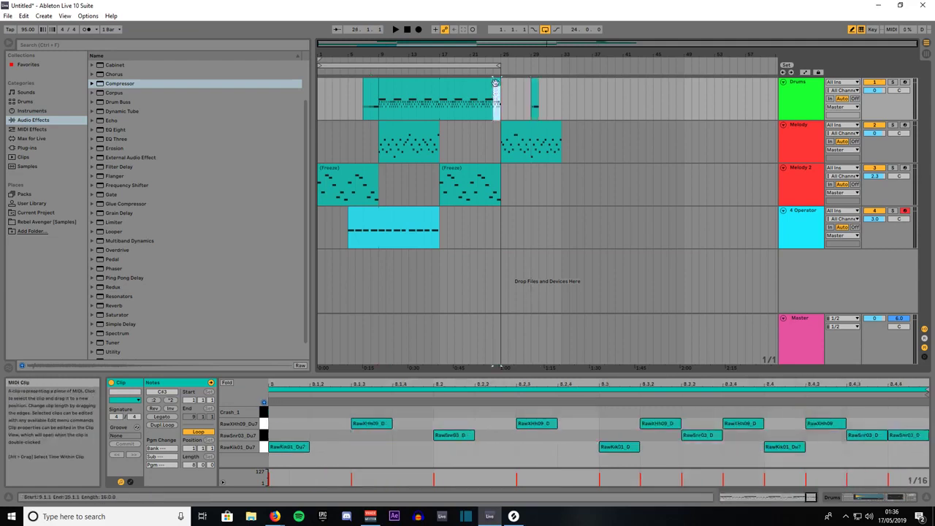
{"action": "left_click_drag", "start_coordinate": [493, 83], "coordinate": [489, 89]}
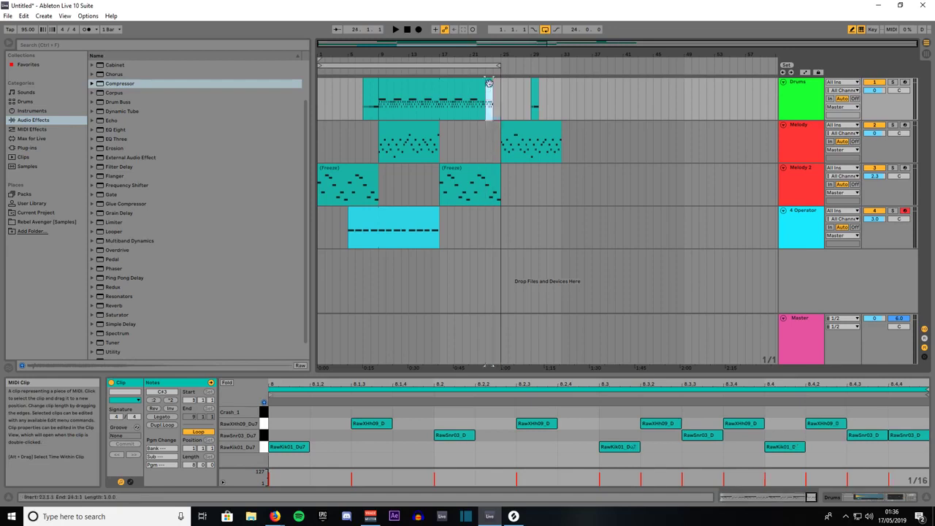
{"action": "left_click", "coordinate": [534, 99]}
{"action": "left_click", "coordinate": [512, 90]}
{"action": "left_click_drag", "start_coordinate": [512, 91], "coordinate": [497, 89]}
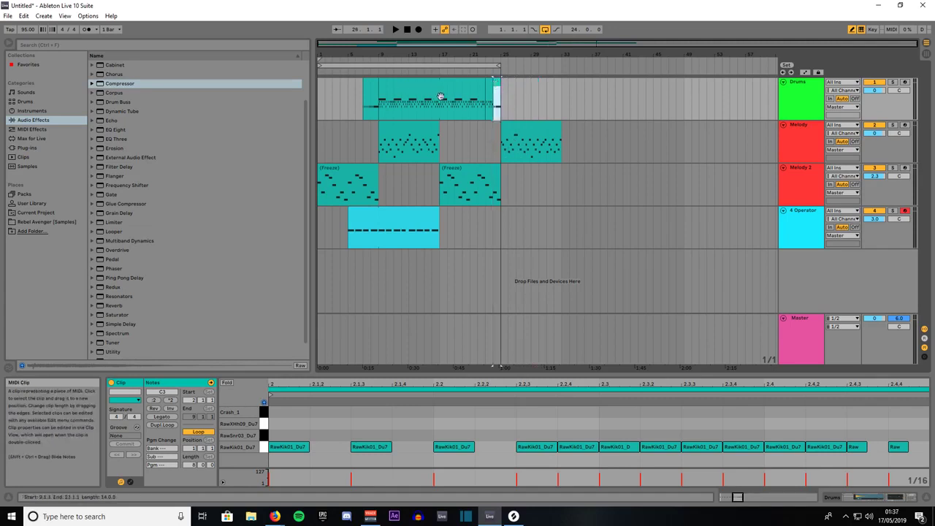
Step: Copy the eight-bar drum pattern to bar 25 and replace its last bar, bar 32, with a copy of the kick roll
{"action": "left_click_drag", "start_coordinate": [440, 109], "coordinate": [513, 85]}
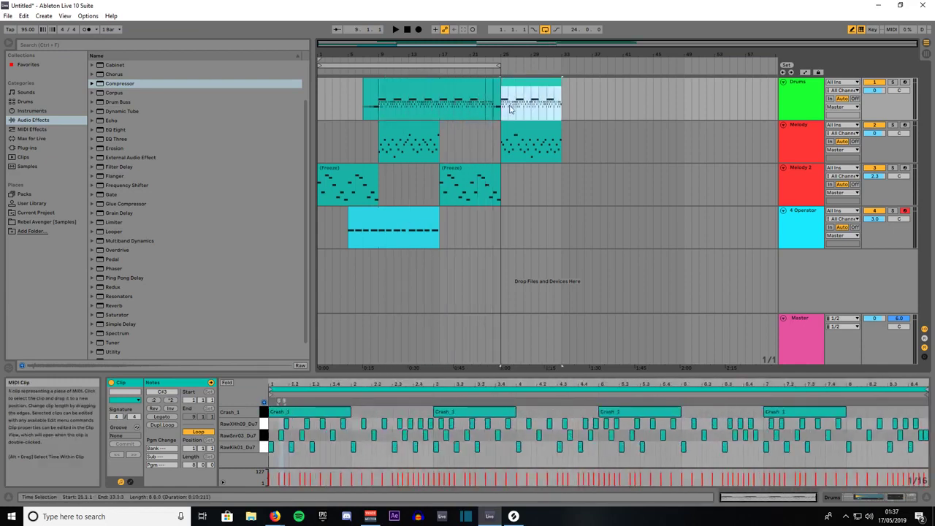
{"action": "left_click", "coordinate": [497, 85]}
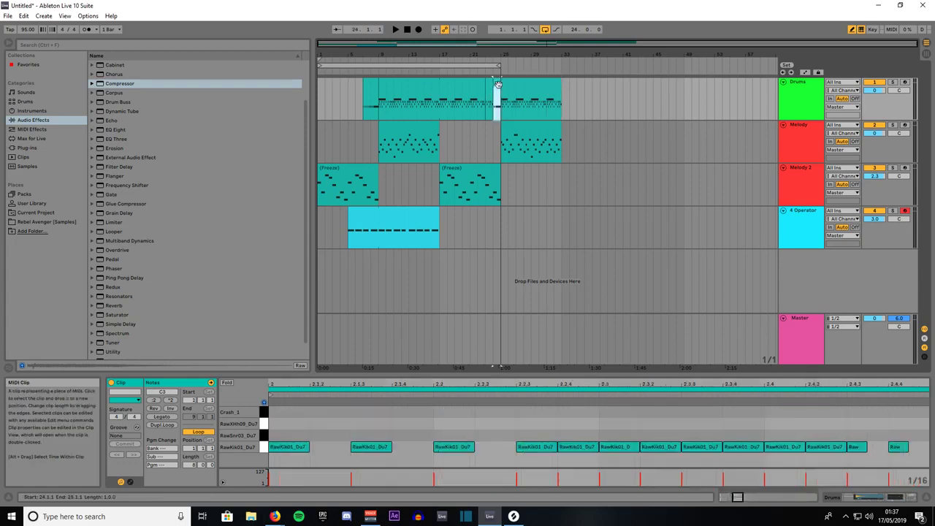
{"action": "left_click_drag", "start_coordinate": [497, 85], "coordinate": [577, 91]}
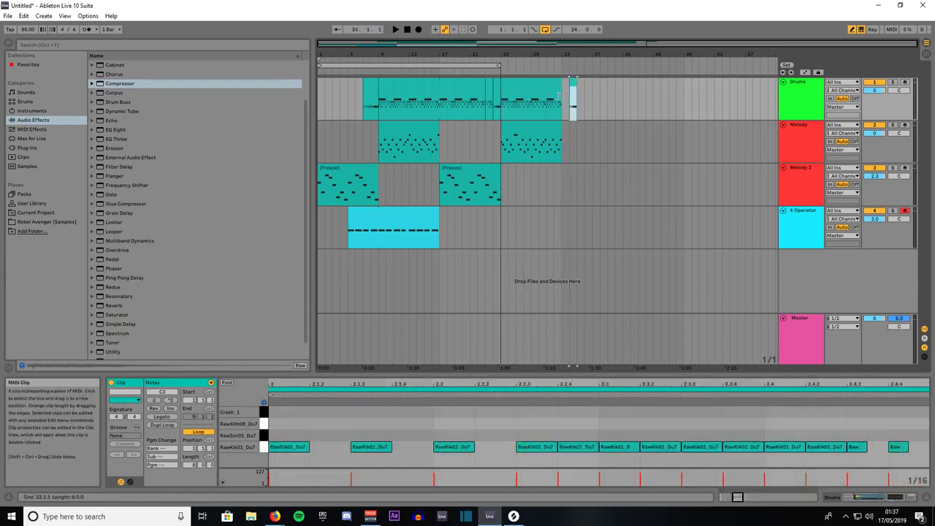
{"action": "left_click", "coordinate": [558, 96]}
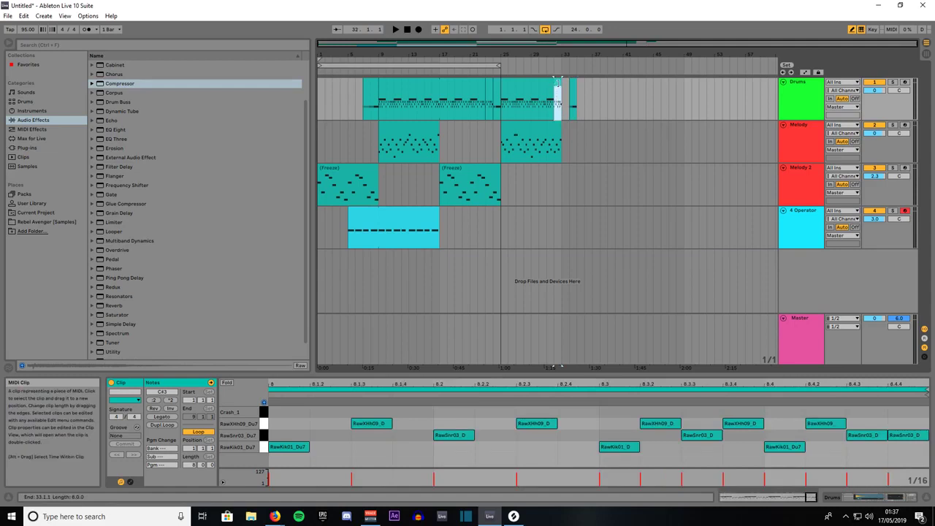
{"action": "mouse_move", "coordinate": [558, 82]}
{"action": "left_mouse_down"}
{"action": "mouse_move", "coordinate": [550, 82]}
{"action": "mouse_move", "coordinate": [573, 84]}
{"action": "mouse_move", "coordinate": [563, 86]}
{"action": "left_mouse_up"}
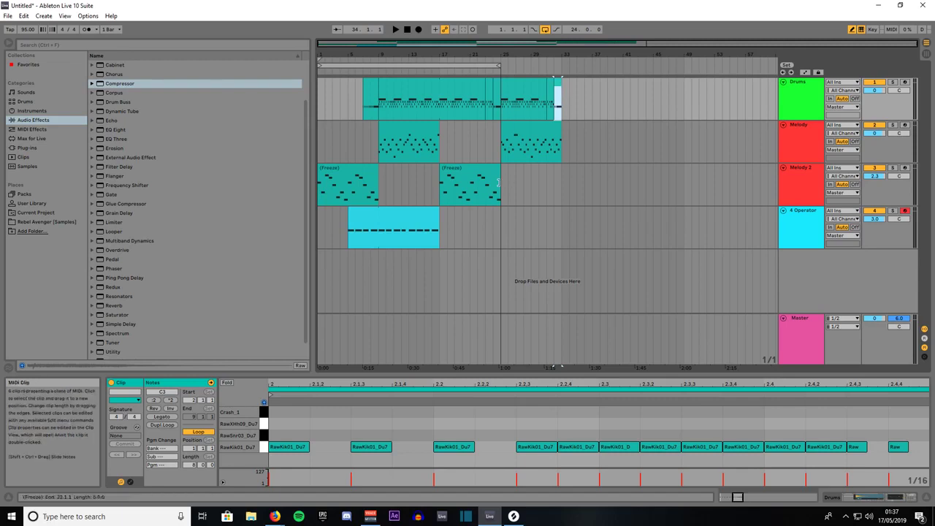
Step: Extend the Operator bass clip and the arrangement loop end to bar 33
{"action": "left_click_drag", "start_coordinate": [437, 209], "coordinate": [558, 214]}
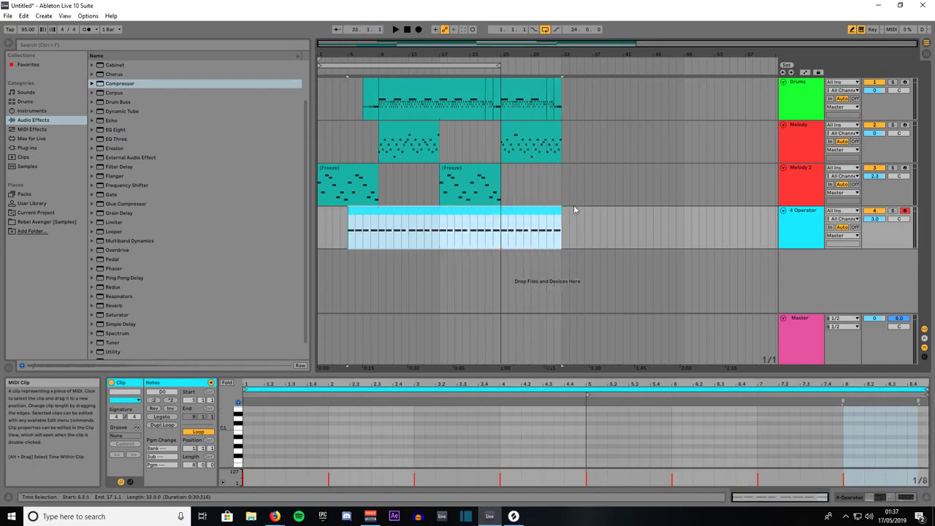
{"action": "left_click_drag", "start_coordinate": [500, 66], "coordinate": [560, 67]}
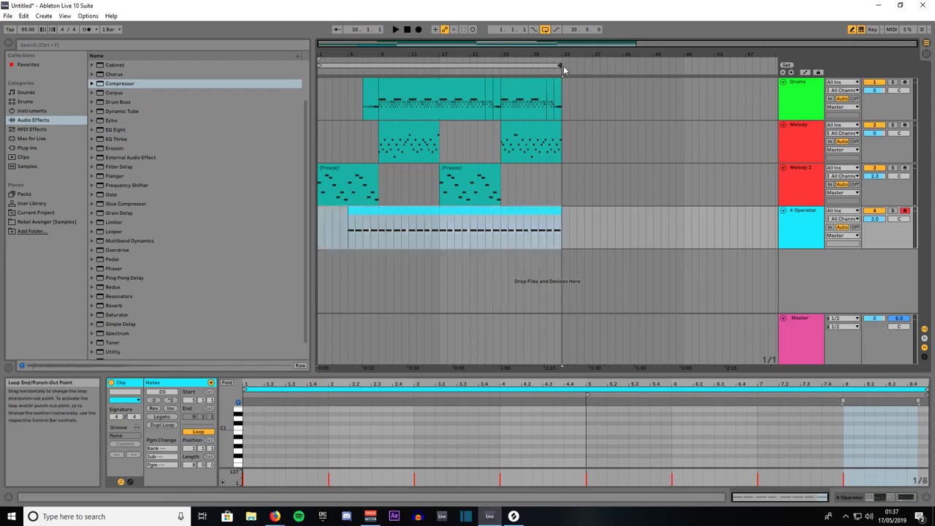
Step: Find NY3_96_4Bar_Gdp_Violent.wav in the NYC Rap Vocals sample folder and place it at bar 25 on a new audio track
{"action": "left_click", "coordinate": [46, 221]}
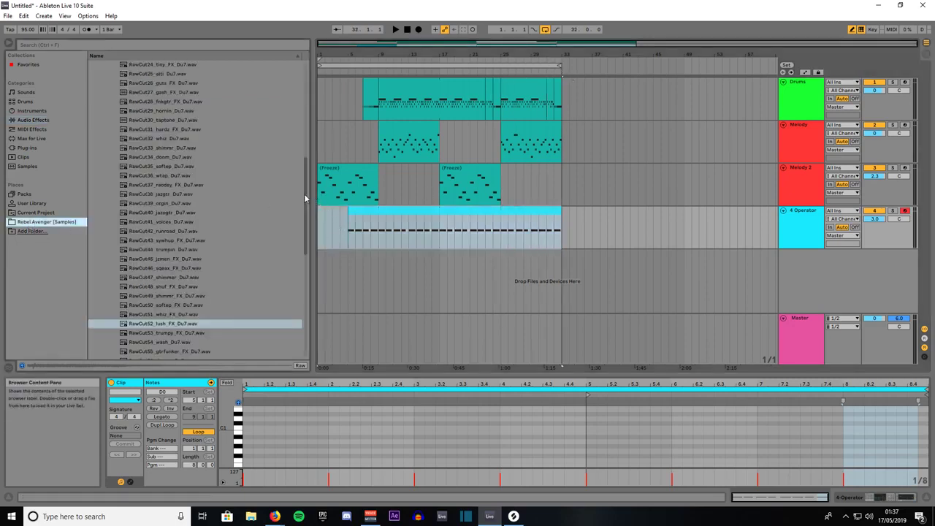
{"action": "scroll", "coordinate": [306, 200], "scroll_direction": "up", "scroll_amount": 10}
{"action": "left_click", "coordinate": [111, 129]}
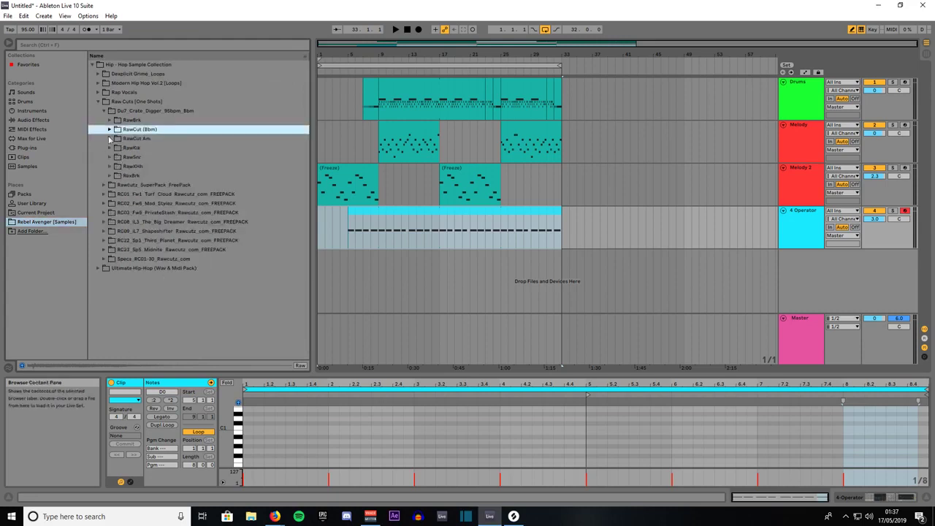
{"action": "left_click", "coordinate": [103, 111]}
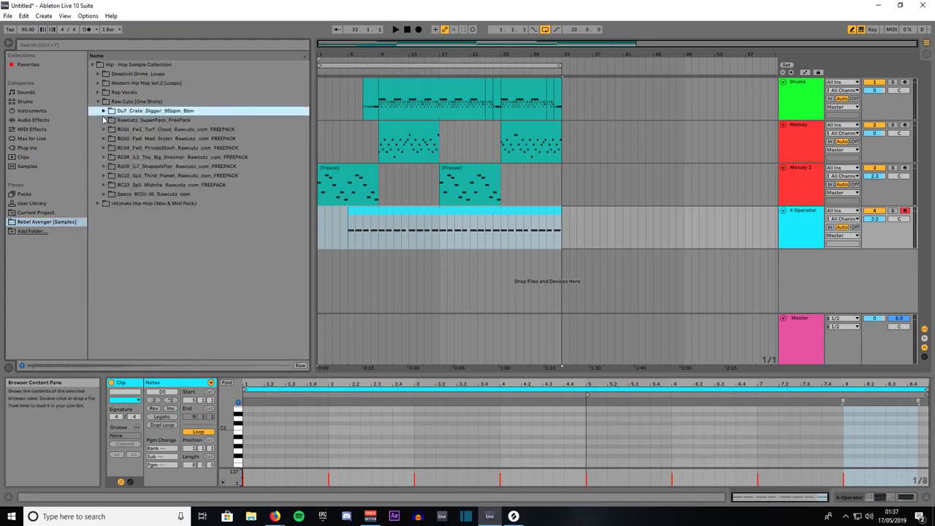
{"action": "left_click", "coordinate": [98, 101]}
{"action": "left_click", "coordinate": [97, 93]}
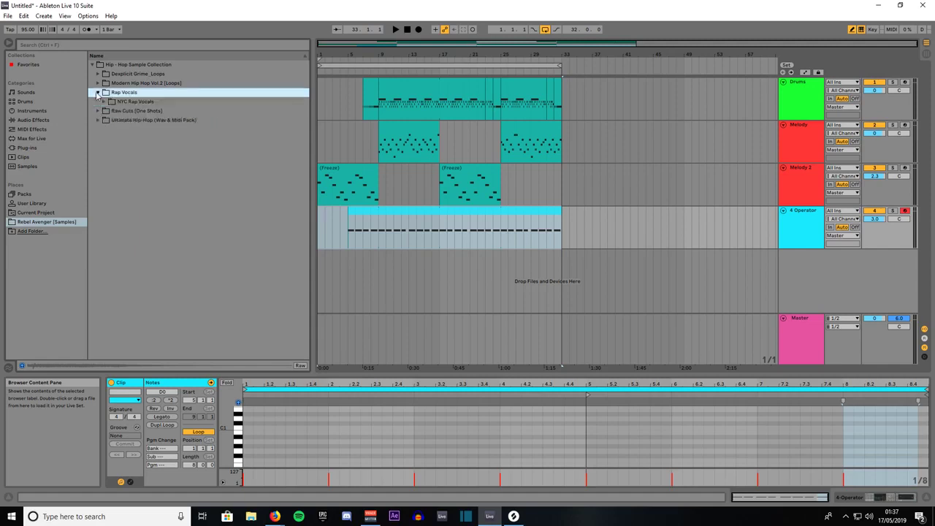
{"action": "left_click", "coordinate": [104, 101]}
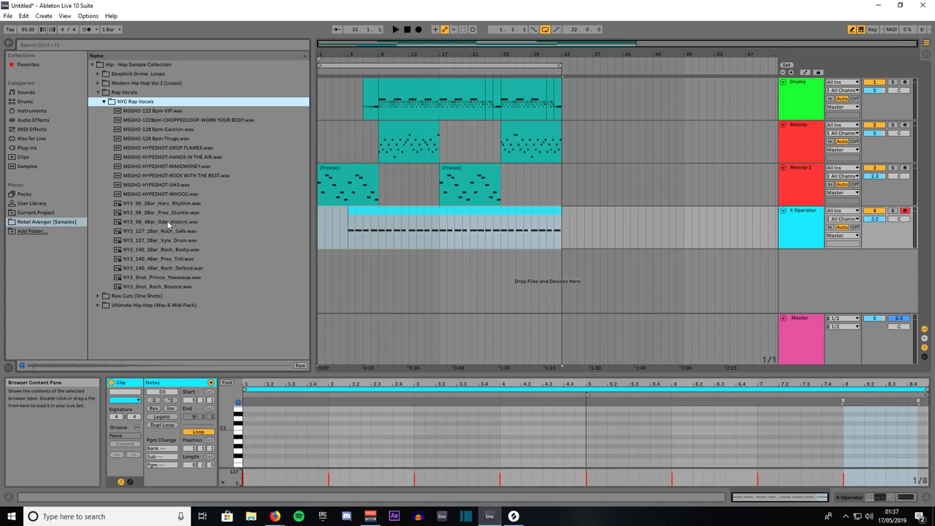
{"action": "left_click_drag", "start_coordinate": [168, 223], "coordinate": [502, 275]}
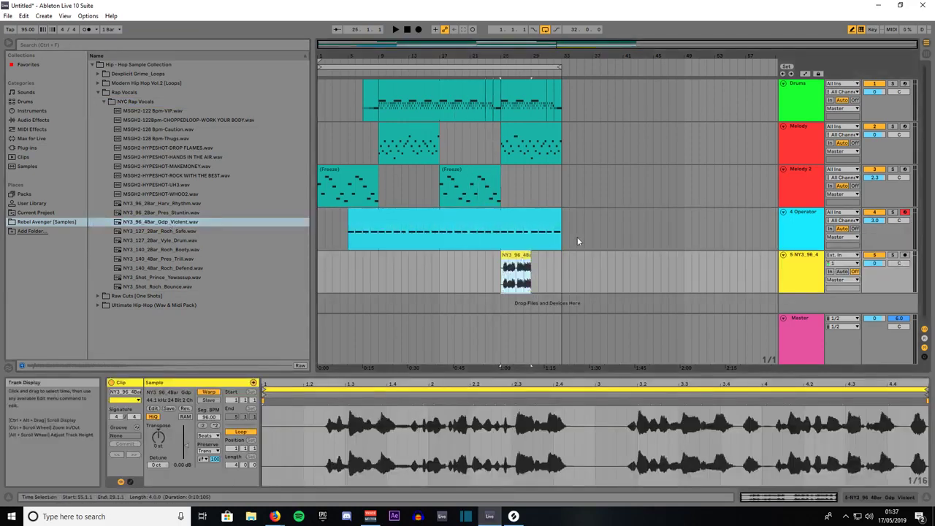
Step: Reset warping on the rap vocal clip and set its warp mode to Complex Pro
{"action": "left_click", "coordinate": [512, 254]}
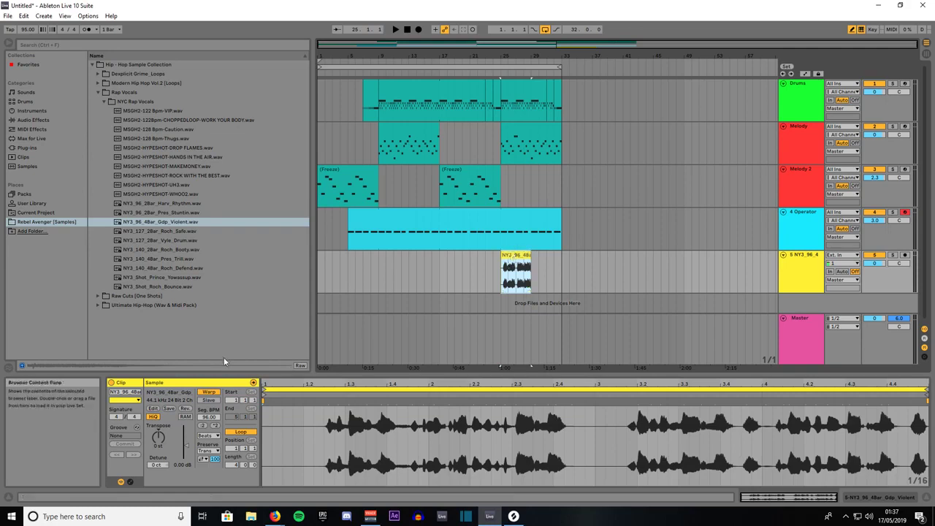
{"action": "left_click", "coordinate": [208, 393]}
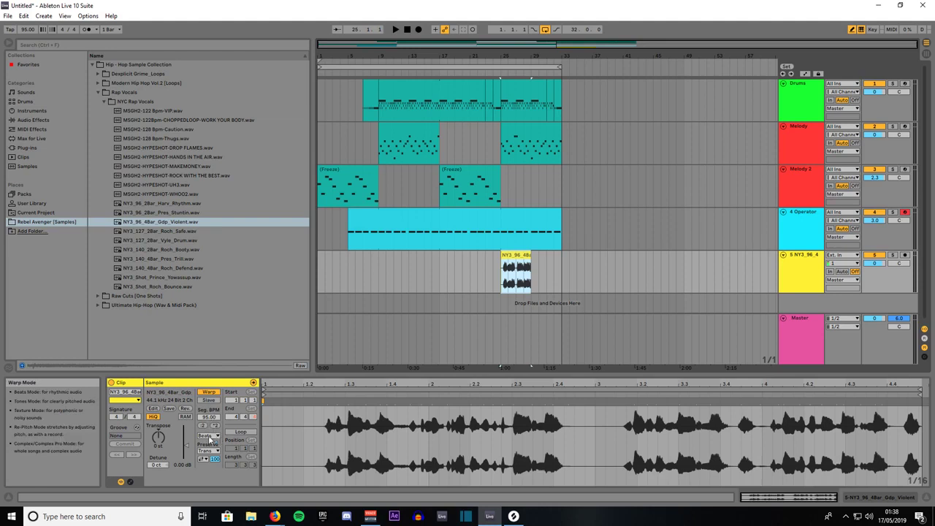
{"action": "left_click", "coordinate": [208, 436]}
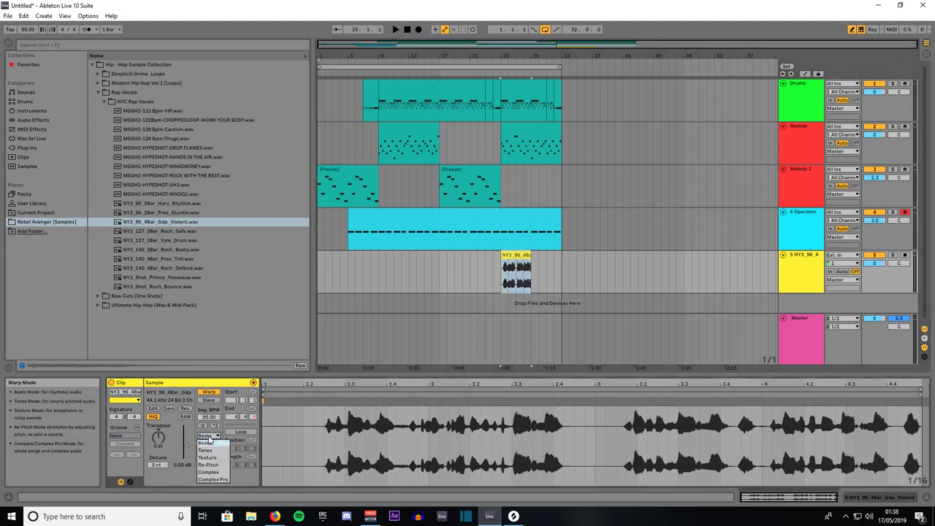
{"action": "left_click", "coordinate": [212, 479]}
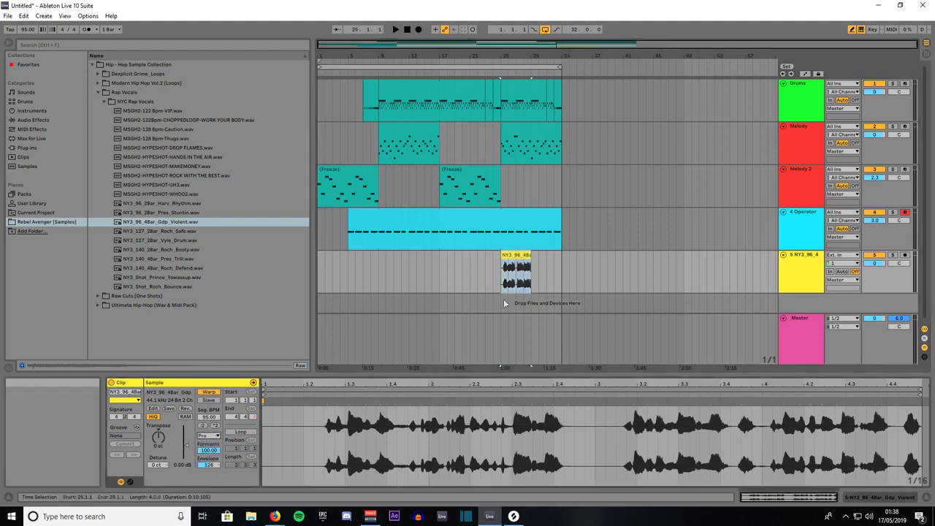
Step: Duplicate the rap vocal clip to bar 29 and set the vocal track's volume to -5.0 dB
{"action": "left_click", "coordinate": [514, 258]}
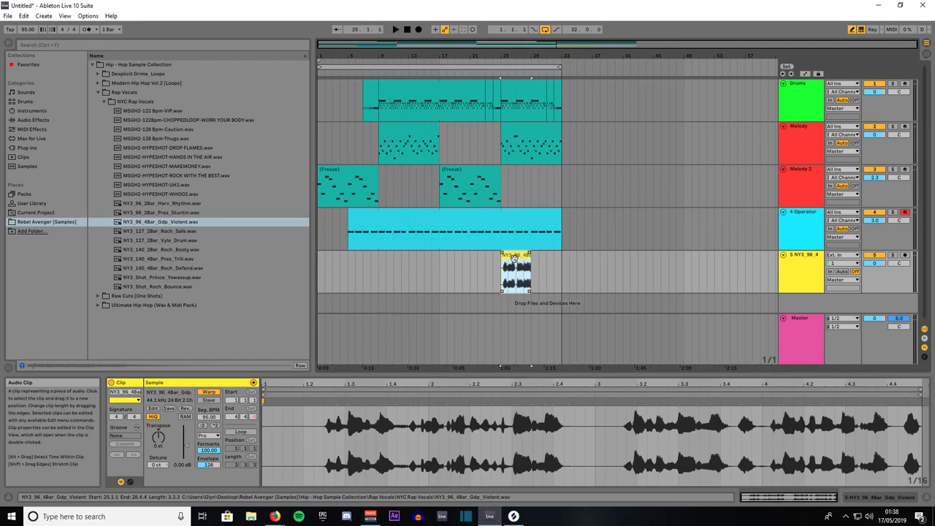
{"action": "key", "text": "ctrl+d"}
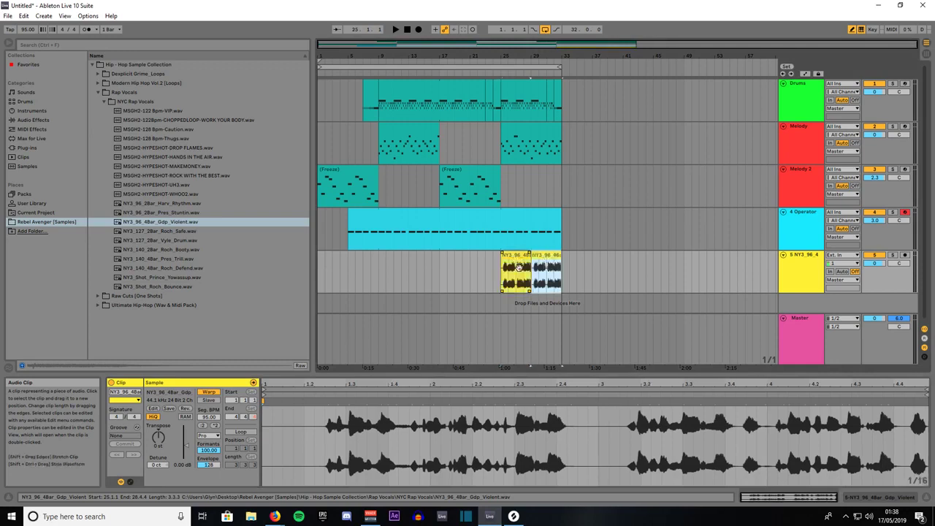
{"action": "left_click", "coordinate": [876, 265]}
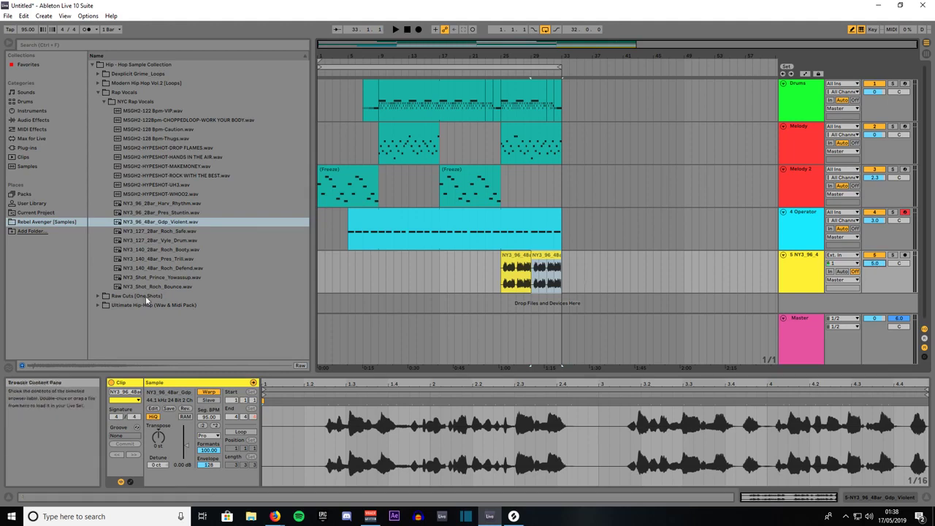
Step: Add the NY3_Shot_Prince_Yowassup.wav vocal shot to the vocal track at bar 9
{"action": "left_click", "coordinate": [169, 278]}
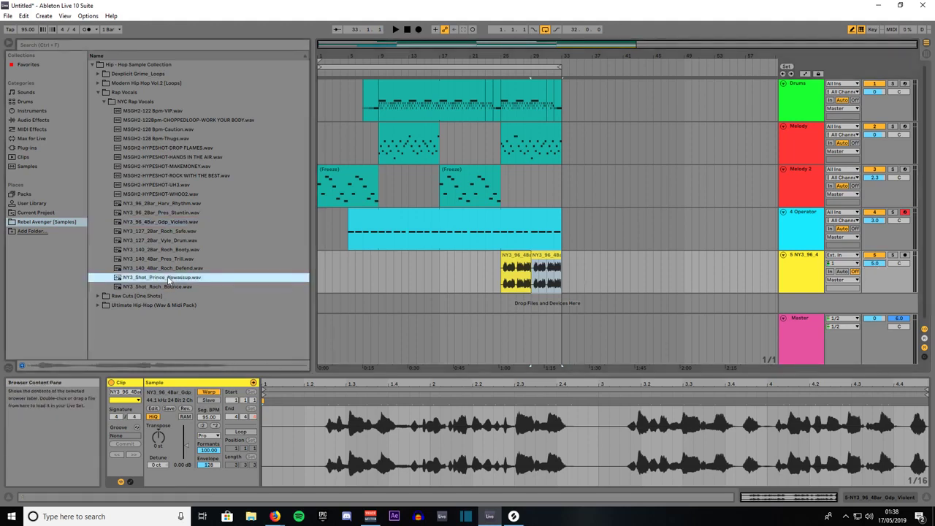
{"action": "left_click", "coordinate": [339, 270]}
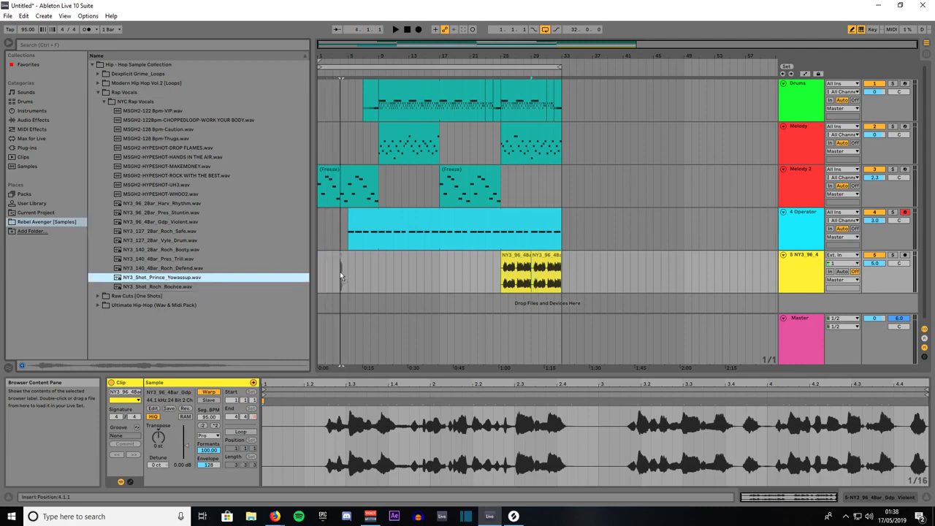
{"action": "left_click_drag", "start_coordinate": [341, 273], "coordinate": [376, 273]}
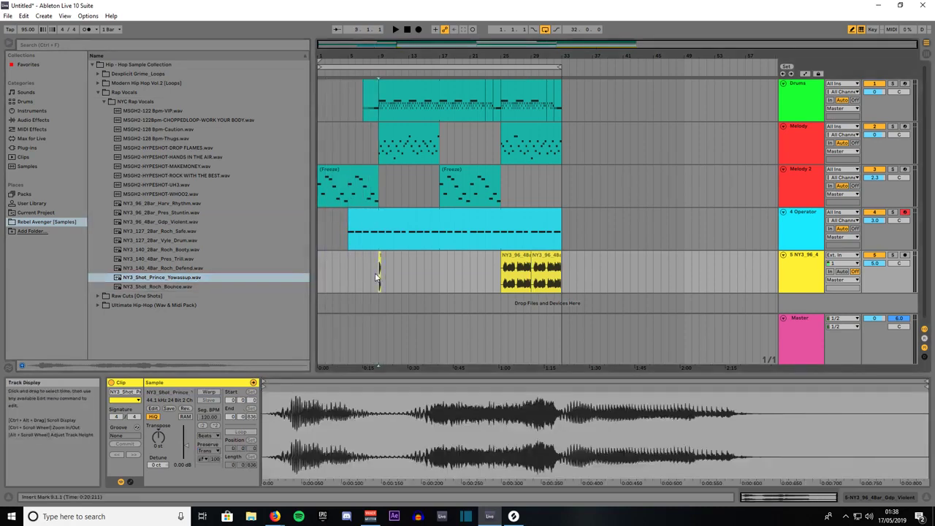
Step: Set the arrangement grid to 1/16, shorten the vocal shot to one beat and move it to end right at bar 9
{"action": "scroll", "coordinate": [374, 276], "scroll_direction": "up", "scroll_amount": 5}
{"action": "right_click", "coordinate": [360, 275]}
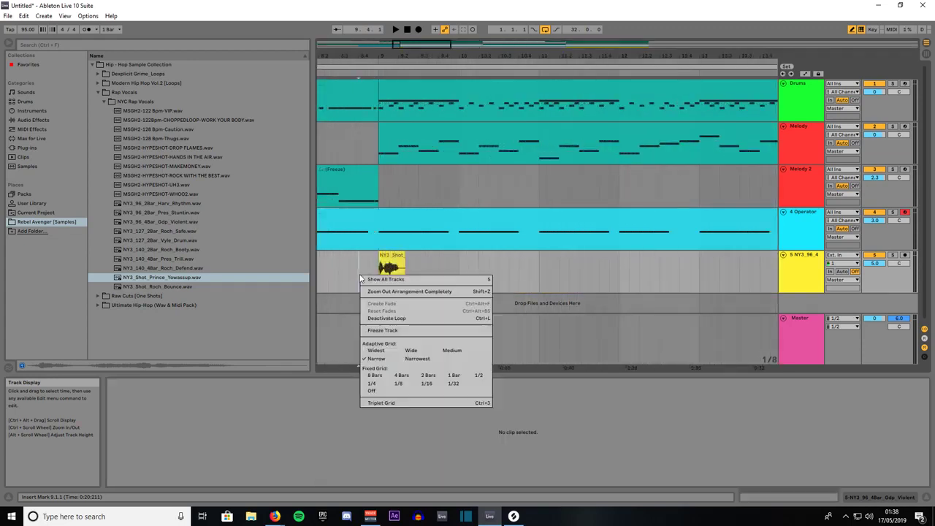
{"action": "left_click", "coordinate": [426, 383]}
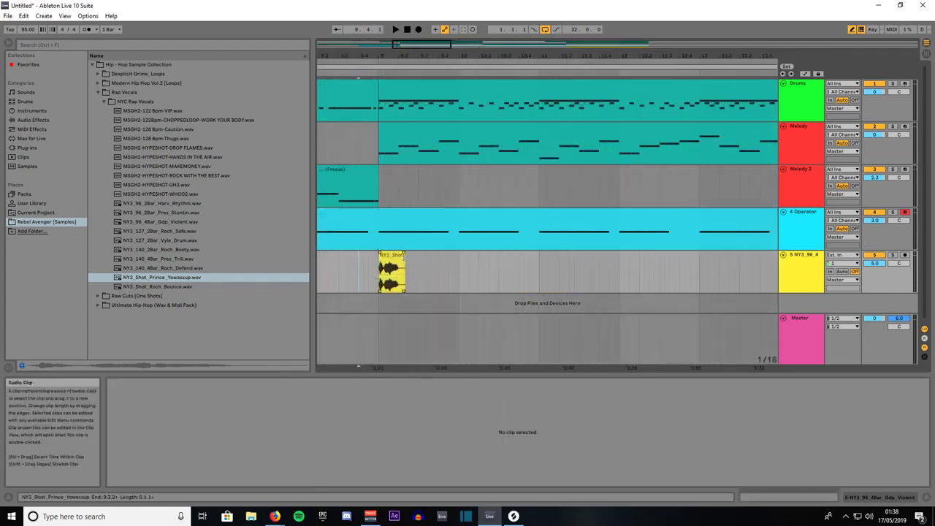
{"action": "left_click", "coordinate": [391, 273]}
{"action": "left_click_drag", "start_coordinate": [402, 272], "coordinate": [369, 259]}
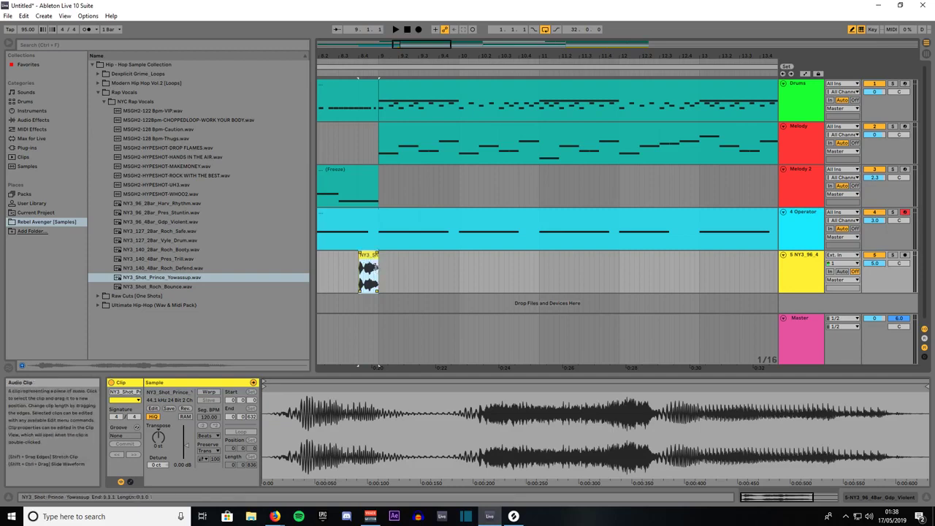
Step: Add the Reverb audio effect to the vocal track
{"action": "scroll", "coordinate": [385, 279], "scroll_direction": "down", "scroll_amount": 5}
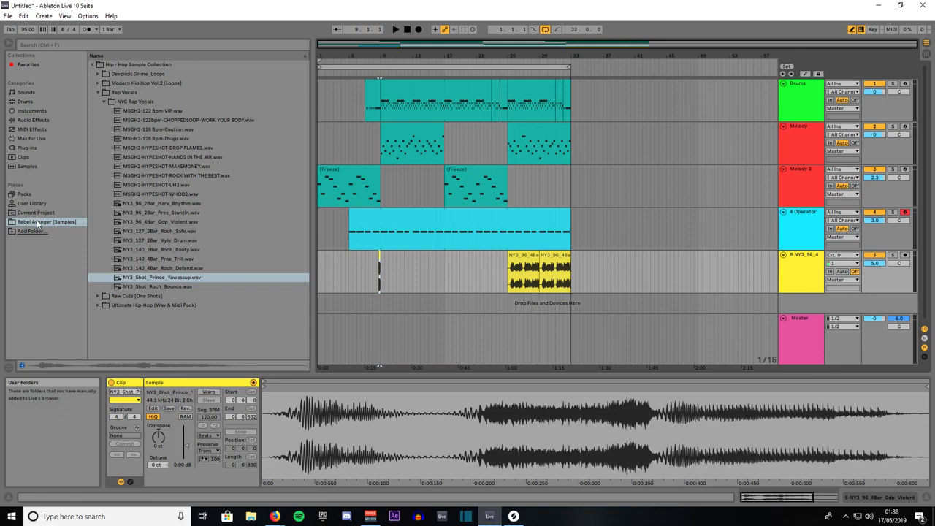
{"action": "left_click", "coordinate": [33, 120]}
{"action": "scroll", "coordinate": [138, 312], "scroll_direction": "down", "scroll_amount": 1}
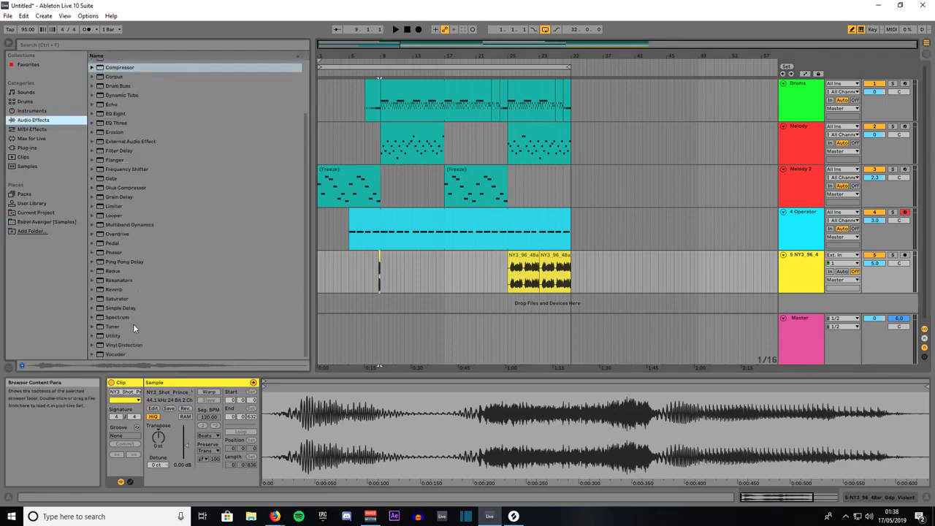
{"action": "left_click", "coordinate": [112, 289]}
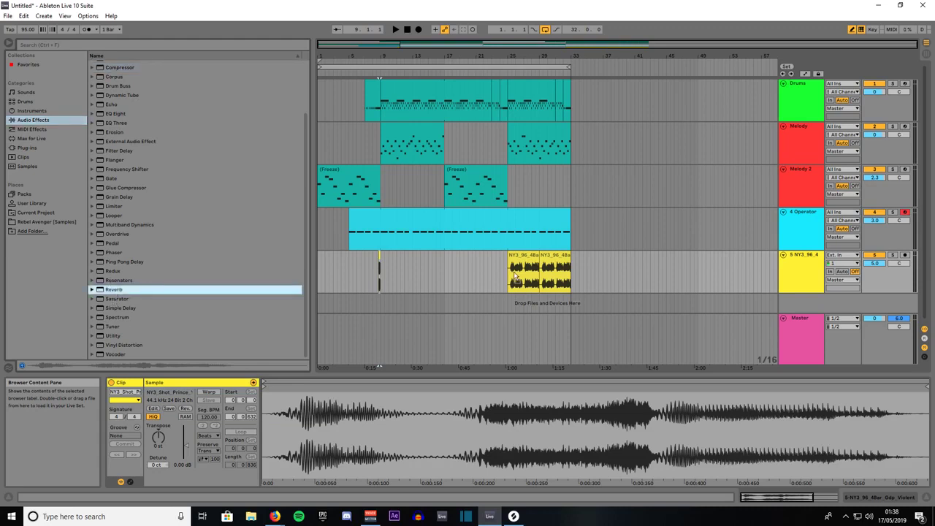
{"action": "left_click_drag", "start_coordinate": [520, 274], "coordinate": [519, 272]}
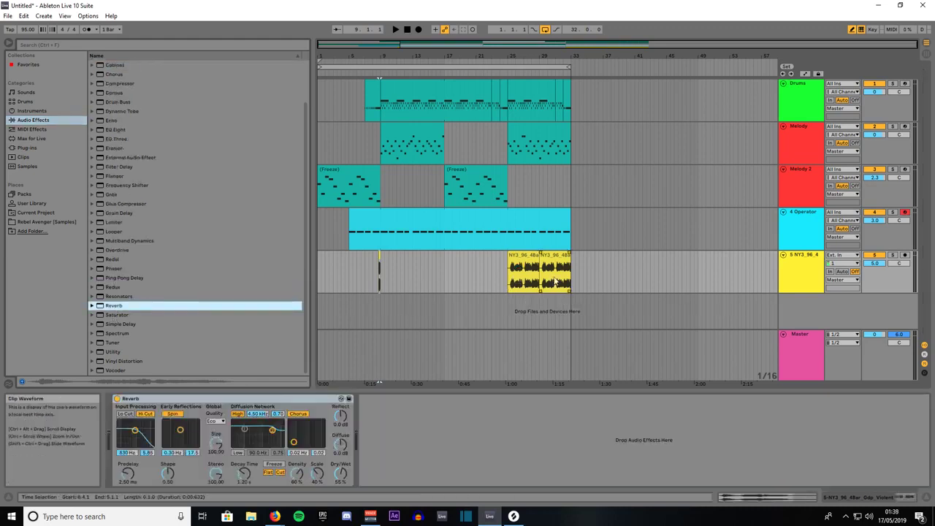
Step: Set the vocal Reverb to High quality, size 119.95, stereo 120, decay 3.50 s, predelay 1.55 ms and Dry/Wet 20 %
{"action": "left_click", "coordinate": [340, 475]}
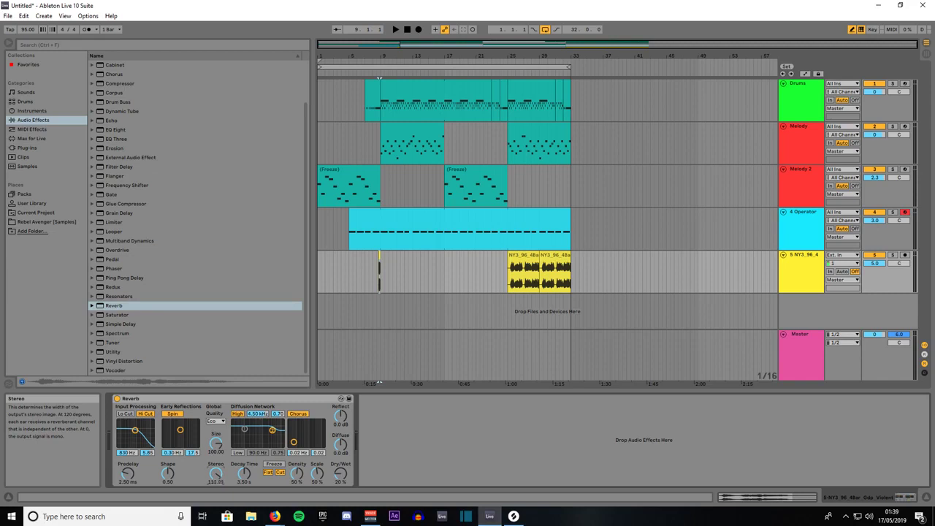
{"action": "left_click", "coordinate": [215, 421]}
{"action": "left_click", "coordinate": [214, 442]}
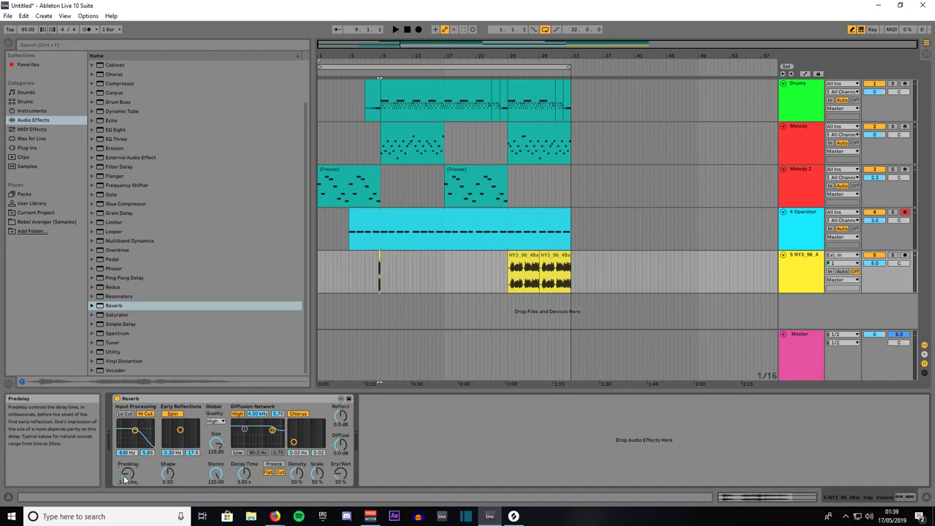
Step: During playback of the vocal section, lower the vocal track's volume to 1.5 dB and set its Reverb Dry/Wet to 18 %
{"action": "left_click", "coordinate": [369, 74]}
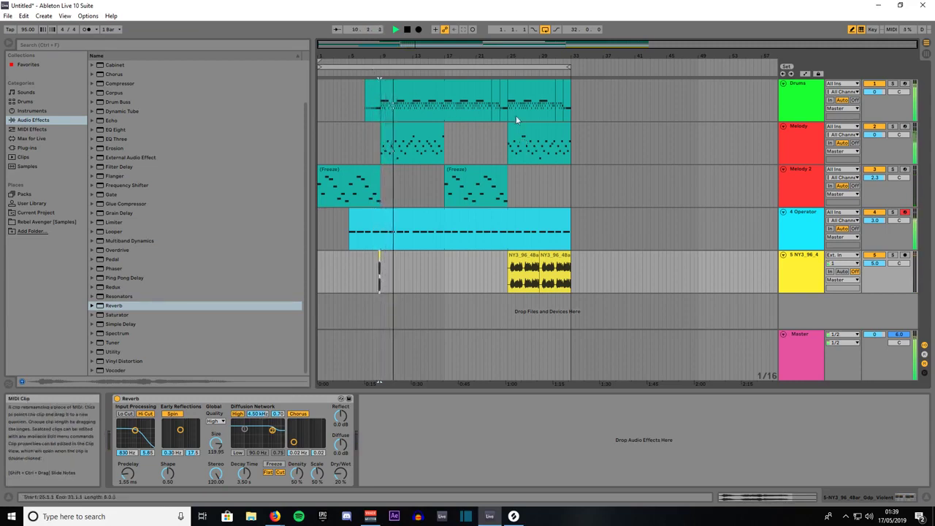
{"action": "left_click", "coordinate": [494, 70]}
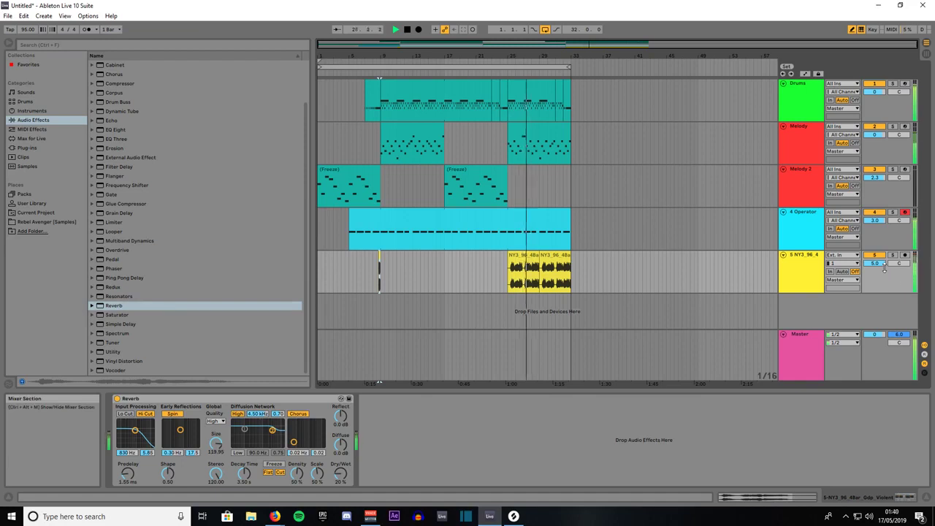
{"action": "left_click_drag", "start_coordinate": [882, 265], "coordinate": [882, 282]}
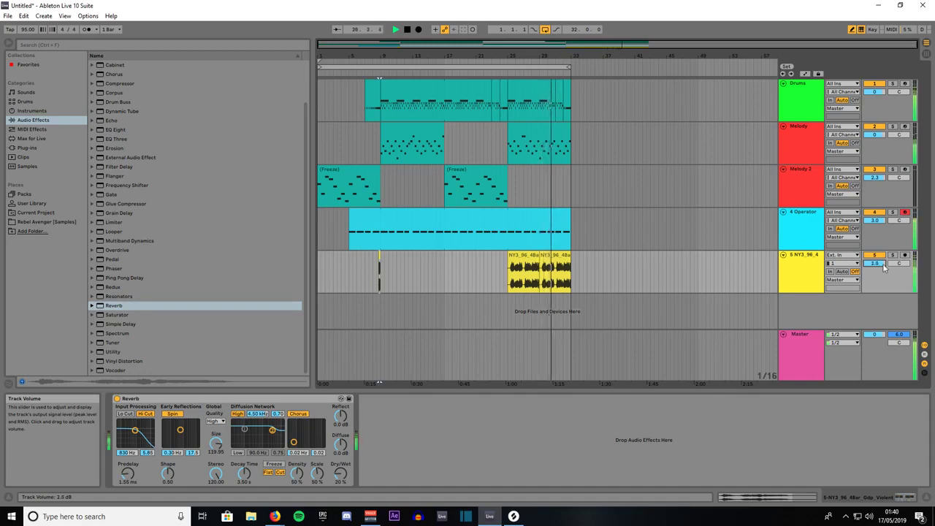
{"action": "left_click_drag", "start_coordinate": [882, 265], "coordinate": [882, 272]}
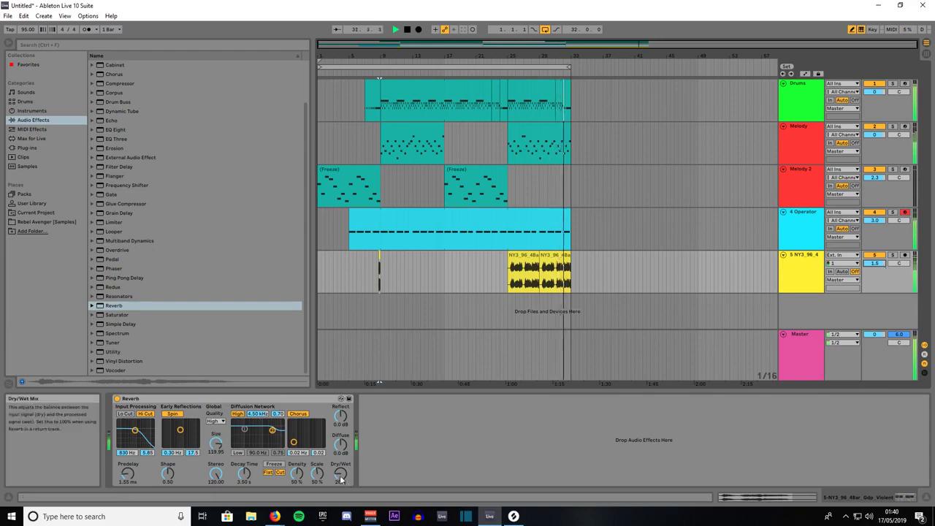
{"action": "left_click_drag", "start_coordinate": [340, 473], "coordinate": [340, 475]}
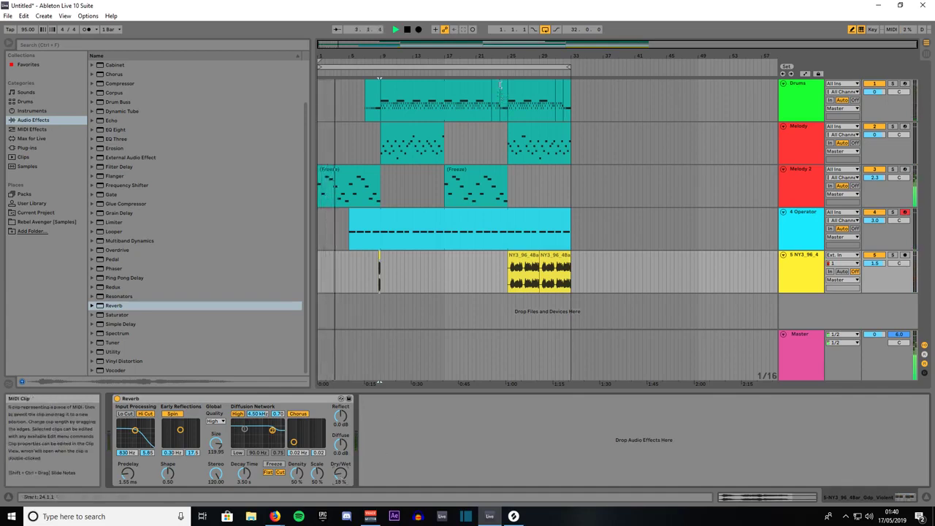
Step: Play the arrangement from just before bar 9 and again from just before bar 25 to check the vocals in the mix
{"action": "left_click", "coordinate": [368, 73]}
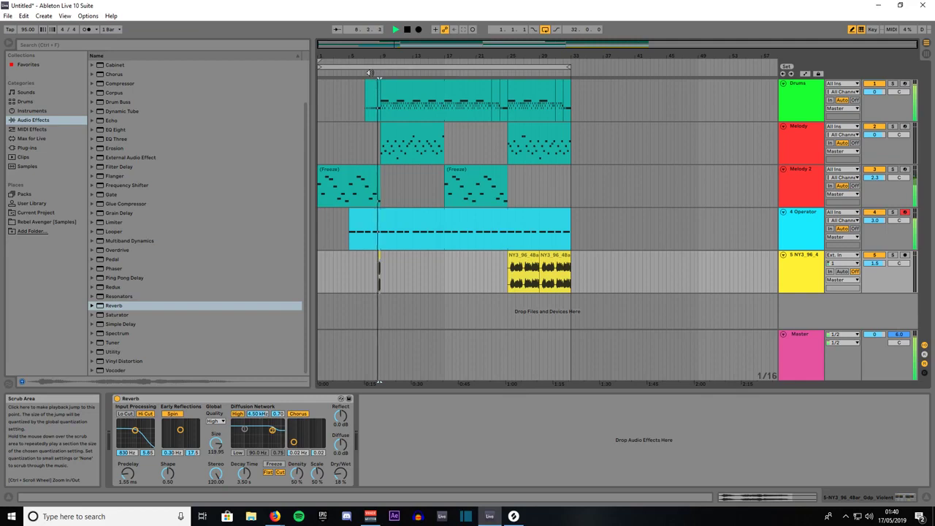
{"action": "left_click", "coordinate": [500, 73]}
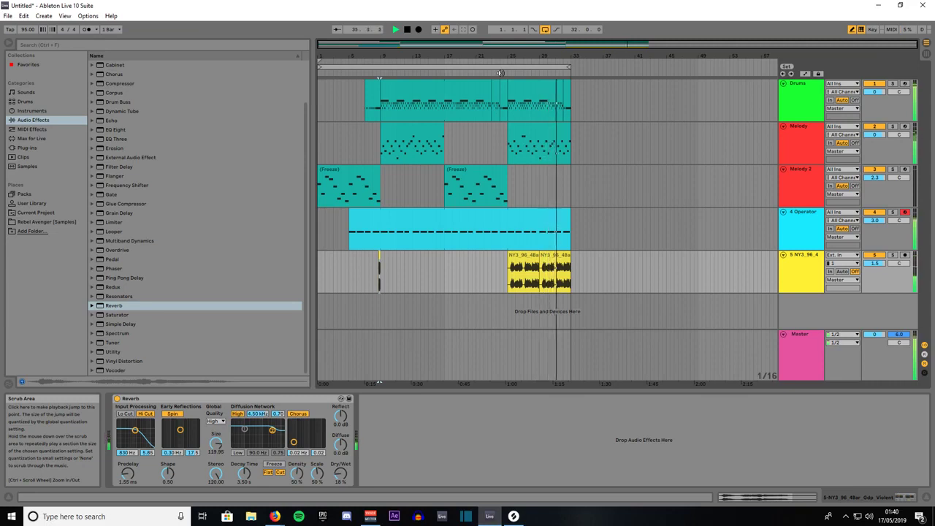
{"action": "left_click", "coordinate": [496, 95]}
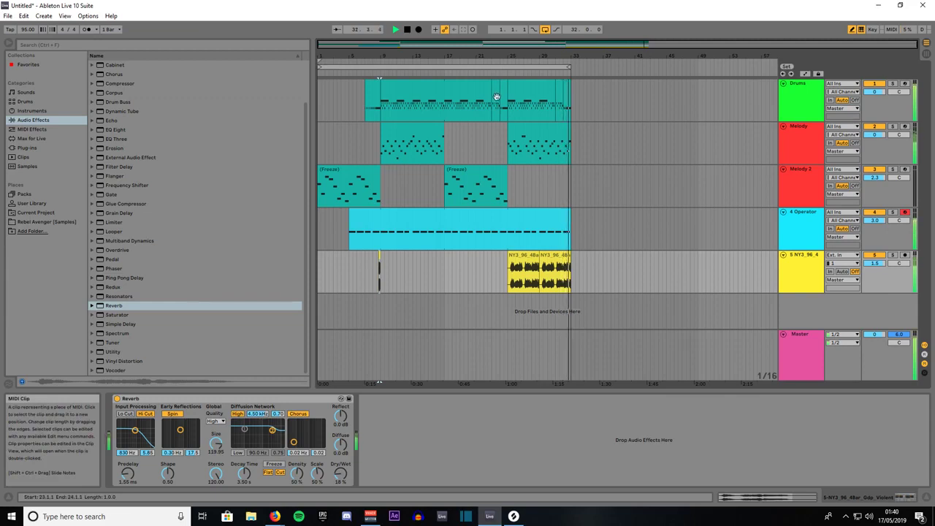
{"action": "key", "text": "space"}
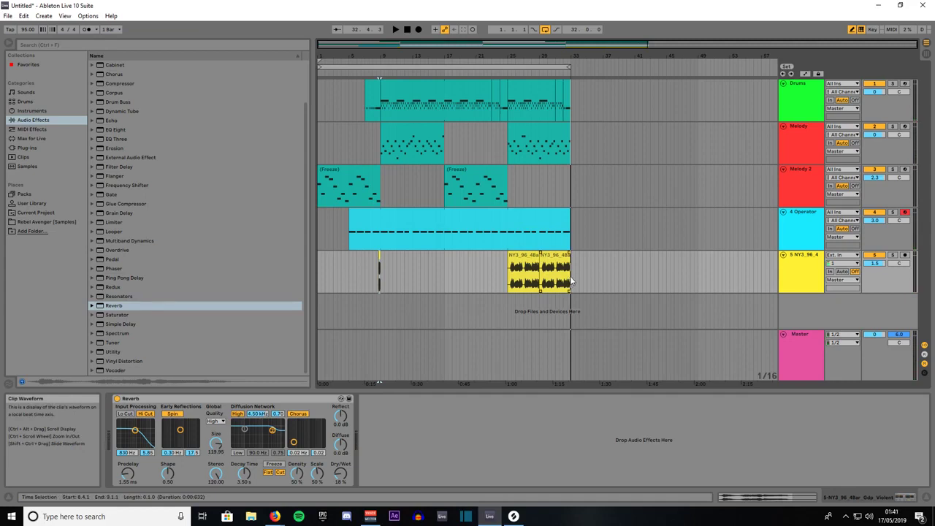
Step: Set the arrangement grid to 1 bar and duplicate bars 9 to 33 of all tracks twice
{"action": "left_click_drag", "start_coordinate": [572, 282], "coordinate": [560, 87]}
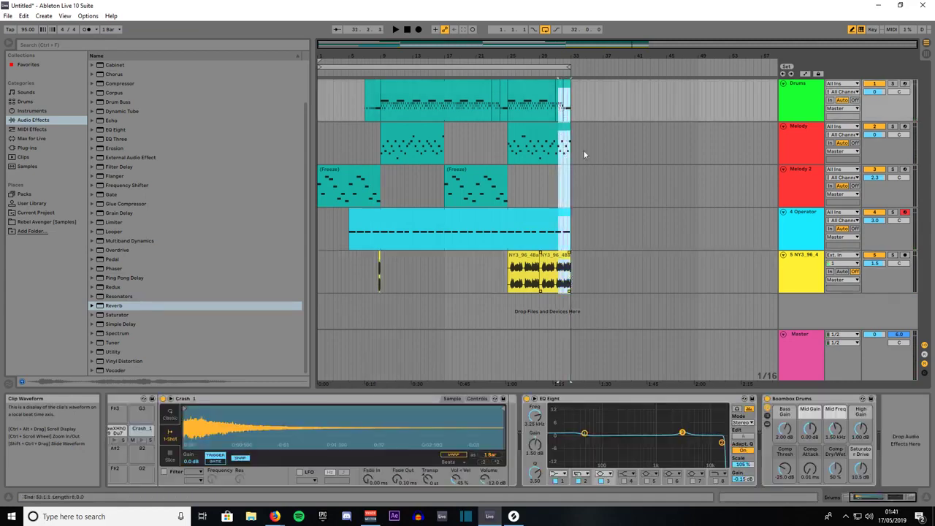
{"action": "right_click", "coordinate": [588, 189]}
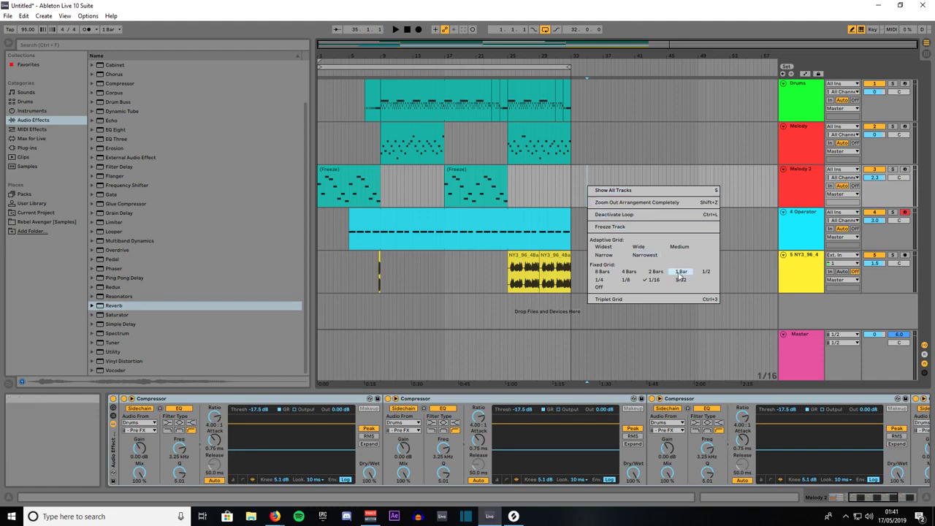
{"action": "right_click", "coordinate": [658, 151]}
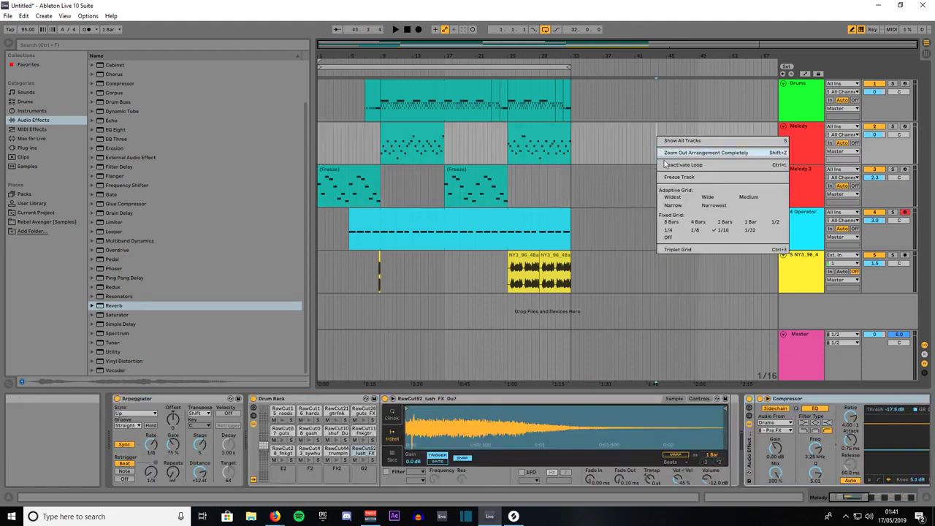
{"action": "left_click", "coordinate": [735, 232]}
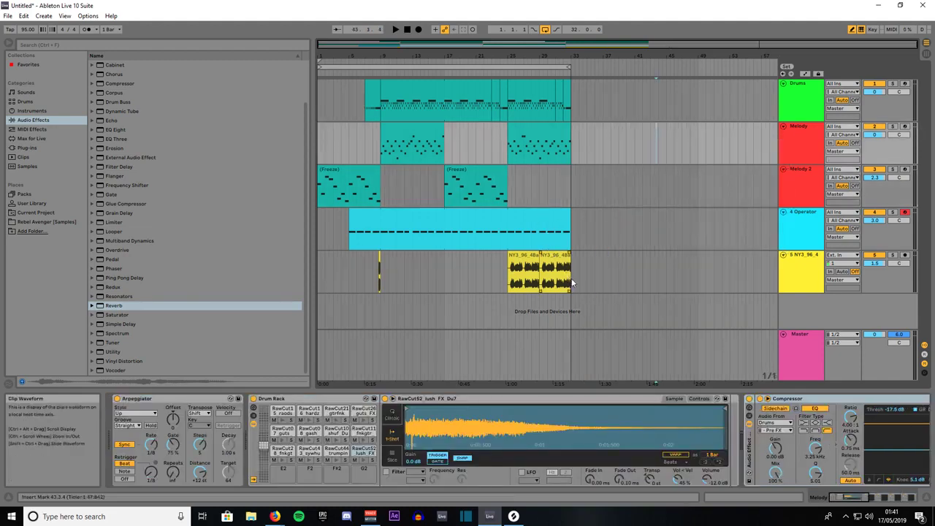
{"action": "left_click_drag", "start_coordinate": [572, 278], "coordinate": [385, 83]}
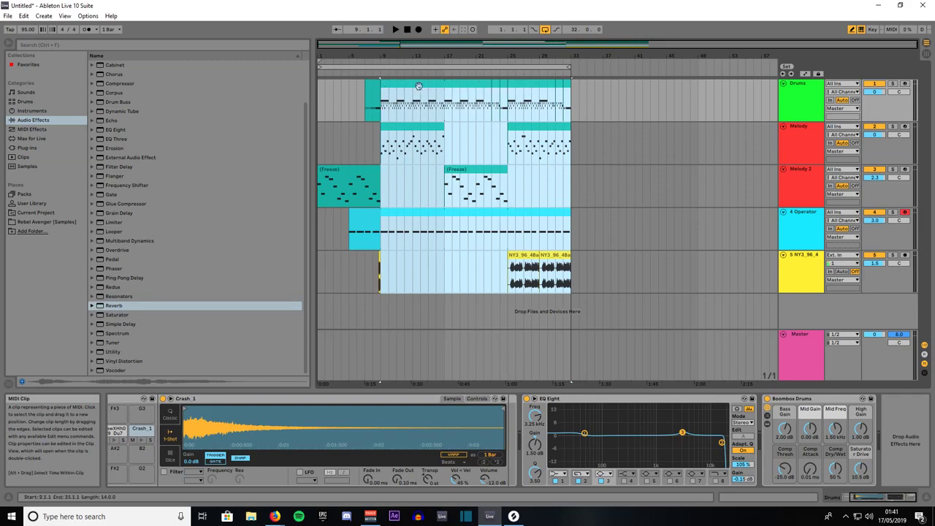
{"action": "key", "text": "ctrl+d"}
{"action": "key", "text": "ctrl+d"}
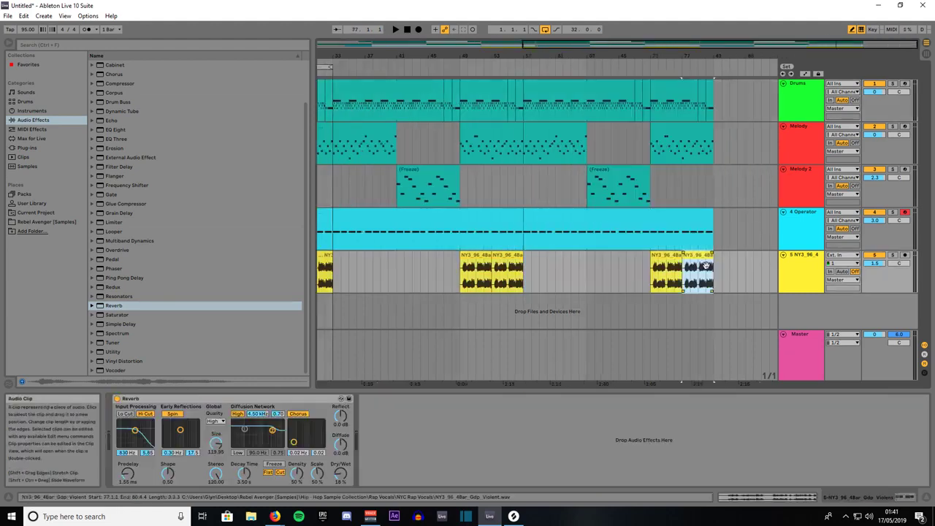
Step: Duplicate the final four bars of all tracks, starting at bar 77, once at the end of the arrangement
{"action": "left_click", "coordinate": [706, 261]}
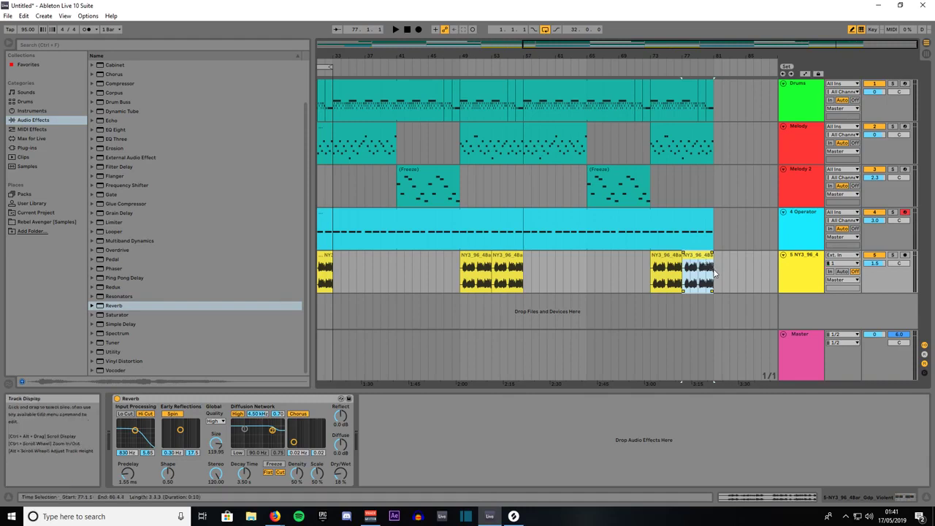
{"action": "left_click_drag", "start_coordinate": [714, 273], "coordinate": [683, 88]}
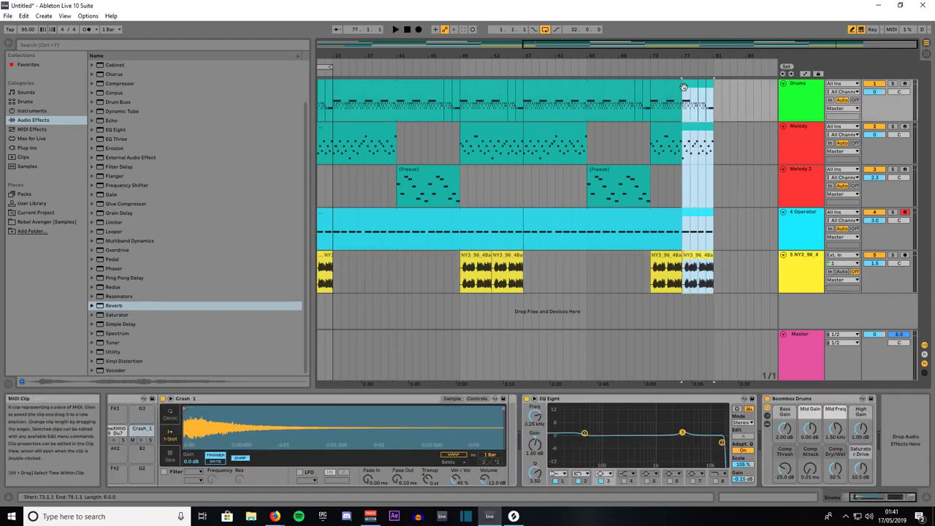
{"action": "key", "text": "ctrl+d"}
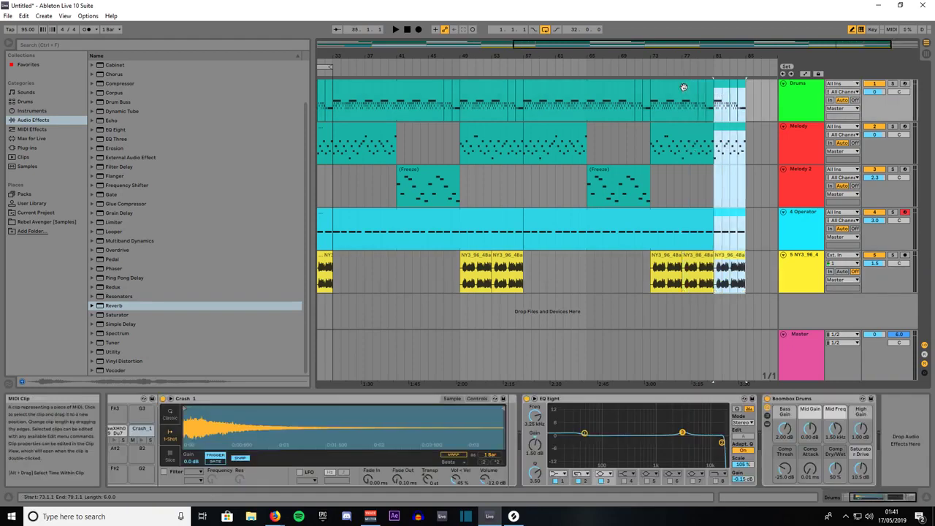
{"action": "left_click_drag", "start_coordinate": [715, 45], "coordinate": [728, 45]}
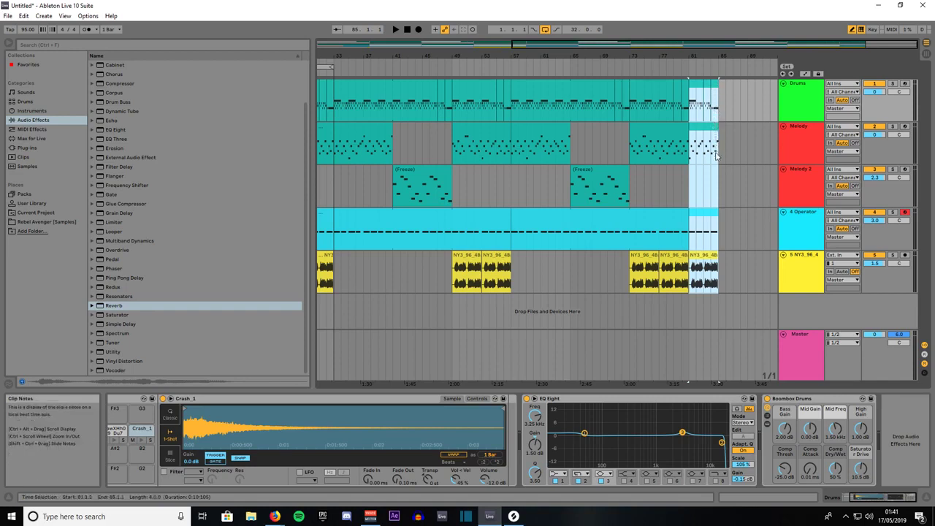
Step: Delete the audio effect rack with the sidechain compressors from the Melody 2 track
{"action": "left_click", "coordinate": [611, 171]}
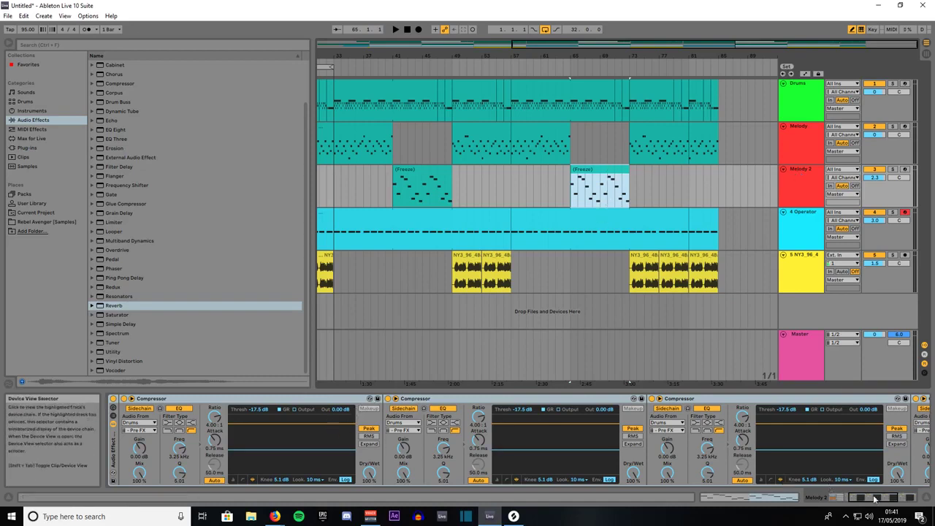
{"action": "left_click", "coordinate": [827, 497]}
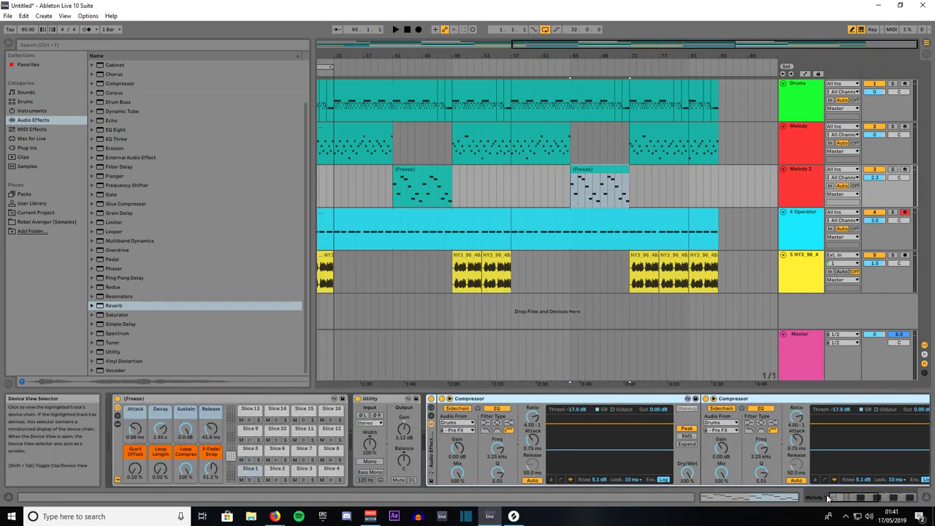
{"action": "left_click", "coordinate": [605, 170]}
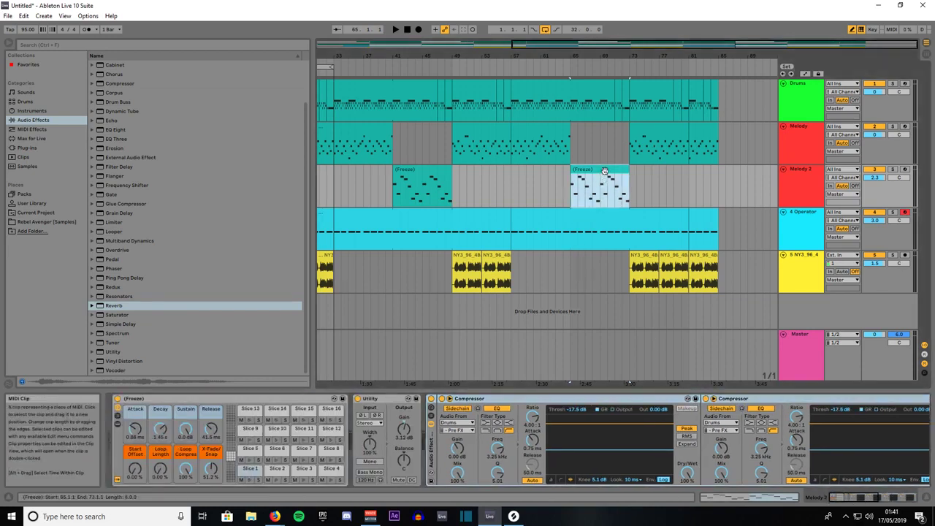
{"action": "left_click", "coordinate": [436, 401]}
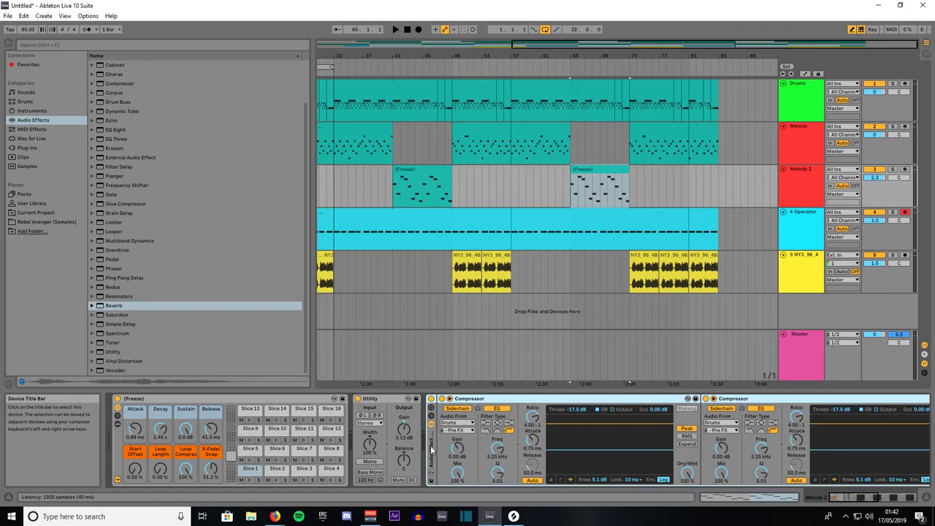
{"action": "key", "text": "Delete"}
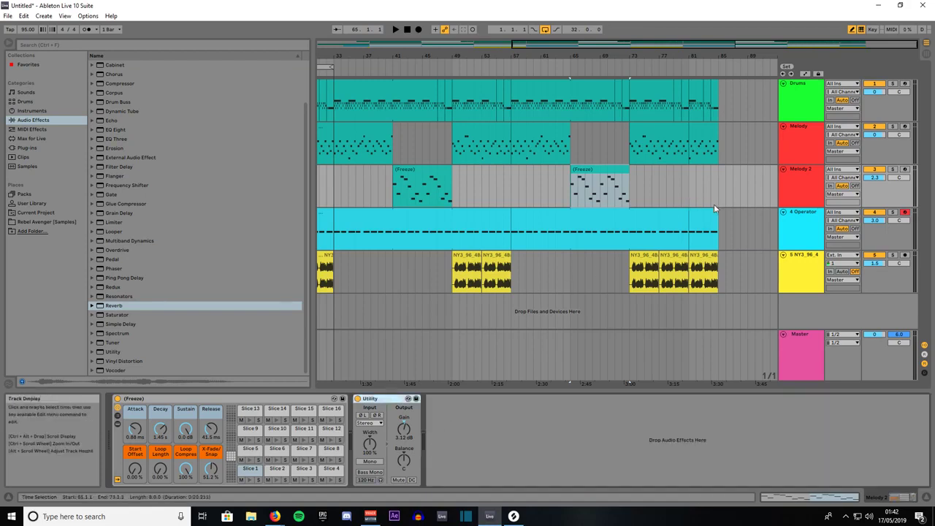
Step: Freeze the Melody 2 track and copy its clip at bar 65 onto a new audio track directly below
{"action": "right_click", "coordinate": [799, 172]}
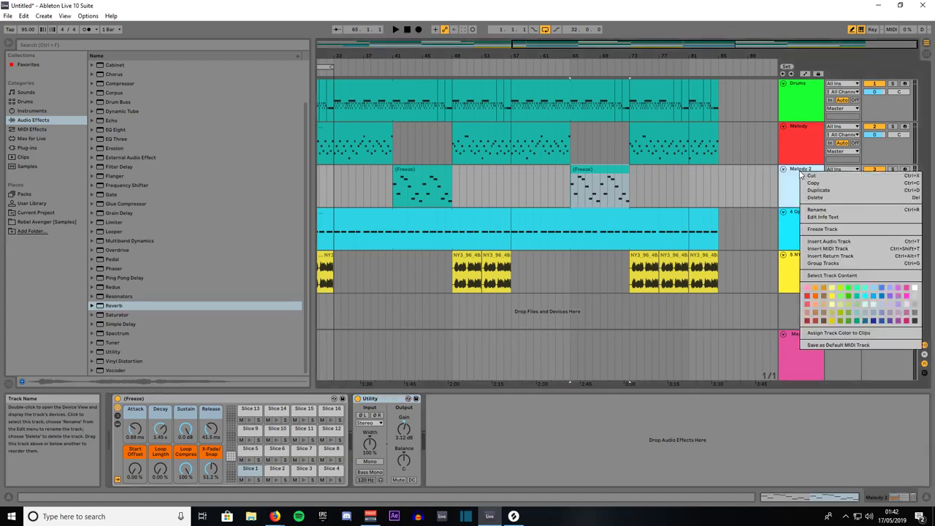
{"action": "left_click", "coordinate": [821, 228]}
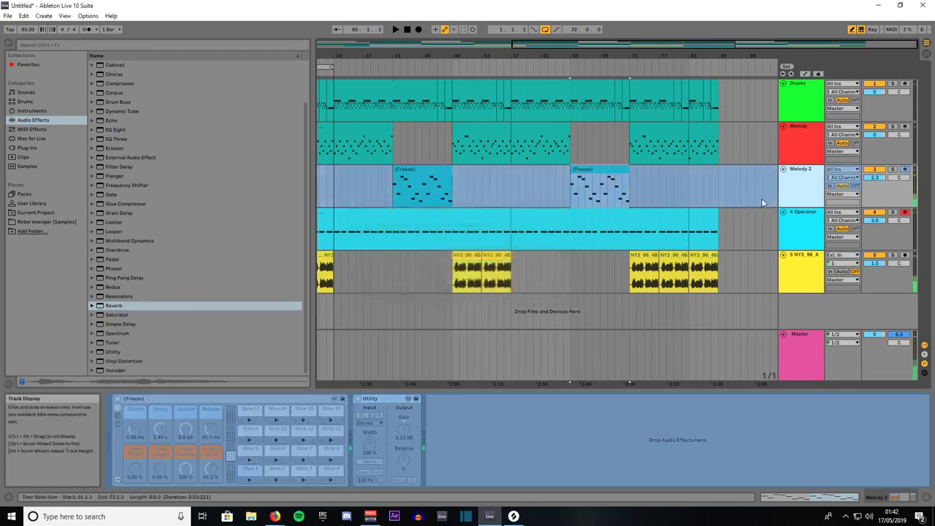
{"action": "left_click", "coordinate": [44, 19]}
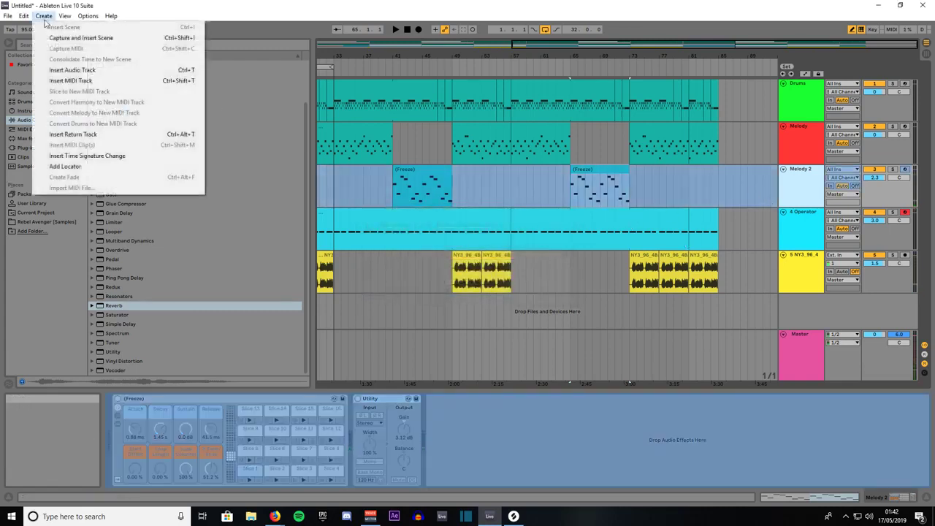
{"action": "left_click", "coordinate": [73, 69]}
{"action": "left_click", "coordinate": [591, 175]}
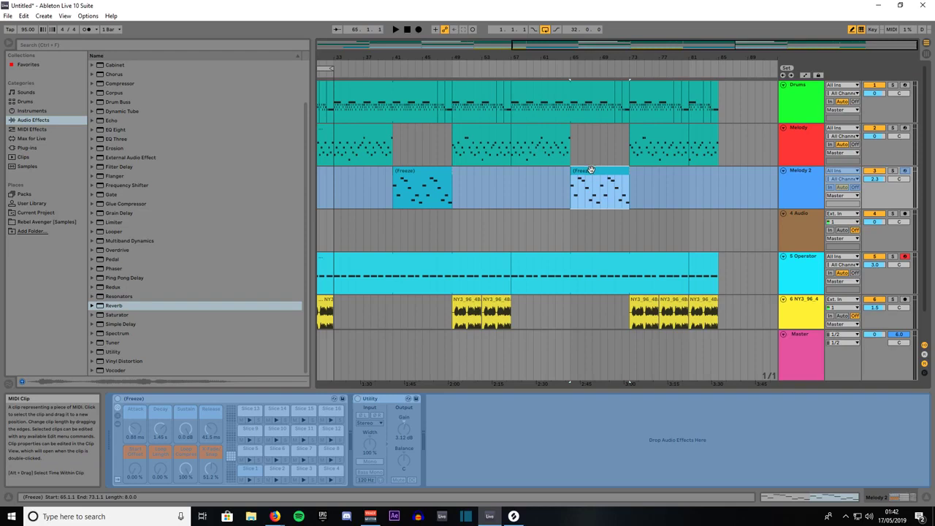
{"action": "left_click_drag", "start_coordinate": [591, 170], "coordinate": [591, 217]}
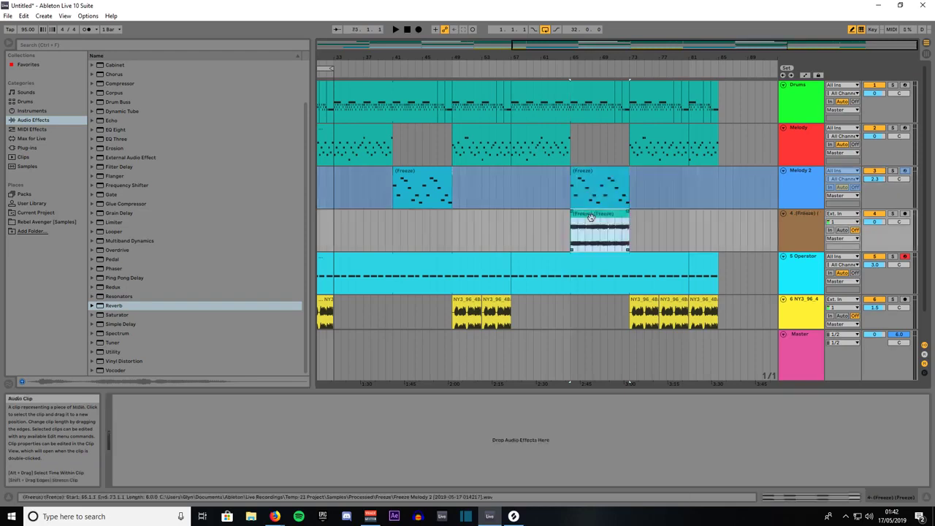
Step: Unfreeze the Melody 2 track
{"action": "left_click", "coordinate": [603, 173]}
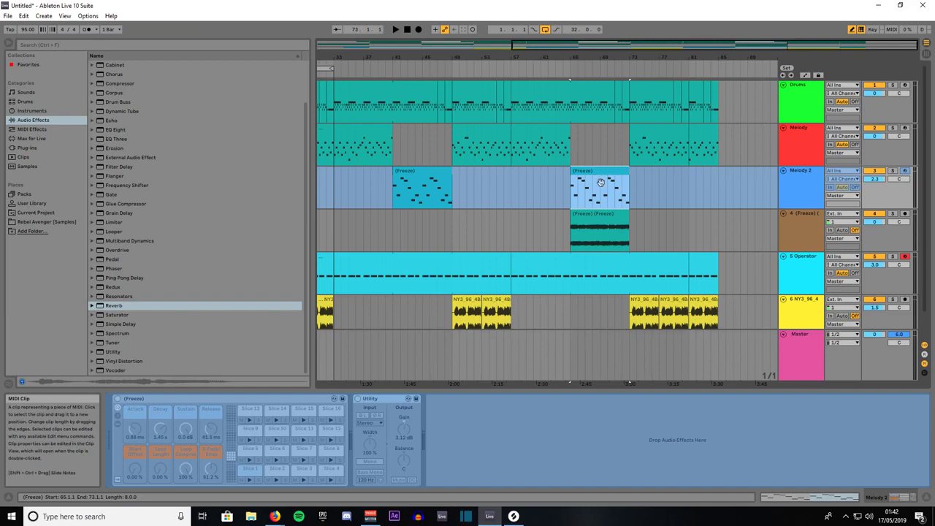
{"action": "right_click", "coordinate": [799, 171]}
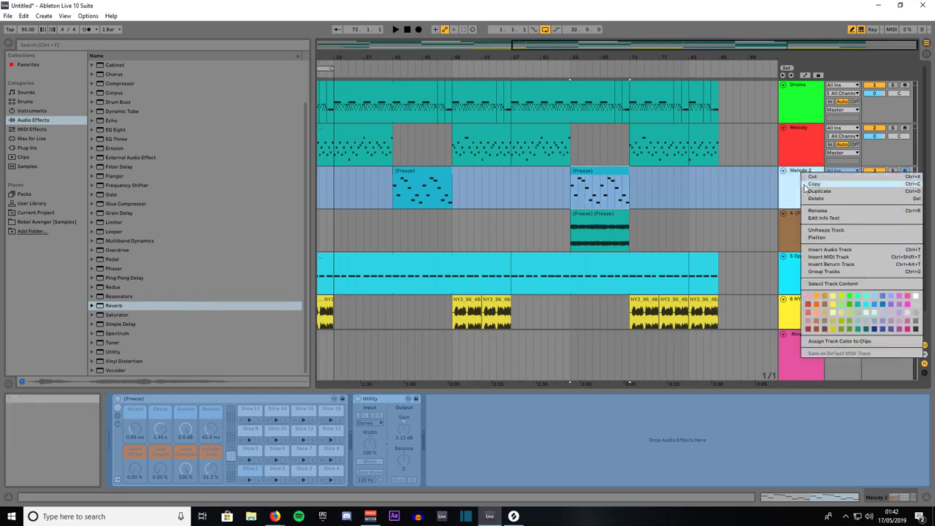
{"action": "left_click", "coordinate": [816, 230]}
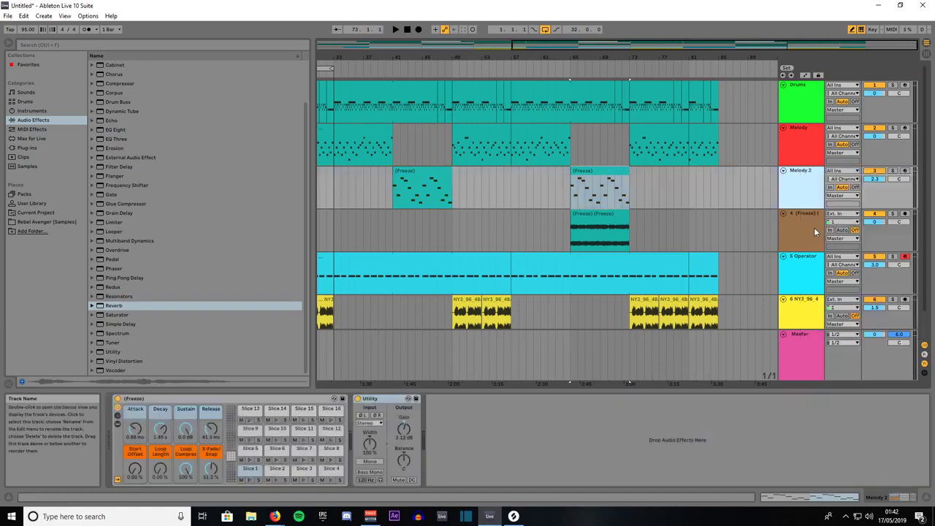
{"action": "left_click", "coordinate": [594, 249]}
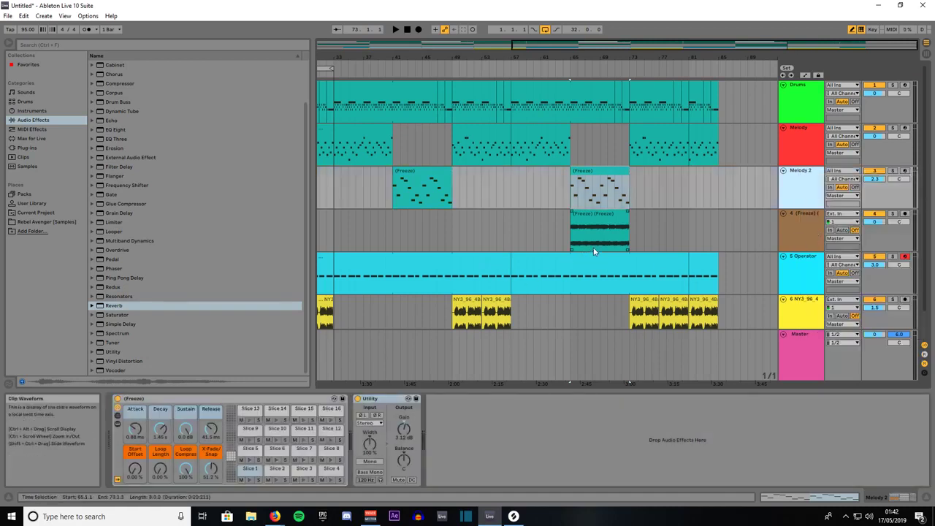
Step: Paste the sidechain compressor rack back onto the Melody 2 track and move Utility to the end of the device chain
{"action": "left_click", "coordinate": [585, 172]}
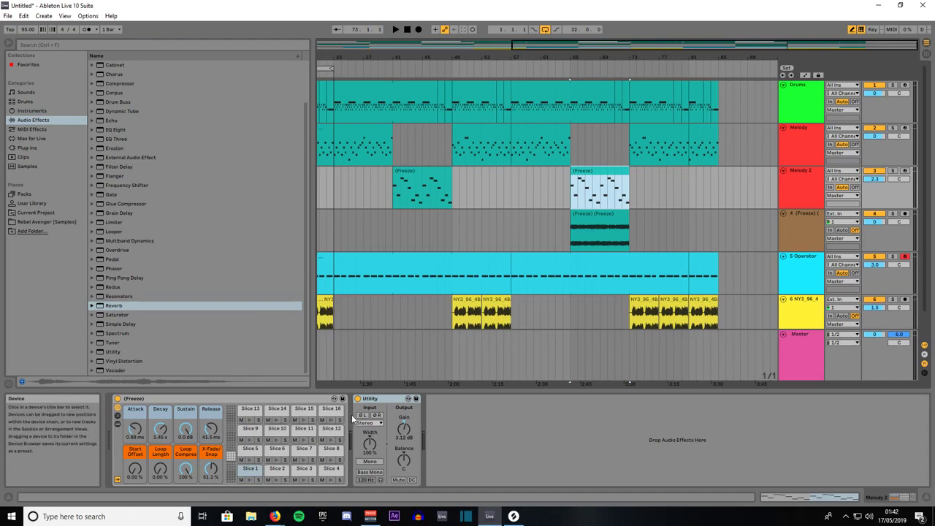
{"action": "left_click", "coordinate": [439, 415]}
{"action": "key", "text": "ctrl+v"}
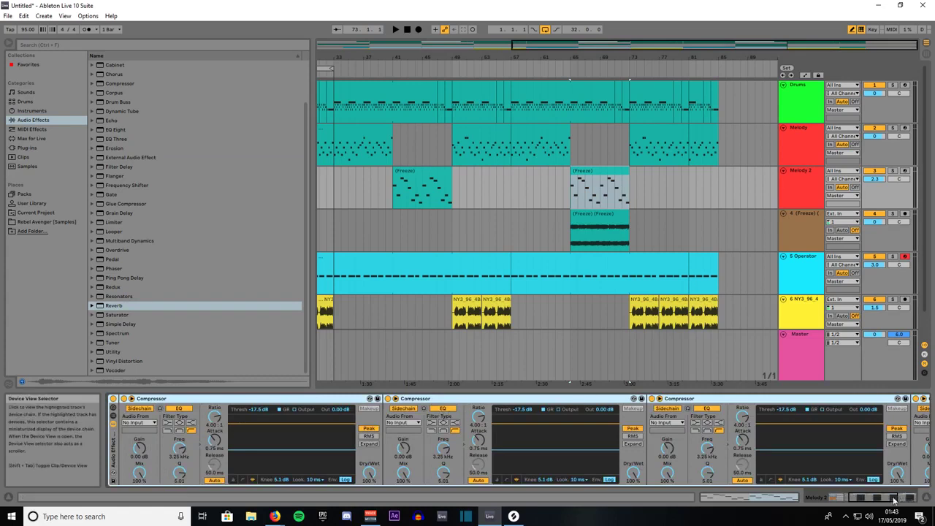
{"action": "left_click_drag", "start_coordinate": [894, 499], "coordinate": [859, 509]}
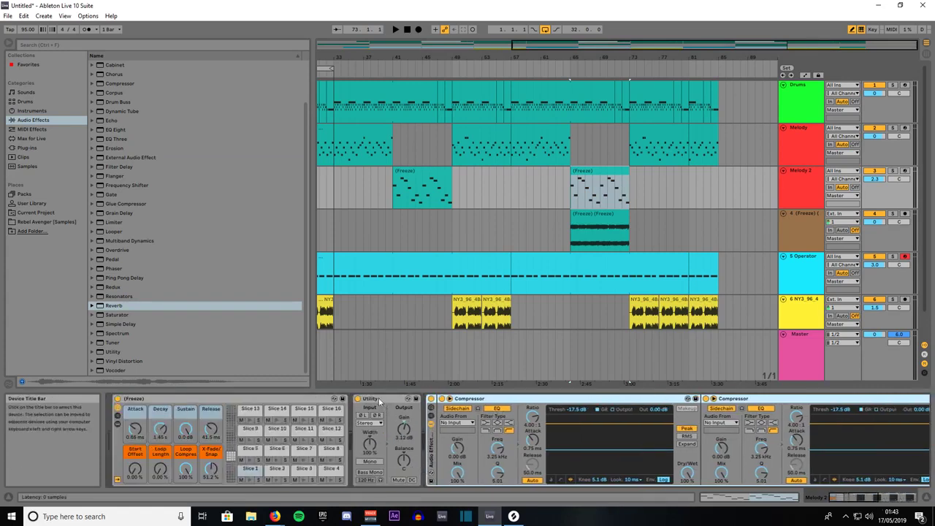
{"action": "left_click_drag", "start_coordinate": [390, 400], "coordinate": [863, 422]}
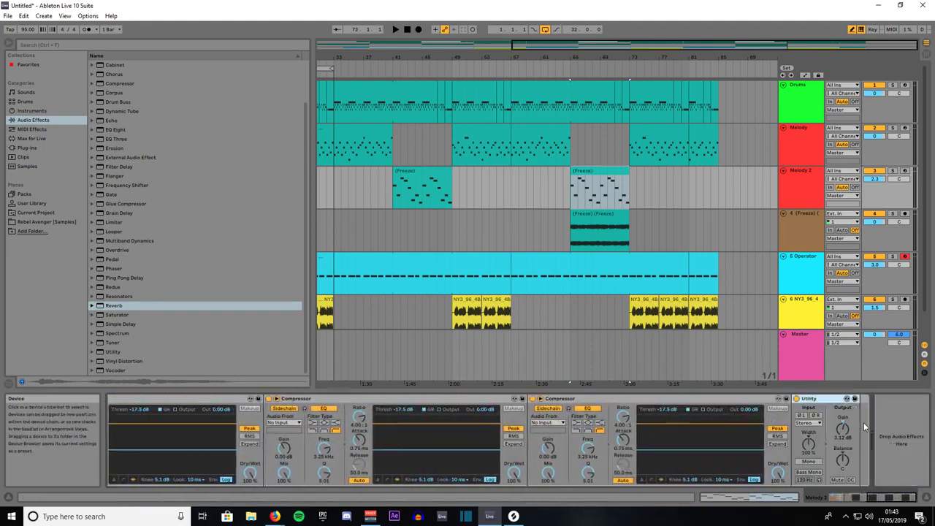
Step: Set the bounced Melody 2 audio clip's warp mode to Texture and raise its clip gain to about 5 dB
{"action": "left_click", "coordinate": [584, 217]}
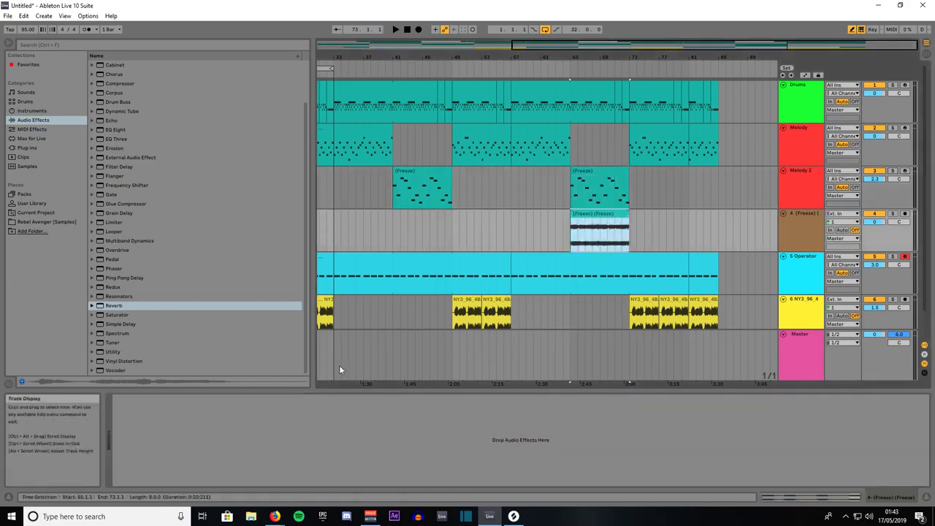
{"action": "left_click", "coordinate": [809, 497]}
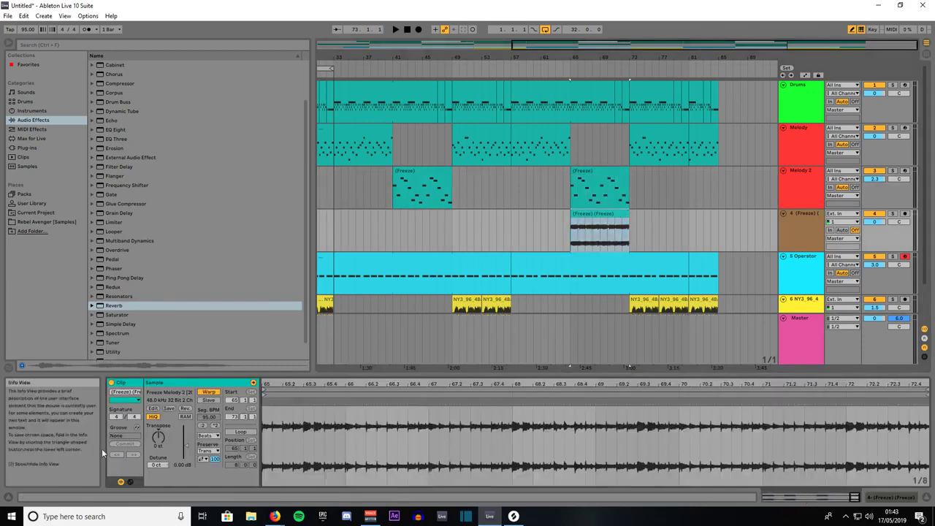
{"action": "left_click", "coordinate": [206, 436]}
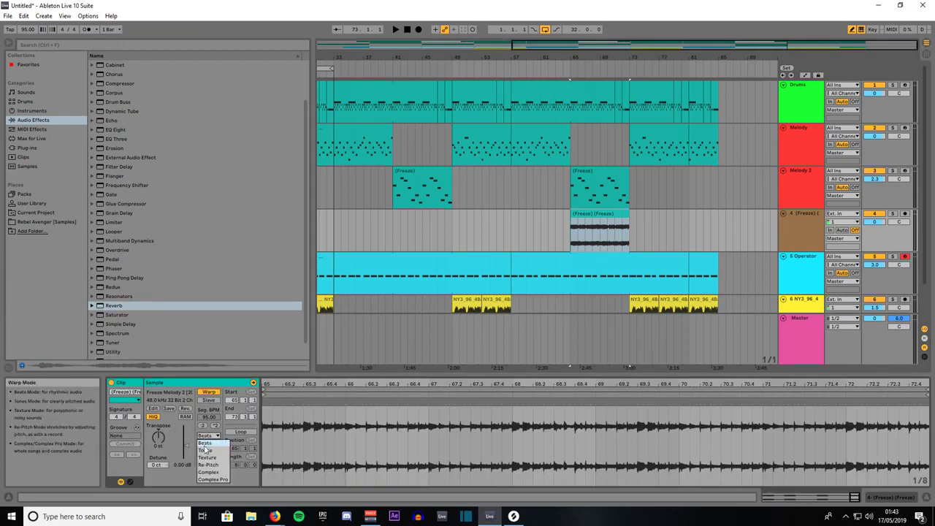
{"action": "left_click", "coordinate": [206, 459]}
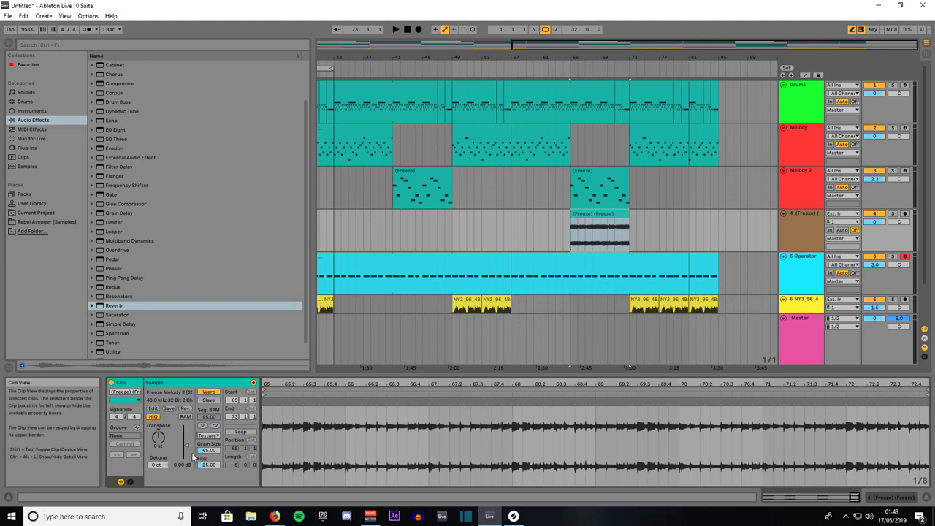
{"action": "left_click_drag", "start_coordinate": [186, 443], "coordinate": [186, 439]}
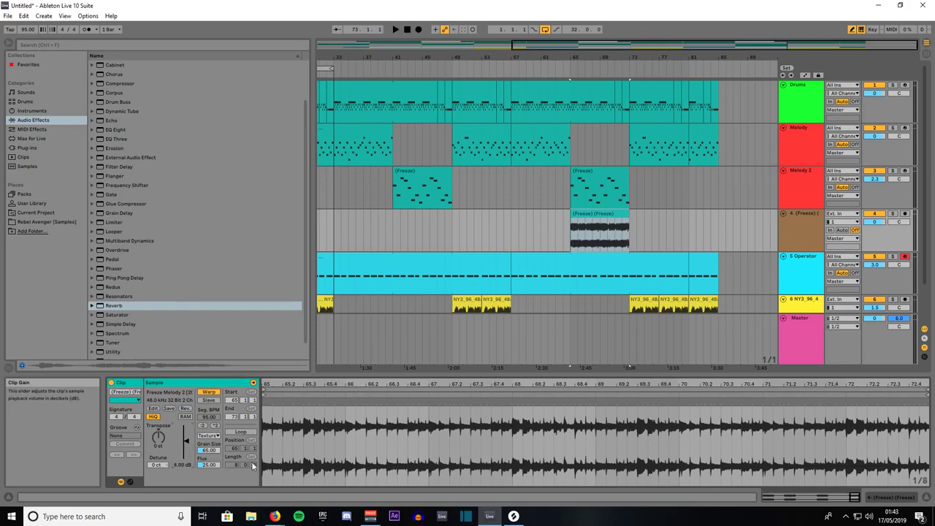
Step: Move the bounced Melody 2 audio clip to bar 85 and fade it out over its whole length
{"action": "left_click_drag", "start_coordinate": [581, 214], "coordinate": [740, 212]}
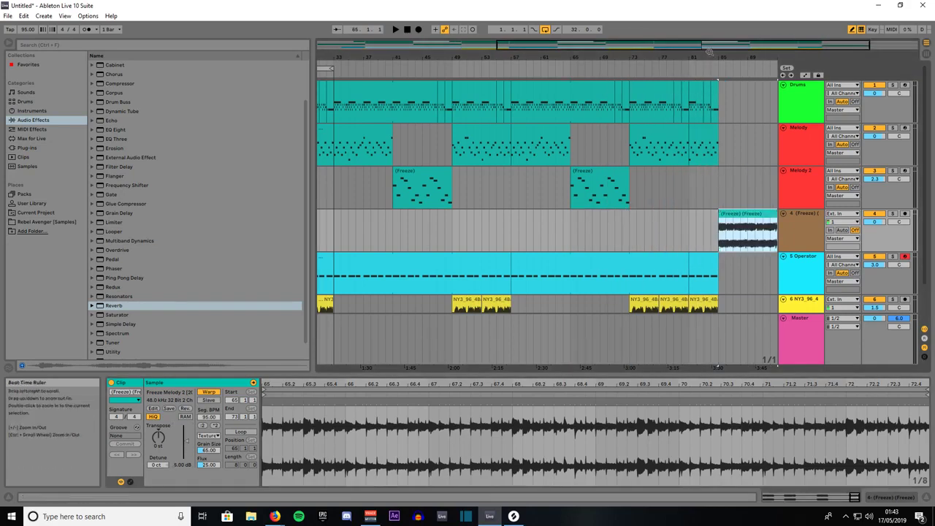
{"action": "left_click_drag", "start_coordinate": [709, 55], "coordinate": [686, 38]}
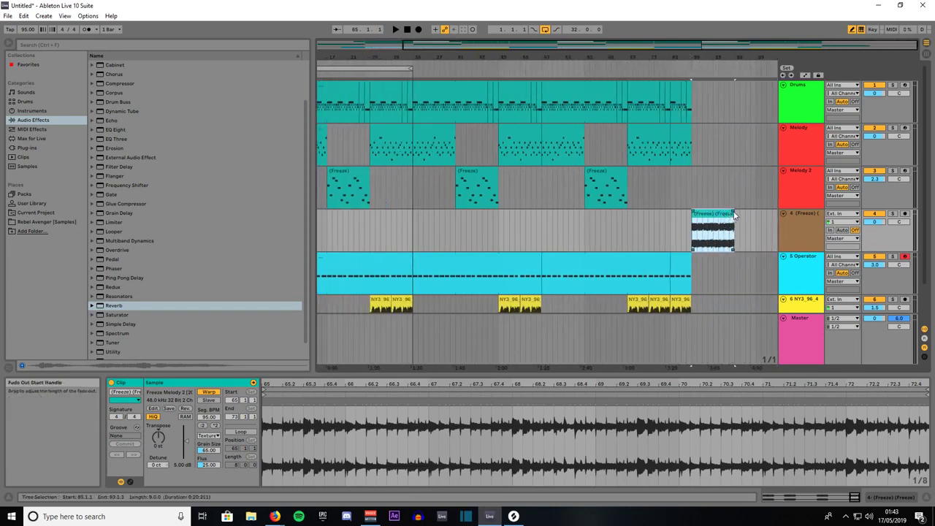
{"action": "left_click_drag", "start_coordinate": [733, 213], "coordinate": [688, 221]}
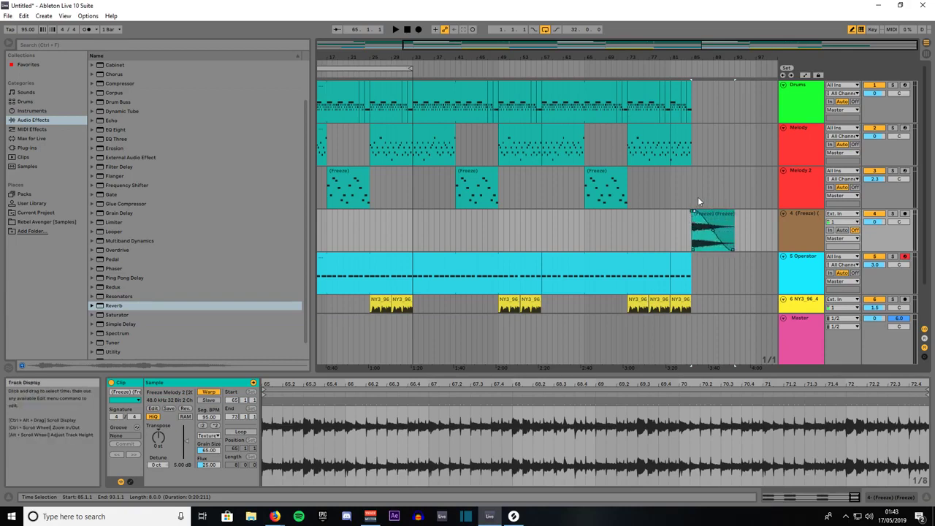
Step: Duplicate the last vocal clip at bar 81 once and extend the Operator clip to bar 89
{"action": "scroll", "coordinate": [704, 244], "scroll_direction": "down", "scroll_amount": 1}
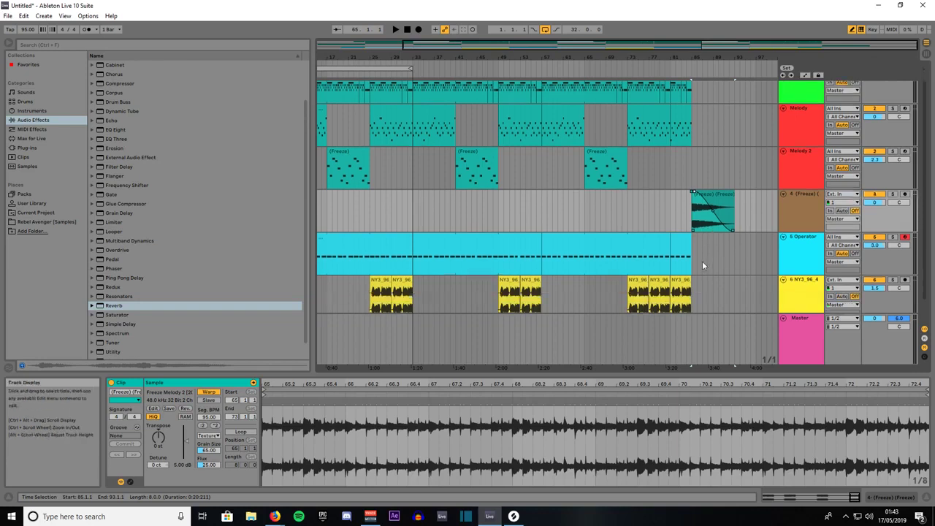
{"action": "left_click", "coordinate": [683, 282]}
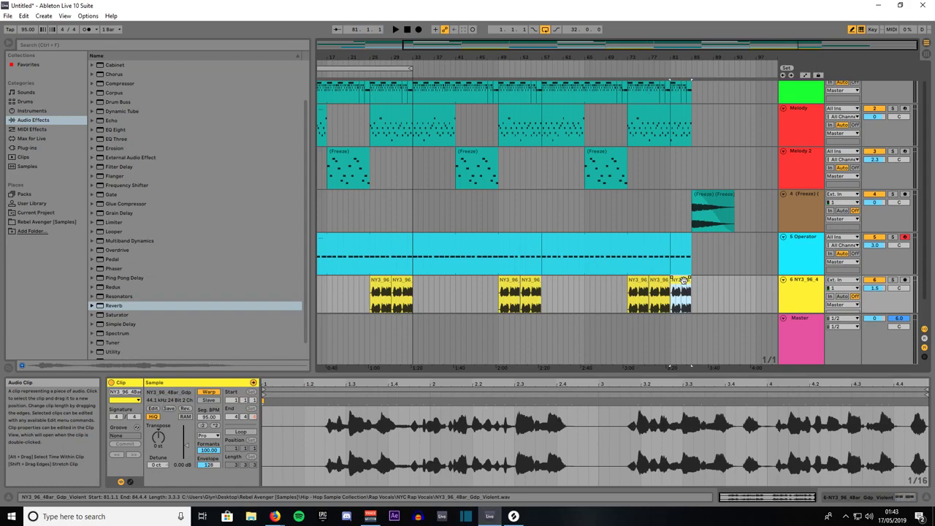
{"action": "key", "text": "ctrl+d"}
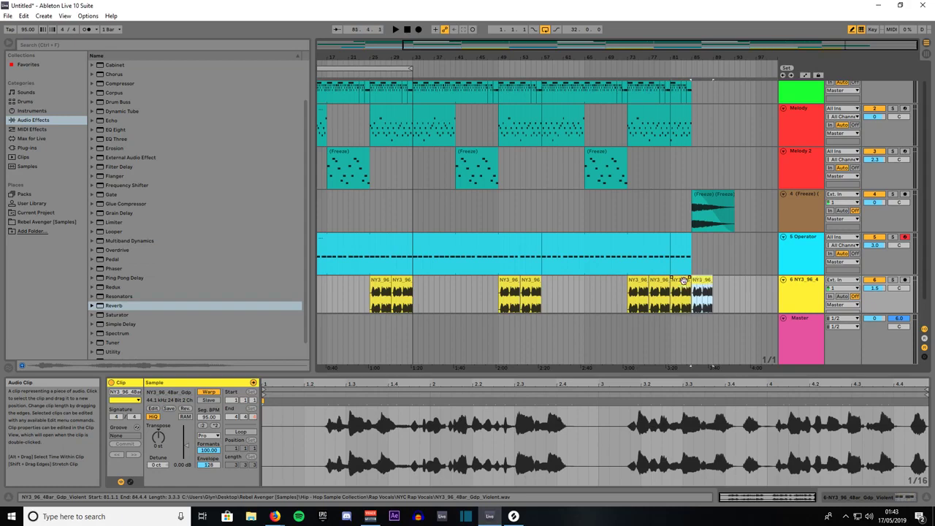
{"action": "left_click_drag", "start_coordinate": [671, 248], "coordinate": [713, 240]}
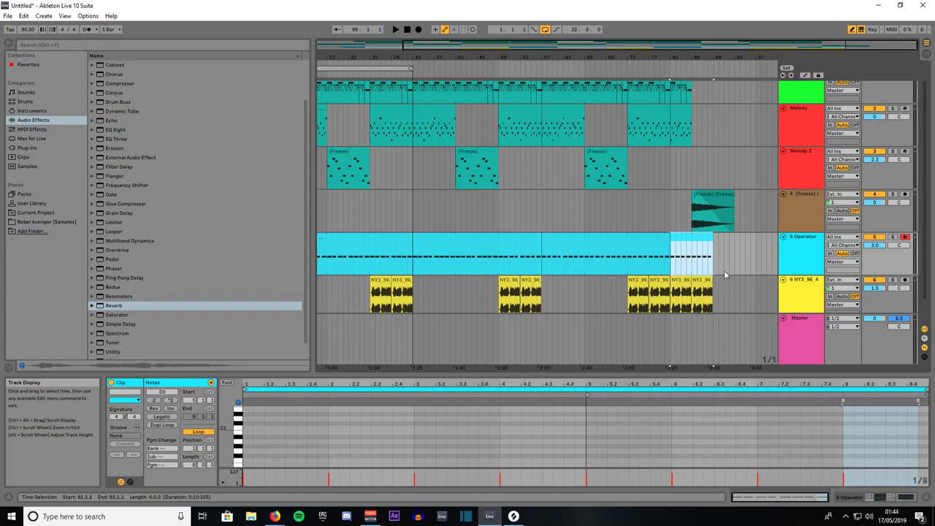
Step: Play the end of the arrangement and examine how the bounced melody fades out up to bar 93
{"action": "scroll", "coordinate": [701, 178], "scroll_direction": "up", "scroll_amount": 1}
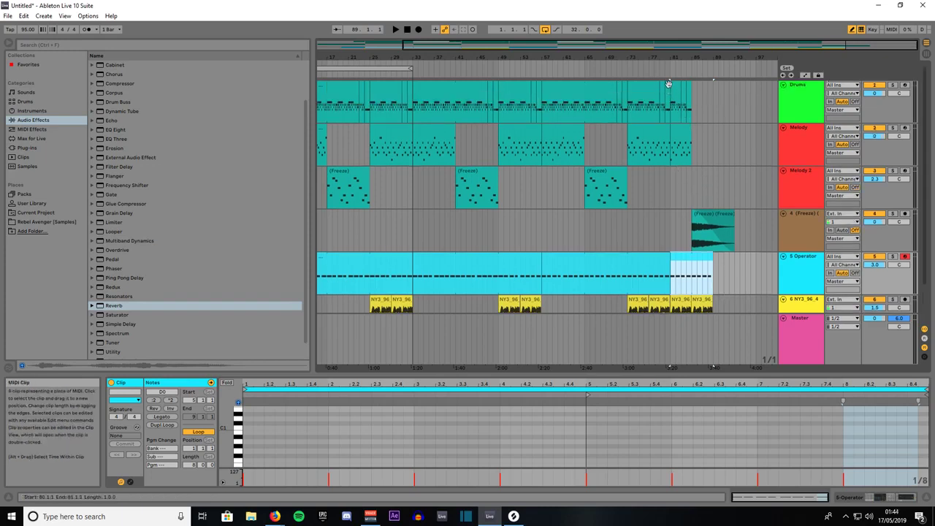
{"action": "left_click", "coordinate": [675, 118]}
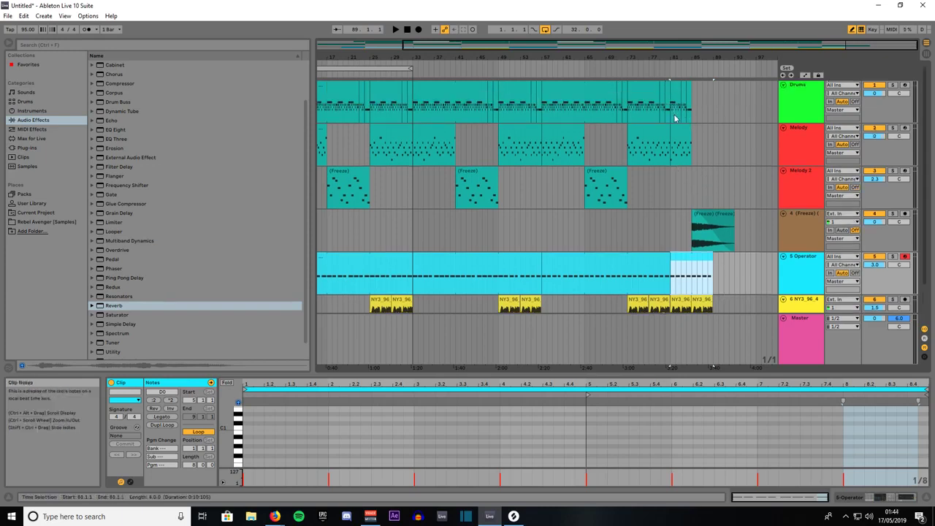
{"action": "left_click", "coordinate": [664, 70]}
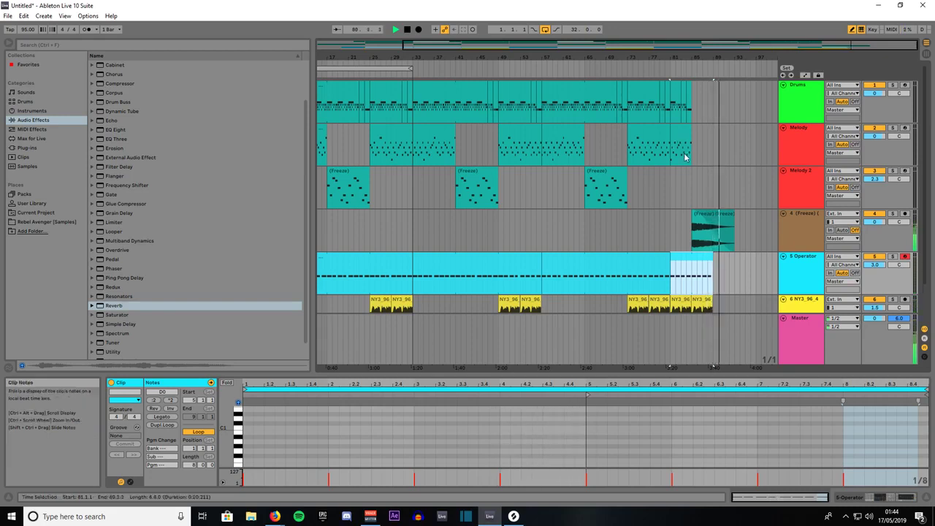
{"action": "left_click", "coordinate": [735, 281]}
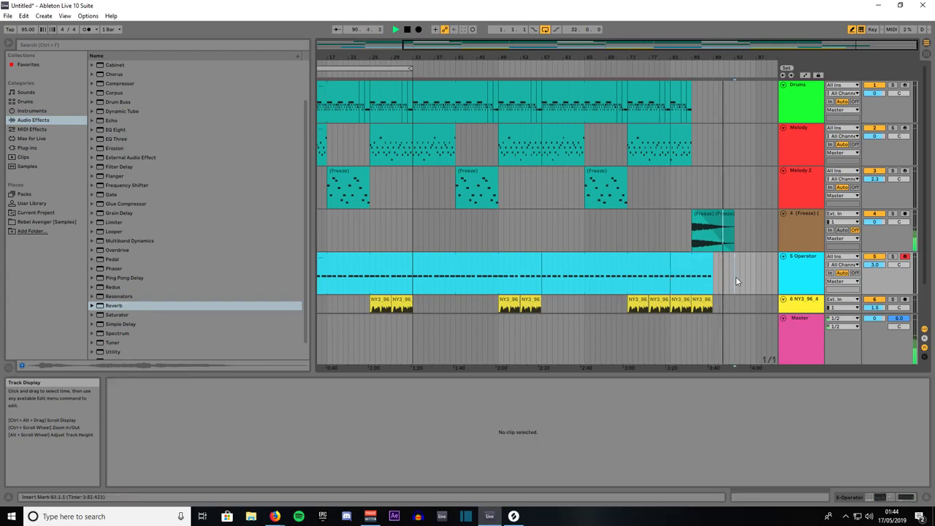
{"action": "scroll", "coordinate": [736, 279], "scroll_direction": "up", "scroll_amount": 5, "text": "ctrl"}
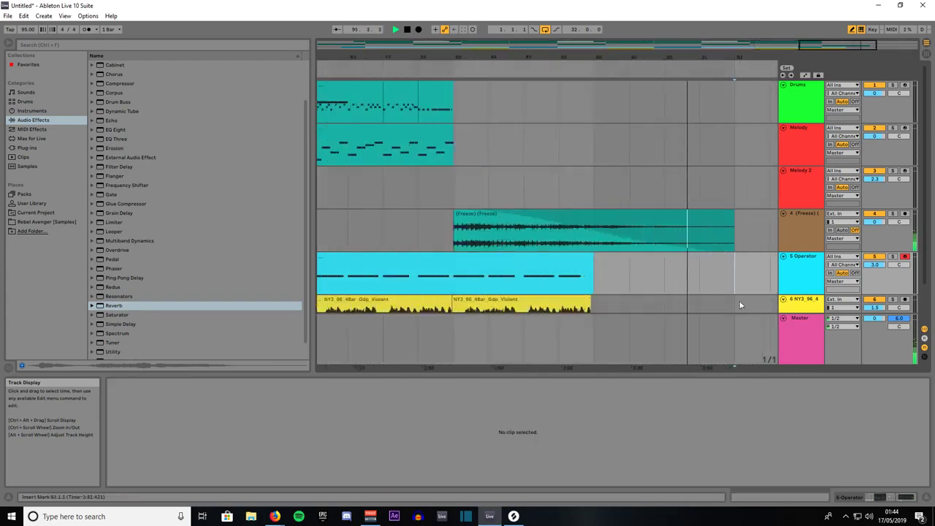
{"action": "scroll", "coordinate": [738, 304], "scroll_direction": "up", "scroll_amount": 2, "text": "ctrl"}
{"action": "scroll", "coordinate": [739, 300], "scroll_direction": "up", "scroll_amount": 2, "text": "ctrl"}
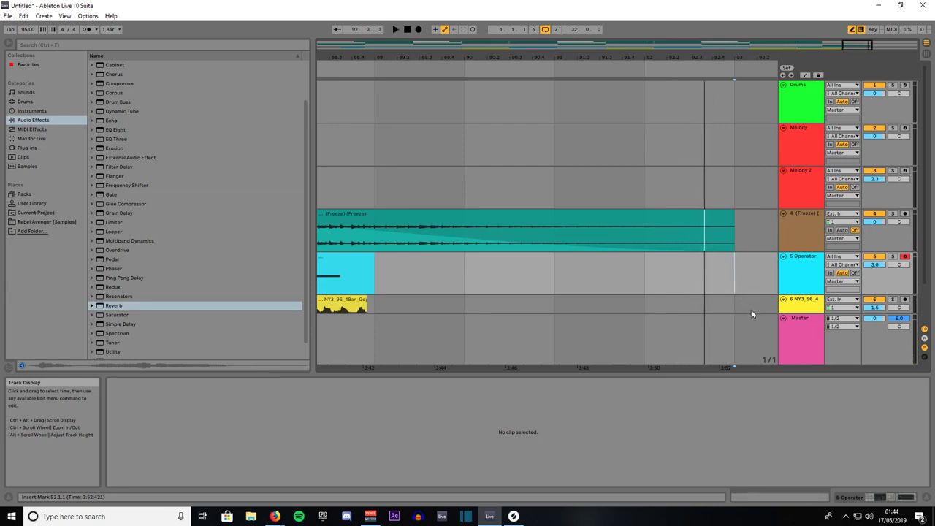
{"action": "scroll", "coordinate": [751, 313], "scroll_direction": "down", "scroll_amount": 10, "text": "ctrl"}
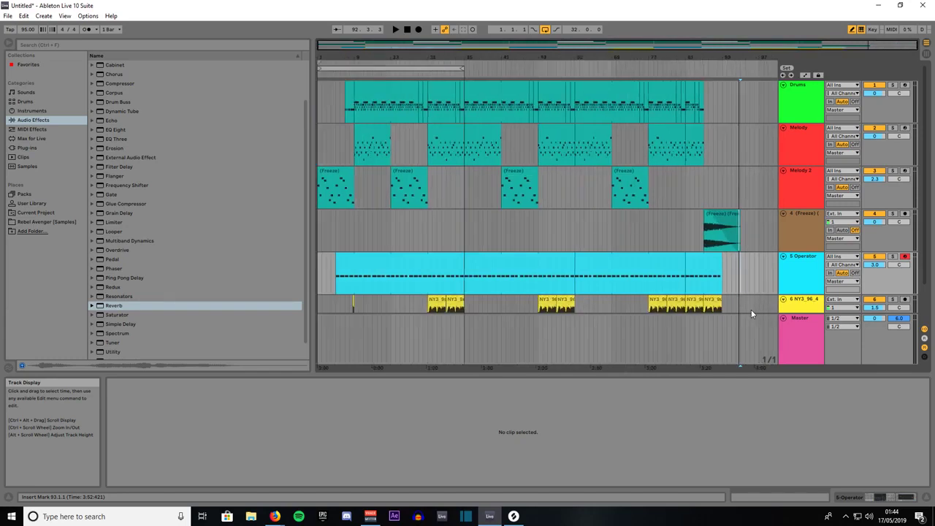
Step: Fold all six tracks and extend the arrangement loop's end to bar 93, covering the full 92 bars
{"action": "left_click", "coordinate": [783, 215]}
{"action": "left_click", "coordinate": [782, 223]}
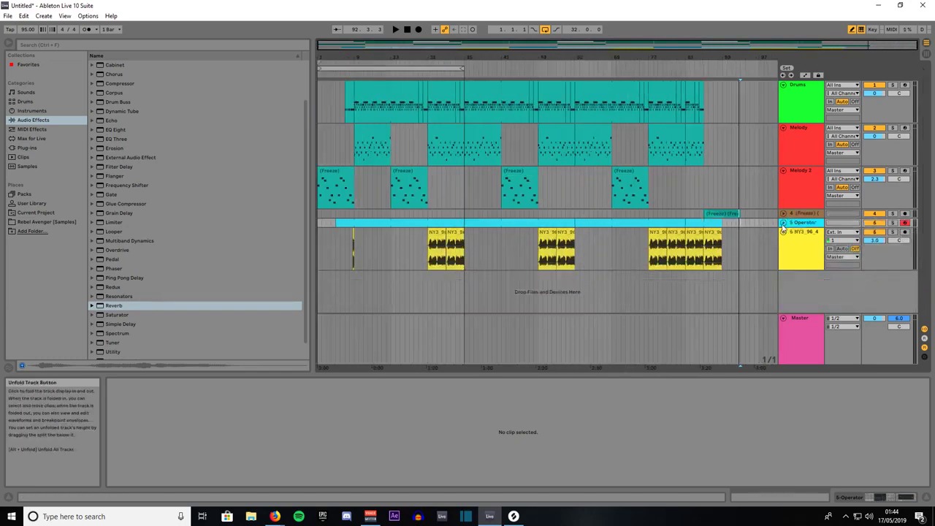
{"action": "left_click", "coordinate": [783, 233]}
{"action": "left_click", "coordinate": [782, 170]}
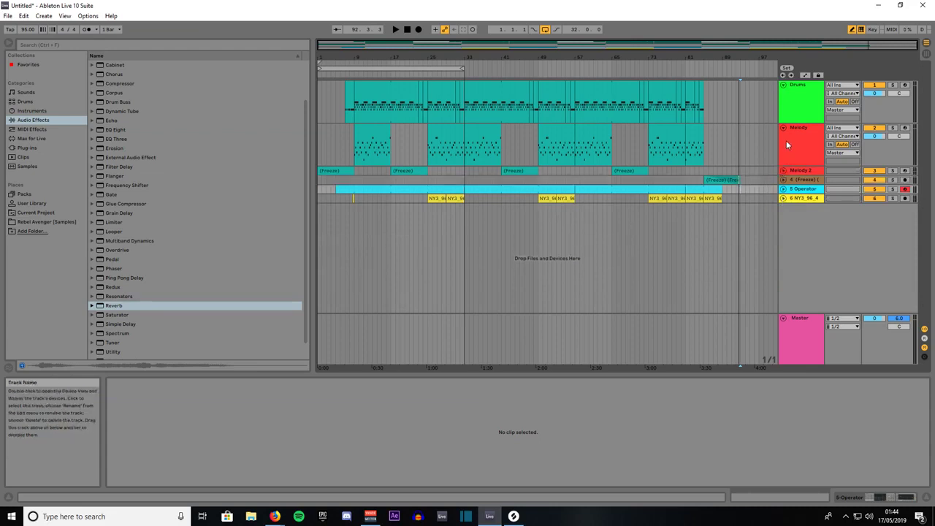
{"action": "left_click", "coordinate": [783, 128]}
{"action": "left_click", "coordinate": [783, 85]}
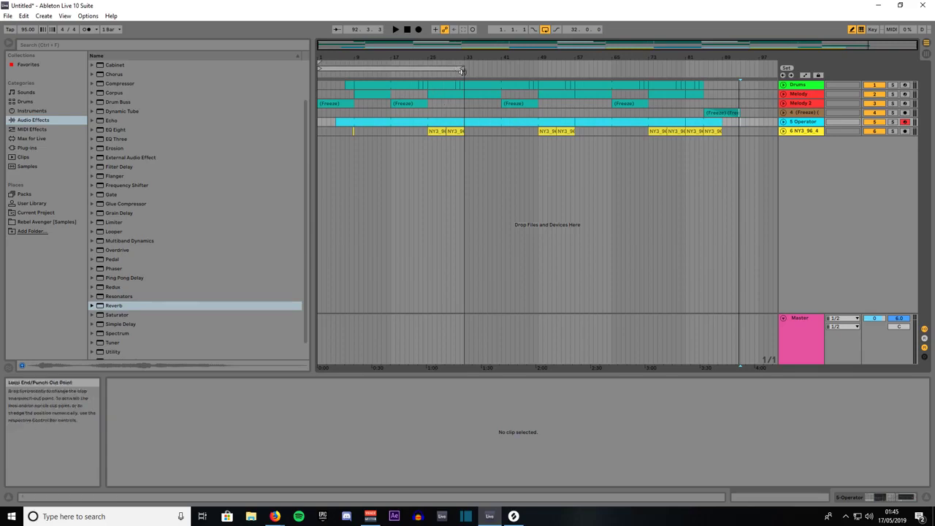
{"action": "left_click_drag", "start_coordinate": [463, 69], "coordinate": [738, 80]}
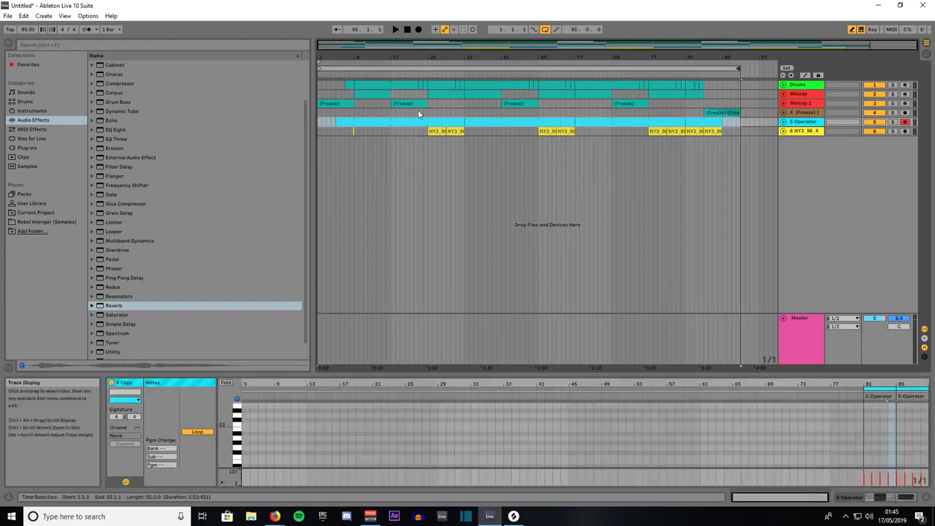
{"action": "left_click", "coordinate": [402, 132]}
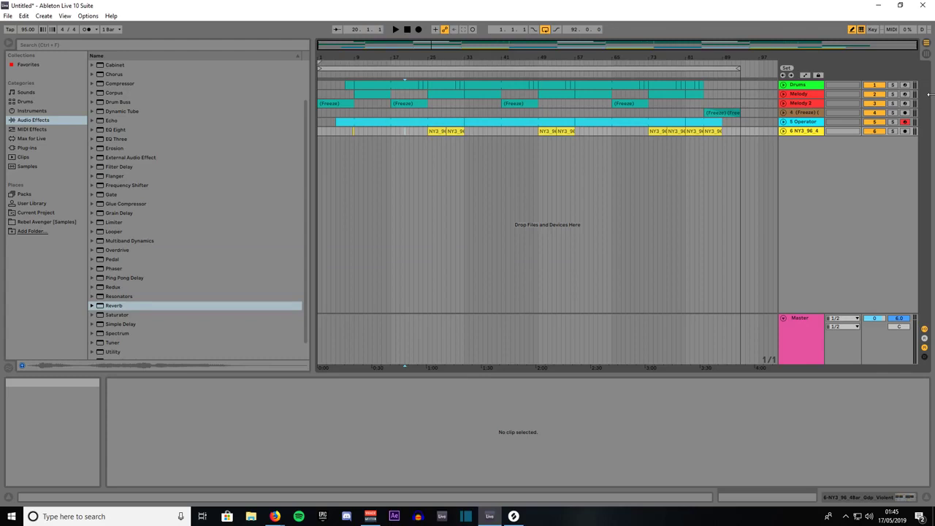
Step: Switch to Session View, unfold the Melody track's chains, enlarge the mixer section and start playback
{"action": "left_click", "coordinate": [926, 54]}
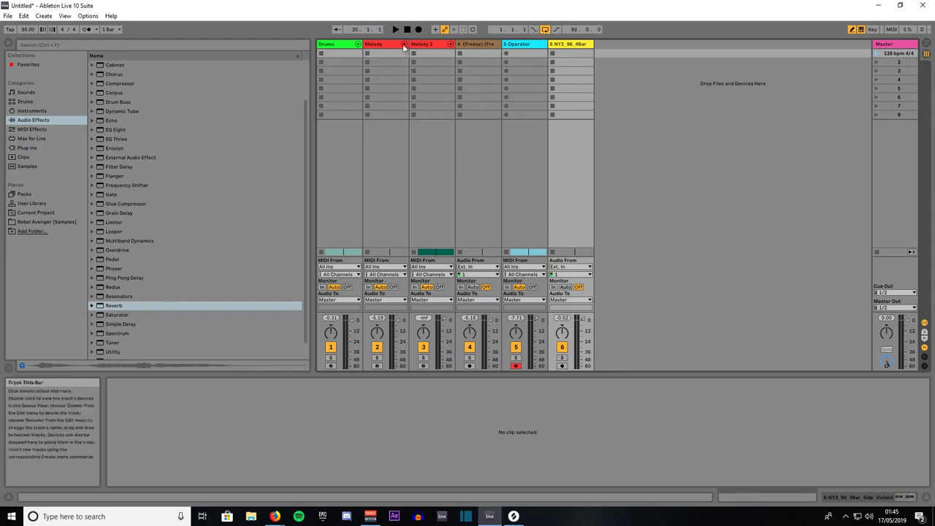
{"action": "left_click", "coordinate": [404, 45]}
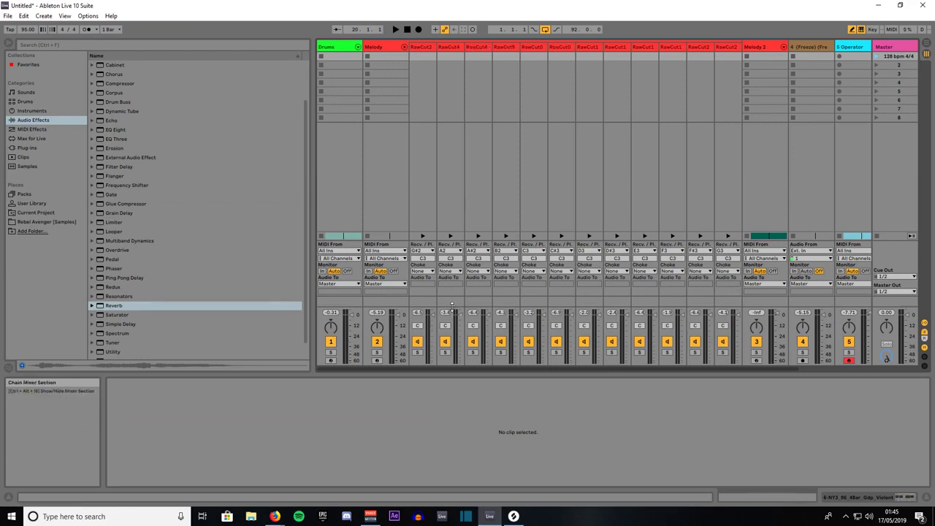
{"action": "left_click_drag", "start_coordinate": [451, 301], "coordinate": [452, 276]}
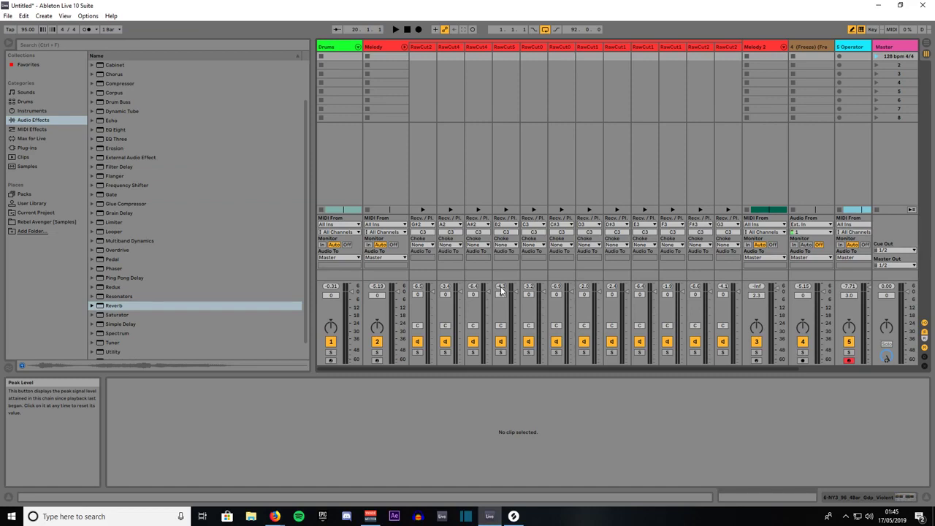
{"action": "key", "text": "space"}
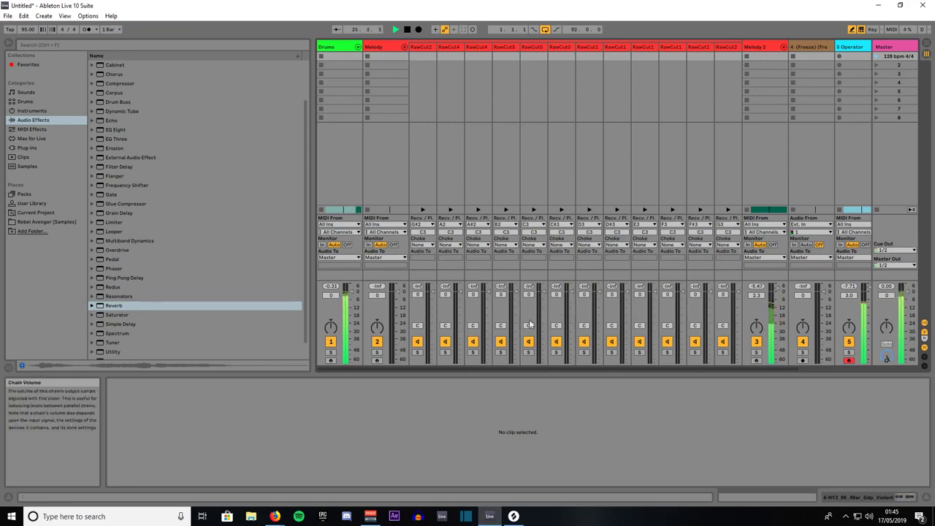
Step: Unfold the Melody 2 track's chains and raise the volumes of its Slice 5 and Slice 6 chains to about 6 dB
{"action": "left_click", "coordinate": [783, 47]}
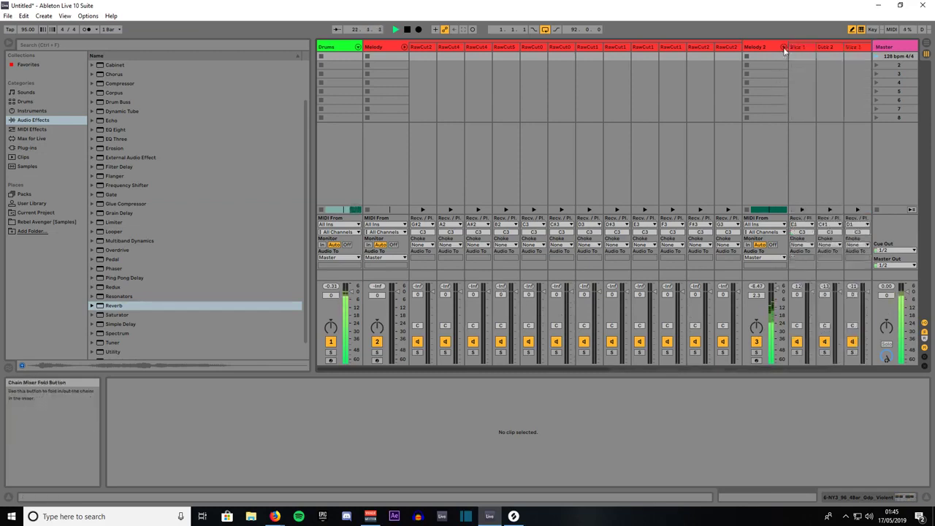
{"action": "left_click_drag", "start_coordinate": [582, 368], "coordinate": [758, 370]}
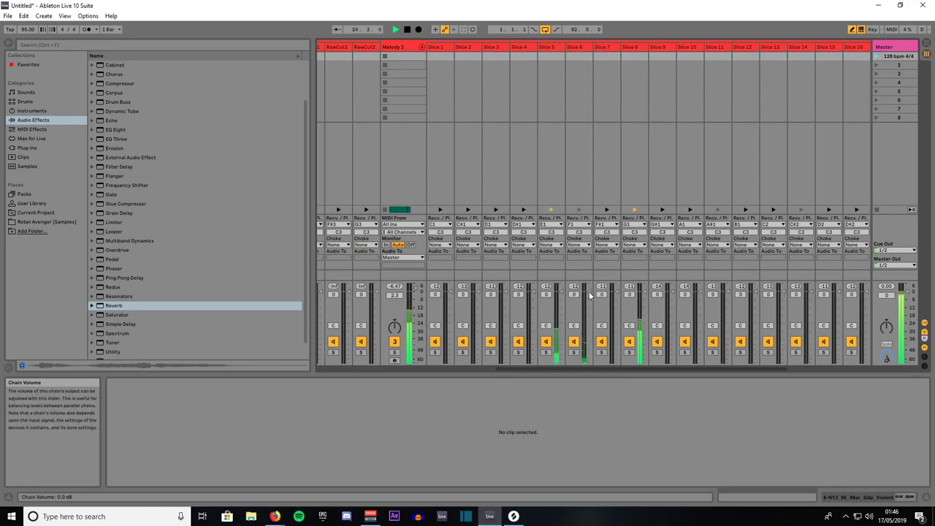
{"action": "left_click_drag", "start_coordinate": [589, 292], "coordinate": [588, 285]}
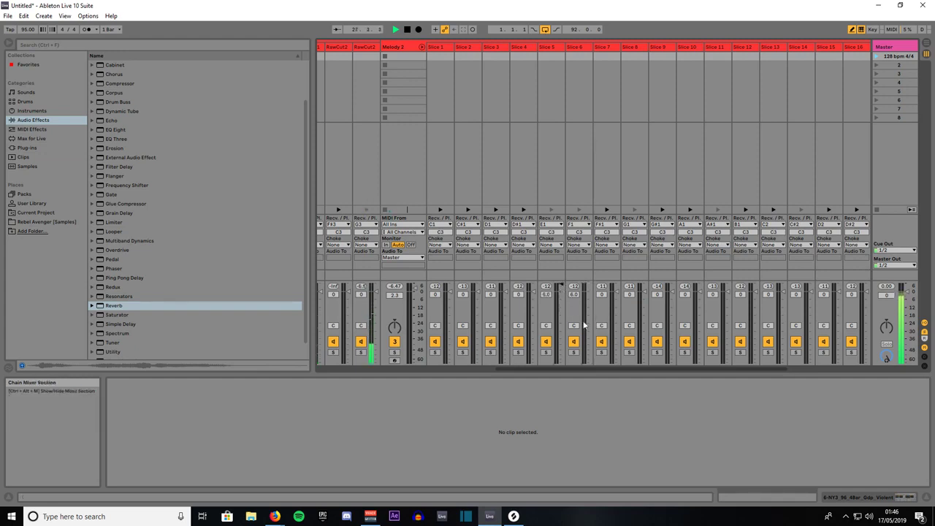
Step: Raise the volumes of the Melody track's A2, A#2, C3, C#3, D#3, E3 and F3 chains to 6 dB and dismiss the desktop notification
{"action": "left_click_drag", "start_coordinate": [637, 369], "coordinate": [452, 369]}
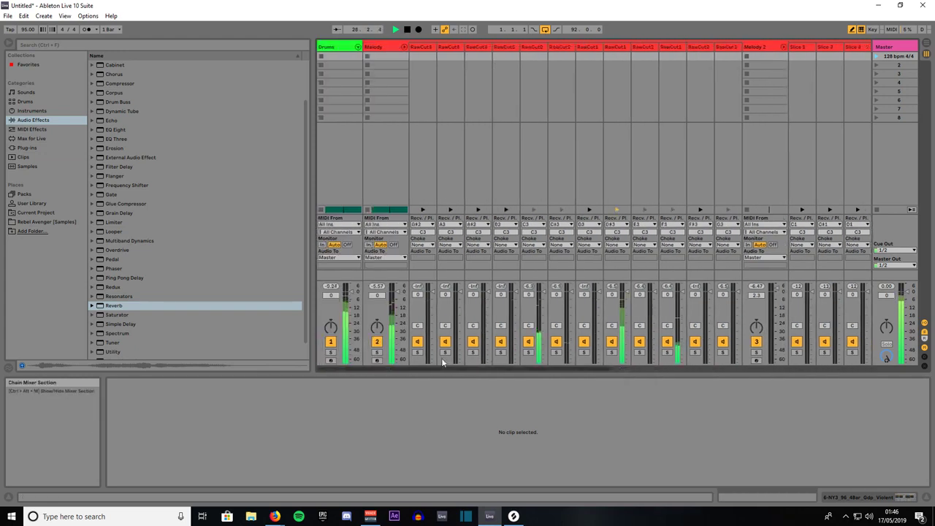
{"action": "left_click_drag", "start_coordinate": [571, 291], "coordinate": [571, 284]}
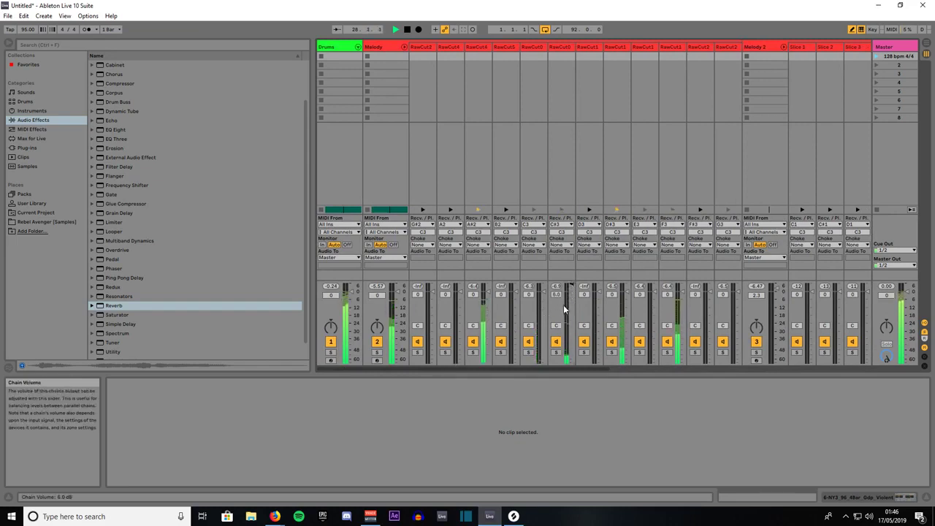
{"action": "left_click_drag", "start_coordinate": [627, 292], "coordinate": [626, 284]}
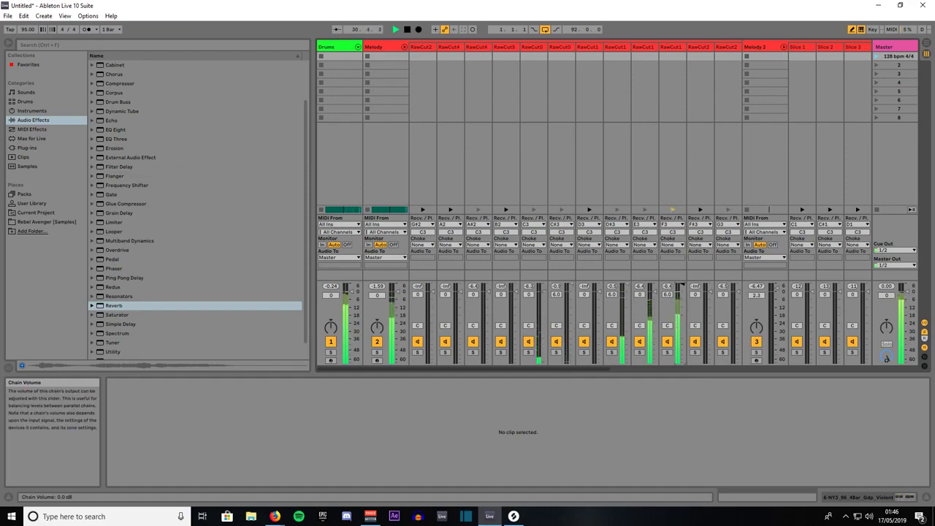
{"action": "left_click_drag", "start_coordinate": [544, 292], "coordinate": [544, 283]}
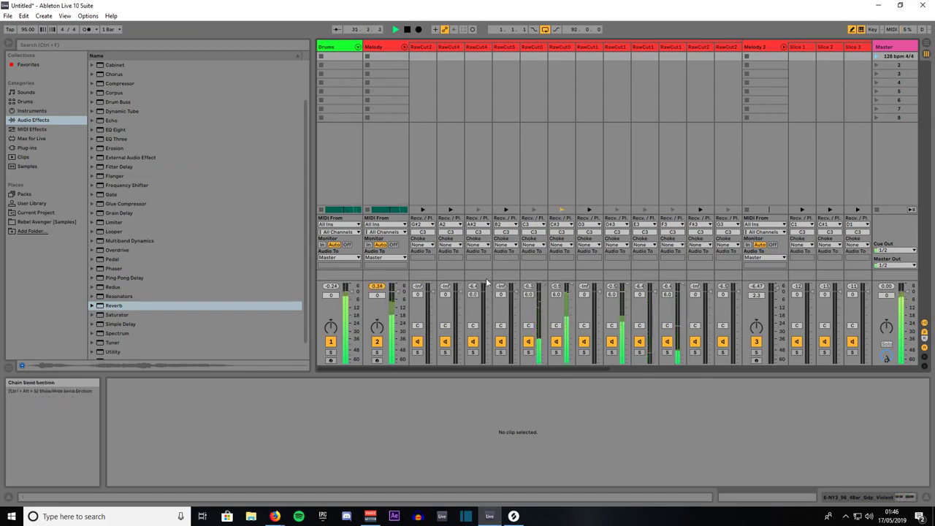
{"action": "left_click_drag", "start_coordinate": [462, 292], "coordinate": [468, 274]}
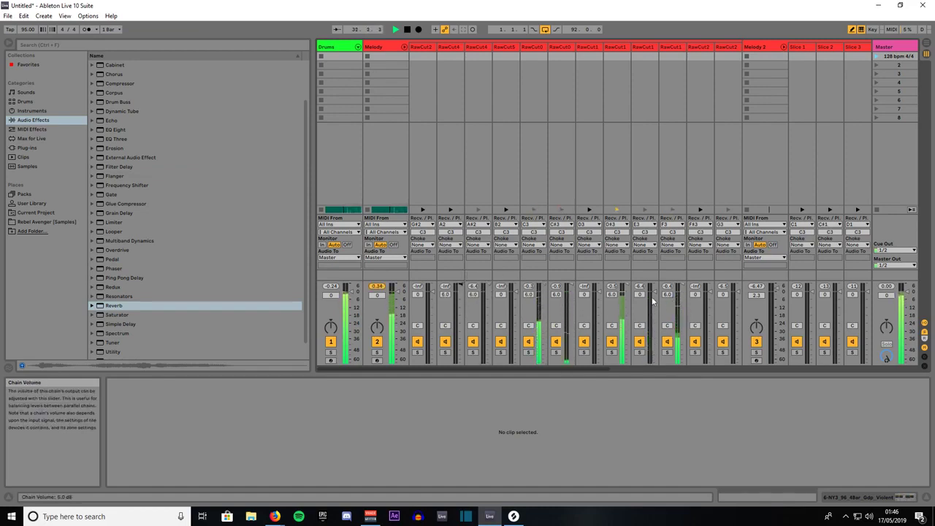
{"action": "left_click_drag", "start_coordinate": [613, 295], "coordinate": [614, 286]}
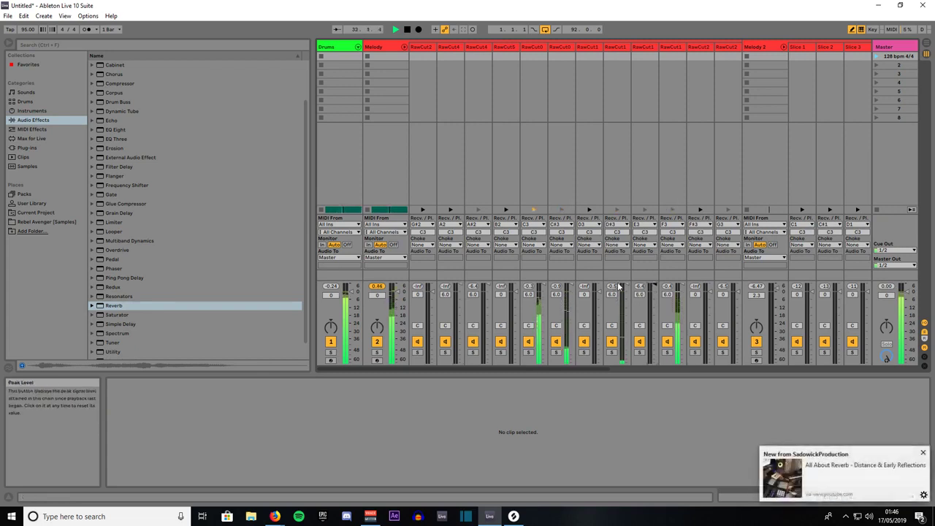
{"action": "left_click", "coordinate": [922, 454]}
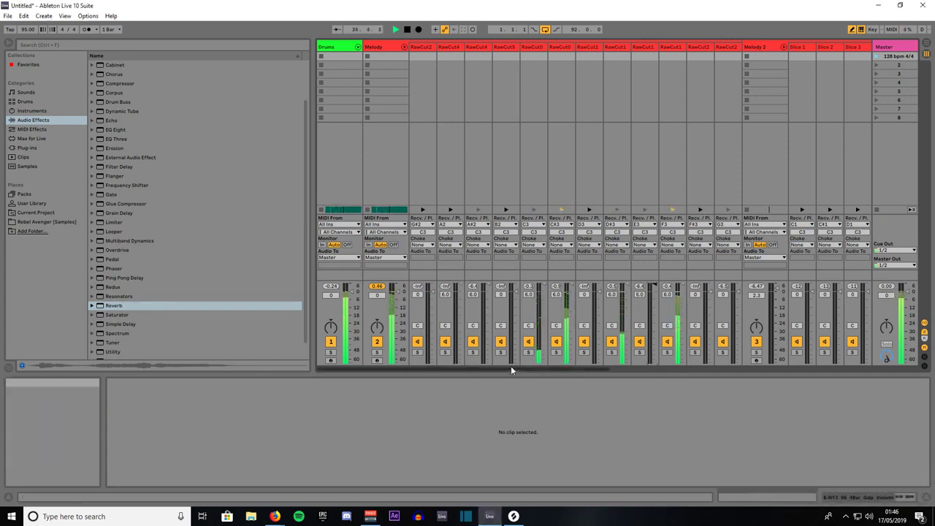
Step: Raise the volumes of the Melody 2 track's remaining Slice chains to 6 dB and set the track's own volume to 2.0 dB
{"action": "left_click_drag", "start_coordinate": [512, 370], "coordinate": [693, 358]}
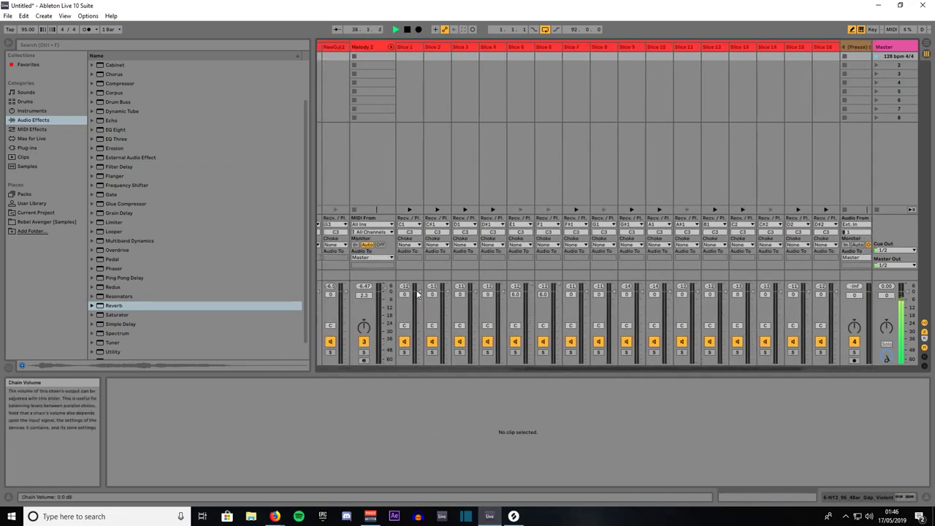
{"action": "left_click_drag", "start_coordinate": [418, 292], "coordinate": [503, 281]}
{"action": "left_click", "coordinate": [504, 292]}
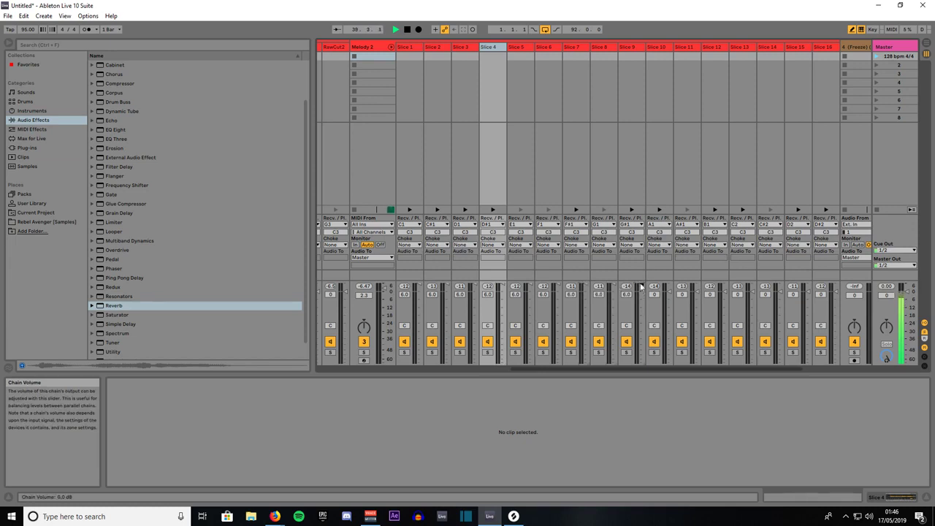
{"action": "left_click_drag", "start_coordinate": [669, 293], "coordinate": [668, 289]}
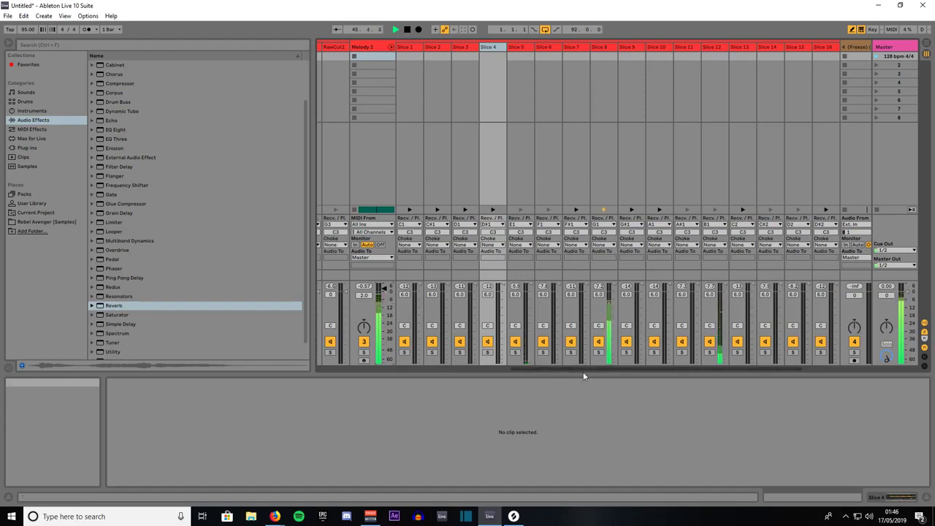
Step: Stop playback in Arrangement View and rename the first scene in Session View as 95 bpm 4/4
{"action": "left_click", "coordinate": [925, 46]}
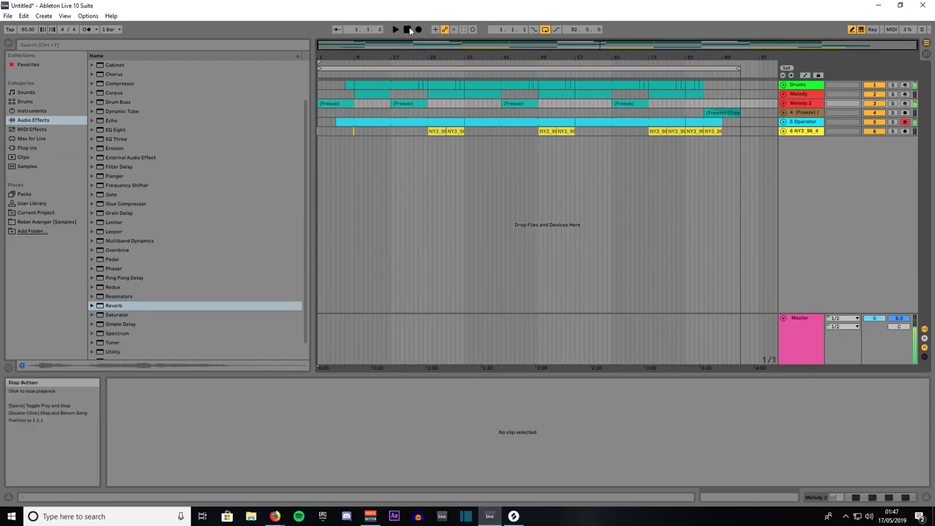
{"action": "key", "text": "space"}
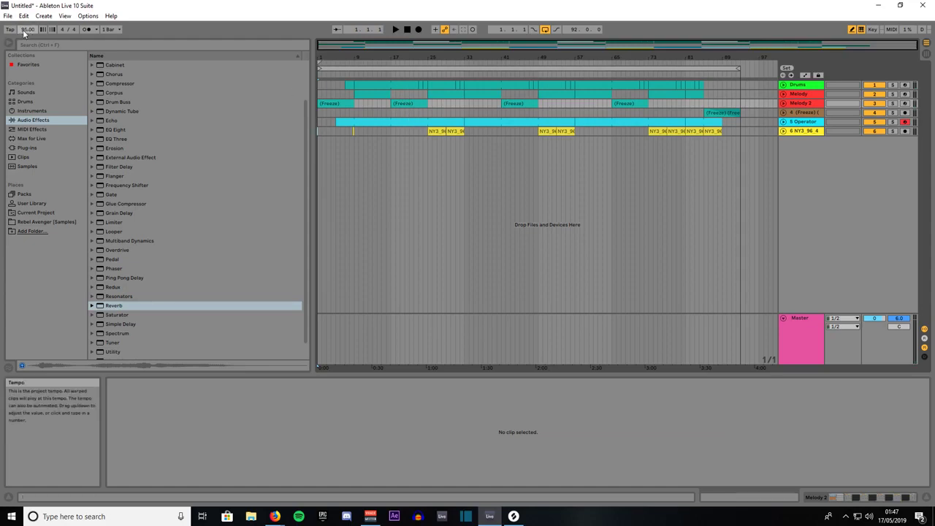
{"action": "left_click", "coordinate": [925, 55]}
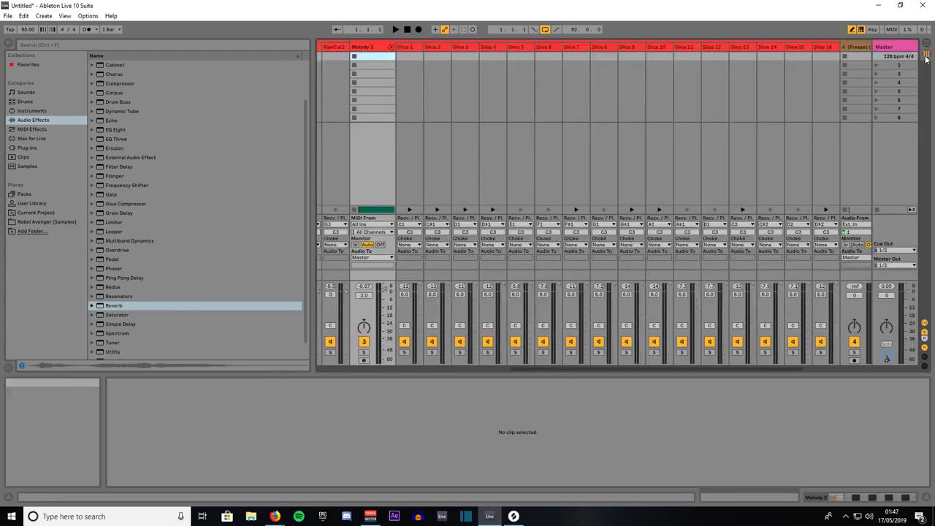
{"action": "right_click", "coordinate": [888, 58]}
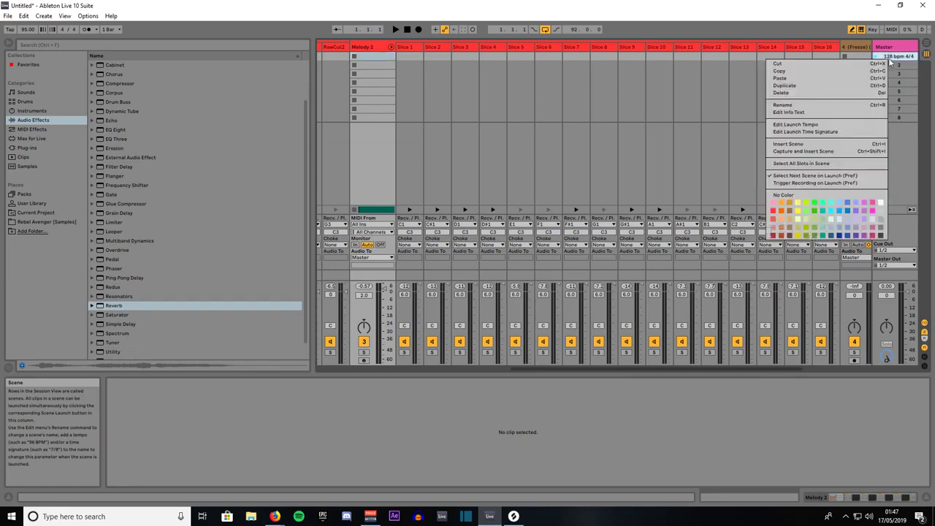
{"action": "left_click", "coordinate": [812, 105]}
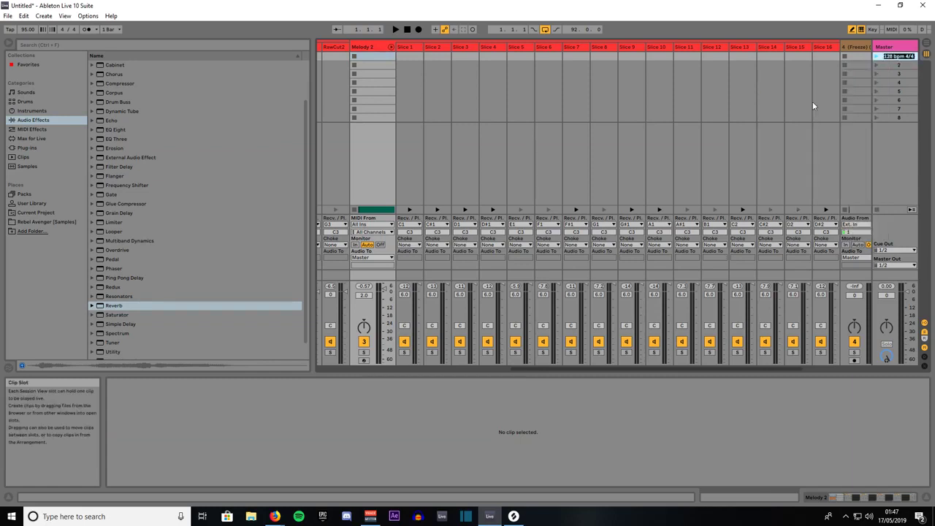
{"action": "type", "text": "95 bpm 4/4"}
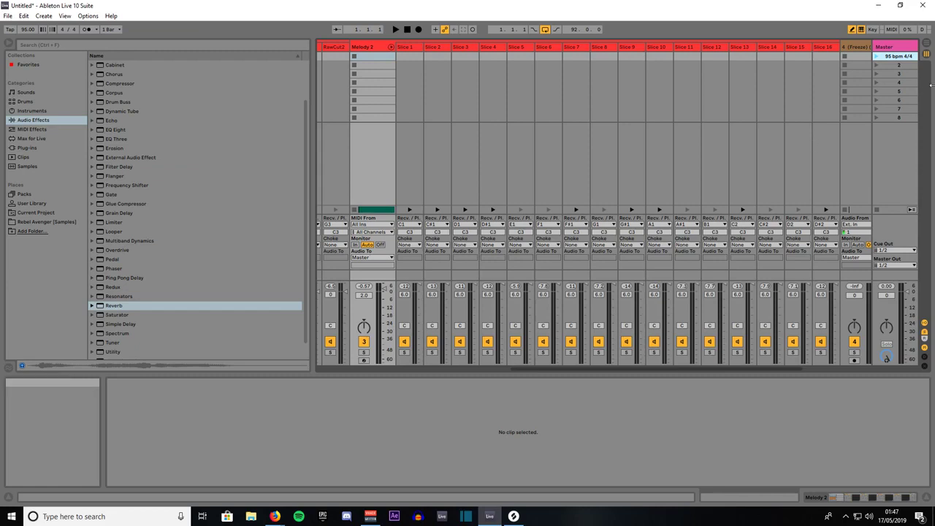
Step: Return to Arrangement View, select the entire arrangement and consolidate its time to a new scene
{"action": "left_click", "coordinate": [925, 43]}
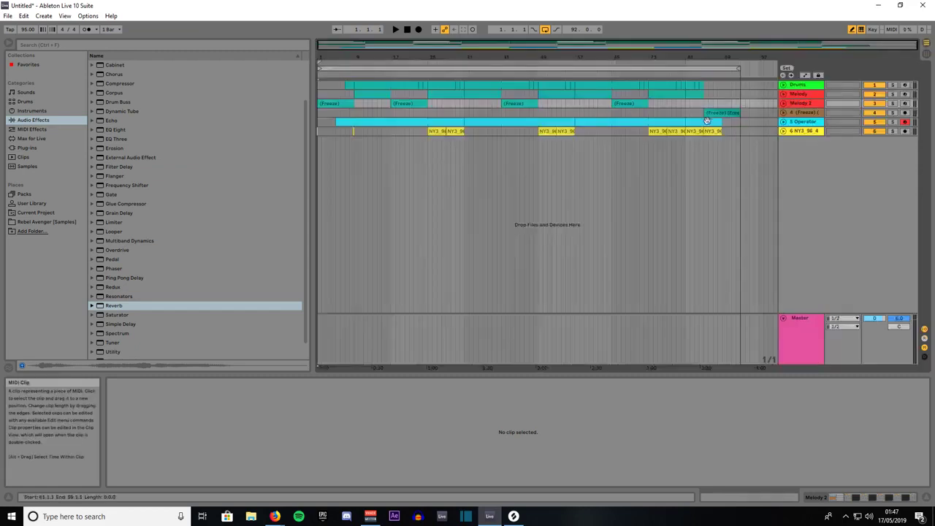
{"action": "left_click", "coordinate": [761, 132]}
{"action": "key", "text": "ctrl+a"}
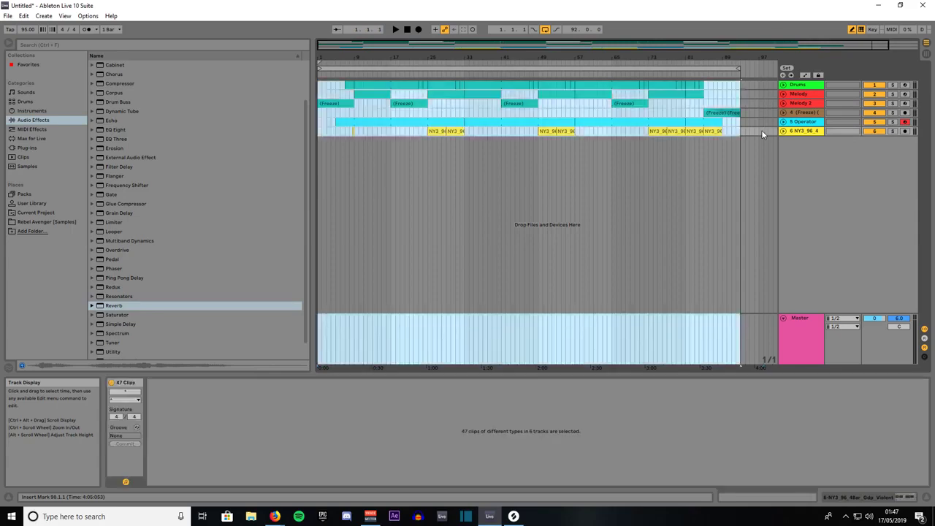
{"action": "right_click", "coordinate": [614, 87]}
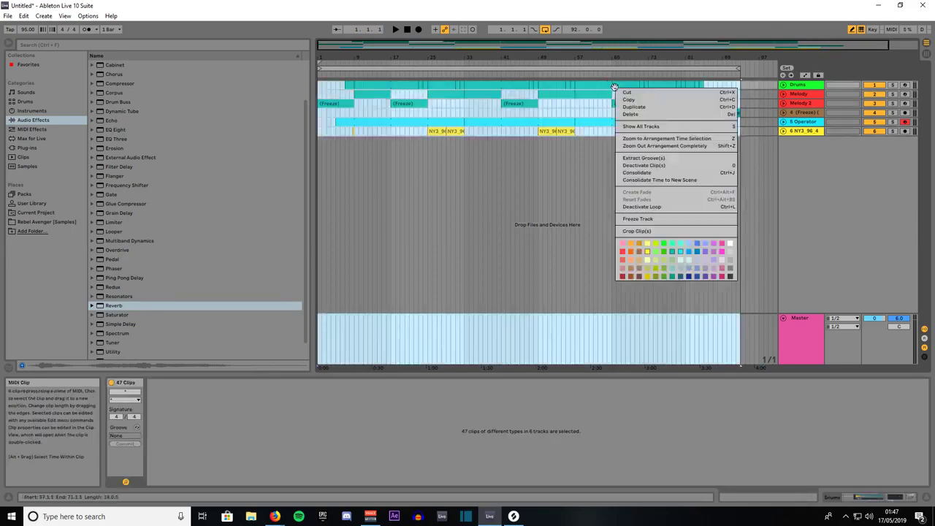
{"action": "left_click", "coordinate": [647, 180]}
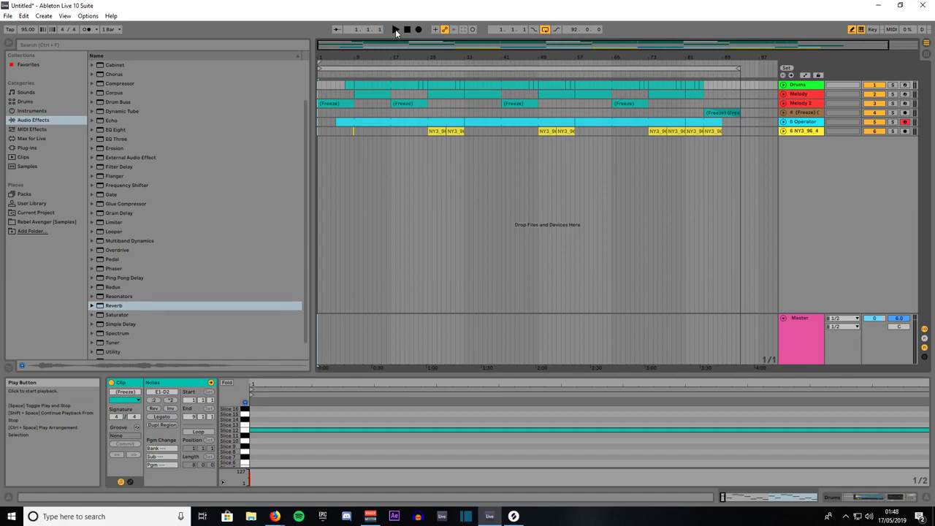
Step: Start playback from the beginning and unfold all the arrangement tracks, leaving only the Operator track folded
{"action": "left_click", "coordinate": [395, 29]}
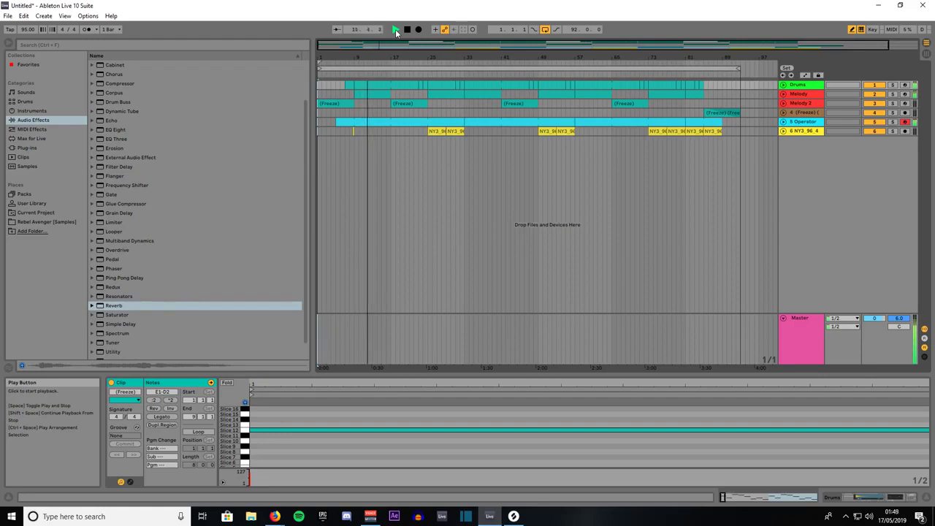
{"action": "left_click", "coordinate": [783, 85]}
{"action": "left_click", "coordinate": [783, 128]}
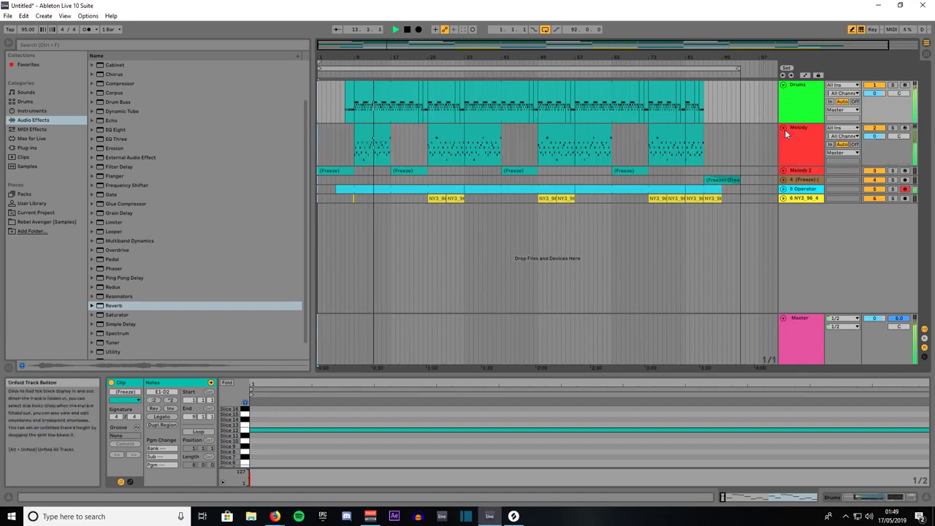
{"action": "left_click", "coordinate": [783, 171]}
{"action": "left_click", "coordinate": [782, 213]}
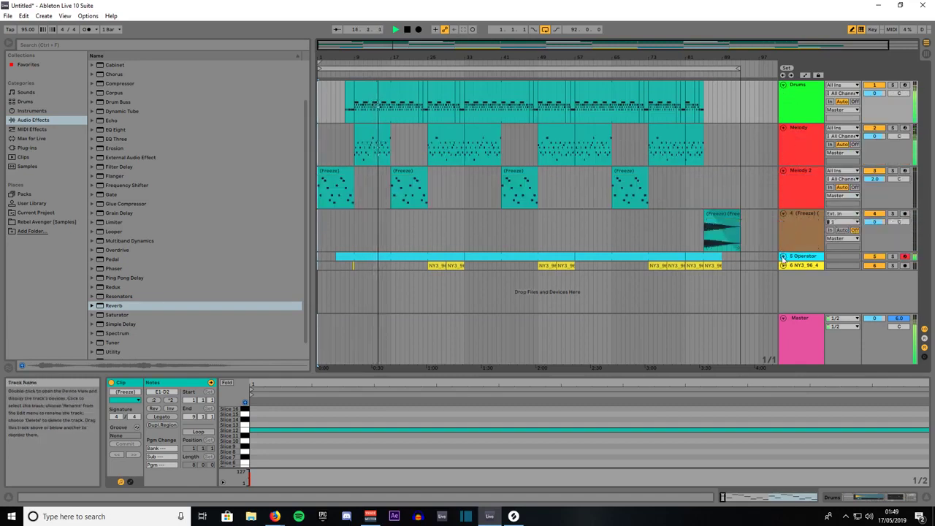
{"action": "left_click", "coordinate": [783, 256]}
{"action": "left_click", "coordinate": [783, 299]}
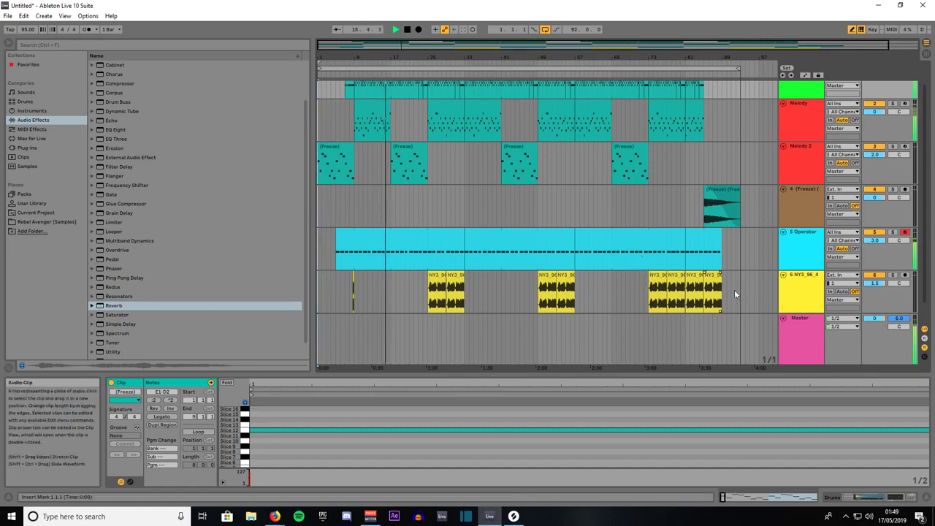
{"action": "left_click", "coordinate": [783, 231]}
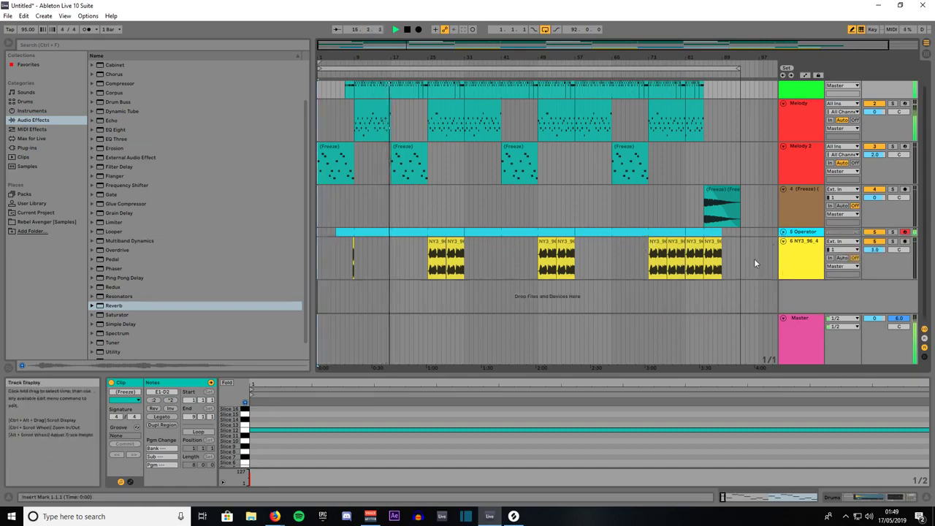
Step: Play the arrangement on from around bar 70 to its end near bar 93 and stop playback
{"action": "scroll", "coordinate": [730, 265], "scroll_direction": "up", "scroll_amount": 1}
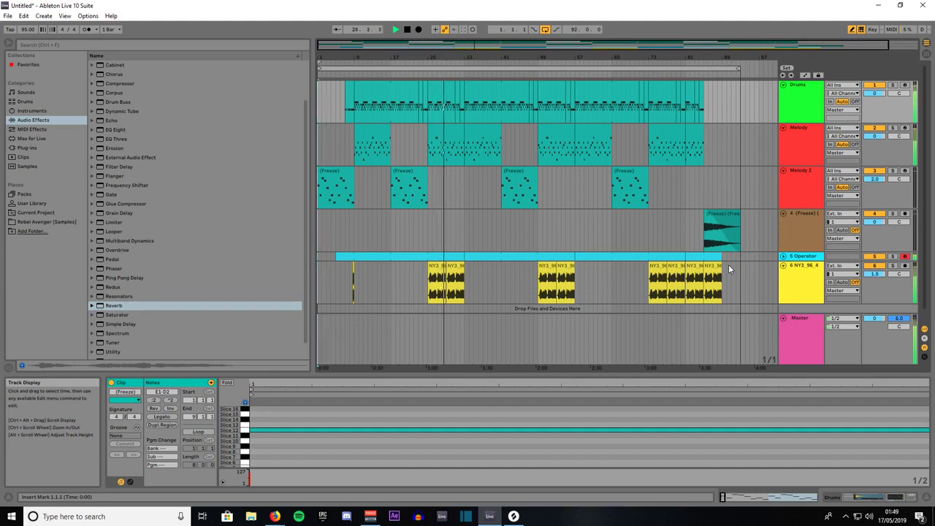
{"action": "left_click", "coordinate": [638, 74]}
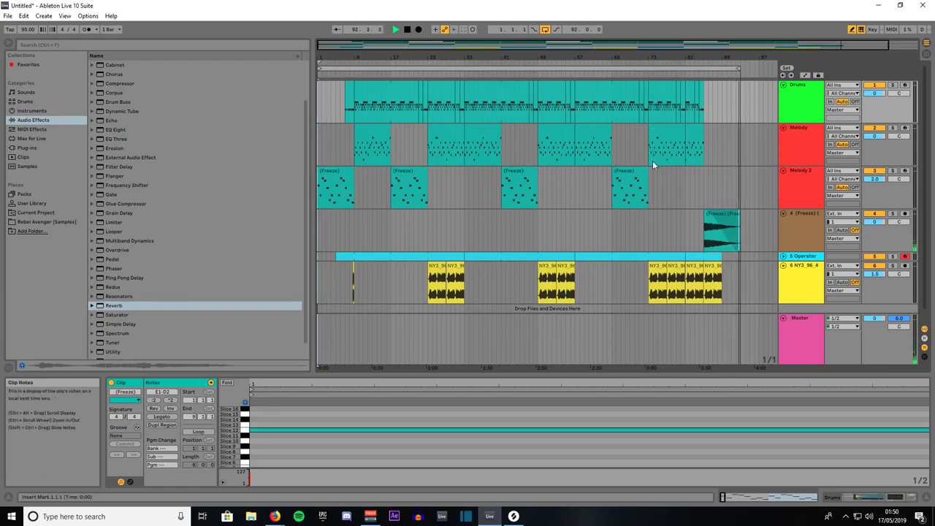
{"action": "key", "text": "space"}
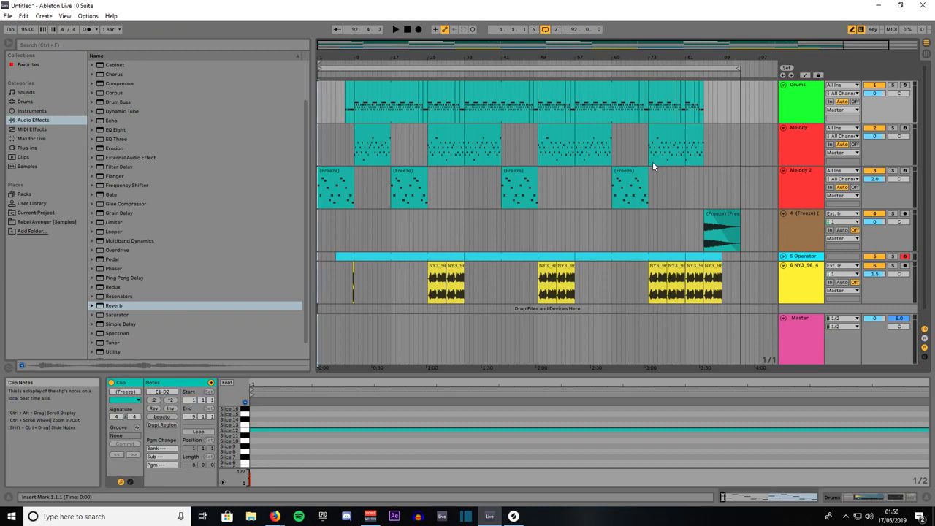